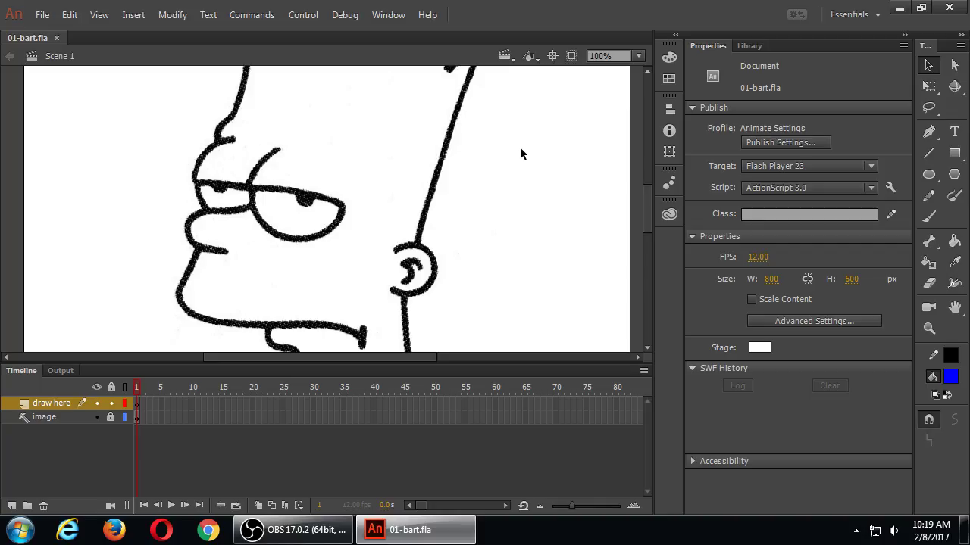
- Examine the Bart head drawing at several zoom levels, from the whole stage to a close-up of the face
key("ctrl+minus")
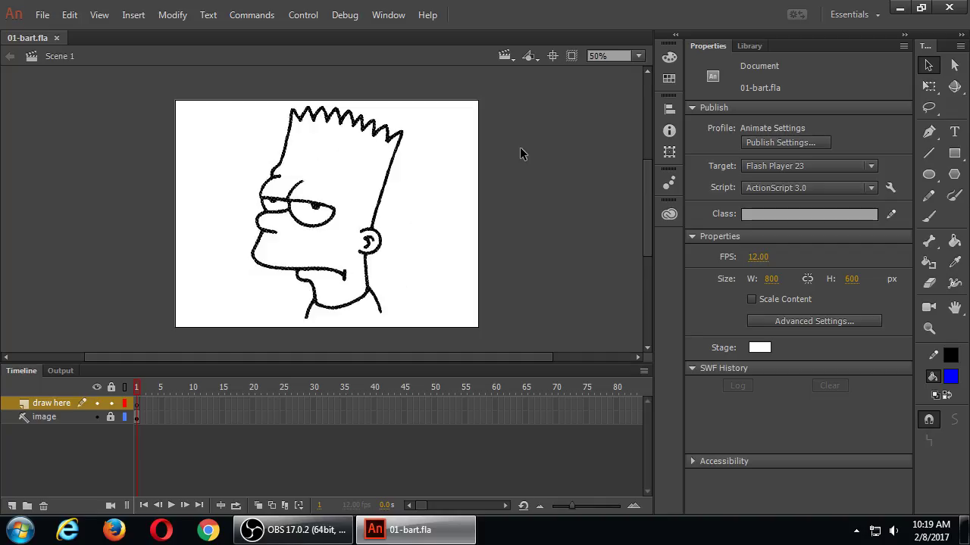
key("ctrl+minus")
key("ctrl+equal")
key("ctrl+equal")
key("ctrl+equal")
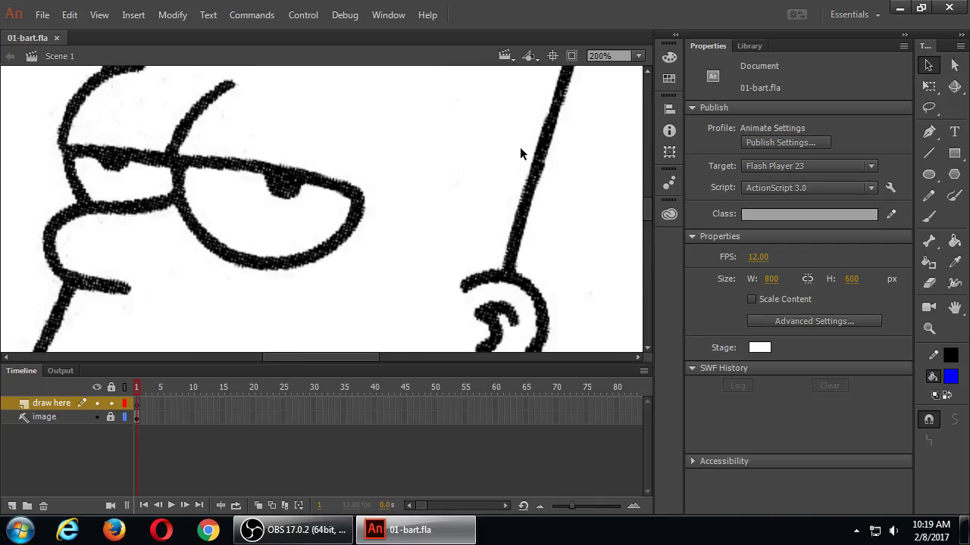
key("ctrl+minus")
key("ctrl+minus")
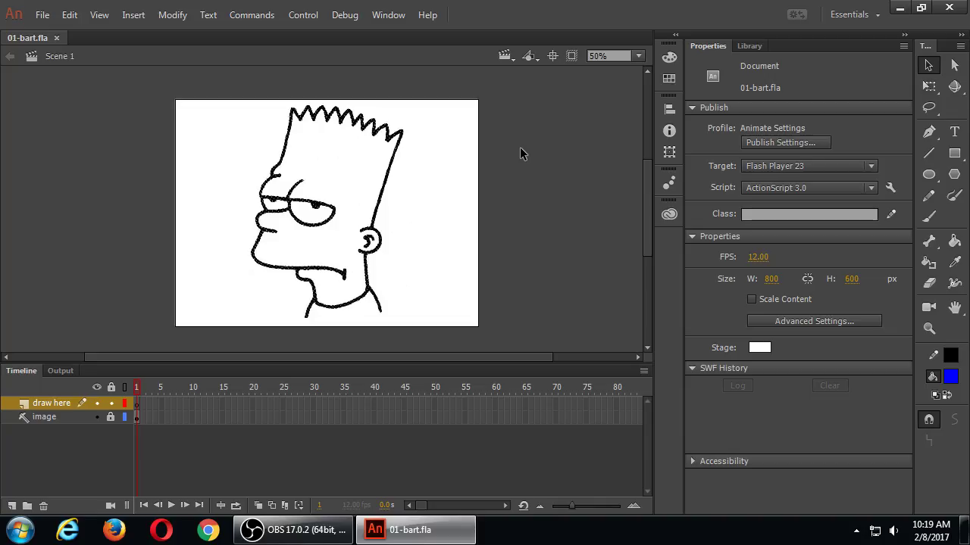
key("ctrl+equal")
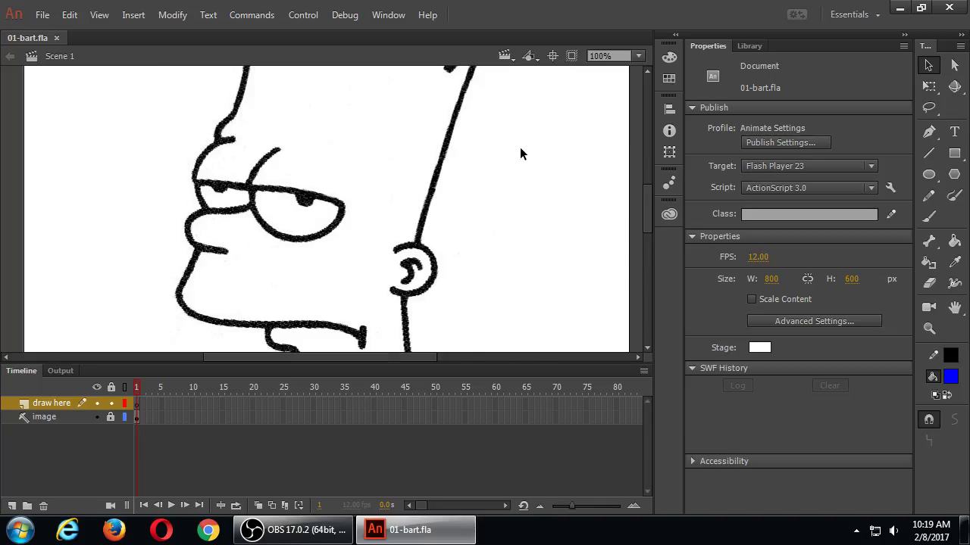
key("ctrl+equal")
key("ctrl+equal")
key("ctrl+minus")
key("ctrl+minus")
key("ctrl+minus")
key("ctrl+minus")
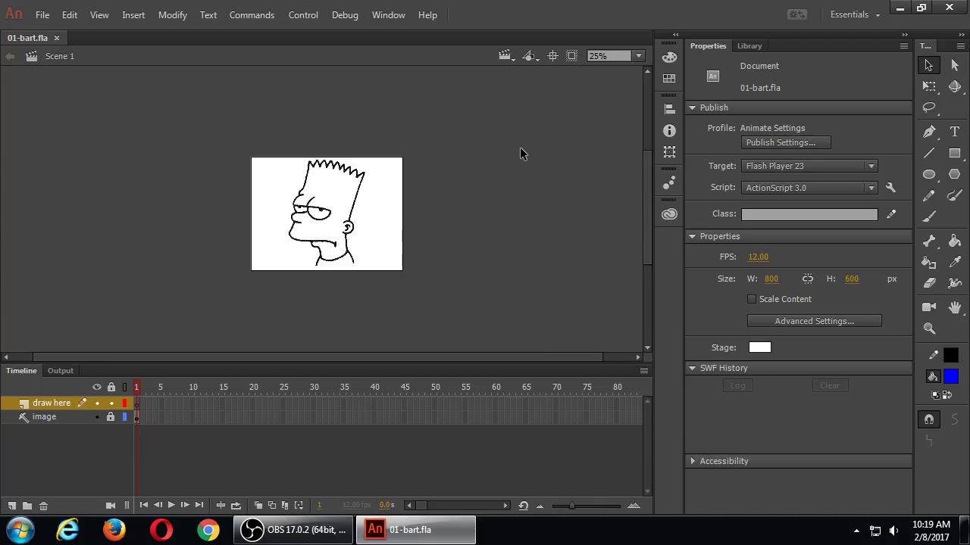
key("ctrl+equal")
key("ctrl+equal")
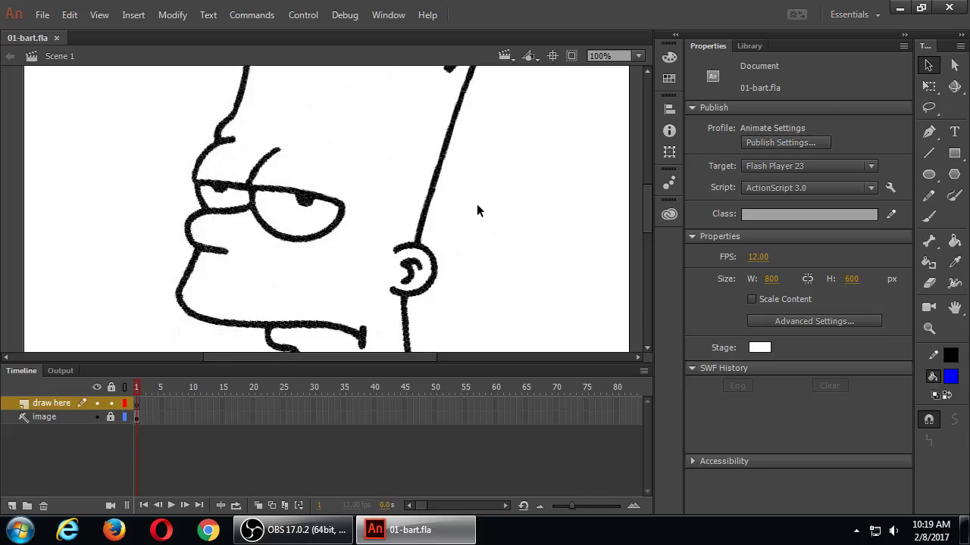
key("ctrl+minus")
key("ctrl+minus")
key("ctrl+minus")
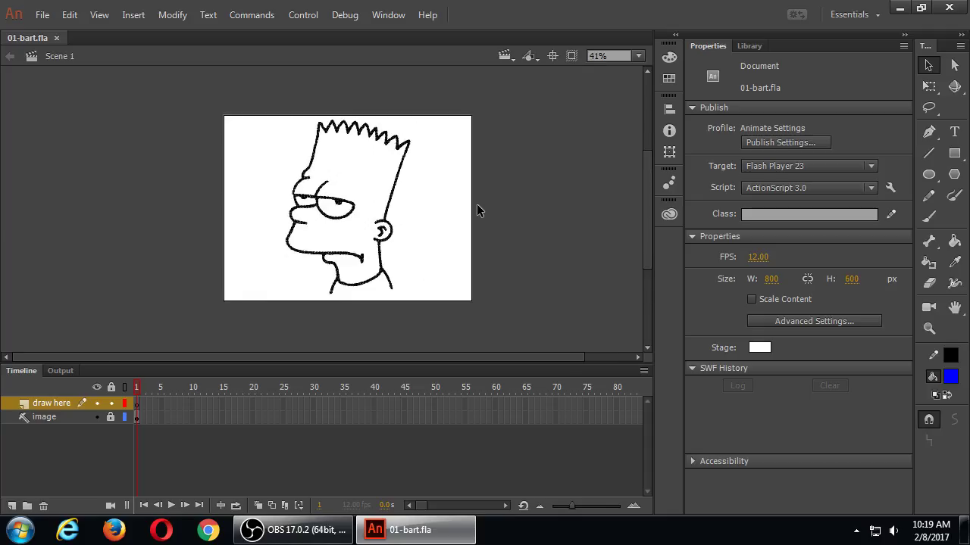
key("ctrl+equal")
key("ctrl+equal")
key("ctrl+minus")
key("ctrl+equal")
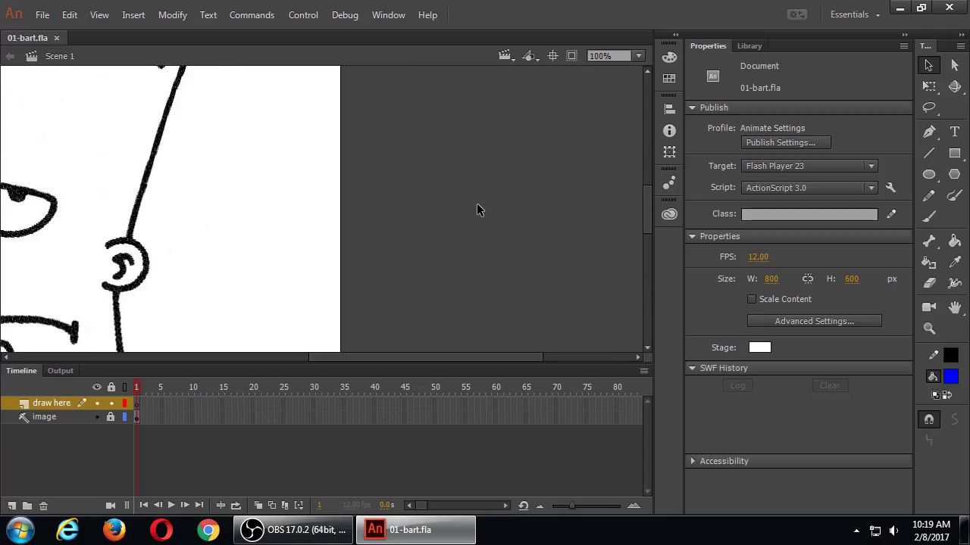
mouse_move(199, 199)
left_mouse_down()
mouse_move(234, 189)
mouse_move(450, 194)
left_mouse_up()
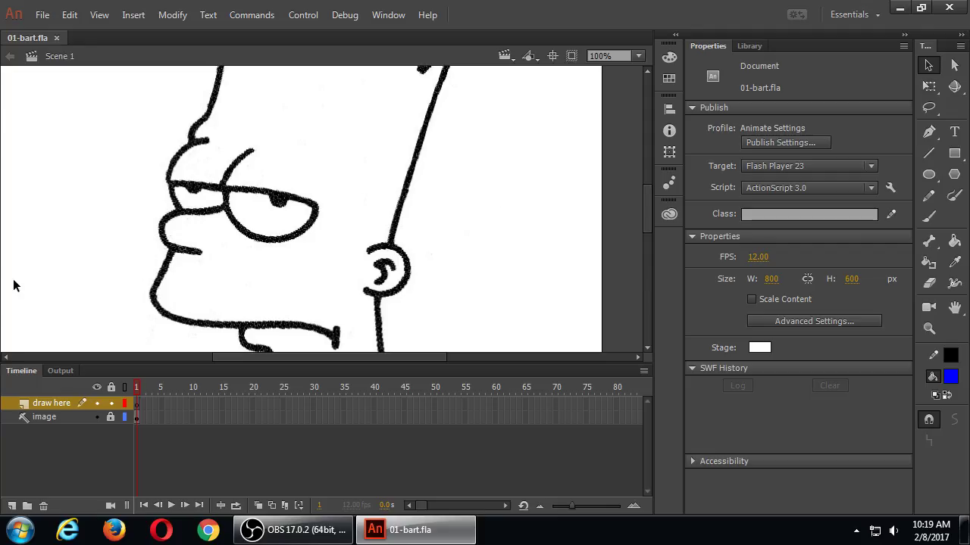
- Collapse the timeline to give the stage more room and expand it again
double_click(20, 372)
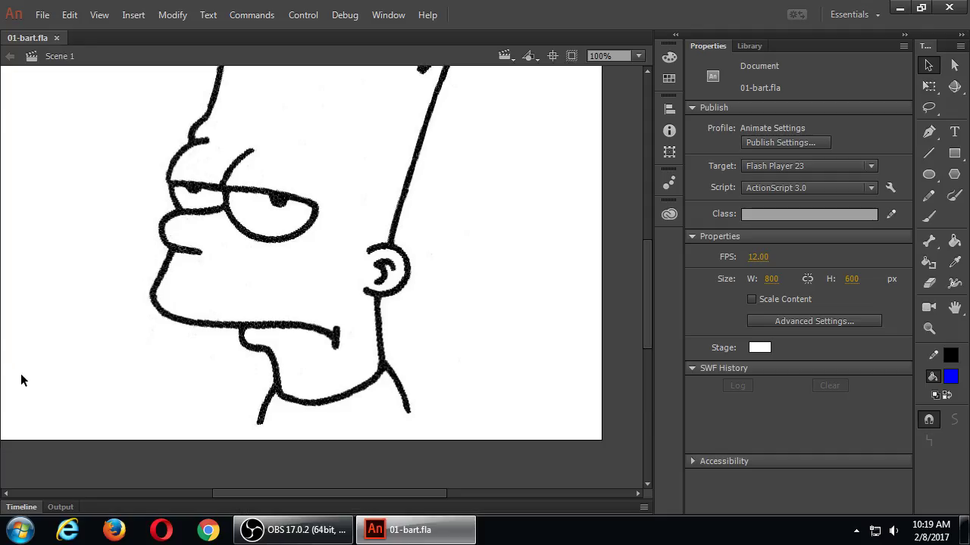
left_click(28, 507)
left_click(28, 506)
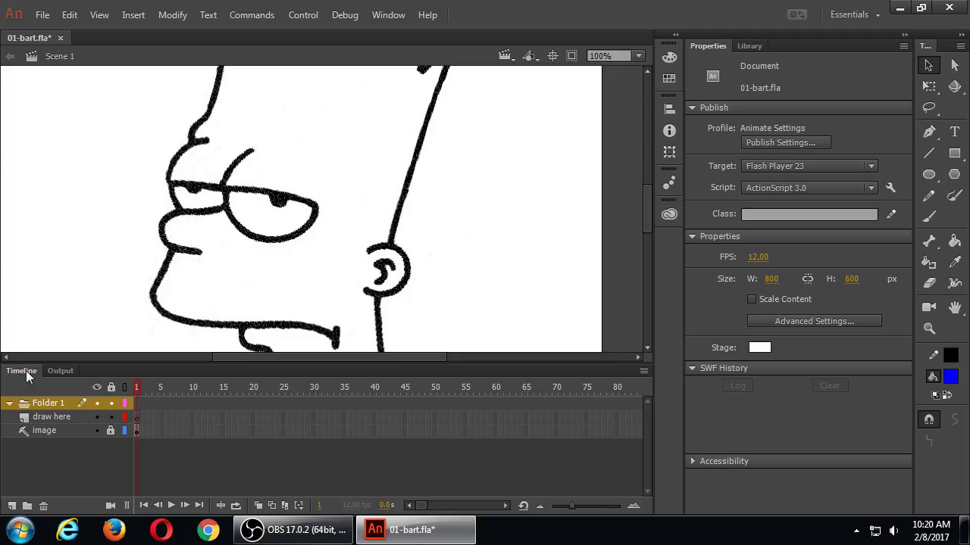
double_click(11, 372)
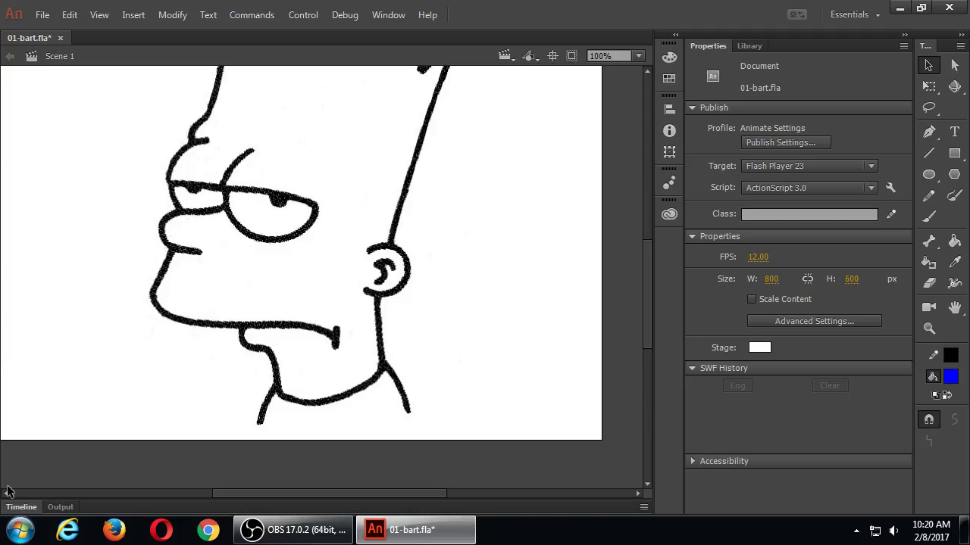
double_click(17, 509)
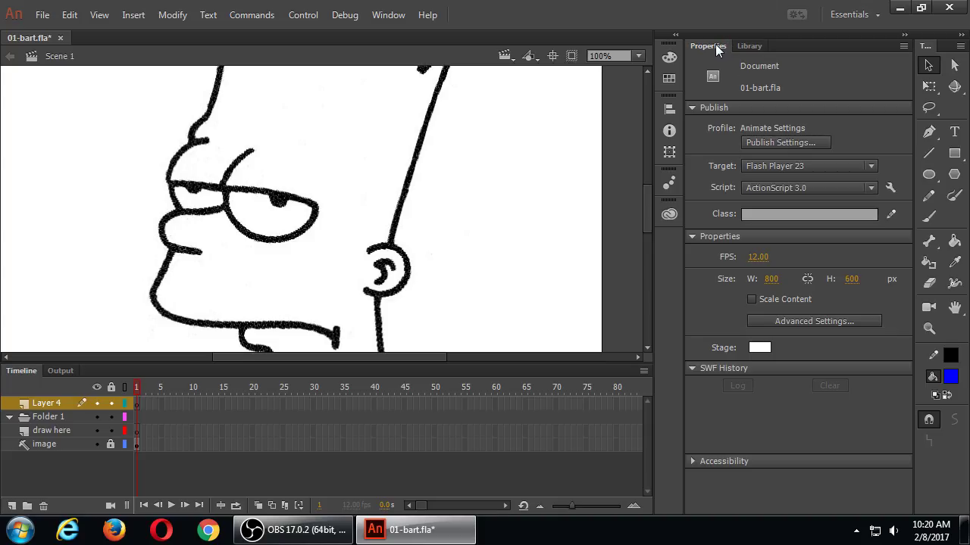
- Hide all panels to view the stage alone and bring them back
left_click(904, 35)
left_click(904, 35)
key("F4")
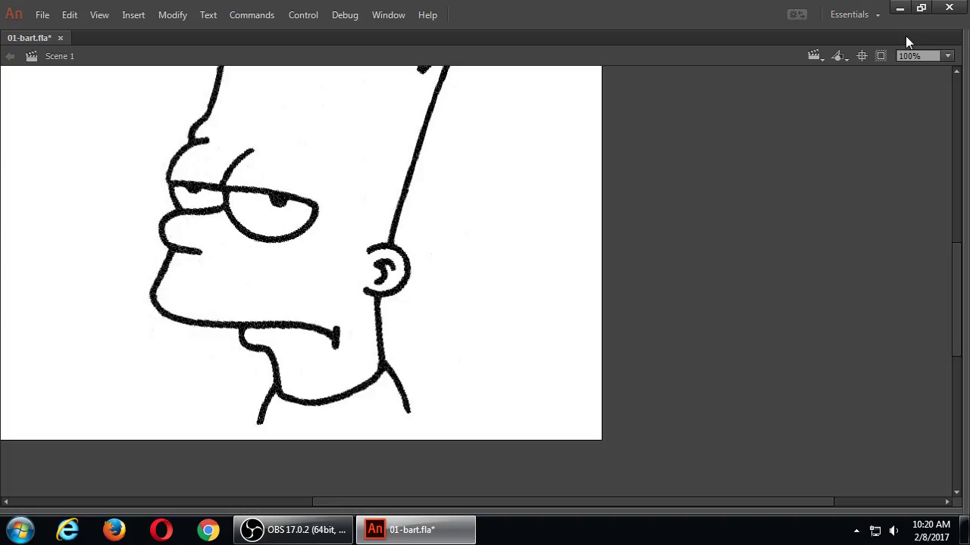
key("F4")
key("F4")
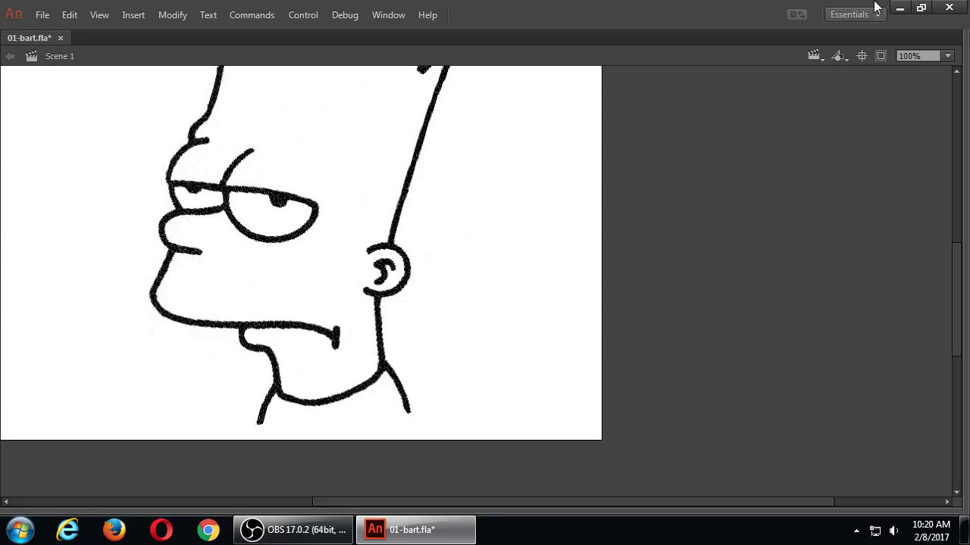
key("F4")
key("F4")
key("F4")
key("F4")
key("F4")
key("F4")
key("F4")
key("F4")
key("F4")
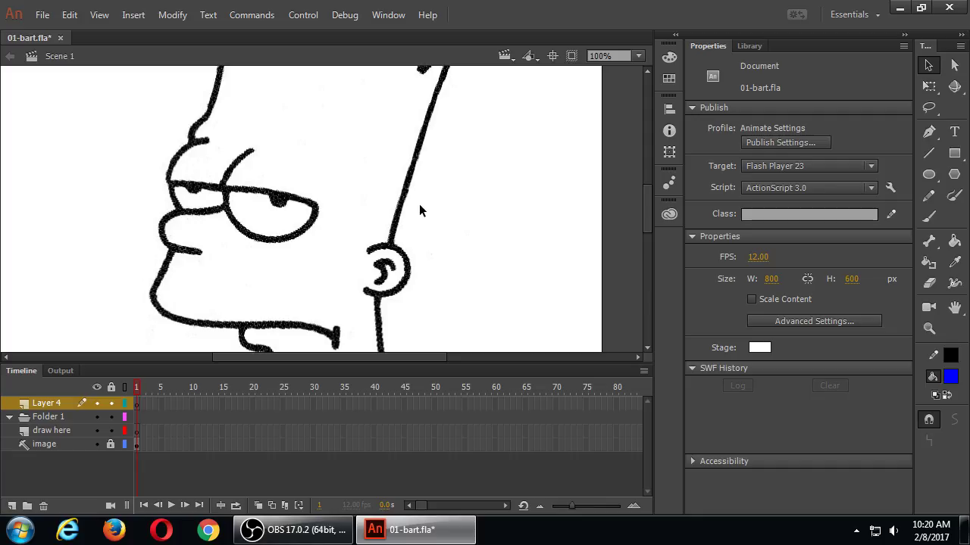
- Examine the drawing across the stage at 100% zoom, from the spiky hair down to the neck
mouse_move(335, 160)
left_mouse_down()
mouse_move(379, 152)
mouse_move(425, 230)
mouse_move(406, 171)
mouse_move(414, 168)
left_mouse_up()
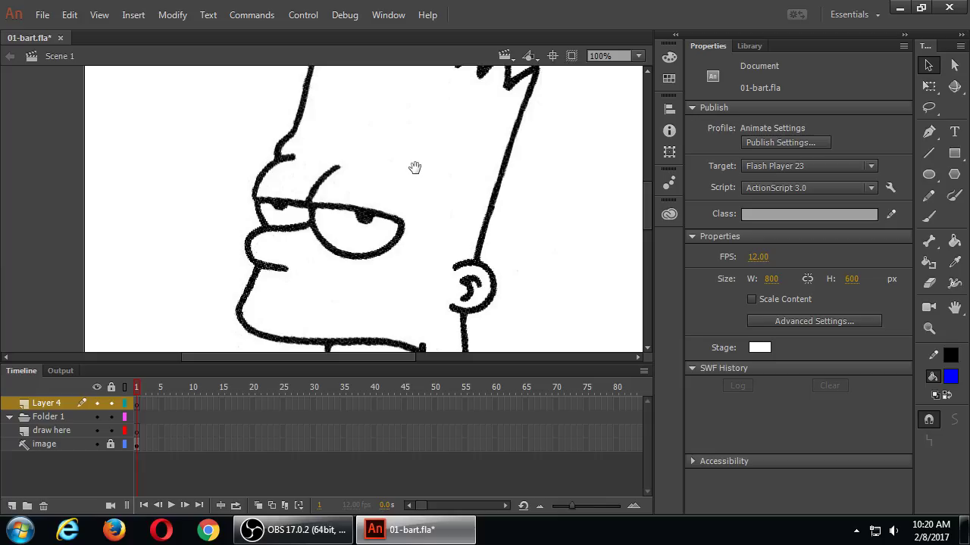
left_click_drag(556, 168, 308, 176)
left_click_drag(247, 150, 619, 169)
left_click_drag(648, 205, 342, 251)
scroll(342, 252, "up", 3)
scroll(287, 332, "down", 2)
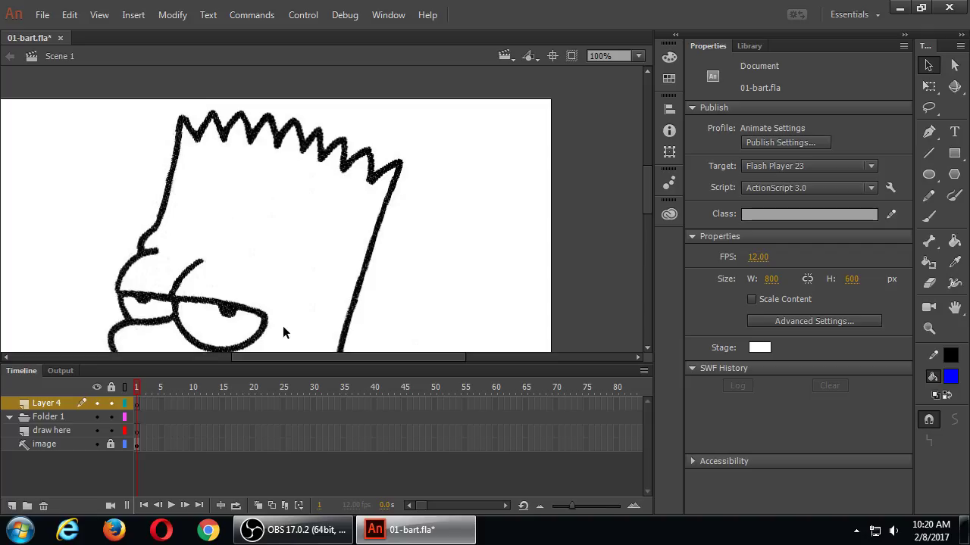
scroll(284, 332, "up", 5)
scroll(284, 332, "down", 9)
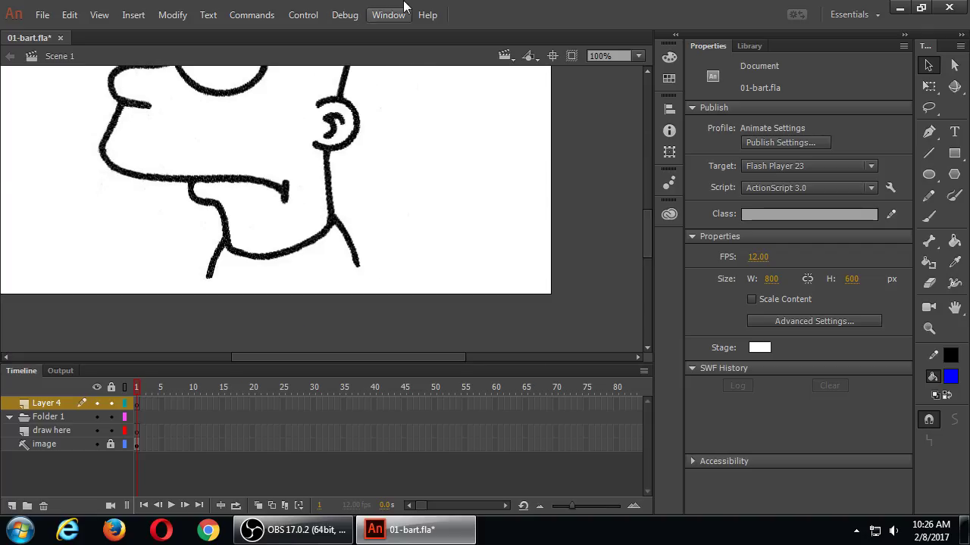
left_click_drag(234, 117, 356, 180)
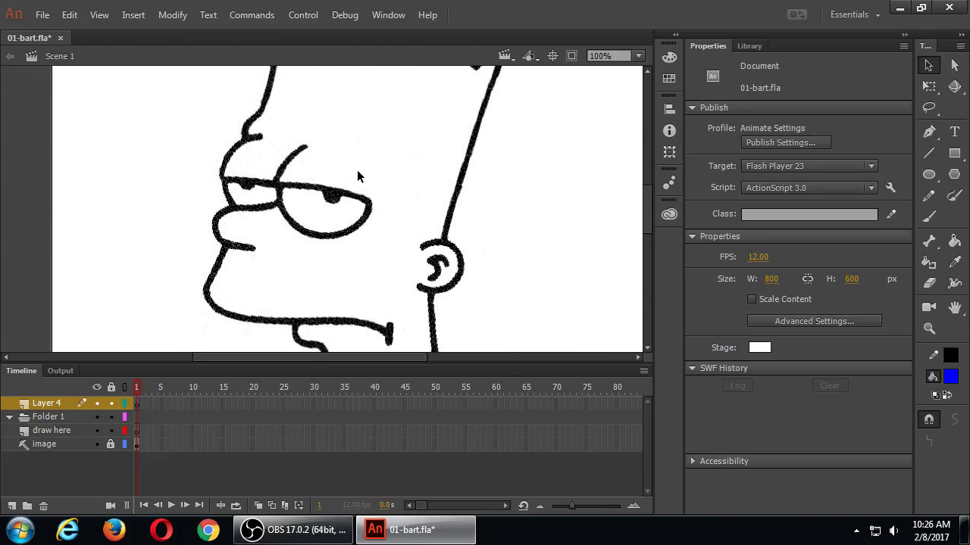
- Delete Layer 4 above Folder 1 and make frame 1 of the "draw here" layer active
left_click(44, 506)
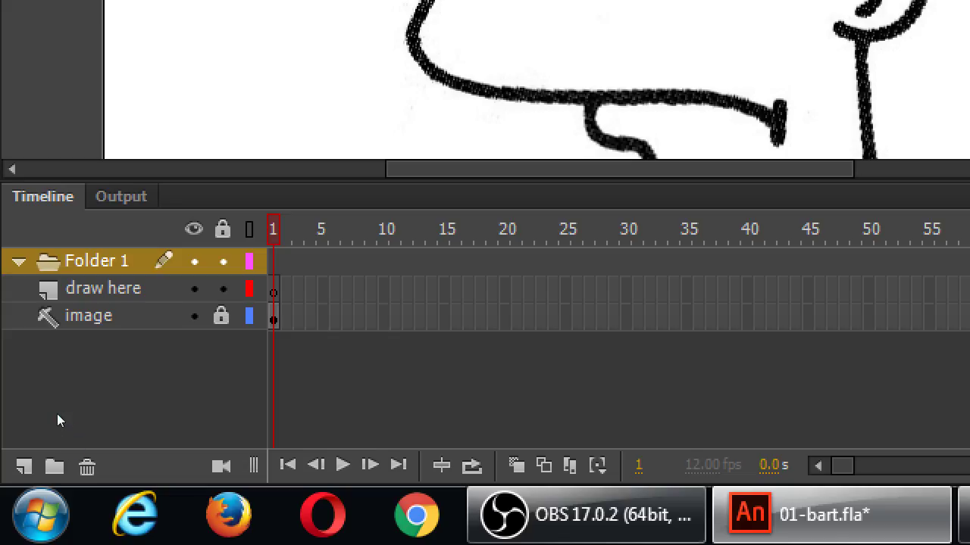
key("Down")
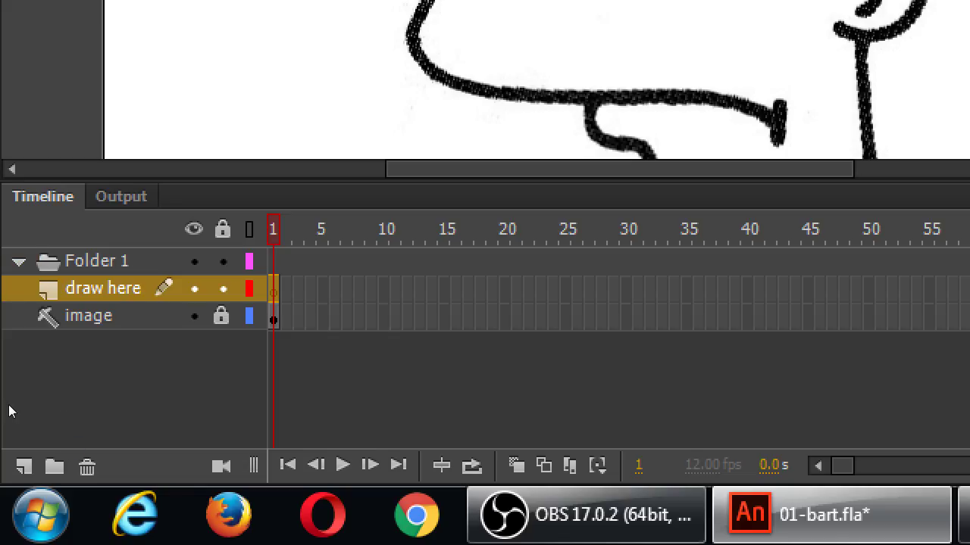
key("Left")
key("Right")
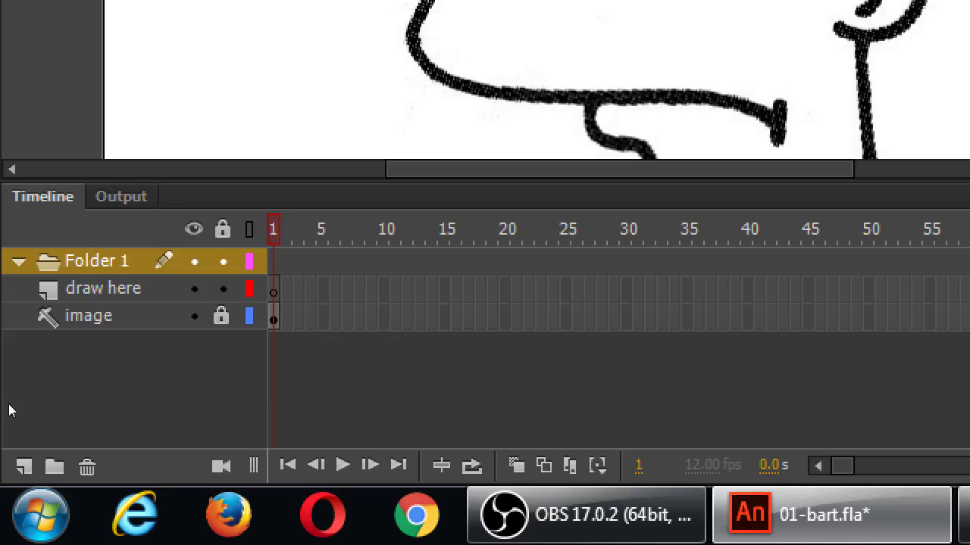
key("Left")
key("Right")
key("Down")
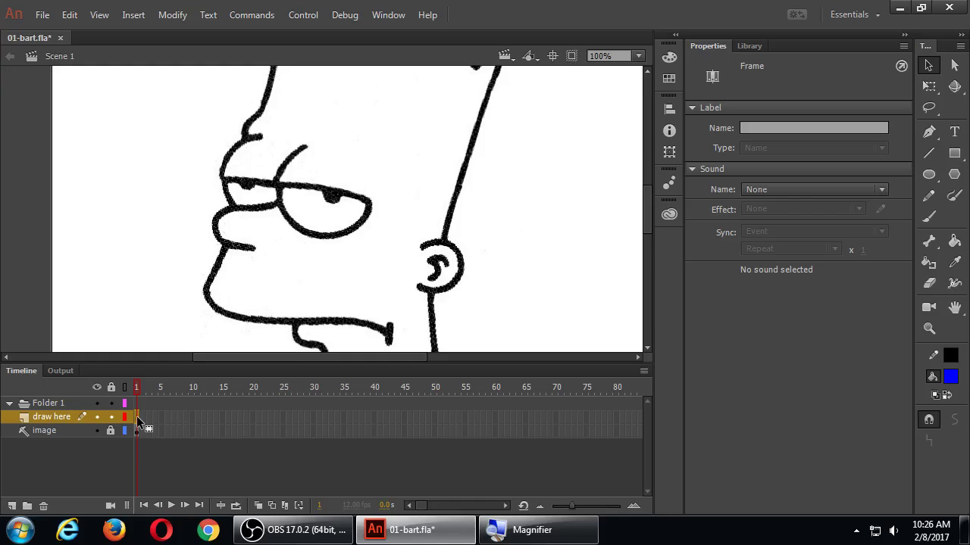
- Draw a rectangle about 277 by 424 px over the head on the "draw here" layer, with fill #FFCC33 and a black stroke
key("ctrl+minus")
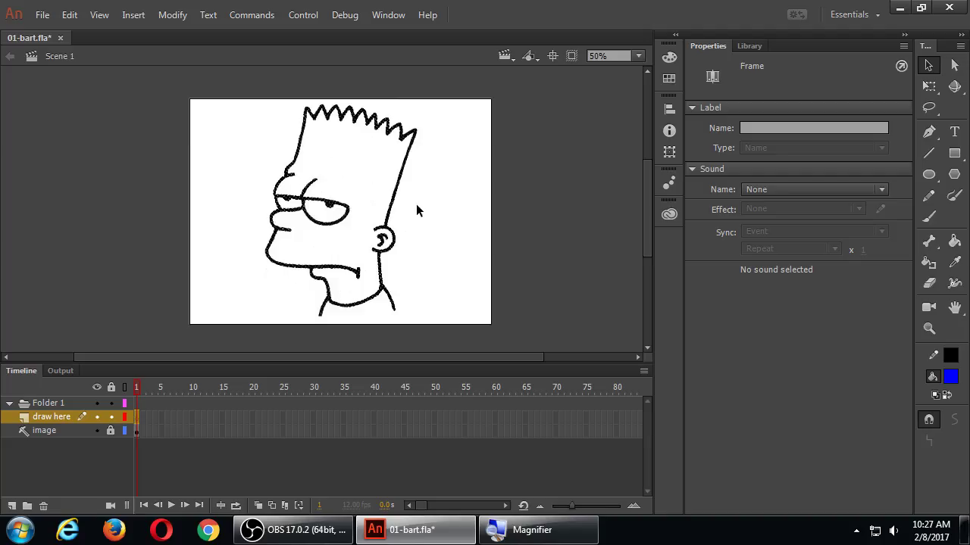
left_click(955, 154)
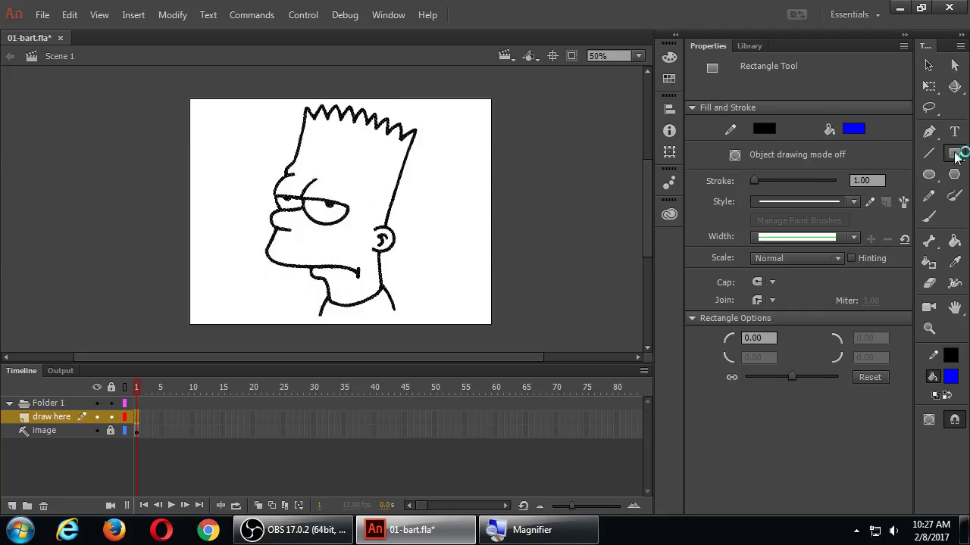
left_click(854, 129)
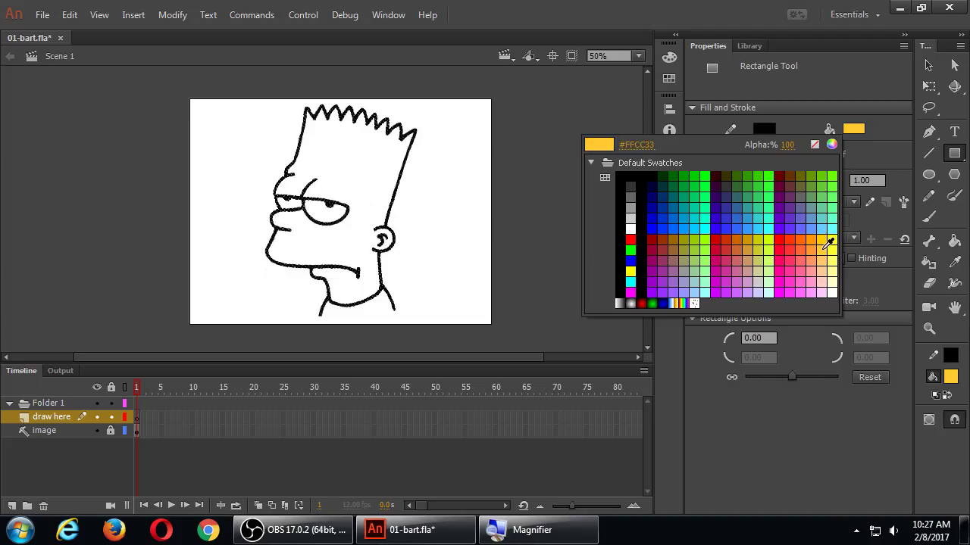
left_click(825, 247)
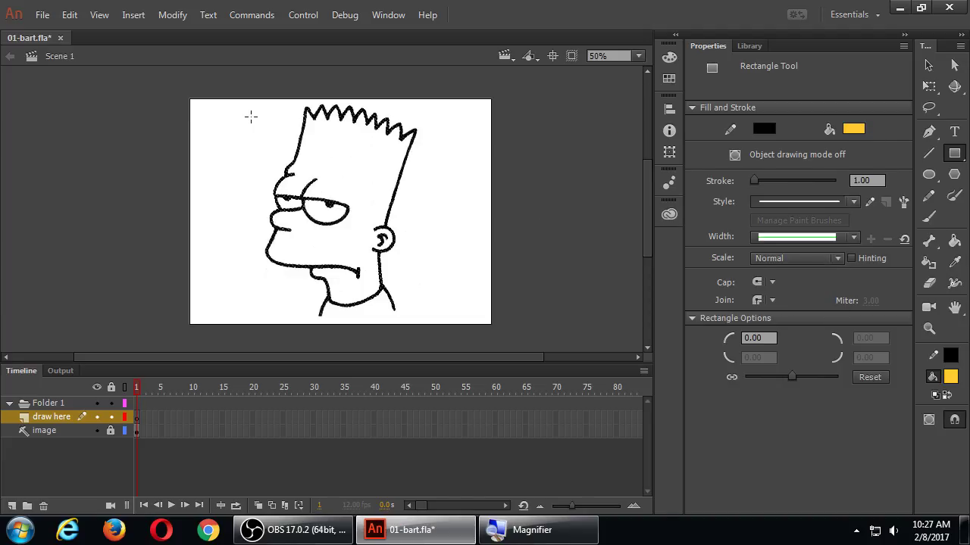
mouse_move(304, 109)
left_mouse_down()
mouse_move(384, 252)
mouse_move(409, 281)
mouse_move(411, 270)
left_mouse_up()
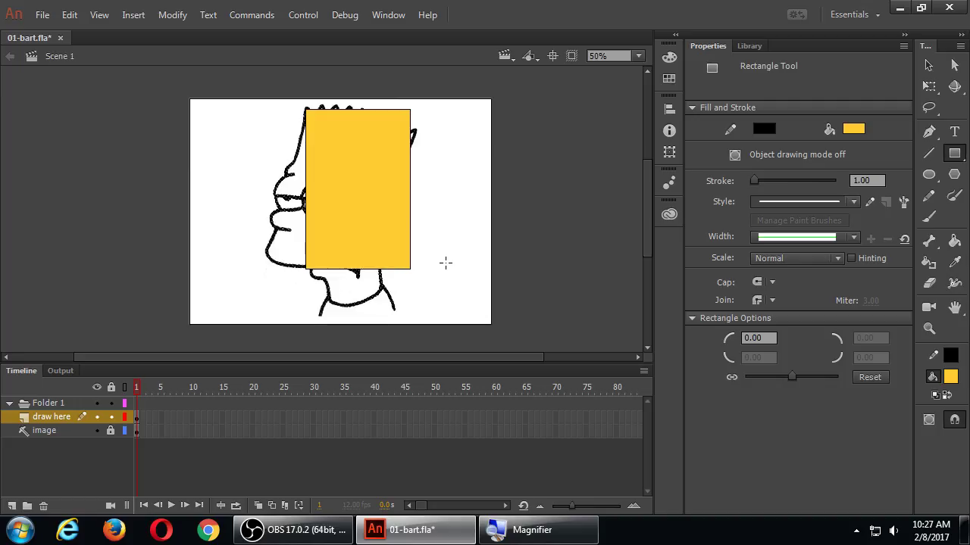
key("ctrl+z")
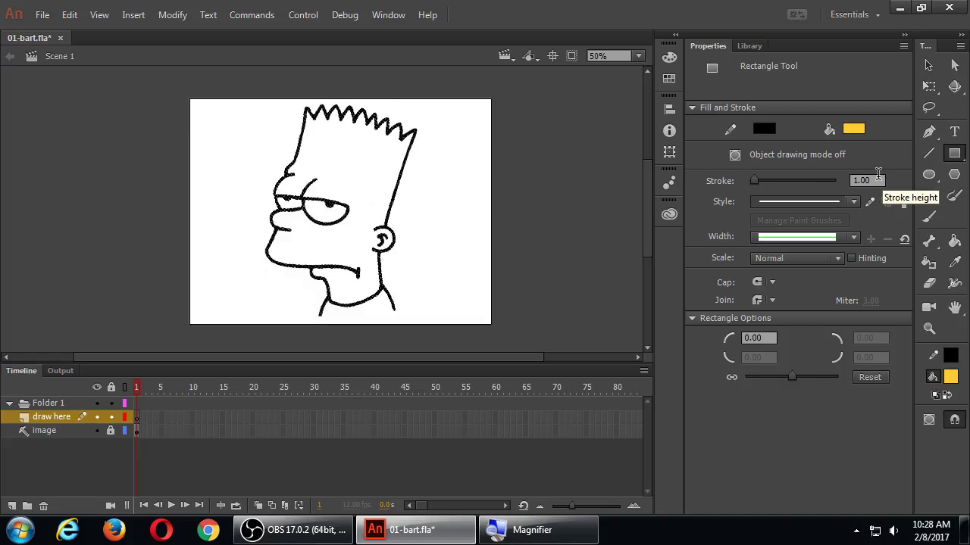
key("ctrl+y")
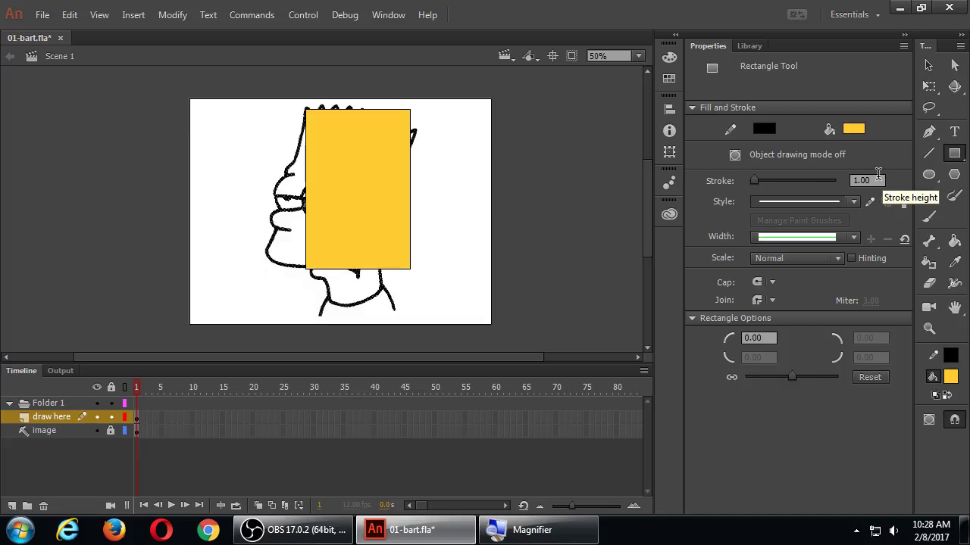
- Set the stroke size of the yellow rectangle's outline to 5
left_click(927, 67)
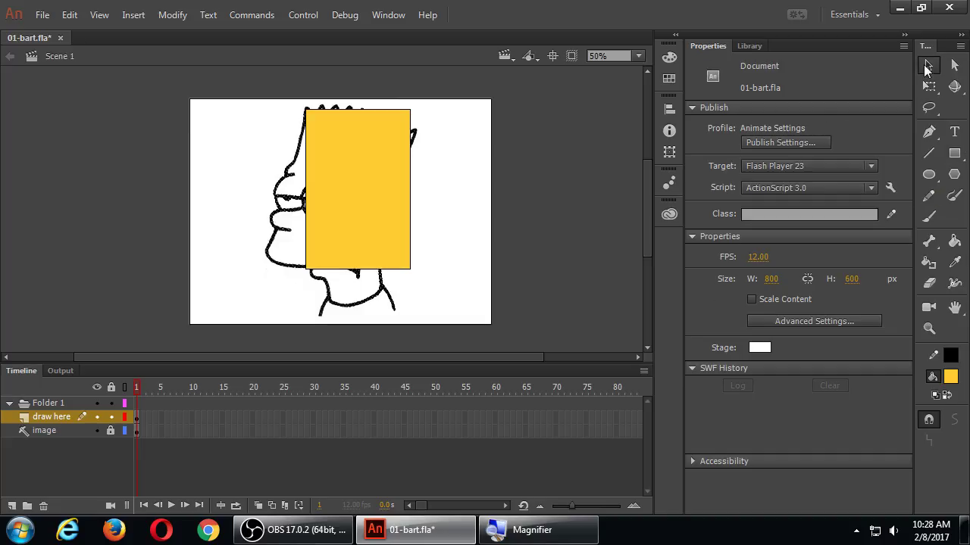
left_click(361, 173)
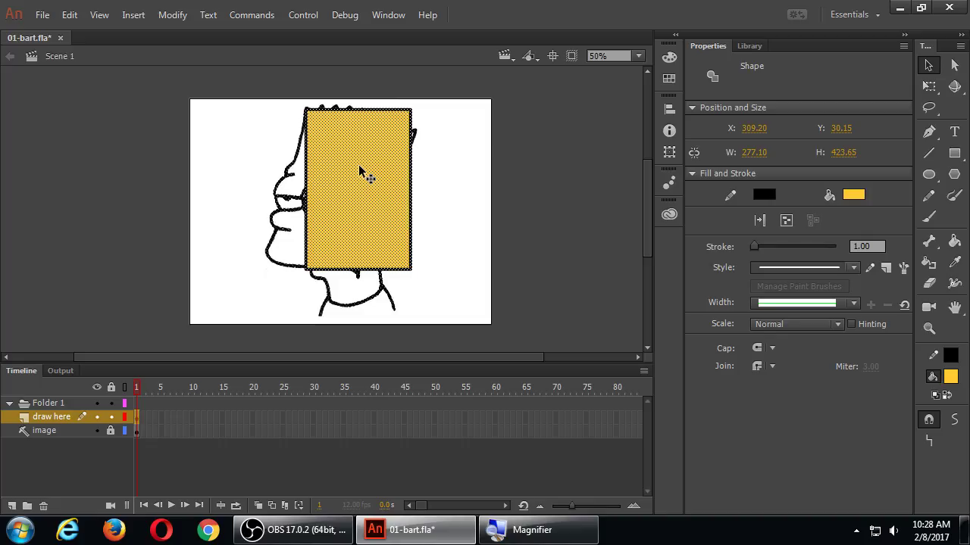
left_click(876, 245)
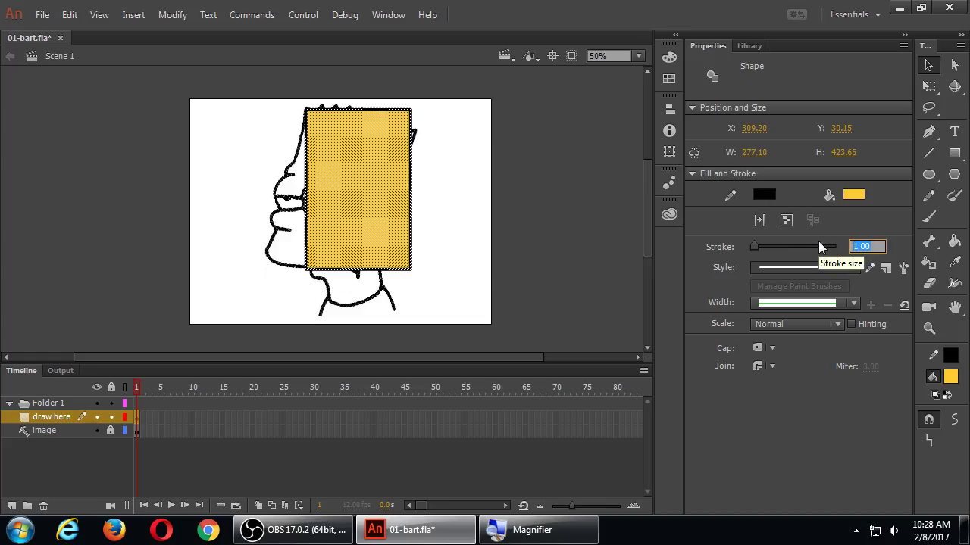
type("5")
key("Return")
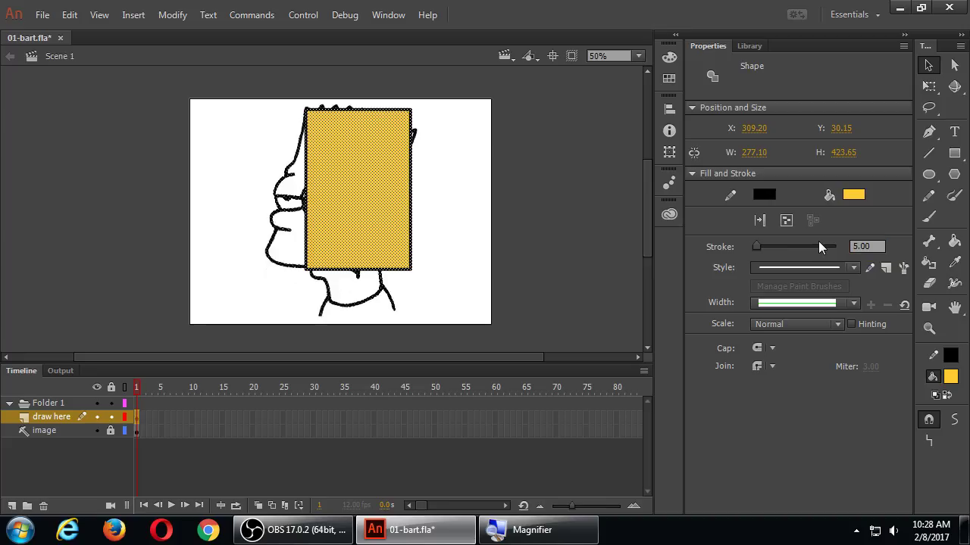
- Set the stroke size of the yellow rectangle's black outline to 8.40 and deselect the rectangle
left_click(865, 246)
type("8.40")
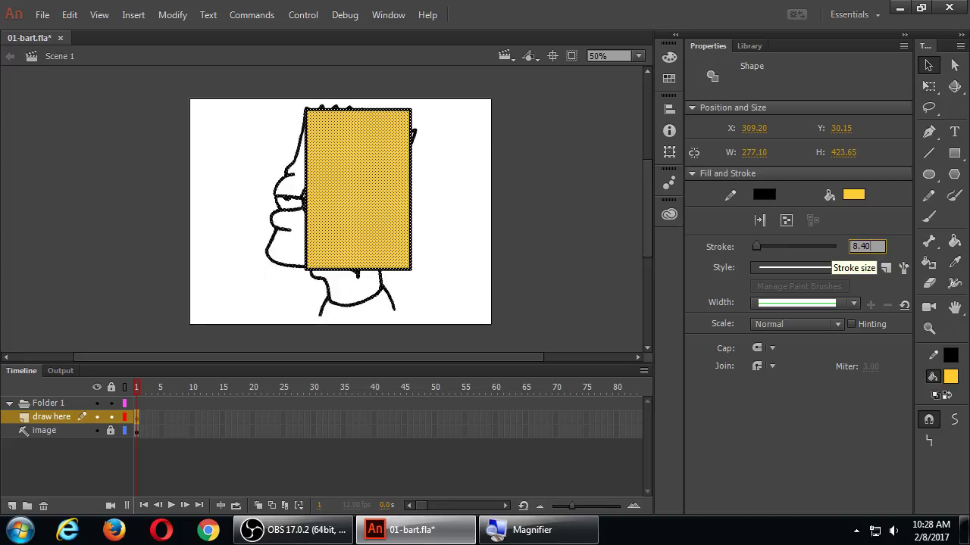
key("Return")
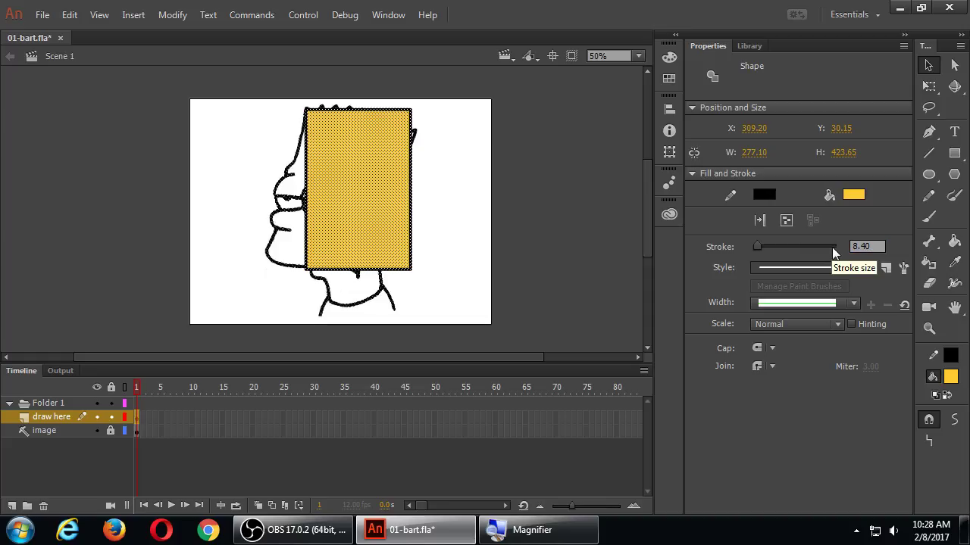
left_click(475, 206)
- Try to move only the rectangle's yellow fill away from its black outline, and undo the move
double_click(372, 206)
left_click(463, 221)
left_click(404, 219)
left_click_drag(356, 193, 399, 220)
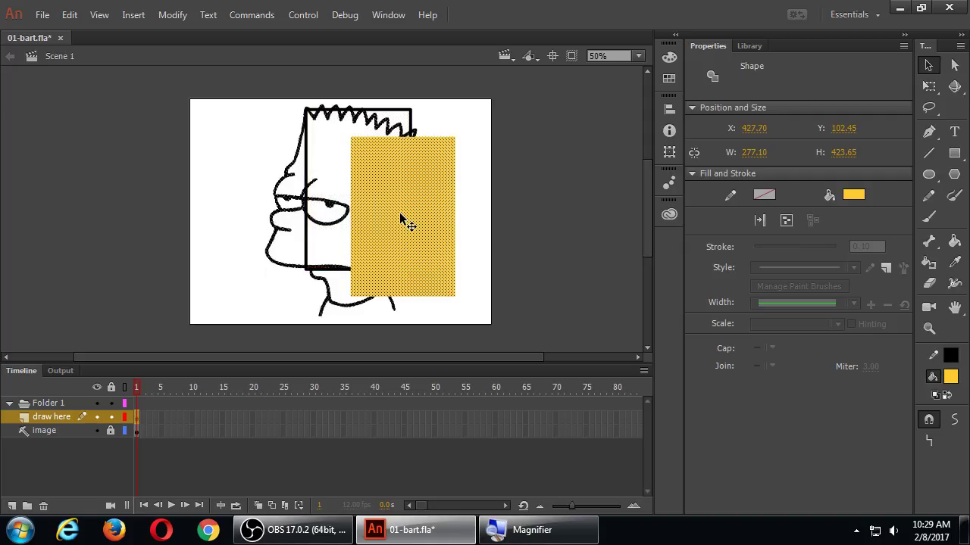
key("ctrl+z")
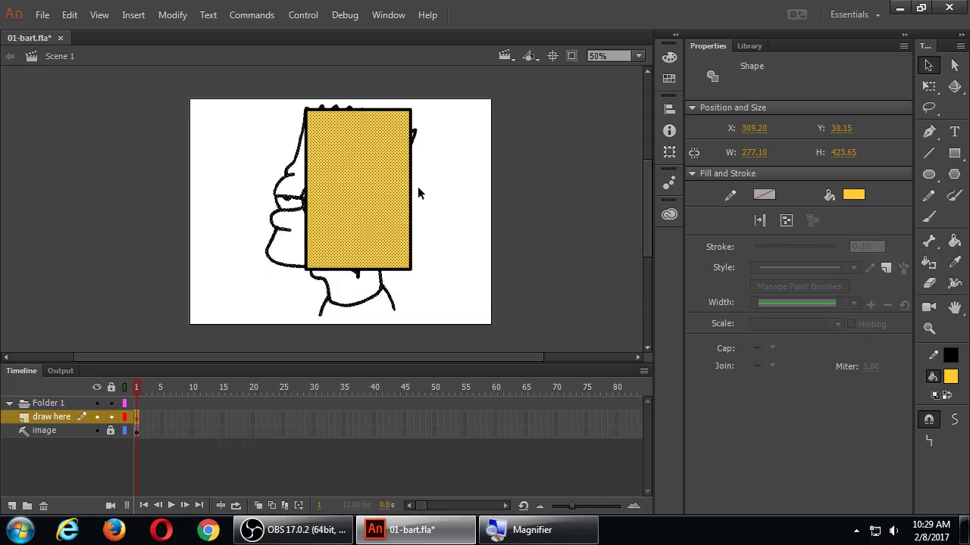
left_click(417, 188)
- Rotate the yellow rectangle and its outline clockwise with Free Transform and reposition it to match the tilted head, about 371 by 478 px overall
double_click(368, 180)
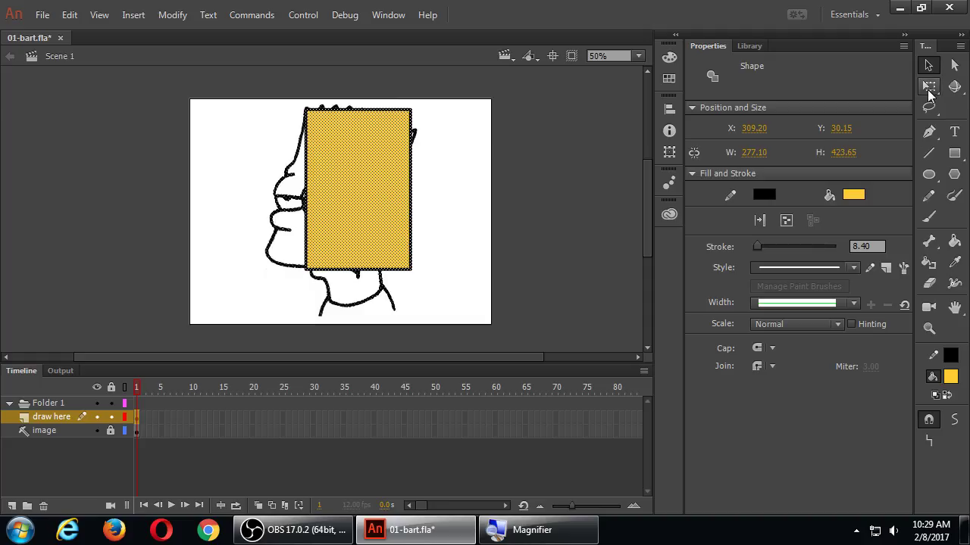
left_click(930, 87)
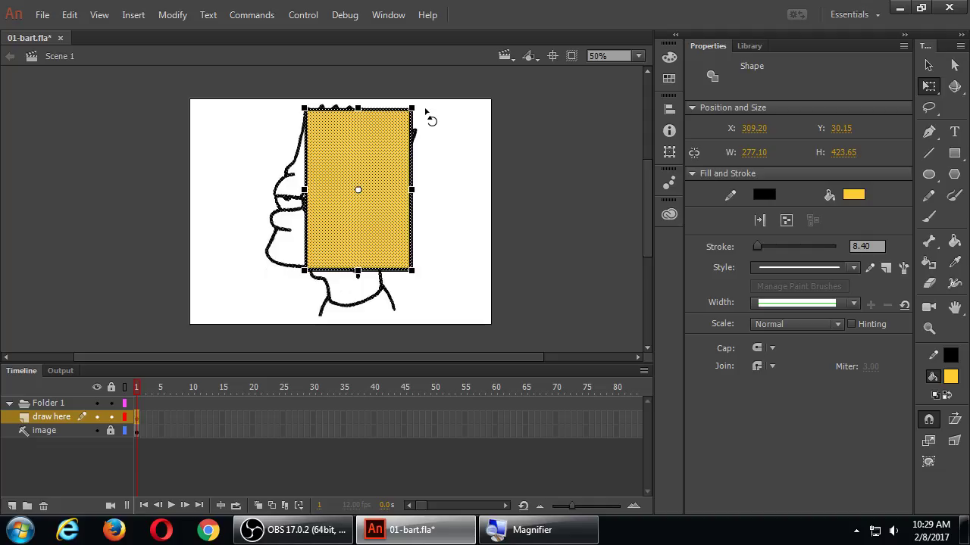
left_click_drag(427, 111, 442, 143)
left_click_drag(389, 166, 369, 173)
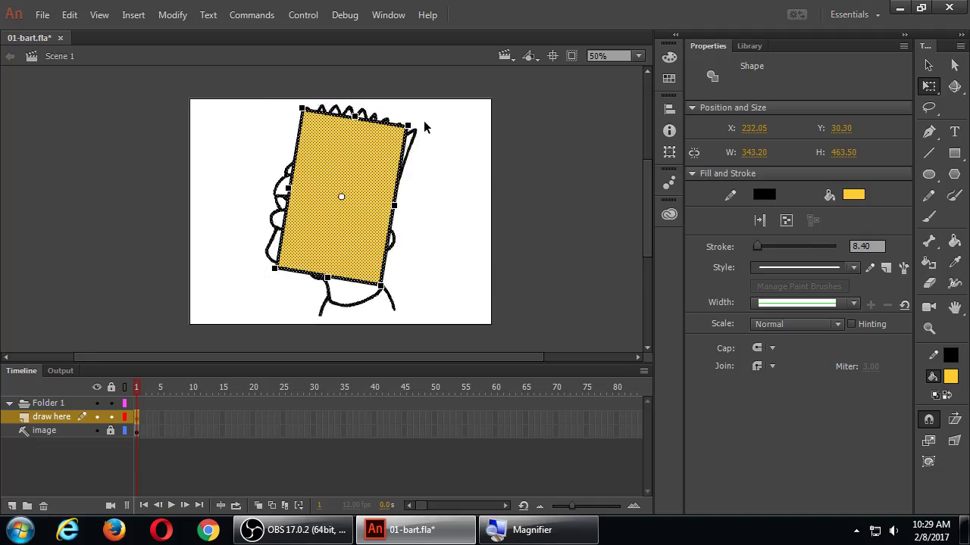
left_click_drag(419, 130, 426, 136)
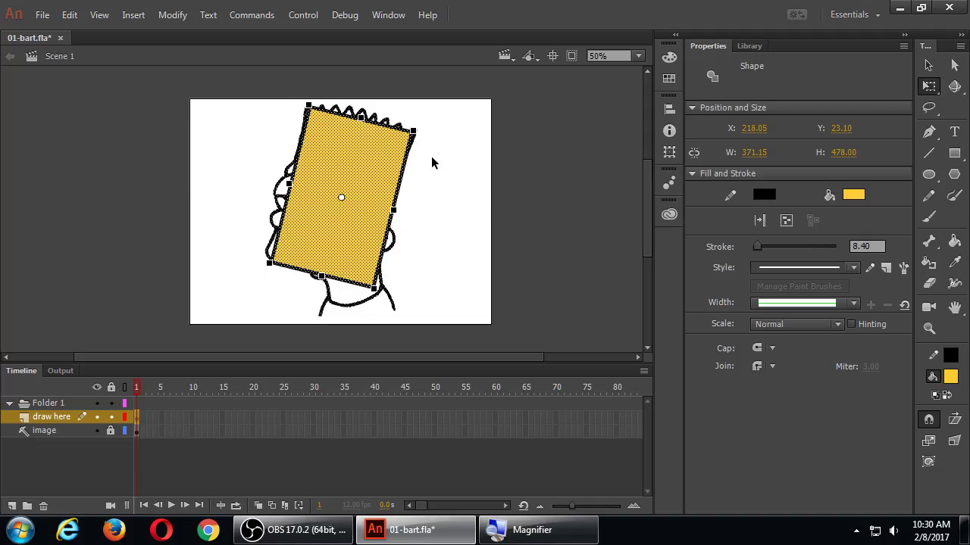
- Select everything on the "draw here" layer and clear the selection again
key("super+plus")
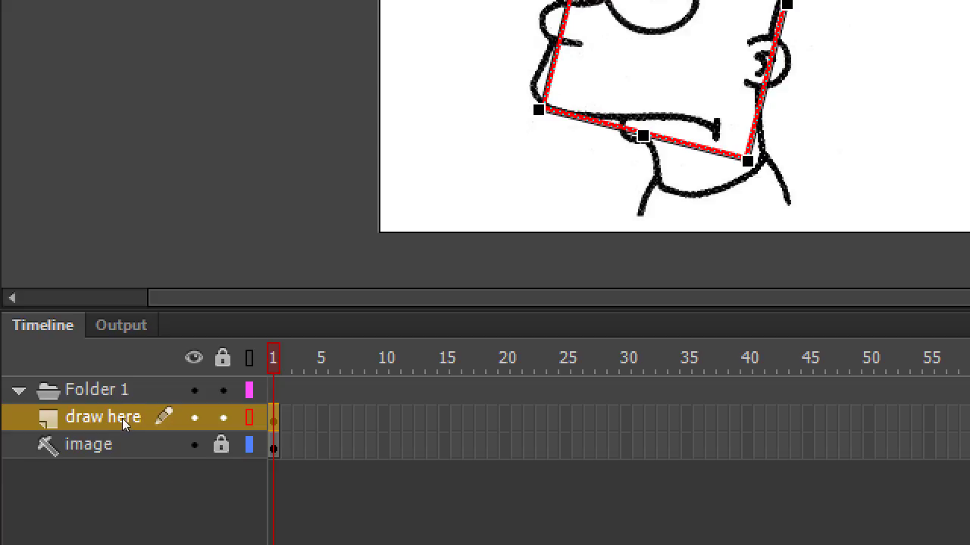
left_click(123, 418)
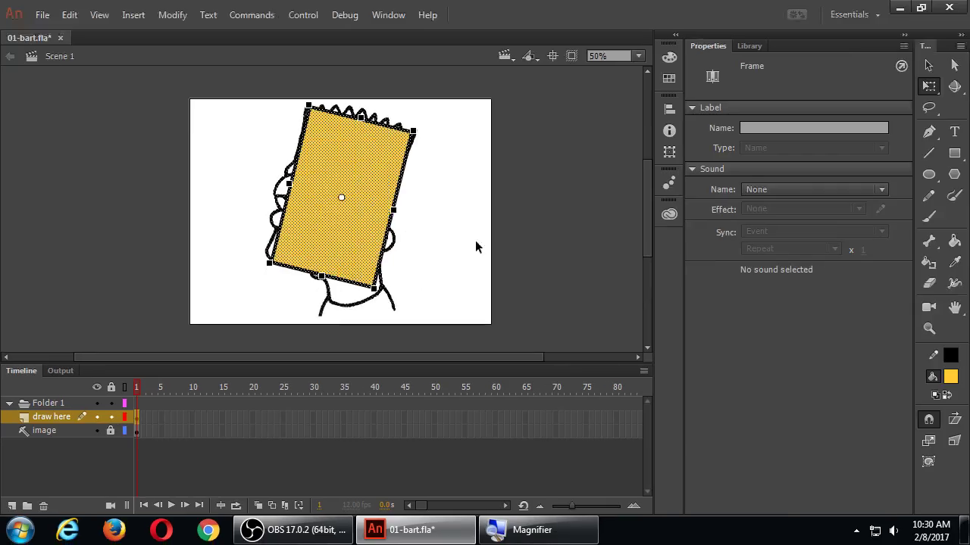
left_click(475, 235)
key("v")
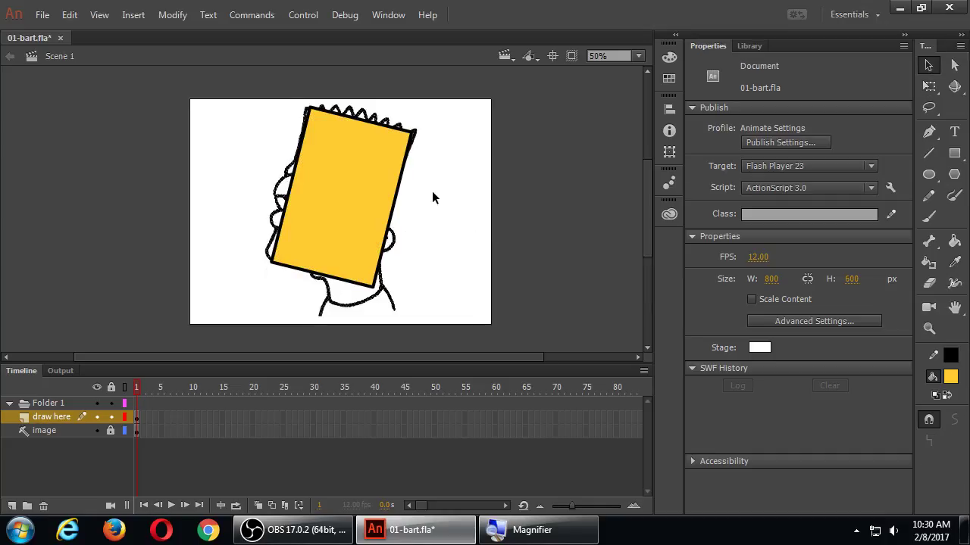
- Try the Brush tool at size 83 with a thick yellow stroke beside the head, and delete that stroke
key("b")
mouse_move(439, 191)
left_mouse_down()
mouse_move(478, 256)
mouse_move(450, 313)
mouse_move(496, 319)
left_mouse_up()
key("ctrl+z")
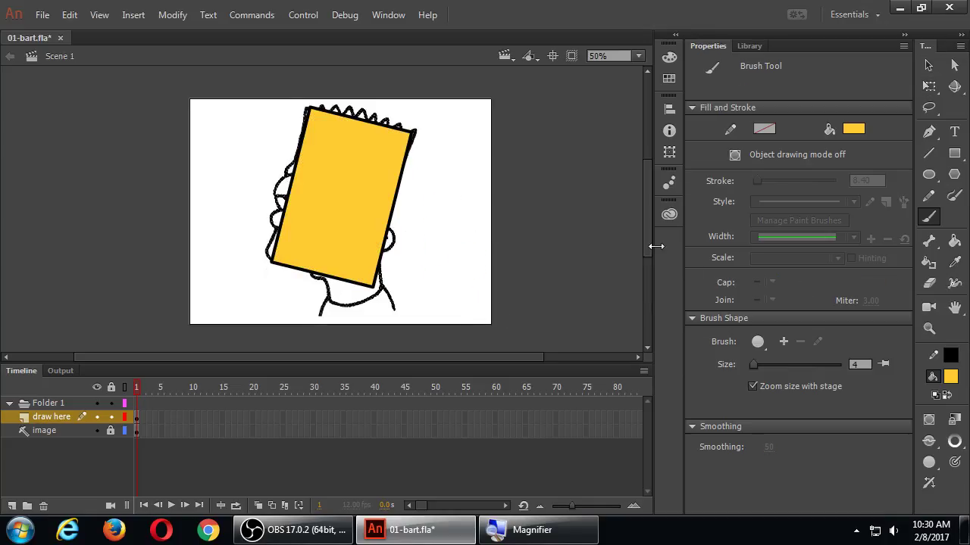
left_click_drag(754, 365, 789, 365)
mouse_move(442, 183)
left_mouse_down()
mouse_move(442, 247)
mouse_move(508, 298)
left_mouse_up()
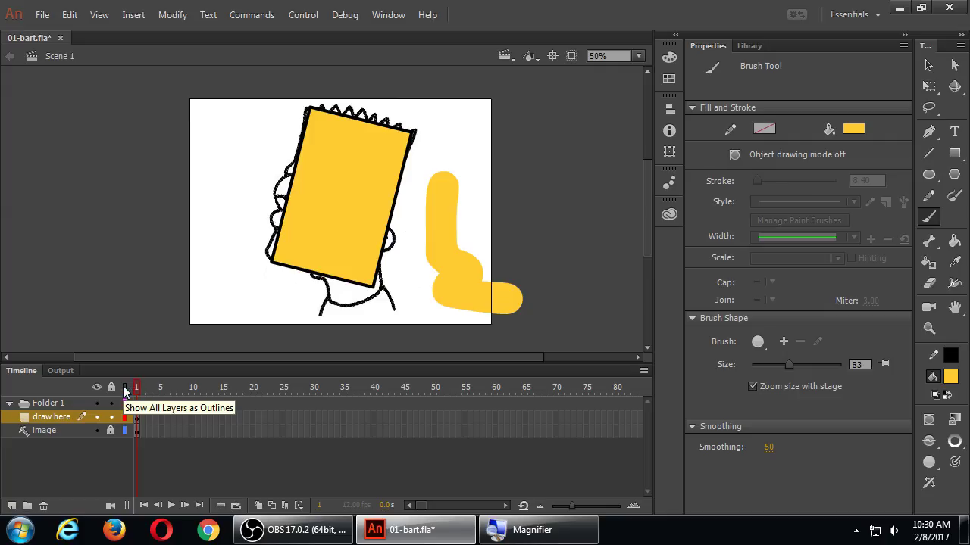
left_click(125, 418)
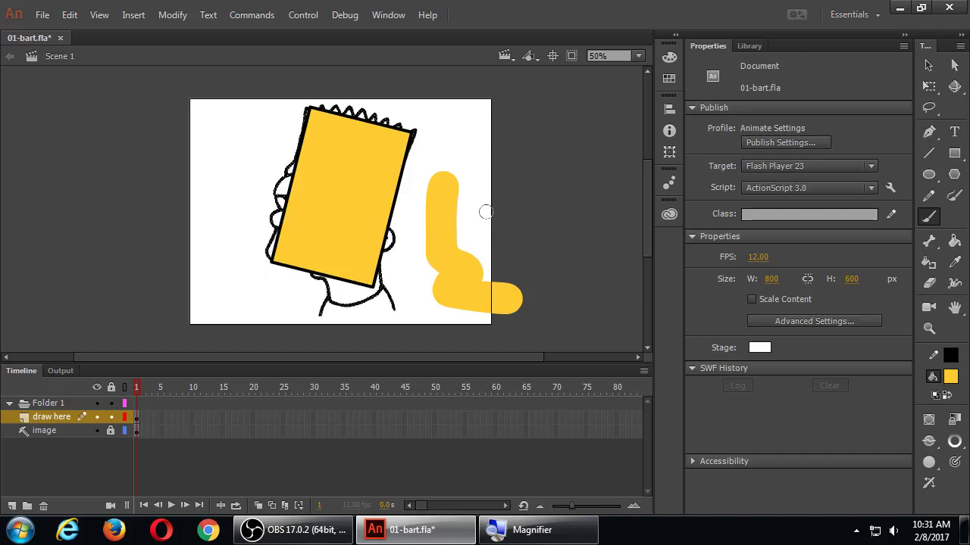
key("v")
left_click(442, 260)
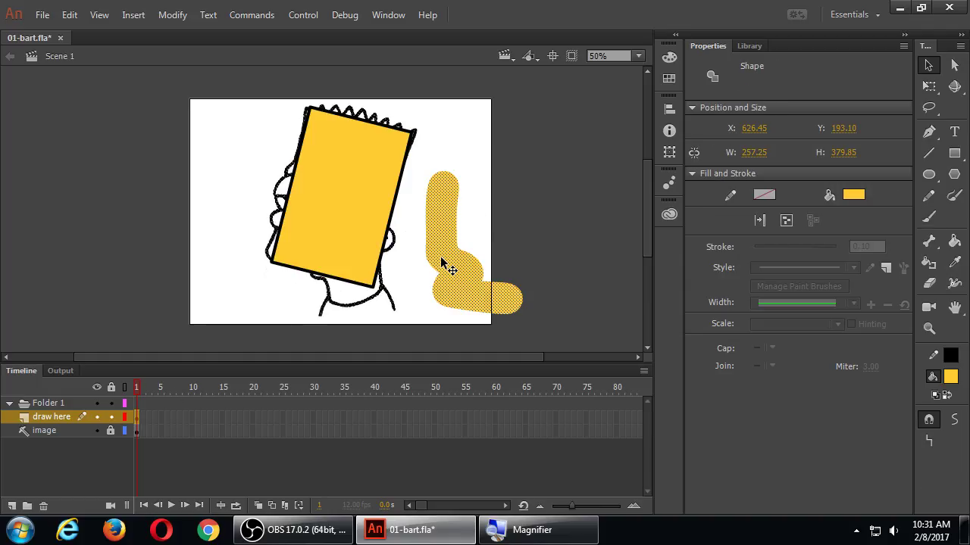
key("Delete")
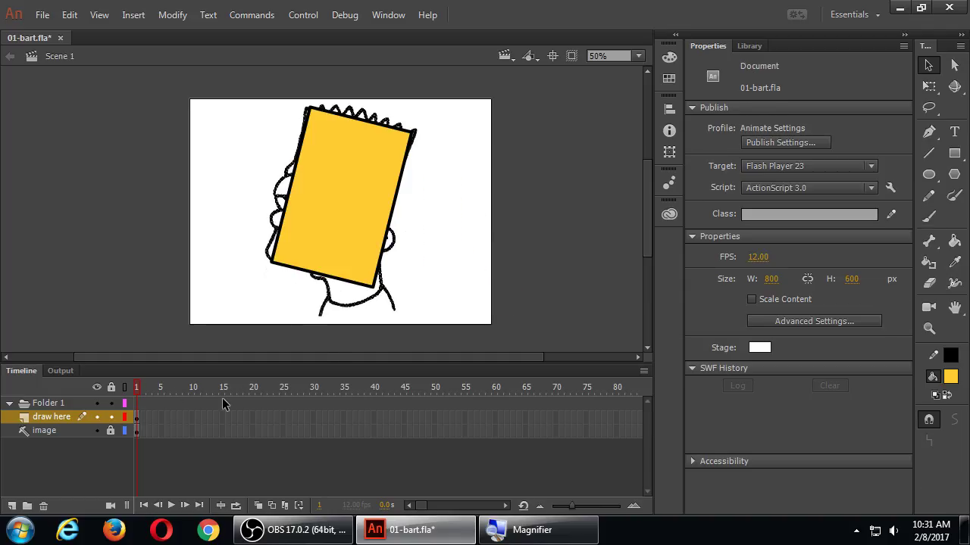
- Compare the rectangle with the head drawing by switching the "draw here" layer between outline and filled display
left_click(126, 418)
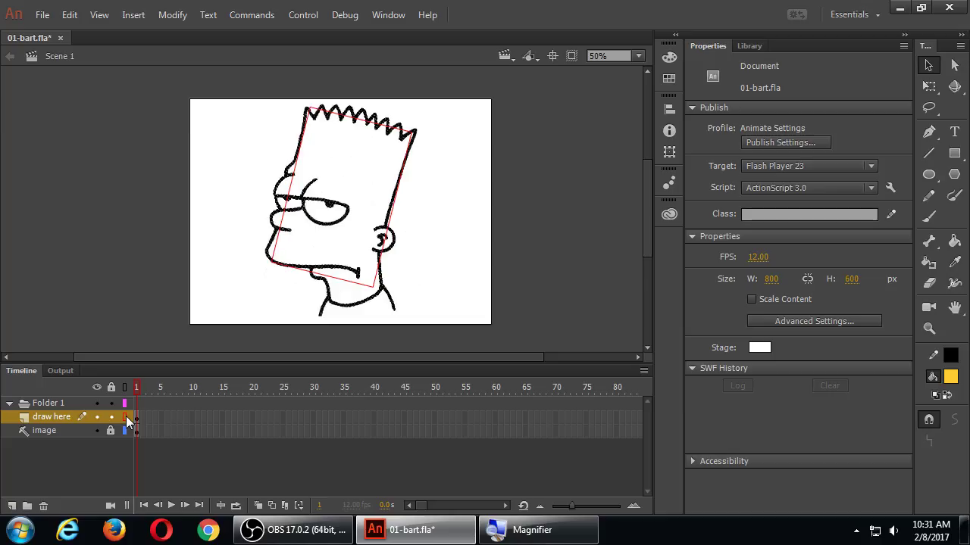
left_click(127, 418)
left_click(127, 419)
left_click(127, 418)
left_click(127, 419)
left_click(125, 417)
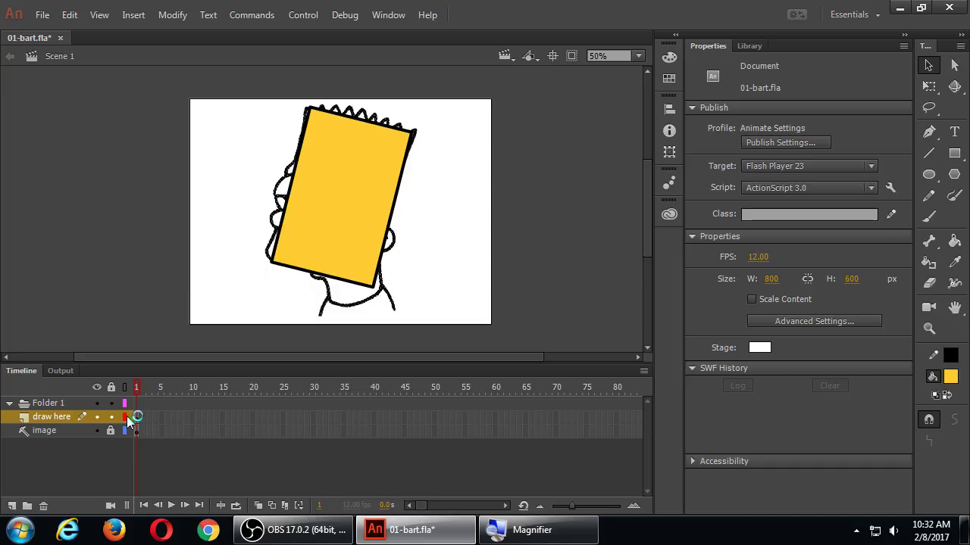
- At 100% zoom, try a small yellow rectangle with a black outline beside the neck, and undo it
key("ctrl+1")
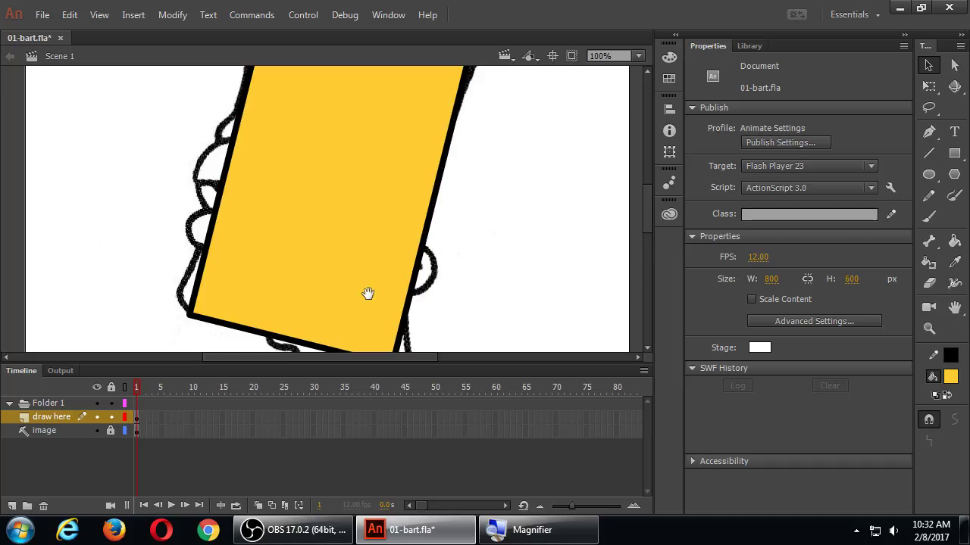
left_click_drag(472, 265, 422, 159)
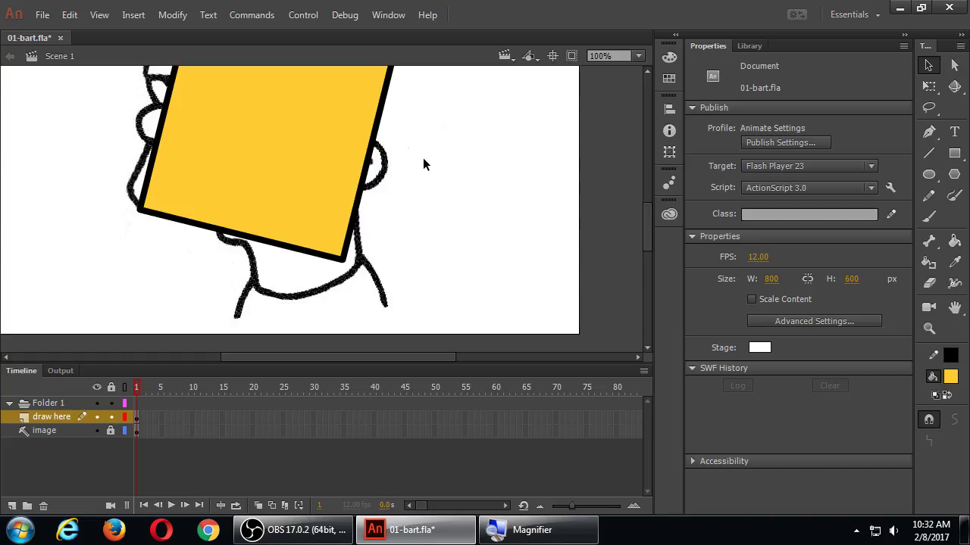
left_click(954, 153)
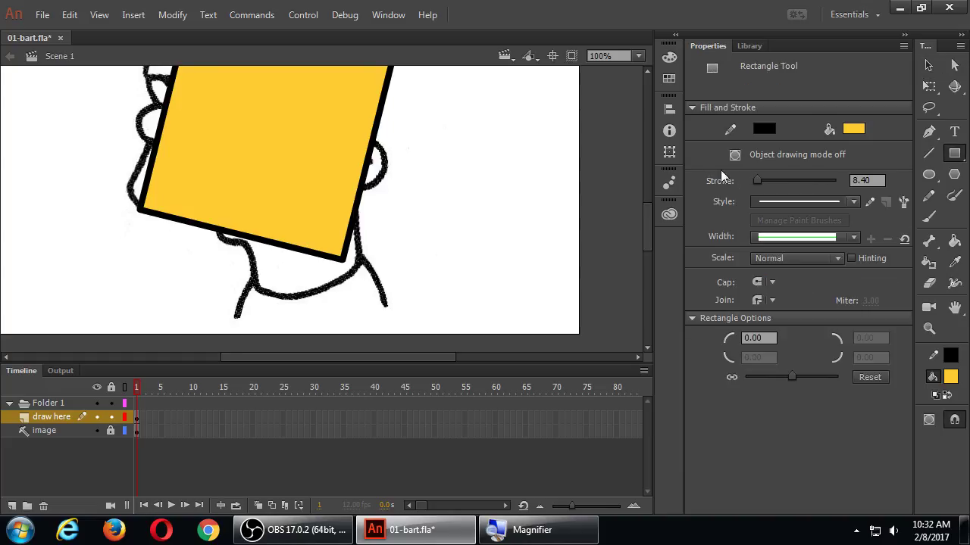
mouse_move(391, 202)
left_mouse_down()
mouse_move(435, 253)
mouse_move(499, 294)
left_mouse_up()
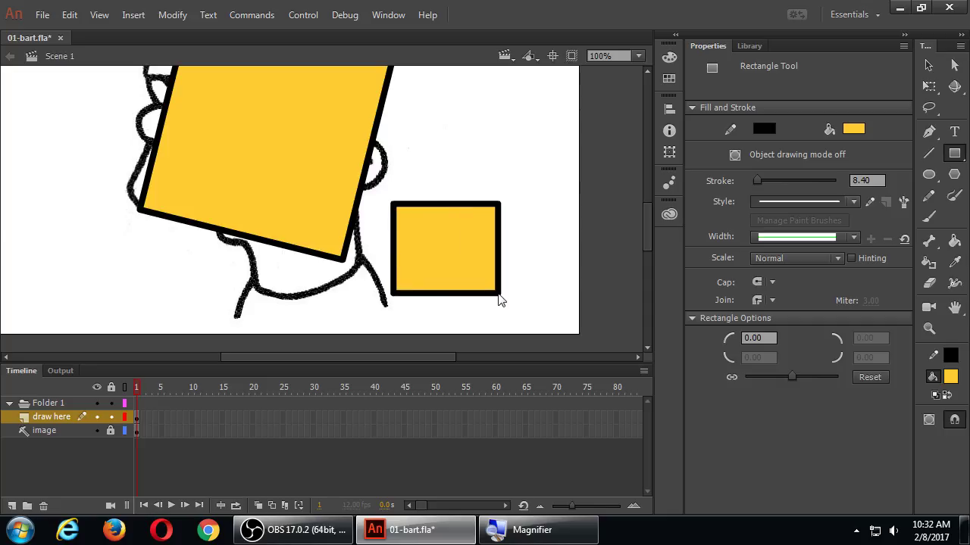
key("ctrl+z")
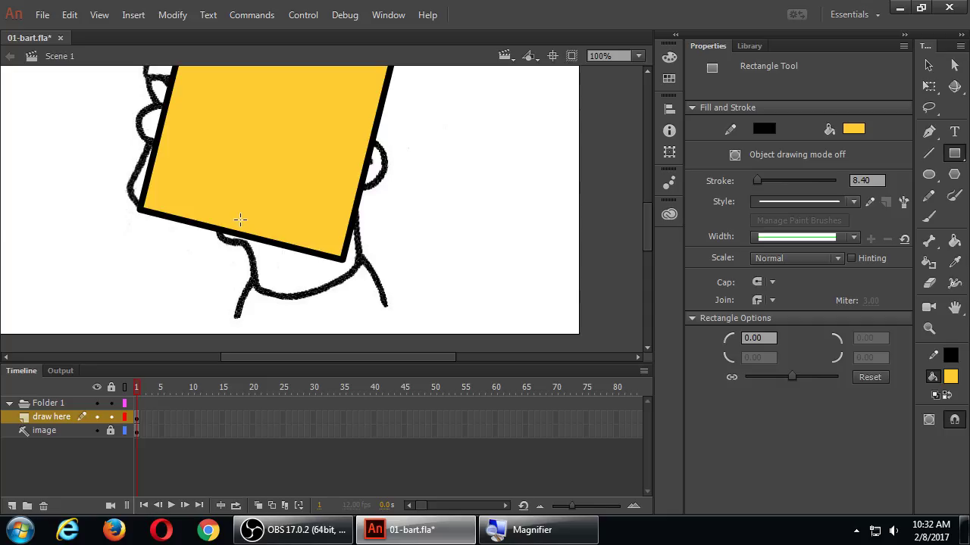
- Try drawing a rectangle about 161 by 107 px directly over the neck and moving it off the head shape, and undo both
left_click_drag(251, 221, 362, 291)
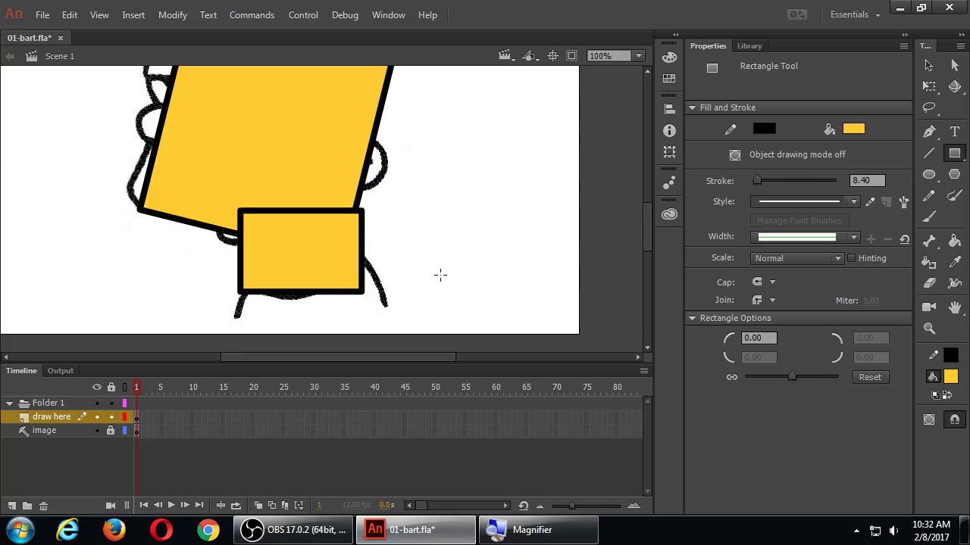
key("v")
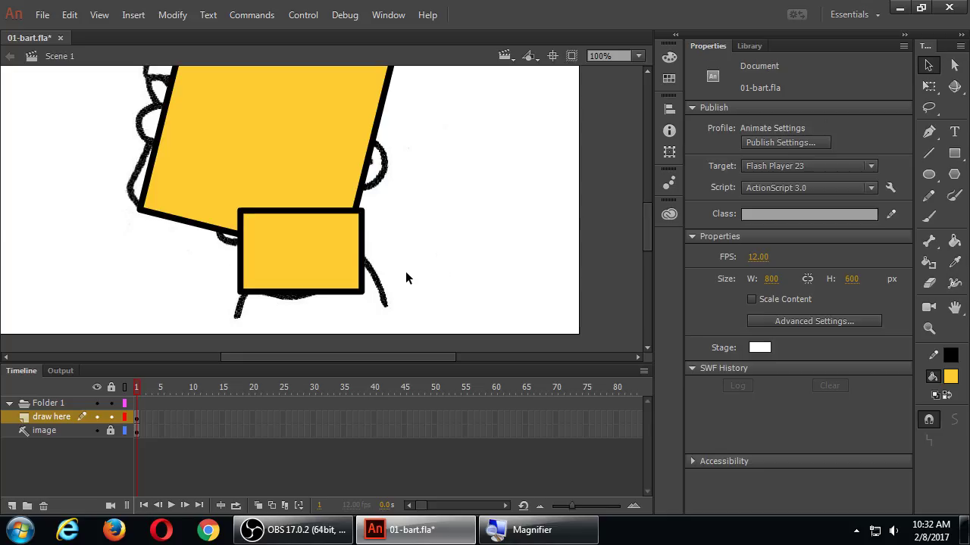
double_click(319, 258)
left_click_drag(304, 251, 429, 264)
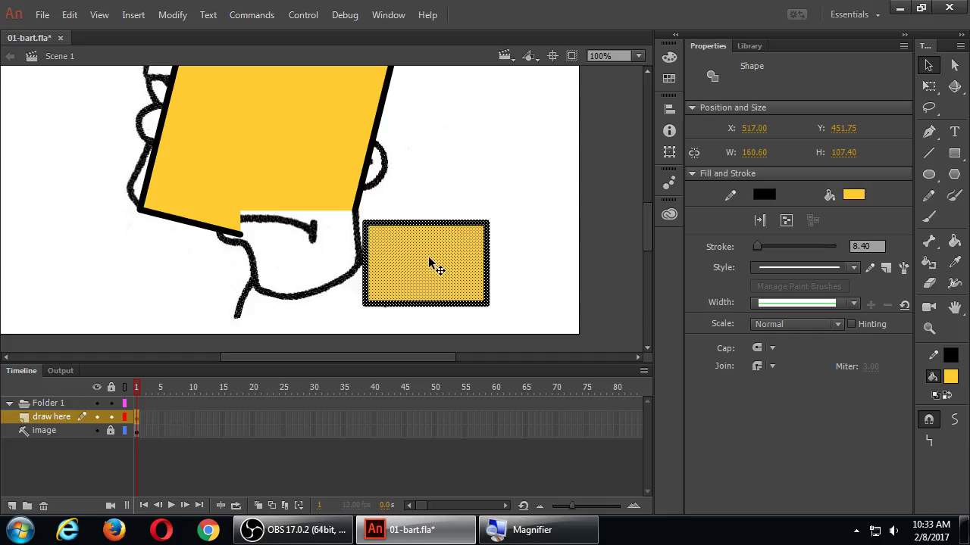
key("ctrl+z")
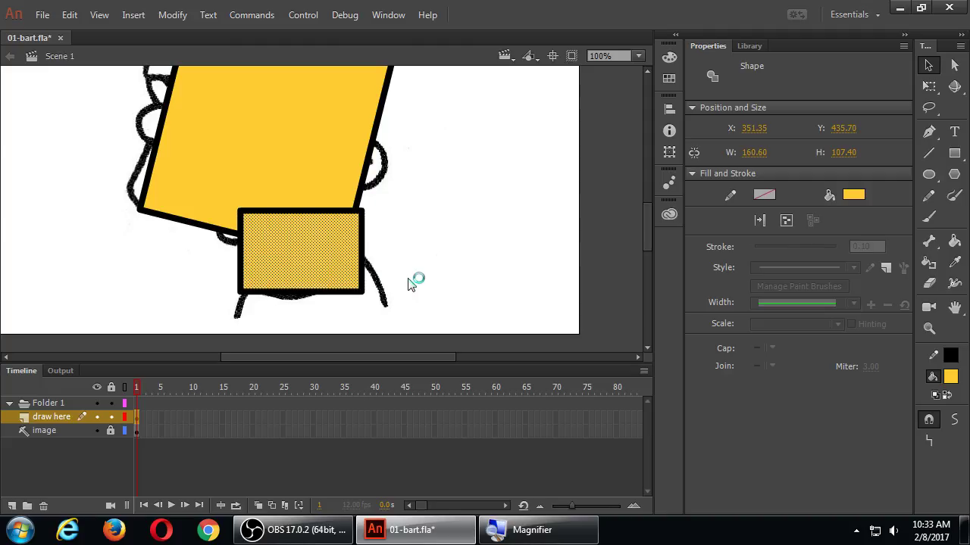
left_click(408, 277)
key("ctrl+z")
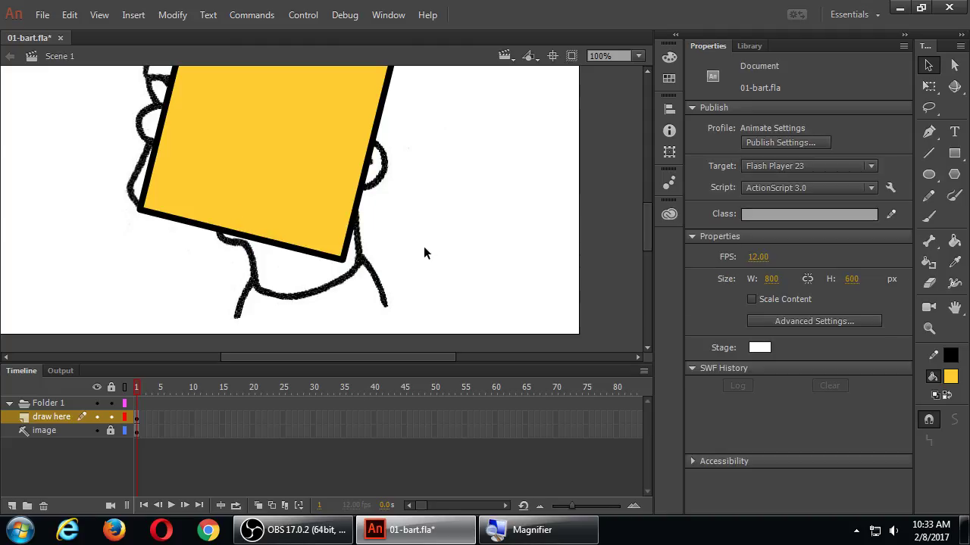
- Draw a yellow rectangle about 139 by 117 px beside the neck and move it with its outline onto the neck, overlapping the head shape
key("r")
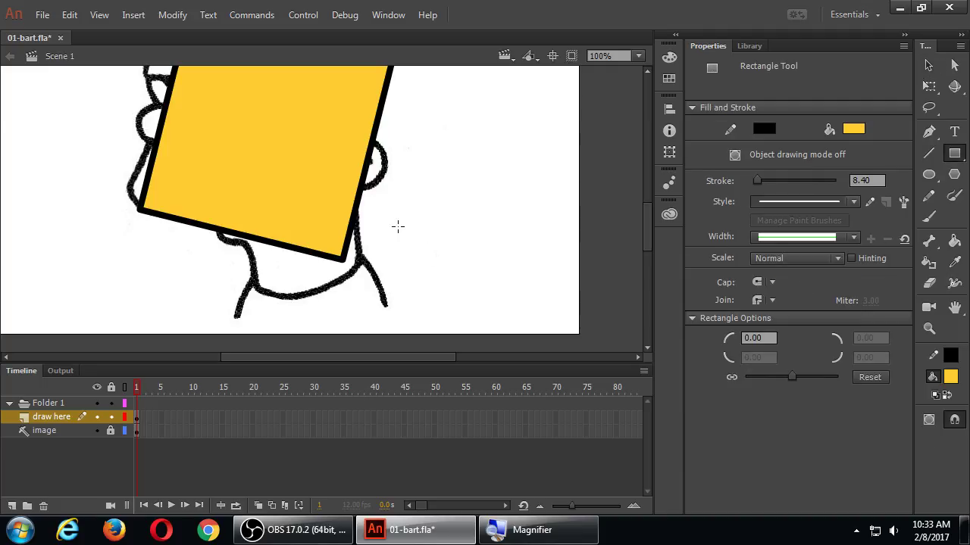
mouse_move(382, 208)
left_mouse_down()
mouse_move(442, 278)
mouse_move(490, 304)
left_mouse_up()
key("v")
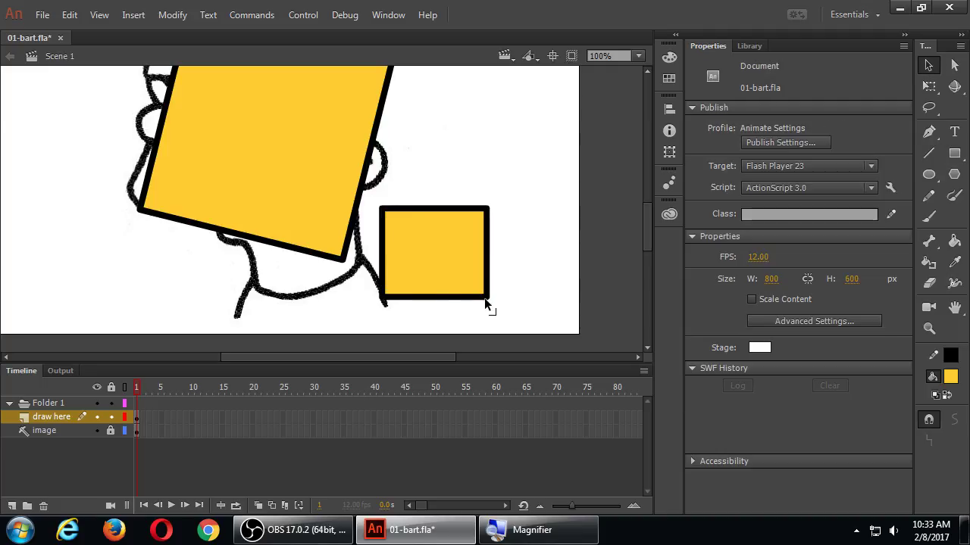
left_click(453, 265)
double_click(450, 260)
mouse_move(448, 255)
left_mouse_down()
mouse_move(342, 256)
mouse_move(311, 240)
mouse_move(319, 236)
mouse_move(324, 250)
mouse_move(316, 247)
left_mouse_up()
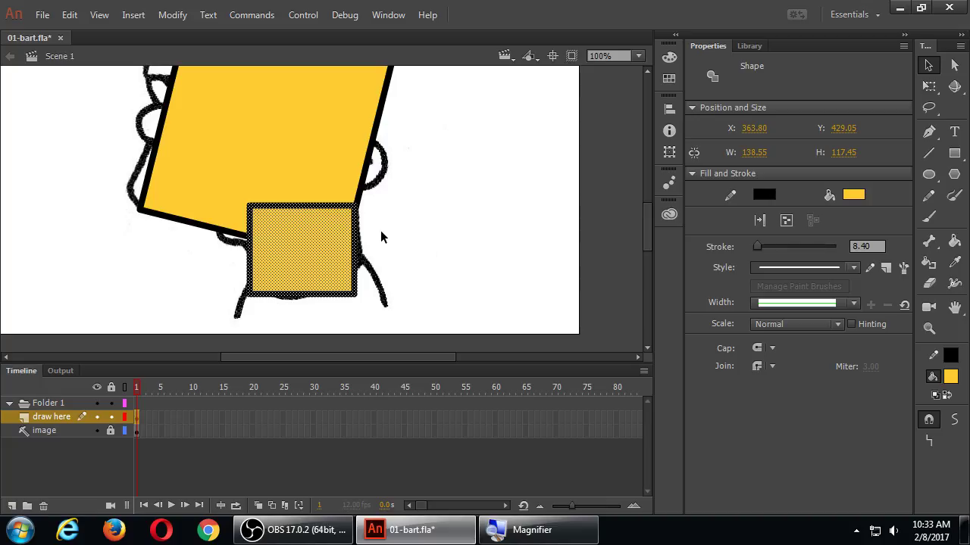
left_click(447, 205)
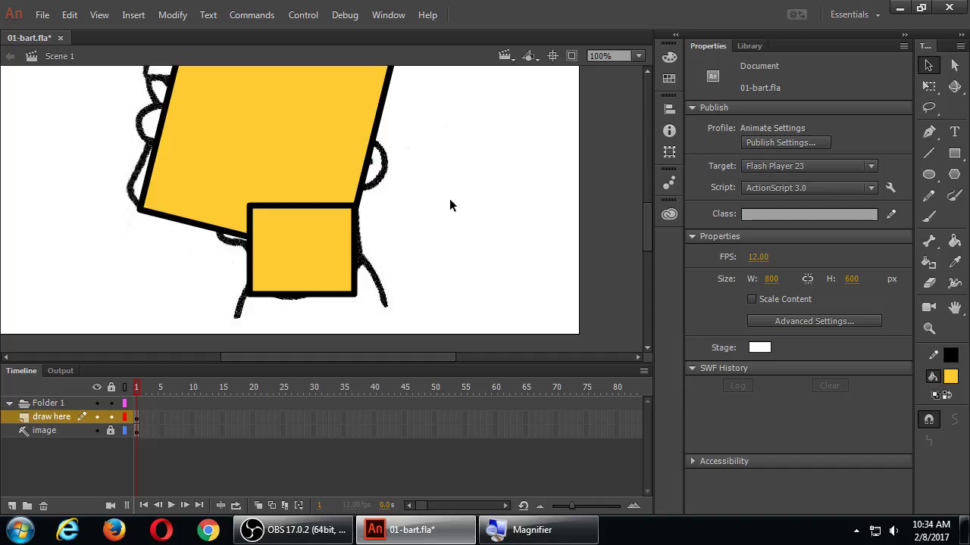
- Delete the neck rectangle's upper outline segment that crosses the yellow head fill
left_click(300, 206)
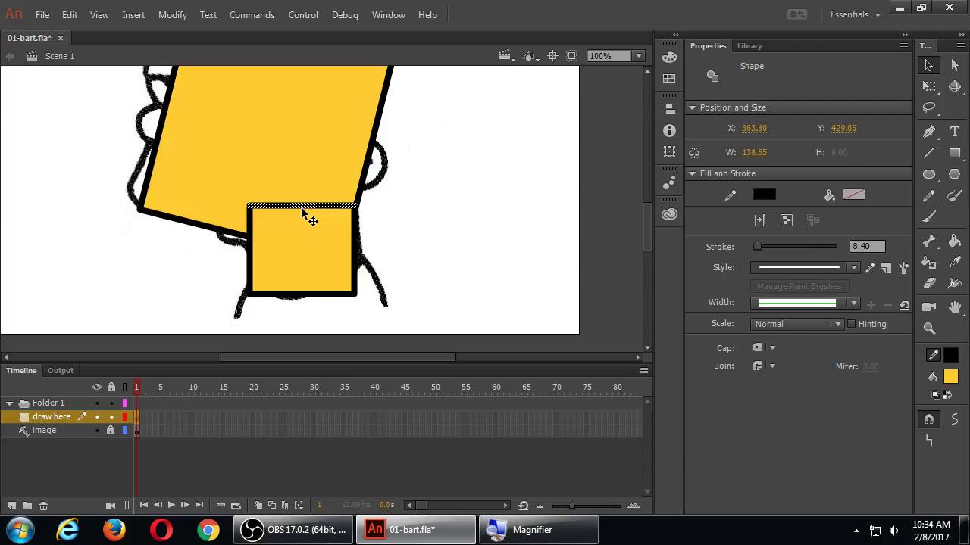
key("Delete")
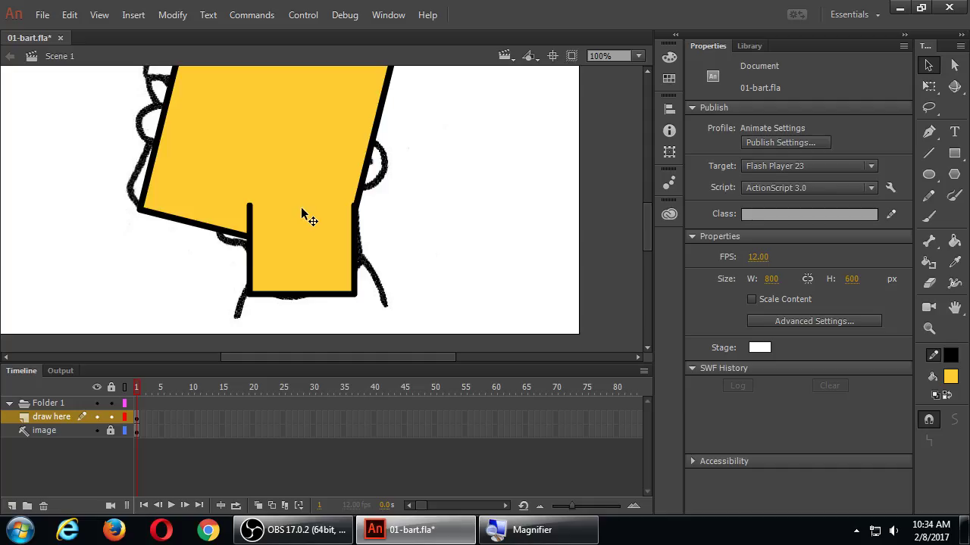
left_click(250, 219)
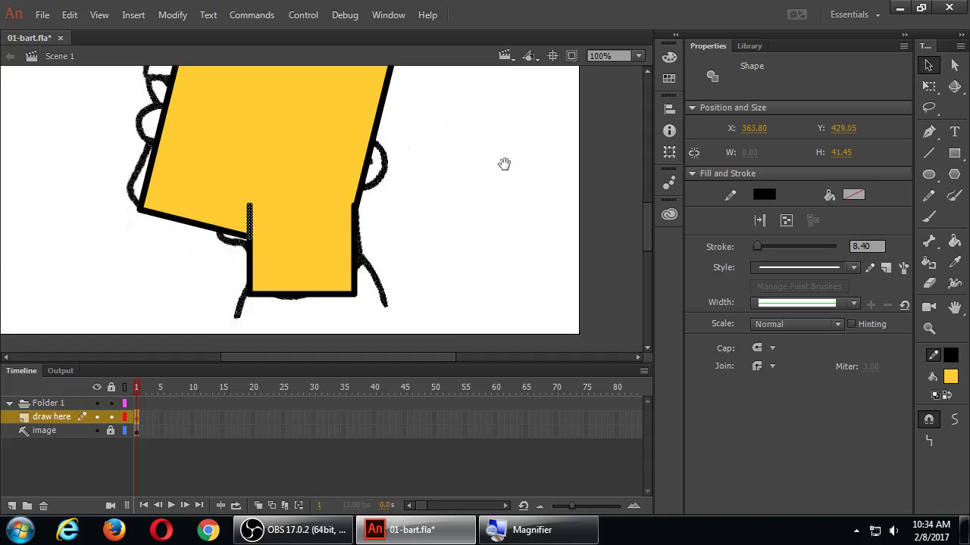
- Draw a yellow oval with a black outline across the stage's right edge and cut it with a diagonal black line extending past both sides
mouse_move(504, 164)
left_mouse_down()
mouse_move(359, 199)
mouse_move(347, 219)
left_mouse_up()
key("o")
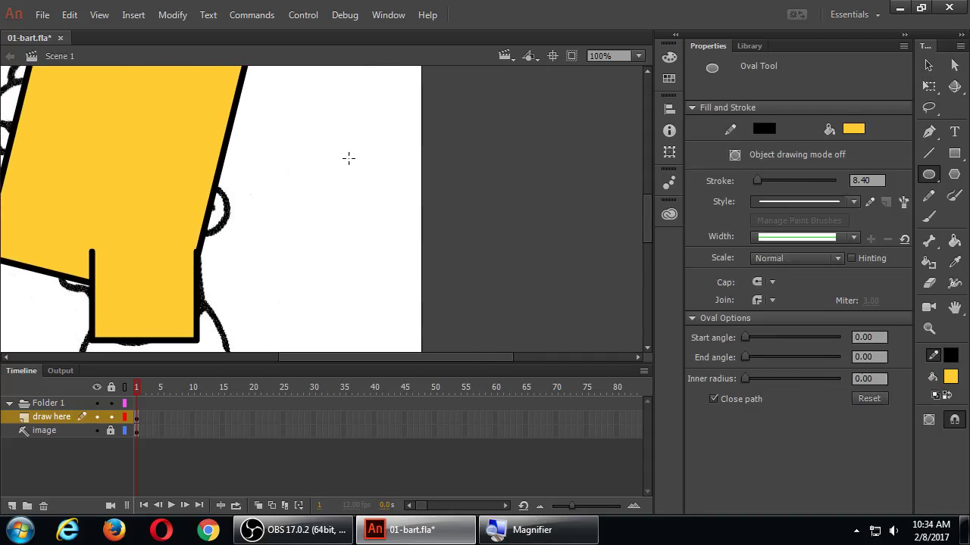
mouse_move(342, 156)
left_mouse_down()
mouse_move(433, 260)
mouse_move(473, 277)
left_mouse_up()
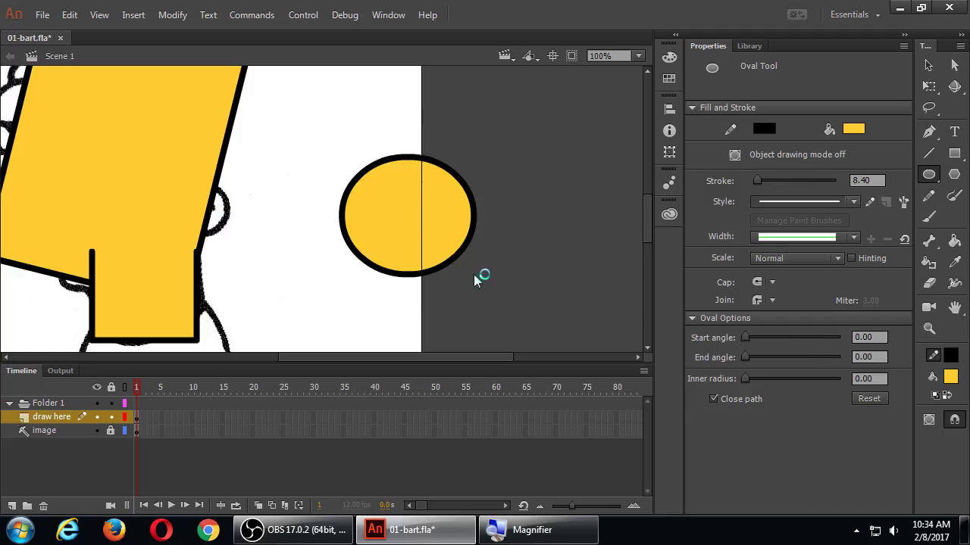
left_click(928, 153)
left_click_drag(336, 118, 510, 319)
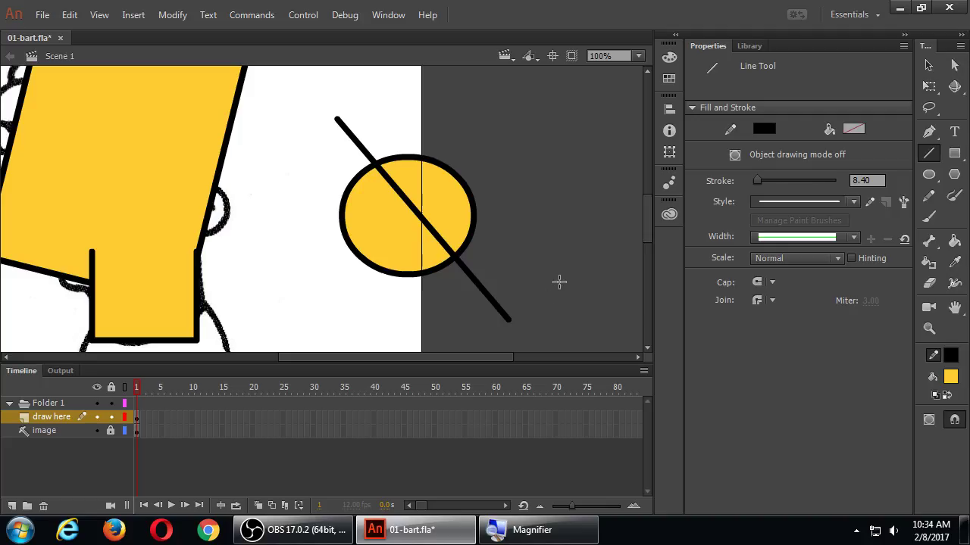
- Separate the oval's two yellow fill halves, moving one to the upper right and the other to the lower left of the outline
key("v")
left_click_drag(451, 223, 535, 160)
left_click_drag(407, 244, 331, 315)
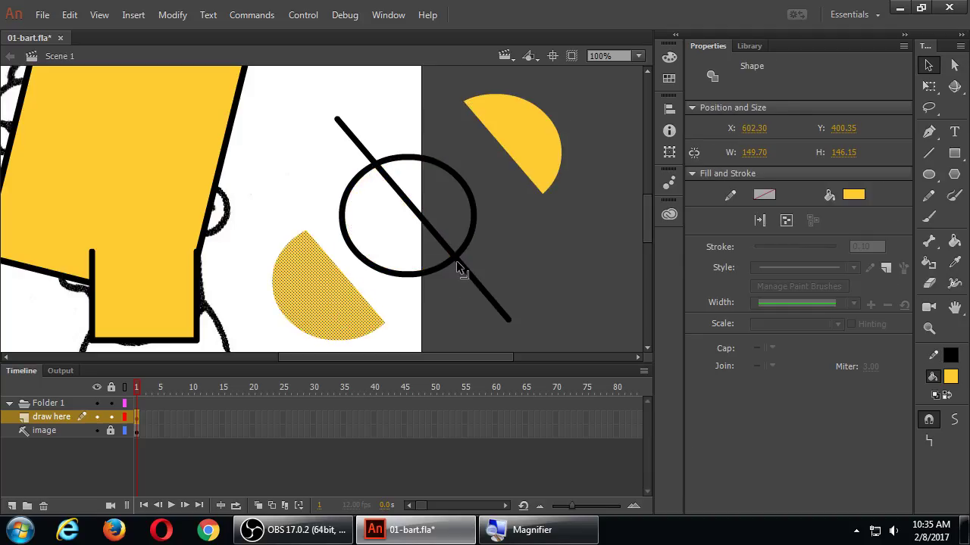
- Detach the diagonal line's two protruding ends from the oval, undoing an accidental bend of the upper end along the way
left_click(460, 267)
left_click_drag(469, 274, 543, 278)
left_click_drag(356, 142, 362, 103)
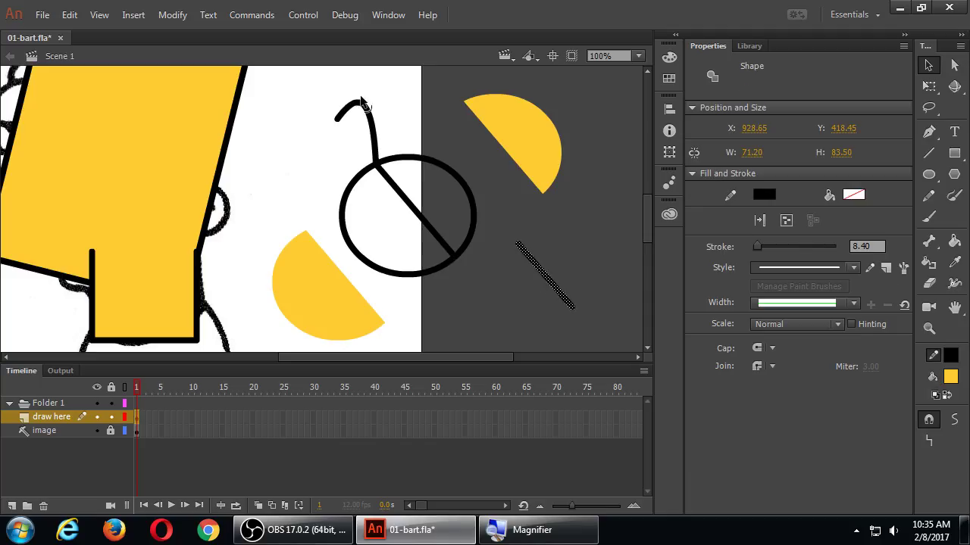
key("ctrl+z")
left_click(385, 112)
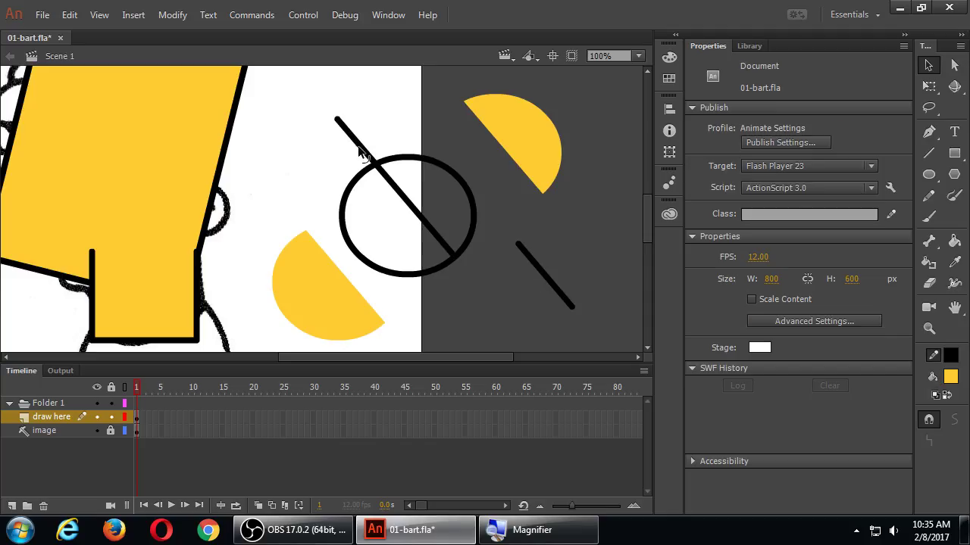
left_click(364, 150)
left_click_drag(361, 150, 361, 127)
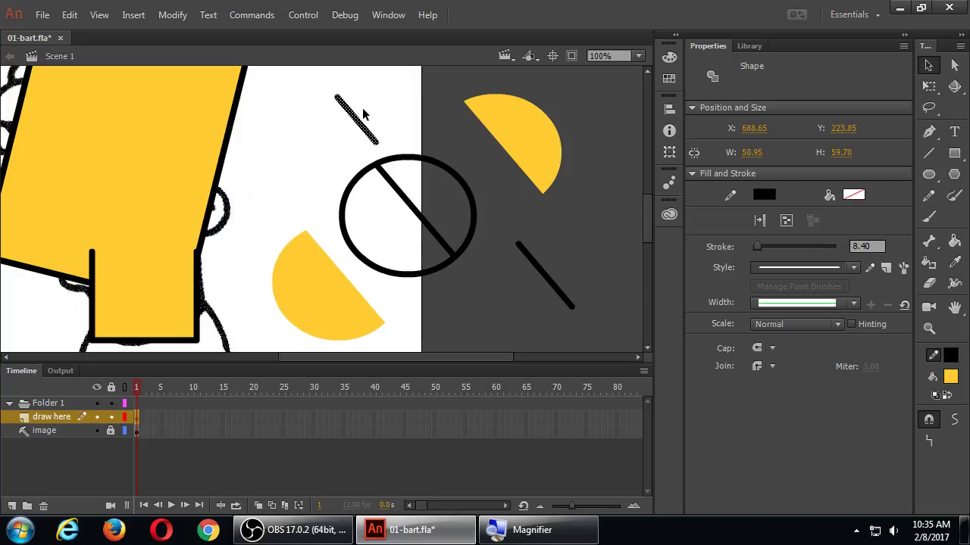
- Split the oval's outline by moving its right arc away and moving the left arc together with the dividing line to the left
left_click(462, 182)
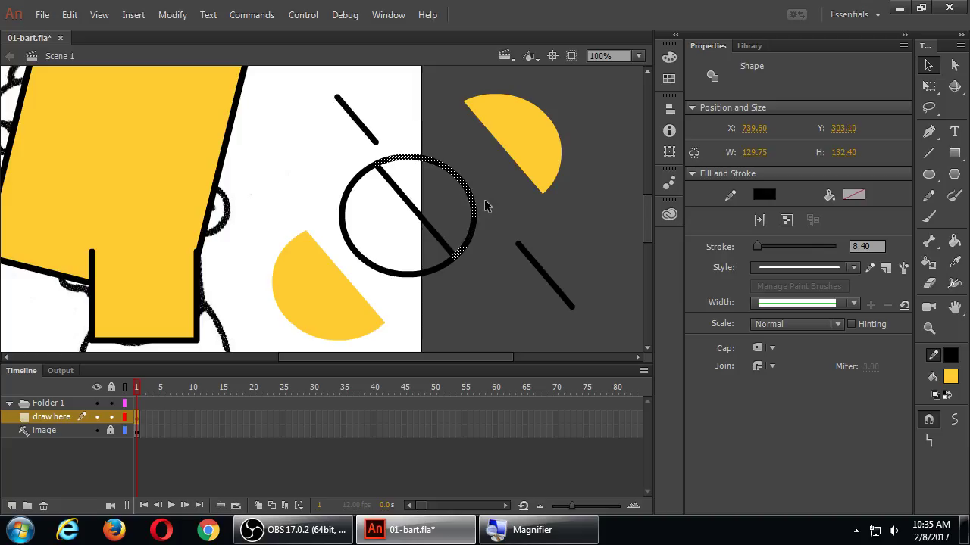
left_click_drag(470, 195, 493, 183)
left_click(454, 258)
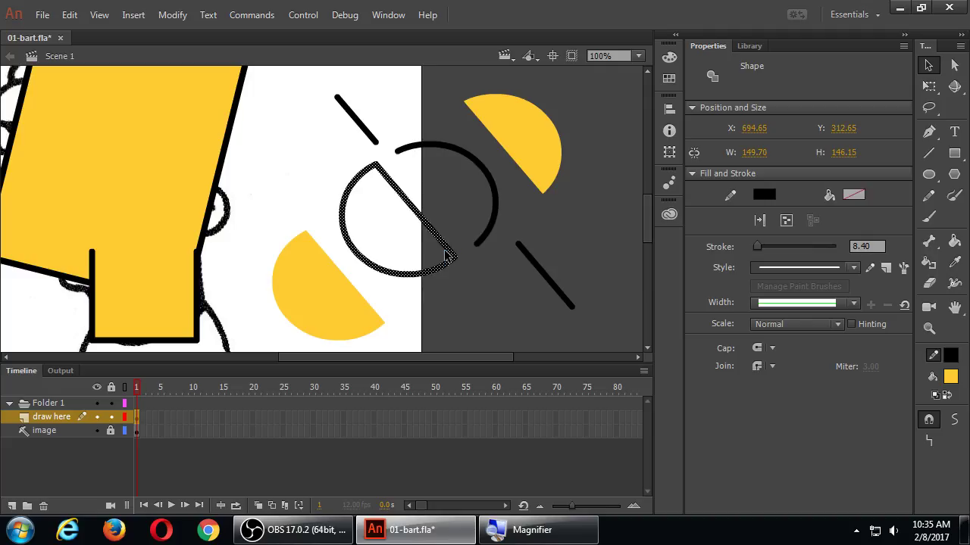
left_click(448, 257)
left_click(449, 250)
double_click(449, 252)
left_click_drag(457, 262, 481, 296)
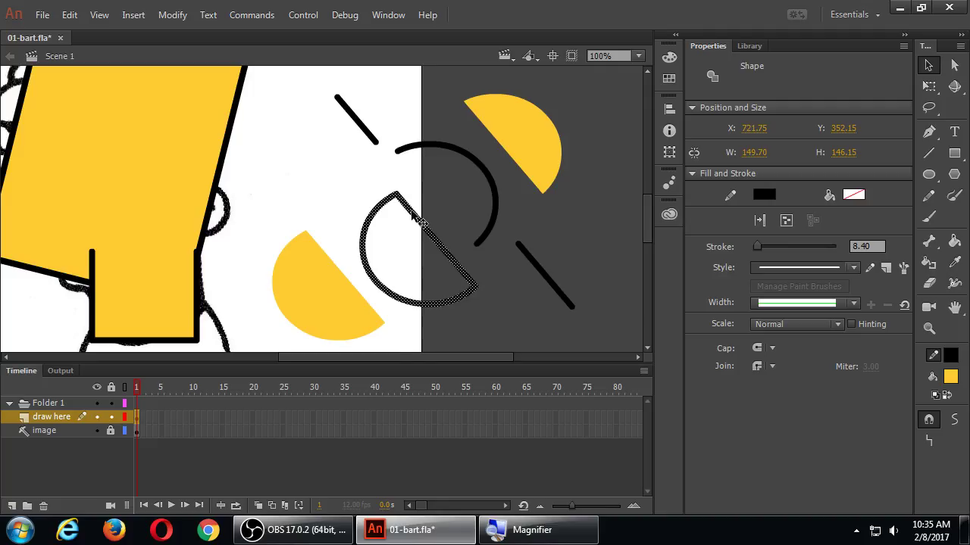
left_click_drag(415, 218, 341, 154)
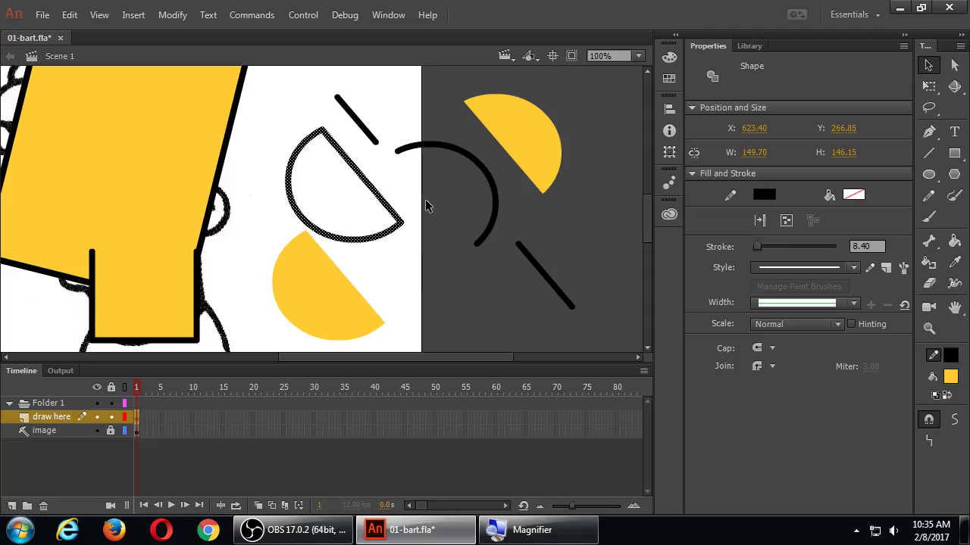
- Move the yellow half, the half-oval outline and the short upper line off the stage onto the pasteboard
key("ctrl+minus")
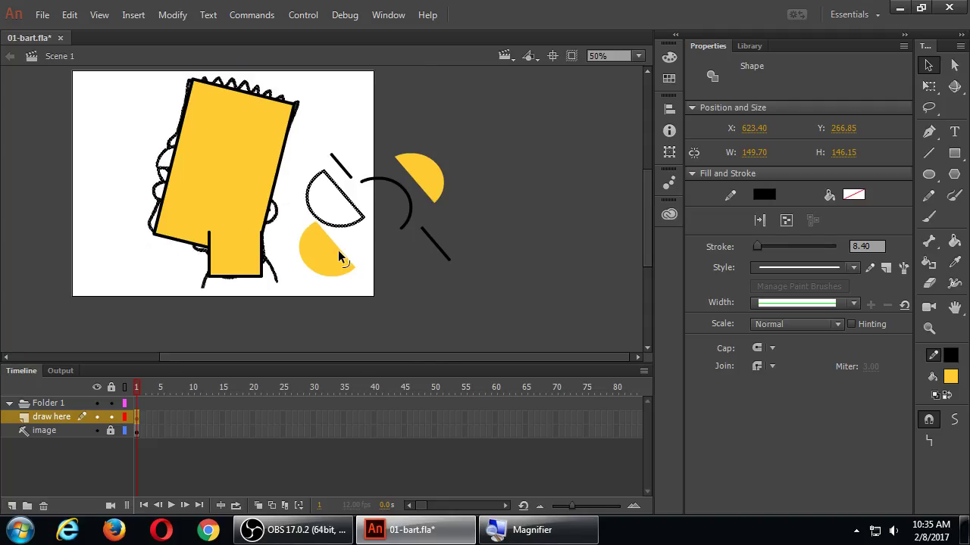
left_click_drag(326, 253, 504, 147)
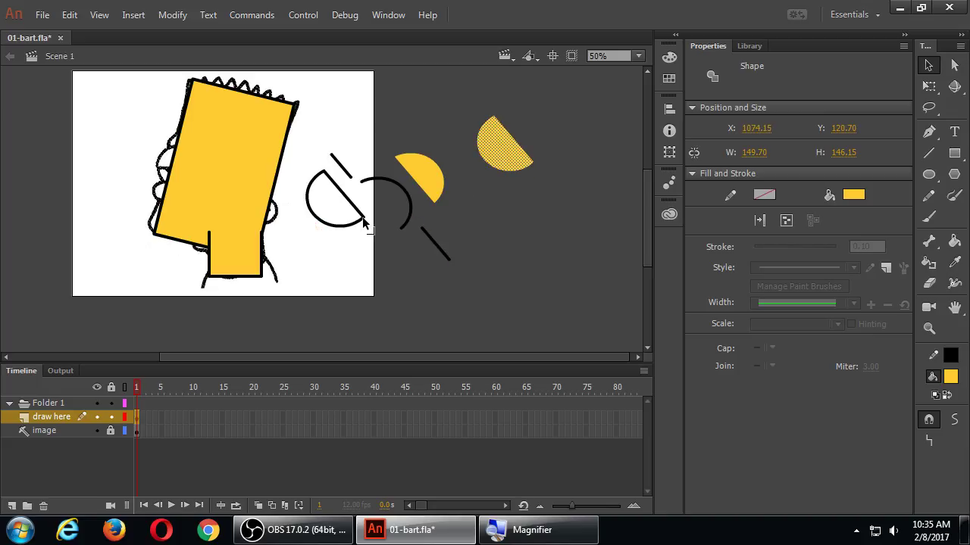
mouse_move(366, 229)
left_mouse_down()
mouse_move(368, 218)
mouse_move(598, 250)
left_mouse_up()
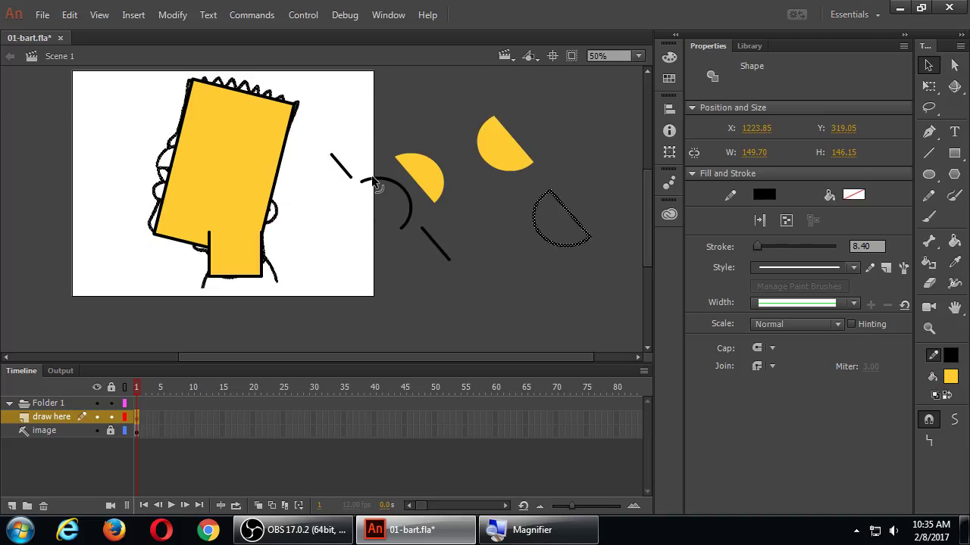
left_click(350, 180)
left_click_drag(350, 180, 523, 240)
left_click(327, 249)
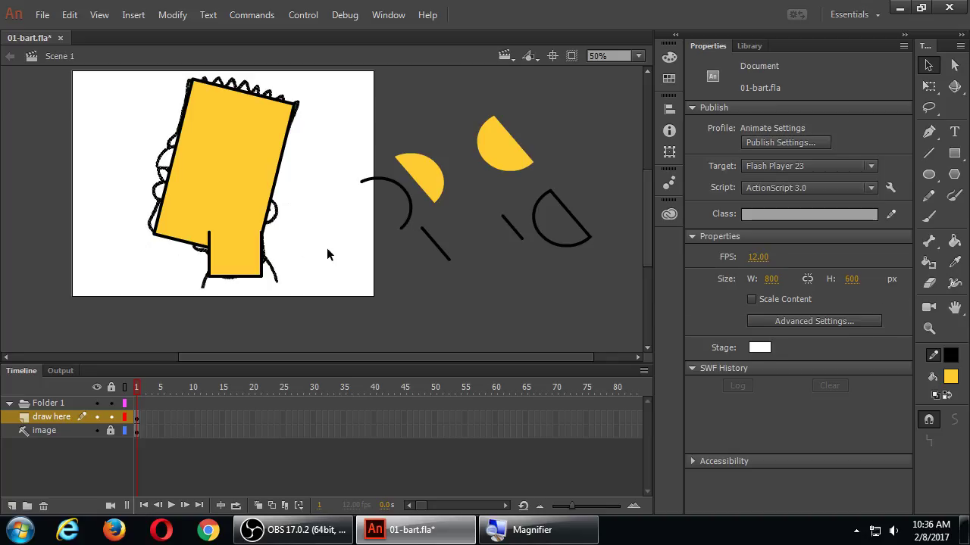
- Delete the short section of the neck's left outline that sticks up into the head fill
key("ctrl+=")
left_click_drag(324, 255, 320, 155)
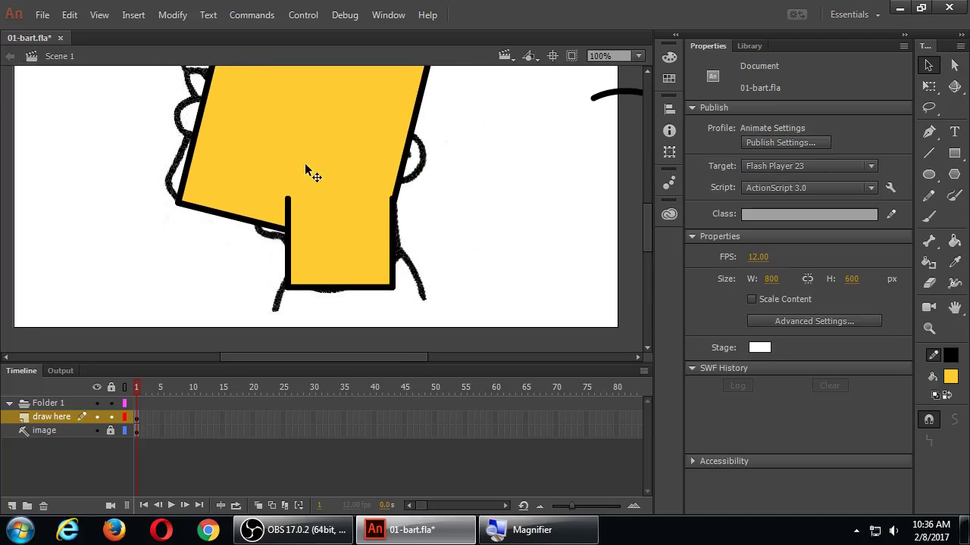
left_click(291, 217)
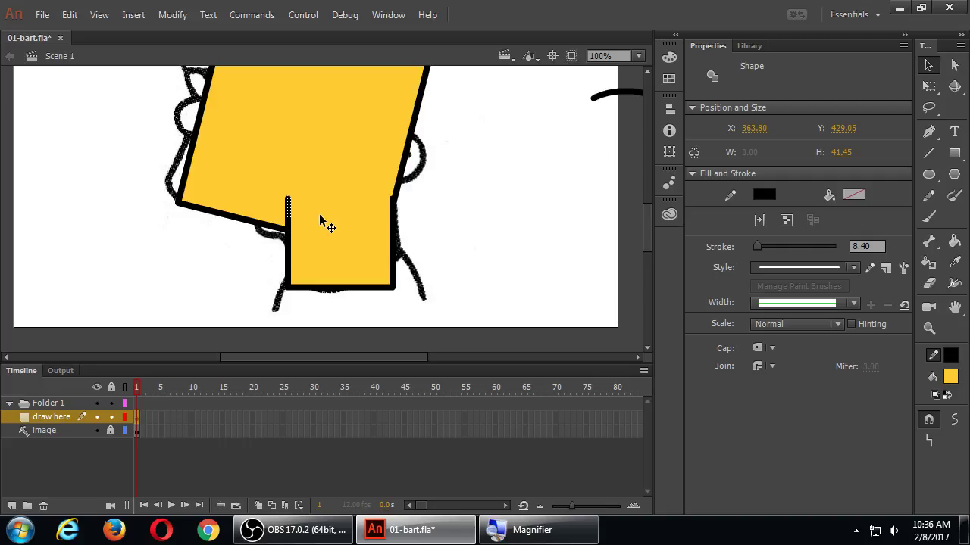
key("Delete")
- Check the merged head and neck shape without the reference by hiding the "image" layer and showing it again
scroll(345, 219, "up", 5)
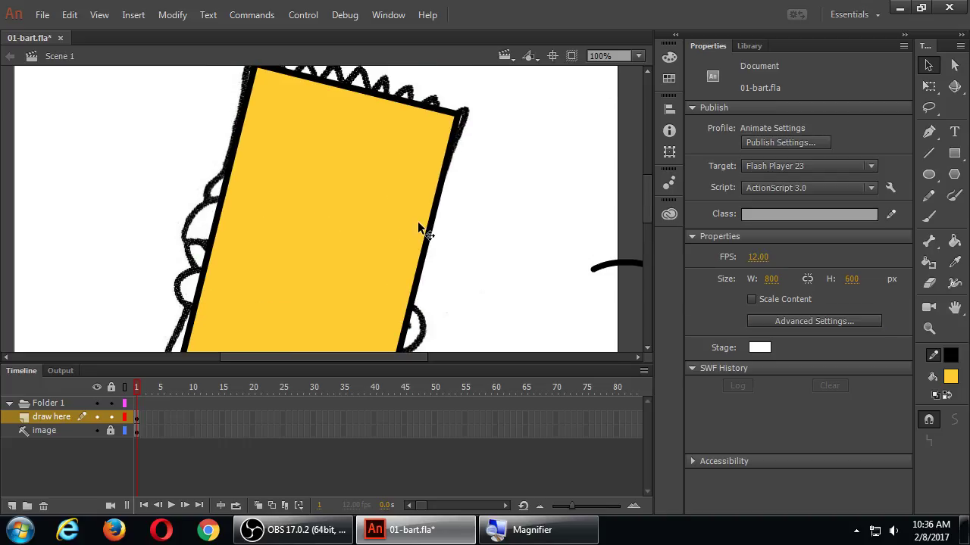
key("ctrl+minus")
scroll(419, 225, "down", 2)
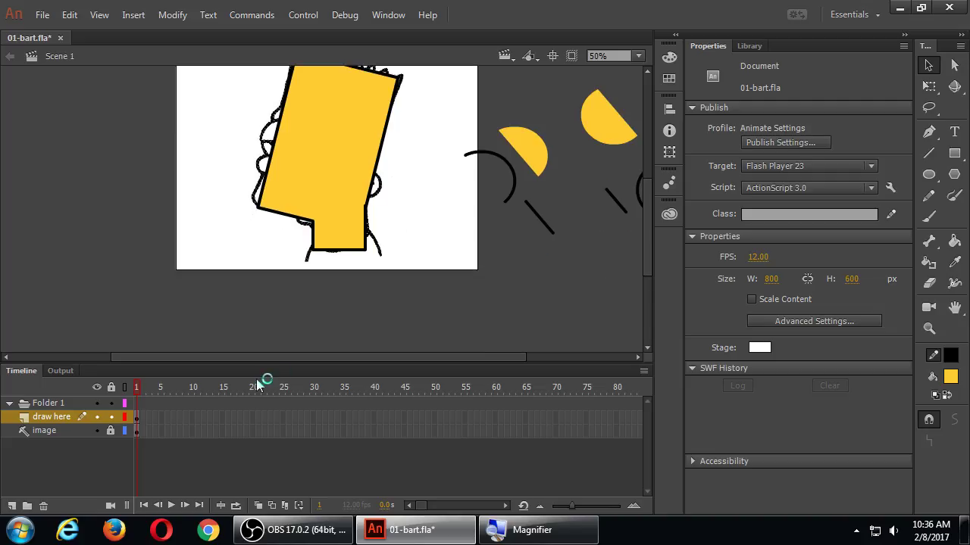
left_click(96, 431)
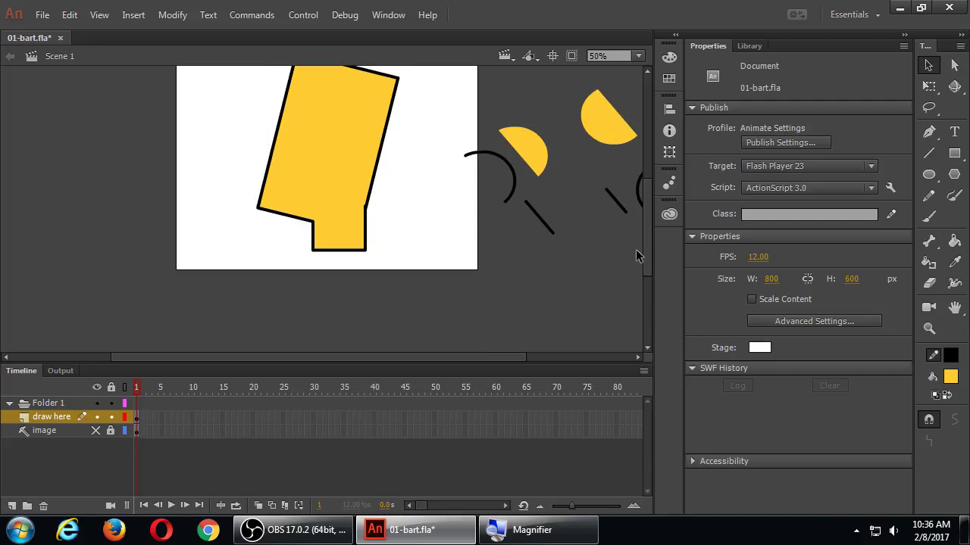
left_click_drag(646, 253, 648, 244)
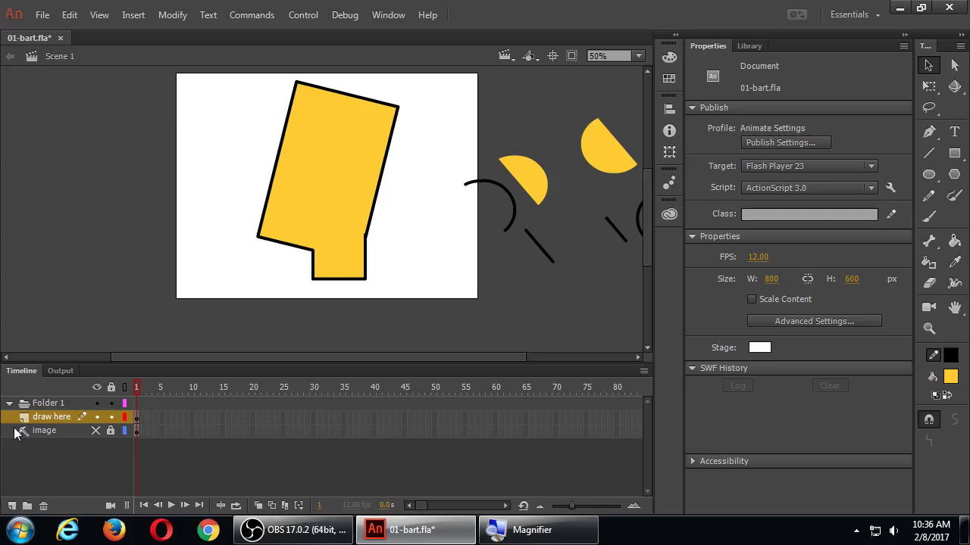
left_click(96, 430)
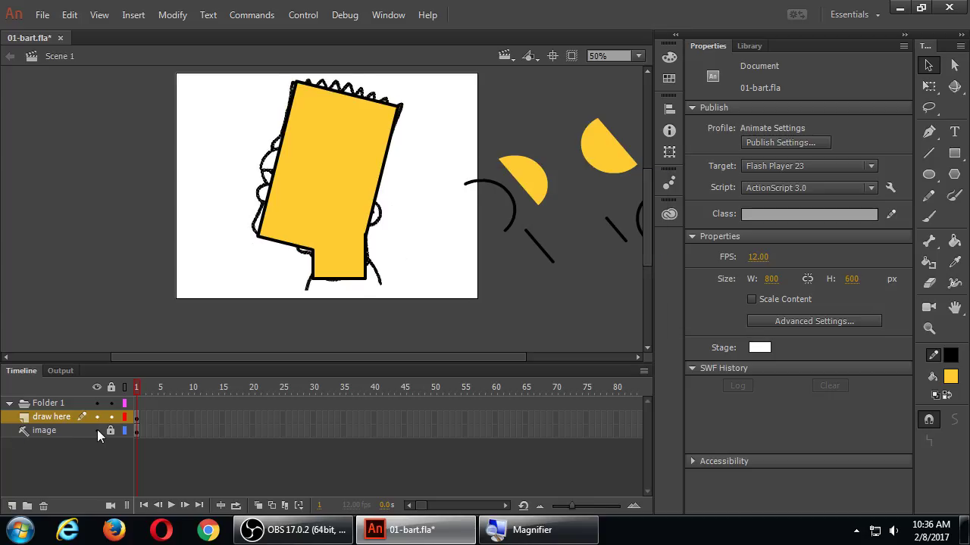
- Save 01-bart.fla, accepting the conversion to the Animate CC 2017 format
key("ctrl+s")
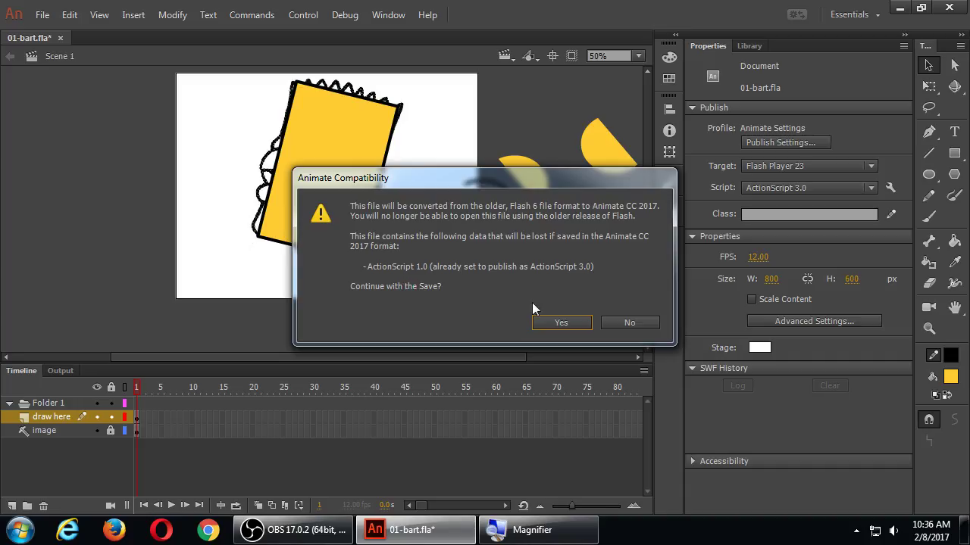
left_click_drag(471, 182, 567, 165)
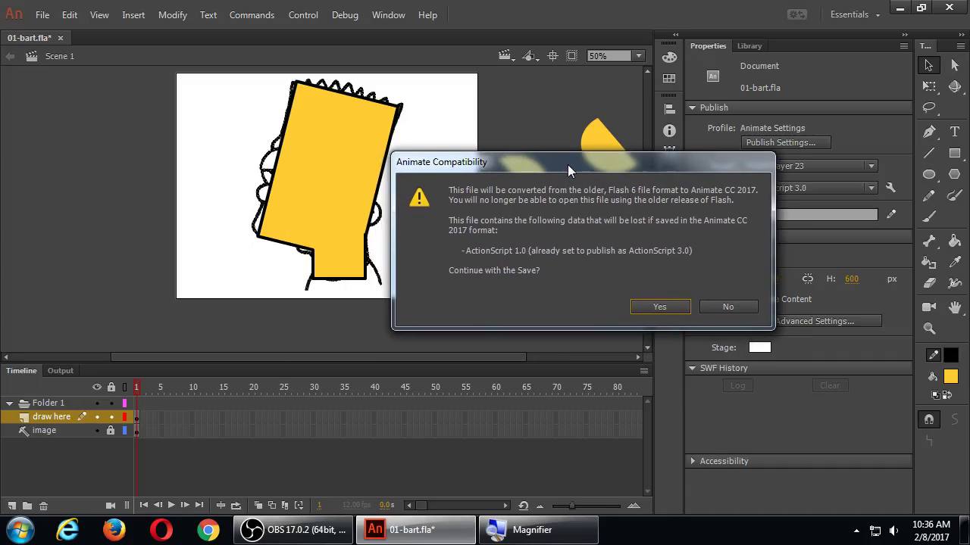
left_click(656, 307)
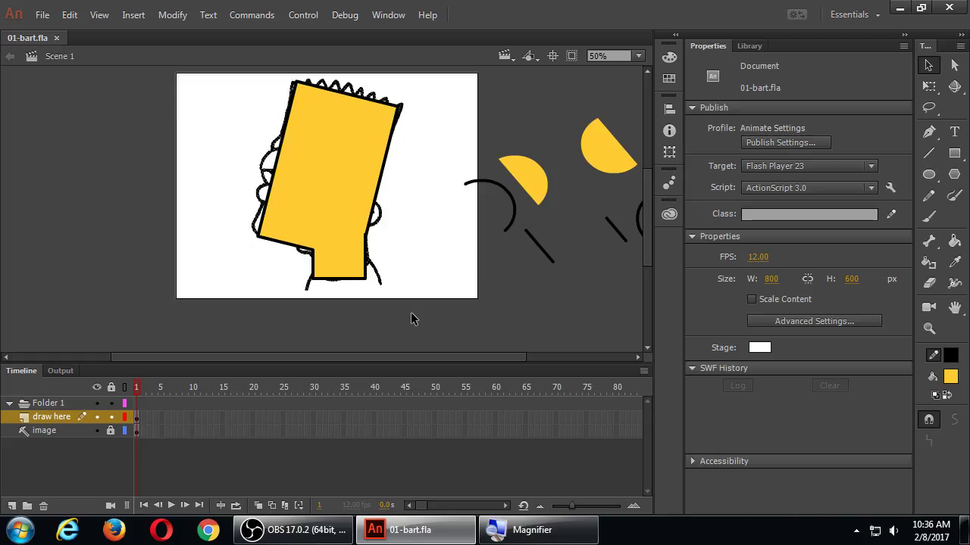
- At 100% zoom, compare the shape with the ear drawing by switching the "draw here" layer between outline and filled display
key("ctrl+1")
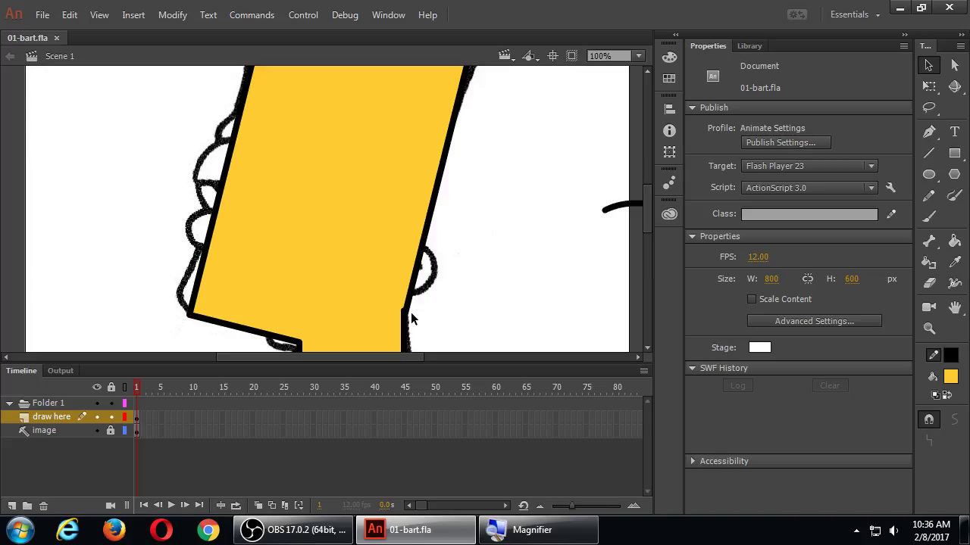
left_click(125, 419)
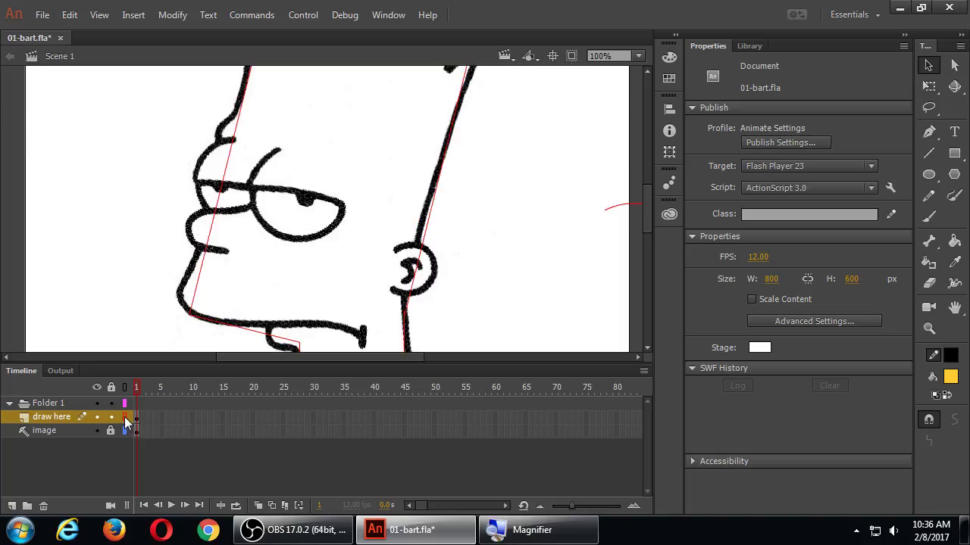
double_click(125, 419)
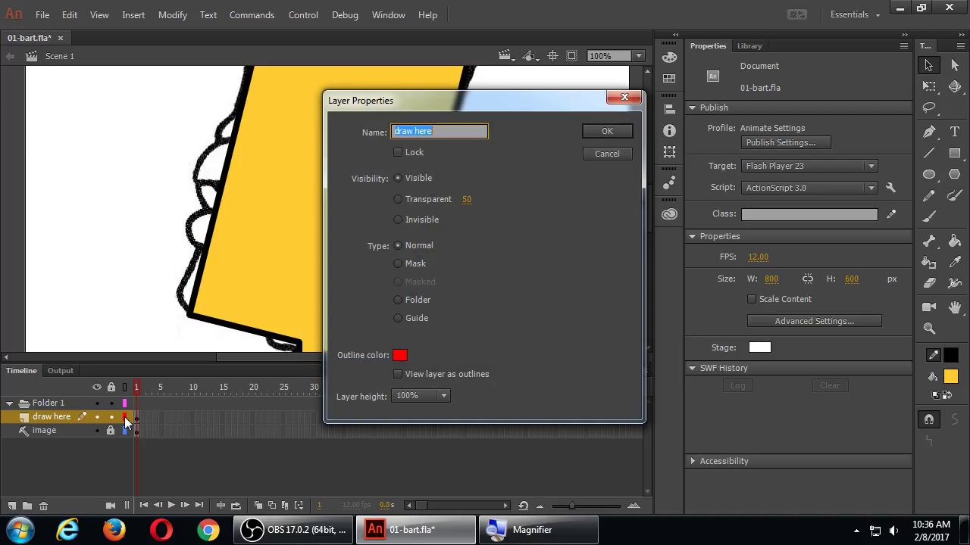
key("Return")
left_click(126, 419)
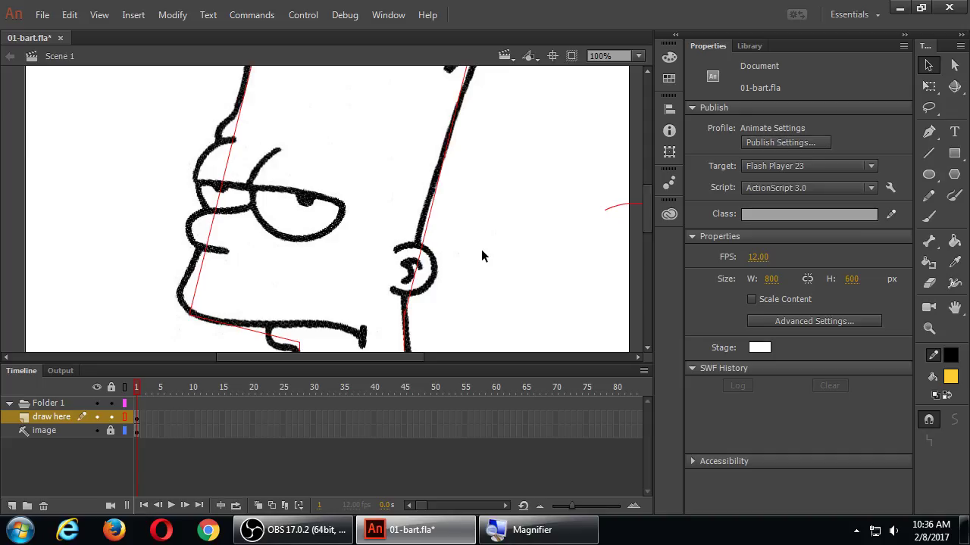
left_click(125, 417)
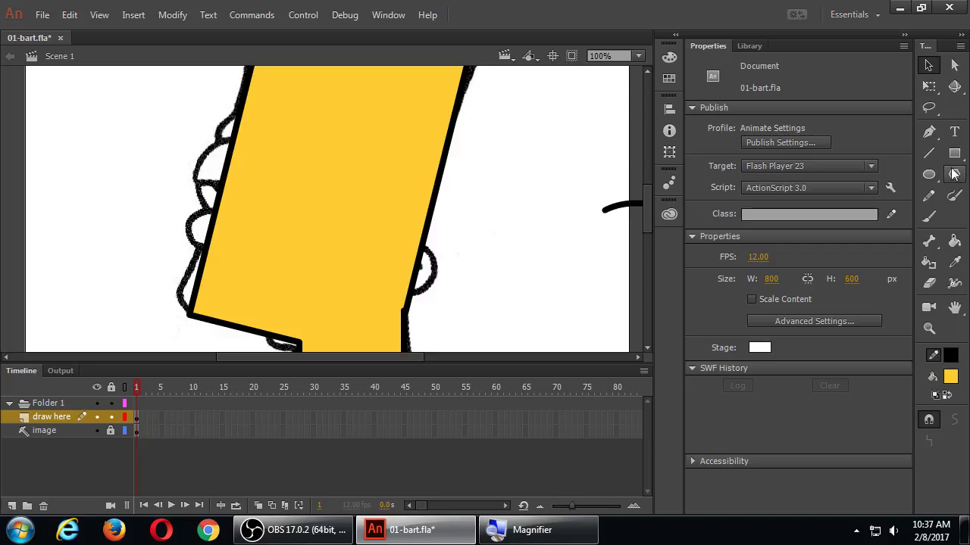
- Draw a small yellow circle with a black outline beside the ear, roughly matching the ear's size
left_click(929, 175)
left_click_drag(453, 257, 510, 310)
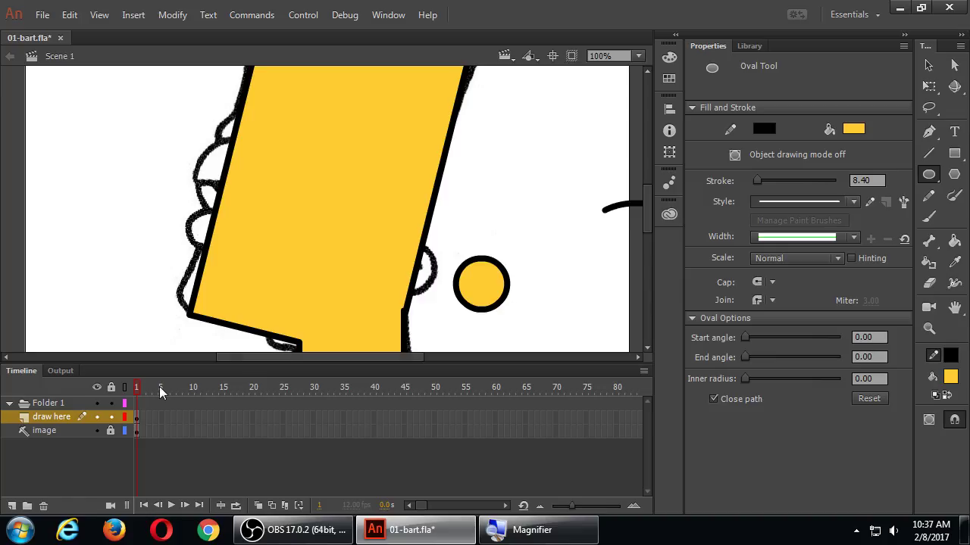
left_click(926, 67)
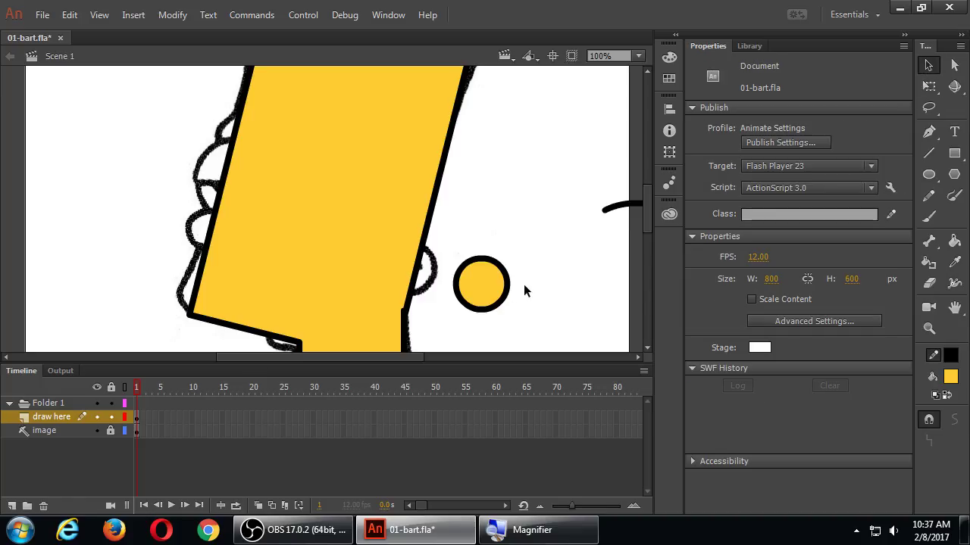
- Move the small circle onto the ear in the reference with object snapping off, and deselect it so it merges with the head
double_click(478, 288)
left_click_drag(475, 286, 411, 277)
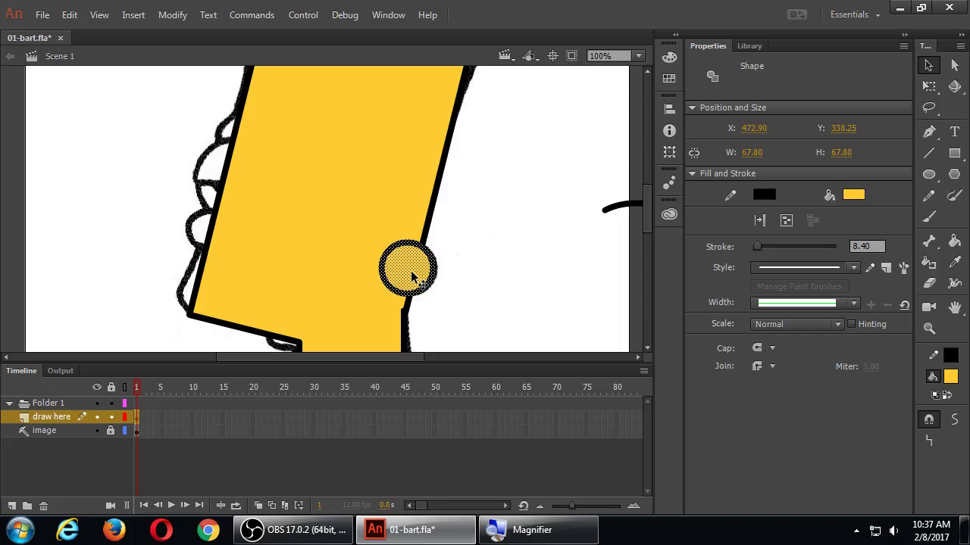
left_click(931, 422)
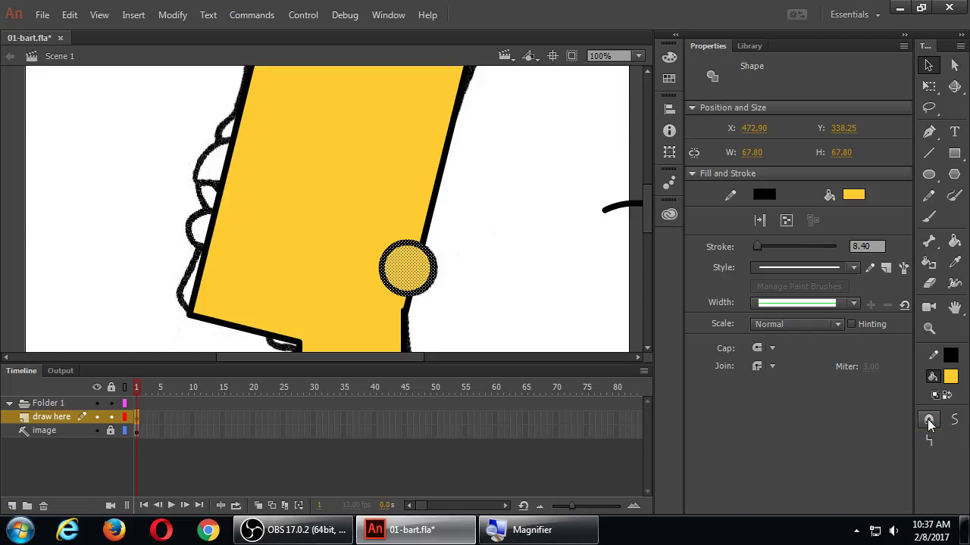
left_click(930, 421)
left_click(517, 261)
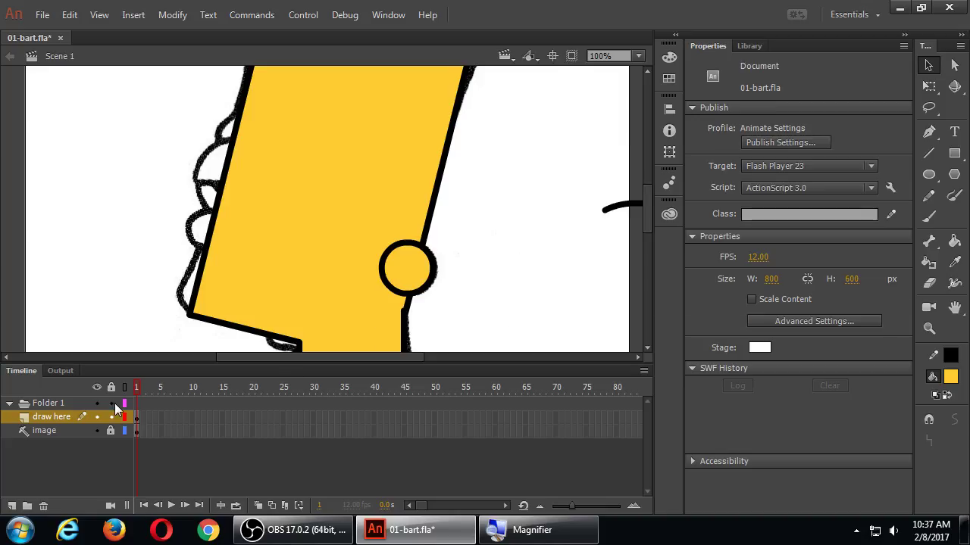
- Try to erase the part of the ear outline lying inside the head with a medium round eraser, and undo the erasing
key("e")
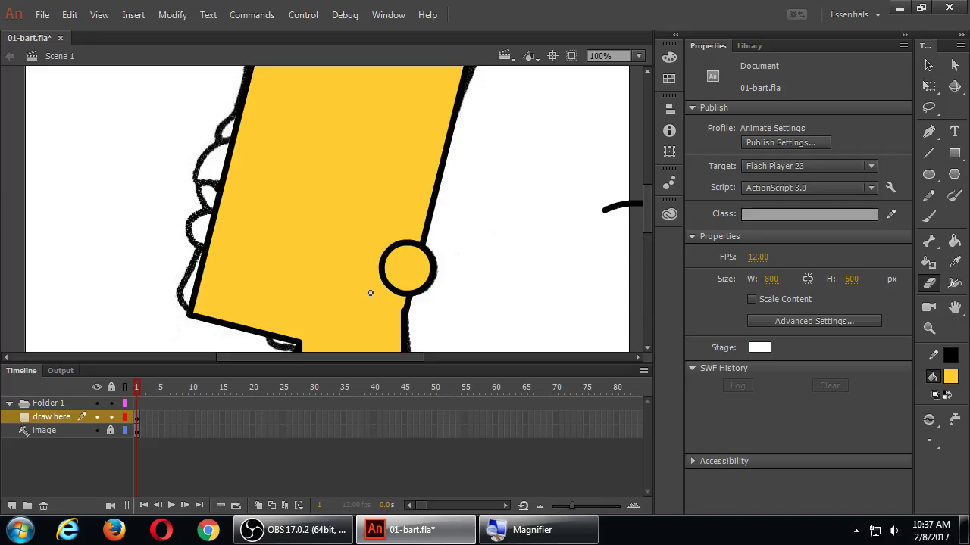
key("bracketright")
left_click(381, 269)
left_click_drag(381, 268, 388, 291)
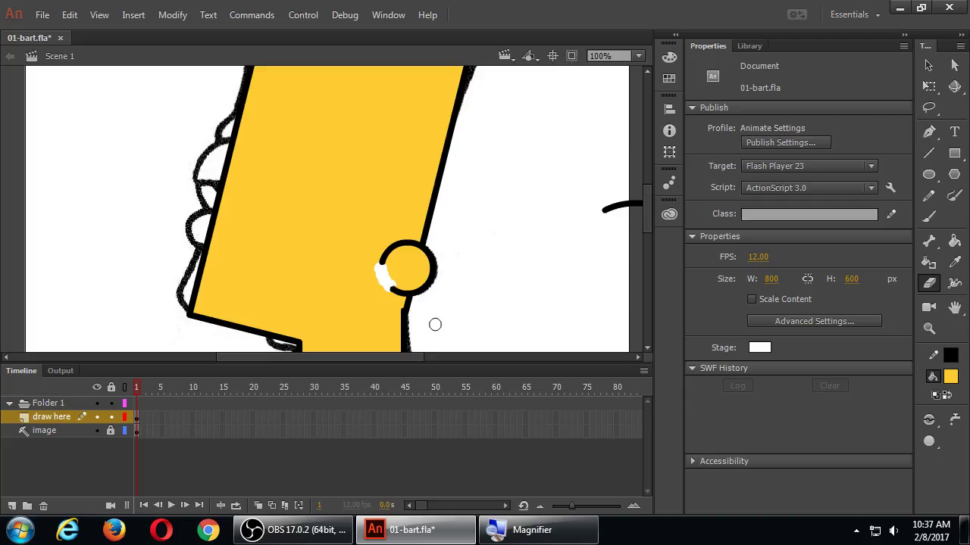
key("ctrl+z")
key("ctrl+z")
key("ctrl+z")
key("ctrl+z")
- Erase the arc of the ear circle inside the head with the largest round eraser, leaving the outer ear curve open
left_click(930, 286)
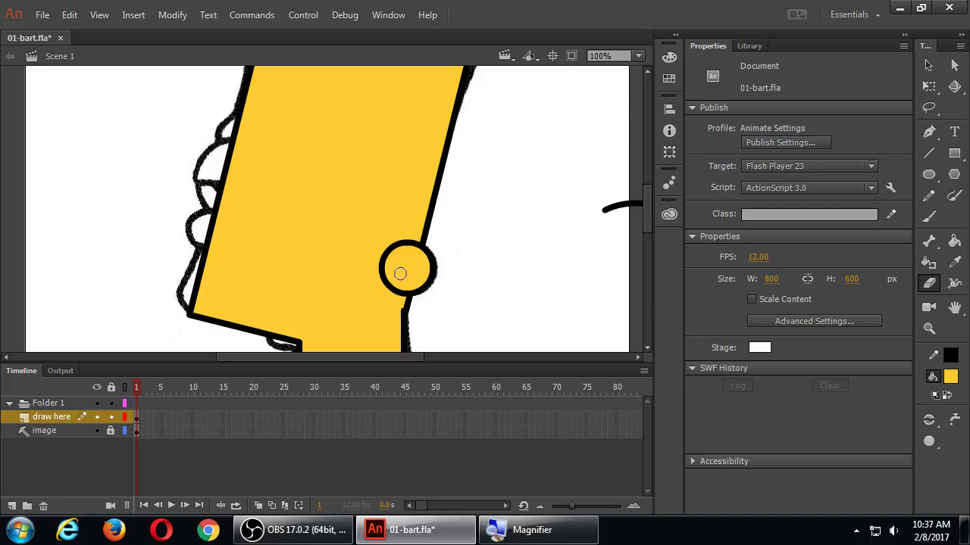
left_click(928, 443)
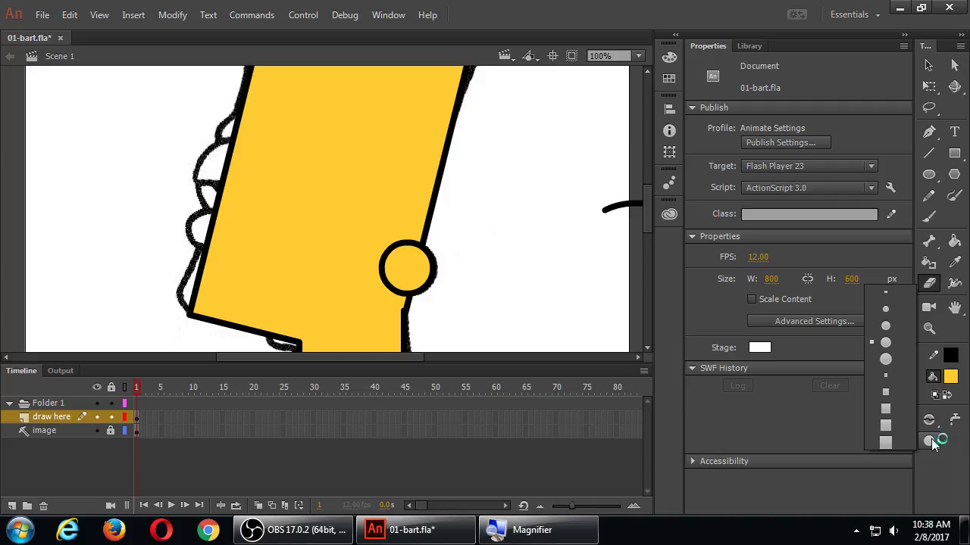
left_click(885, 359)
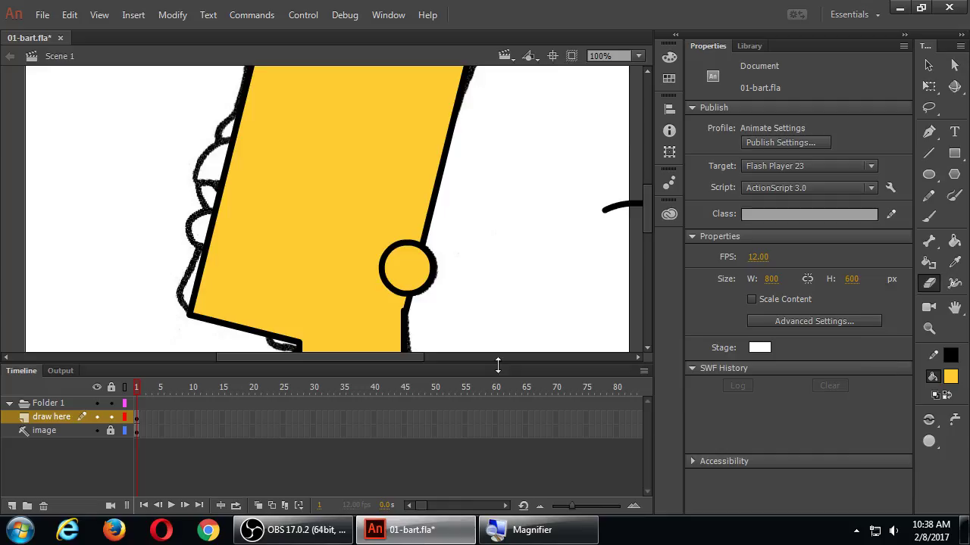
left_click_drag(380, 262, 388, 291)
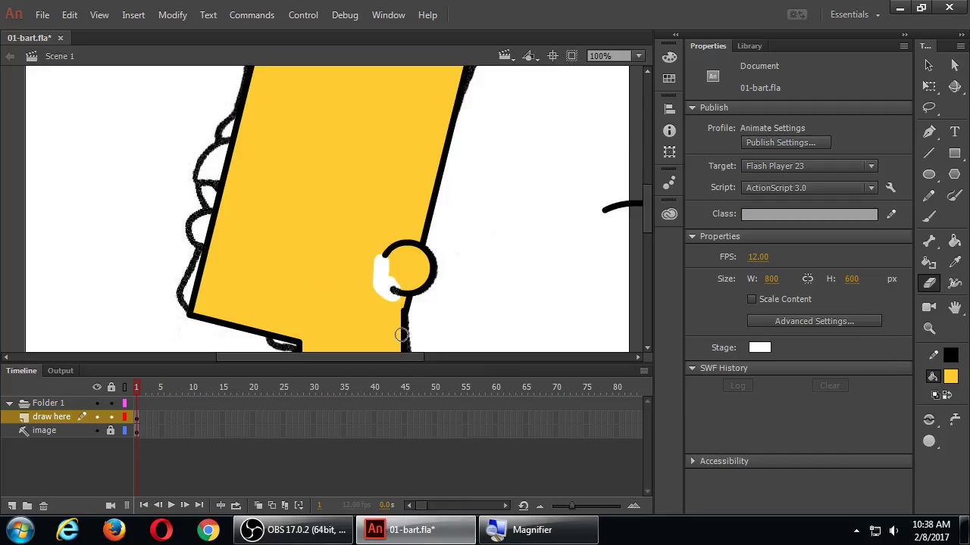
key("ctrl+z")
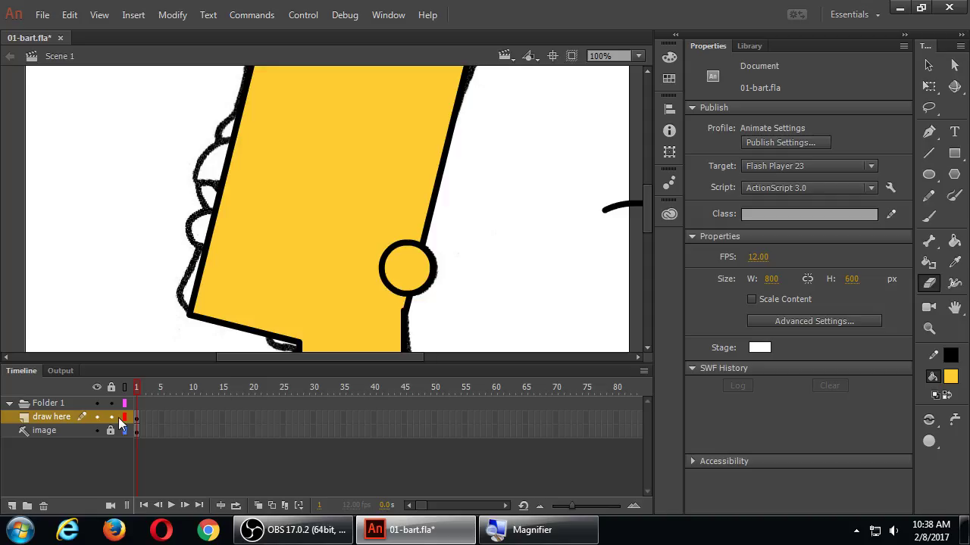
left_click(125, 417)
left_click(125, 418)
left_click_drag(390, 245, 390, 294)
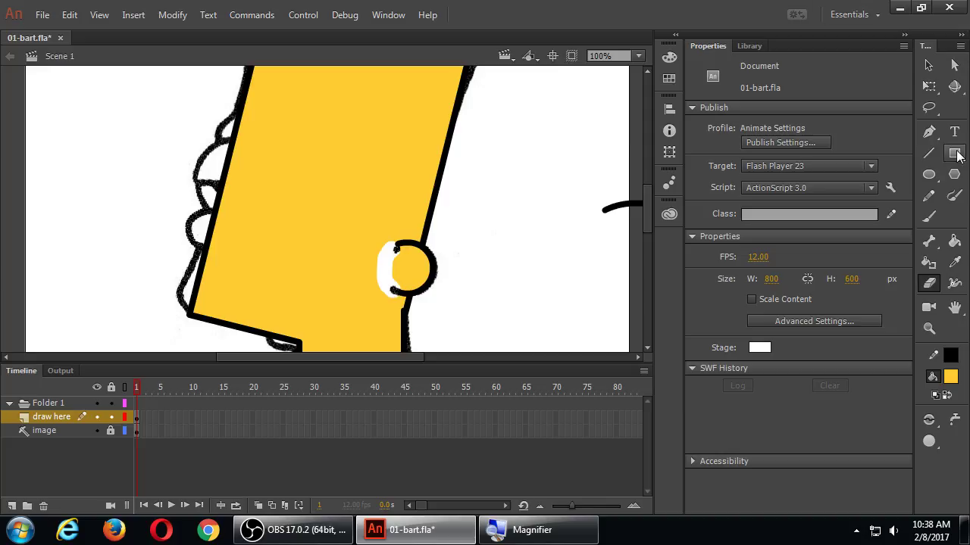
- Fill the erased gap between ear and head with the same yellow using the Paint Bucket, and save the file
left_click(957, 240)
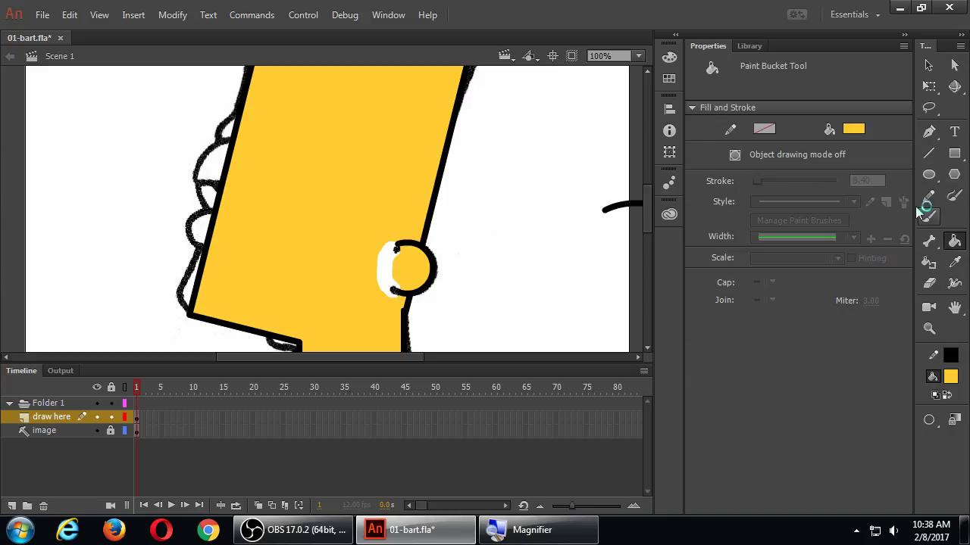
left_click(387, 265)
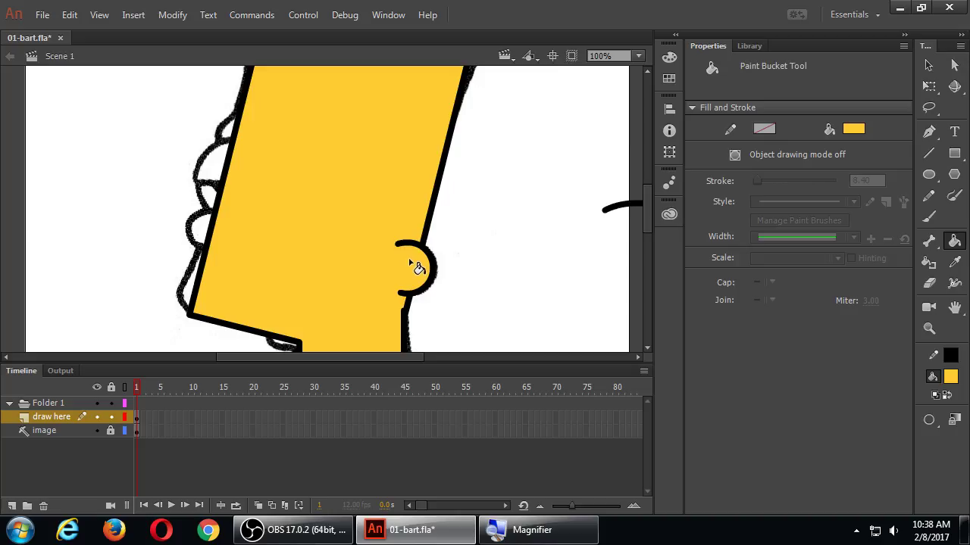
key("ctrl+z")
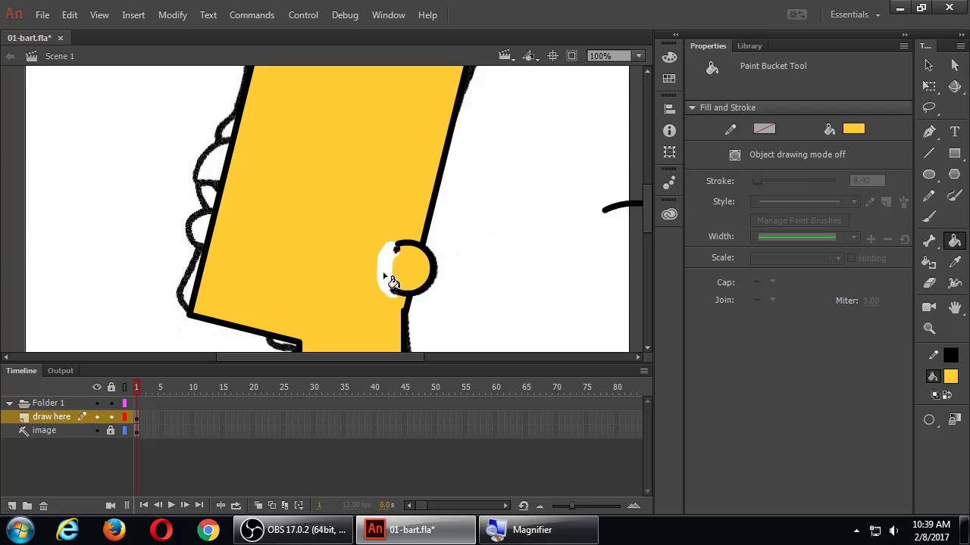
left_click(394, 272)
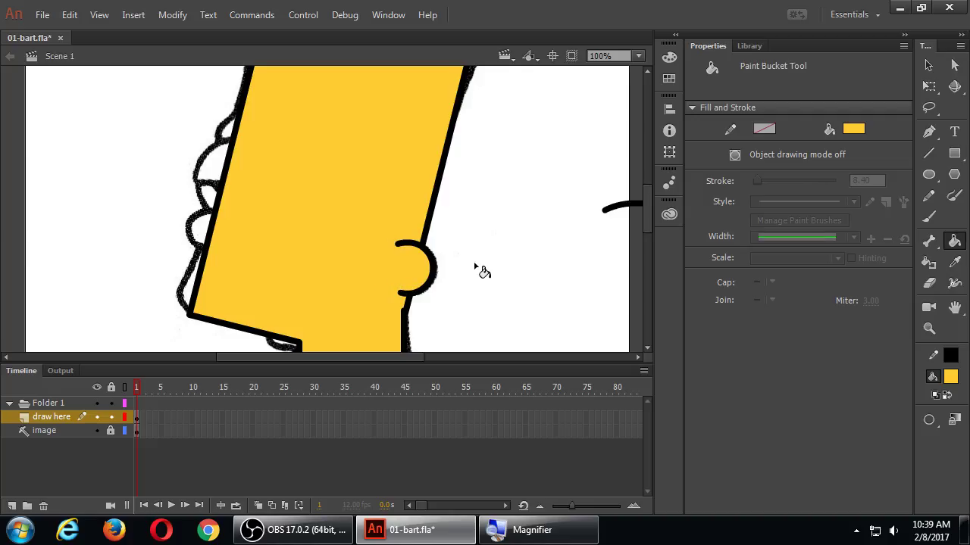
key("ctrl+s")
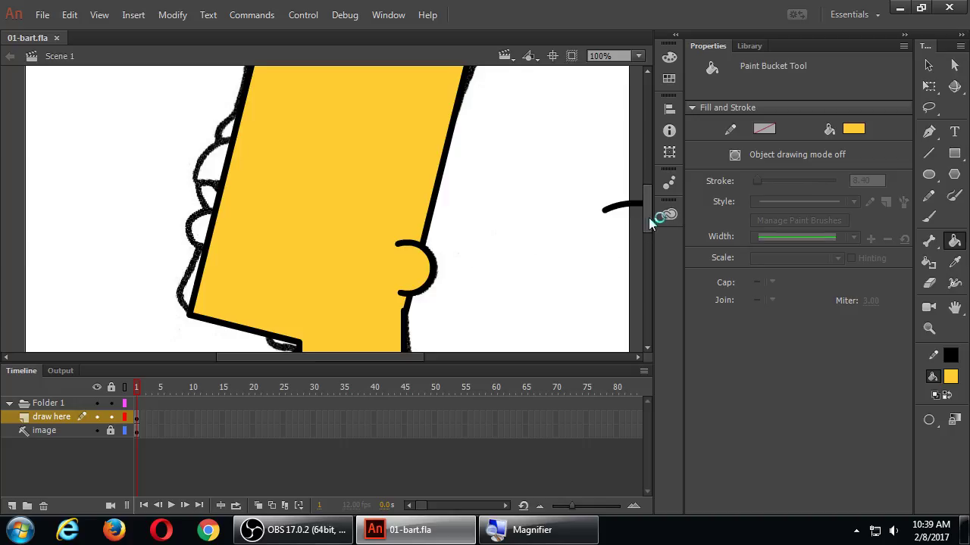
- Compare the finished head and ear with the reference drawing by switching the "draw here" layer to outlines and back
mouse_move(648, 219)
left_mouse_down()
mouse_move(649, 235)
mouse_move(650, 214)
left_mouse_up()
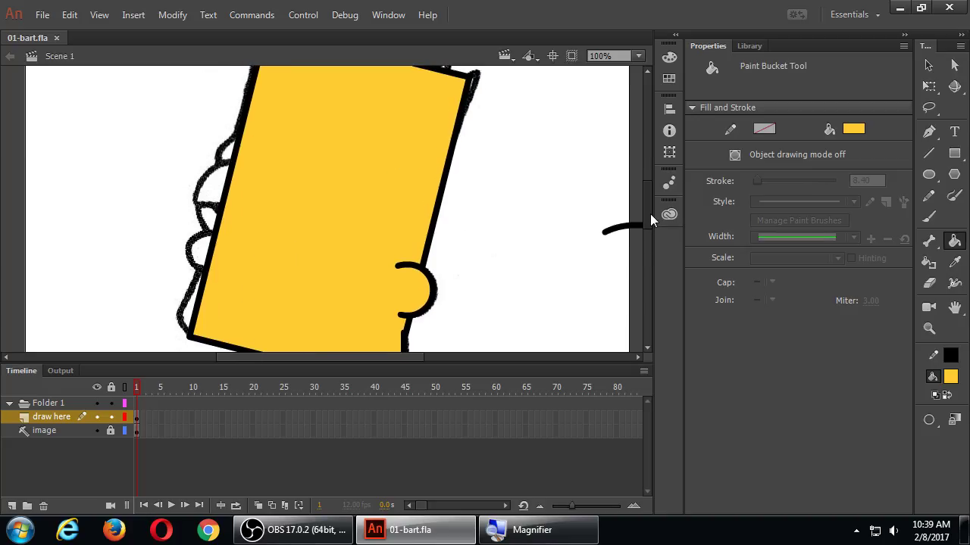
left_click(125, 418)
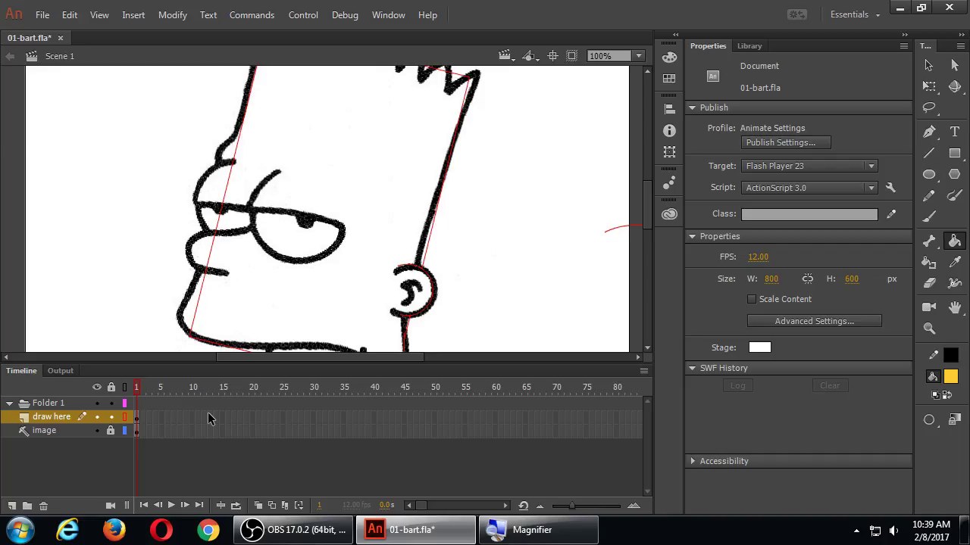
left_click(125, 417)
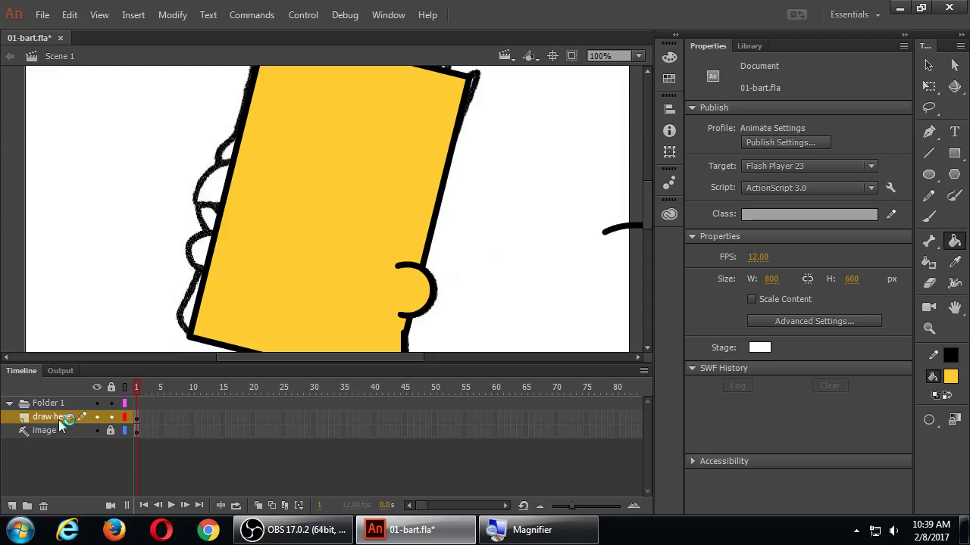
- Add a layer named "eyes" above "draw here" and lock the "draw here" layer
key("ctrl+equal")
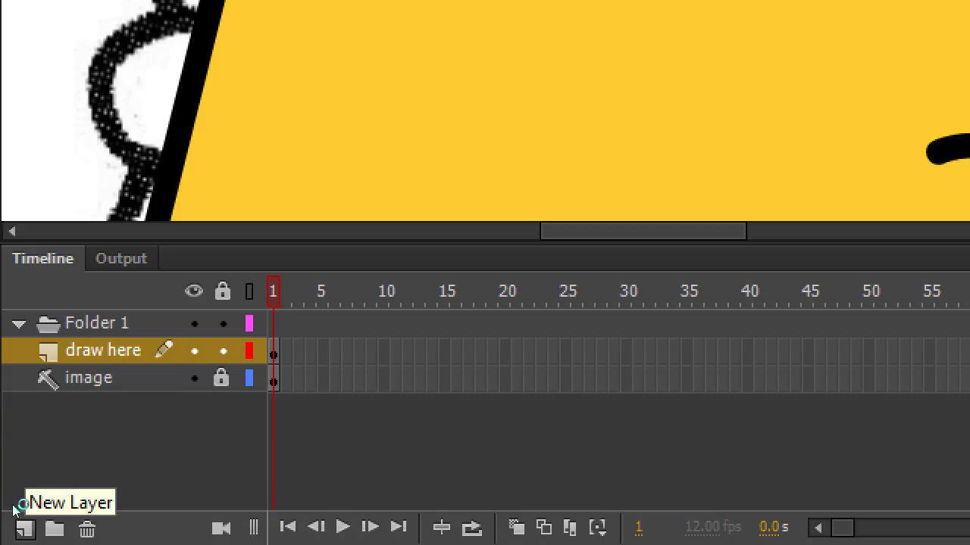
left_click(23, 527)
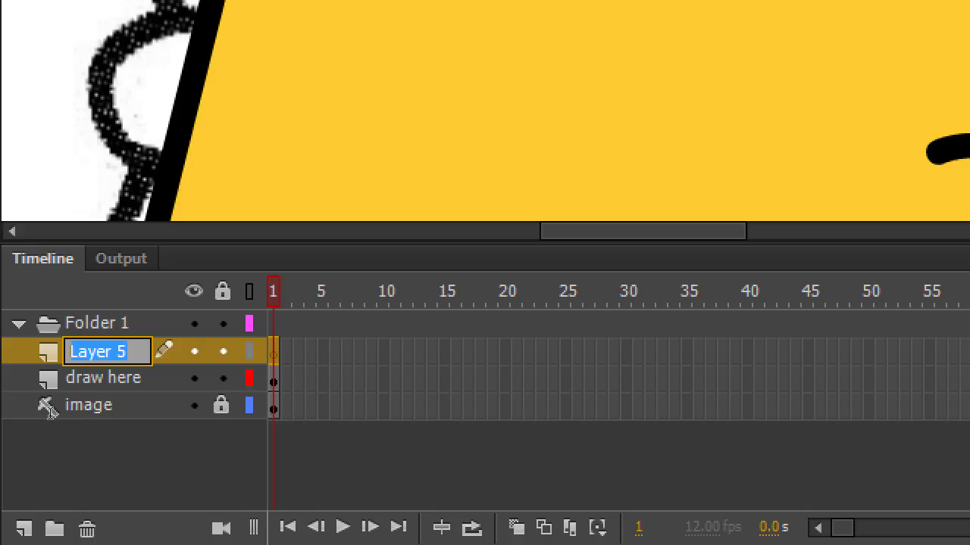
type("eyes")
key("Return")
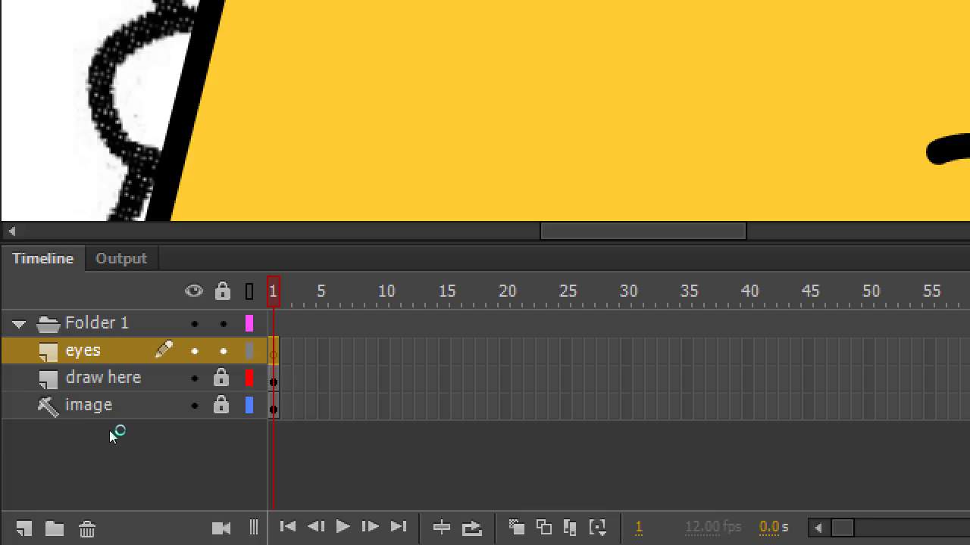
- Rename the "draw here" layer as "head" and make "eyes" the active layer
double_click(103, 378)
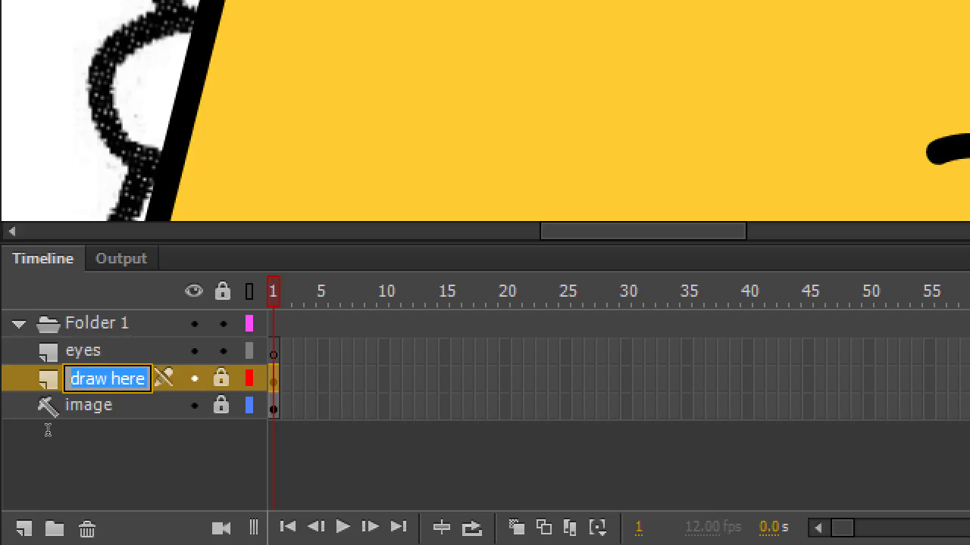
type("head")
key("Return")
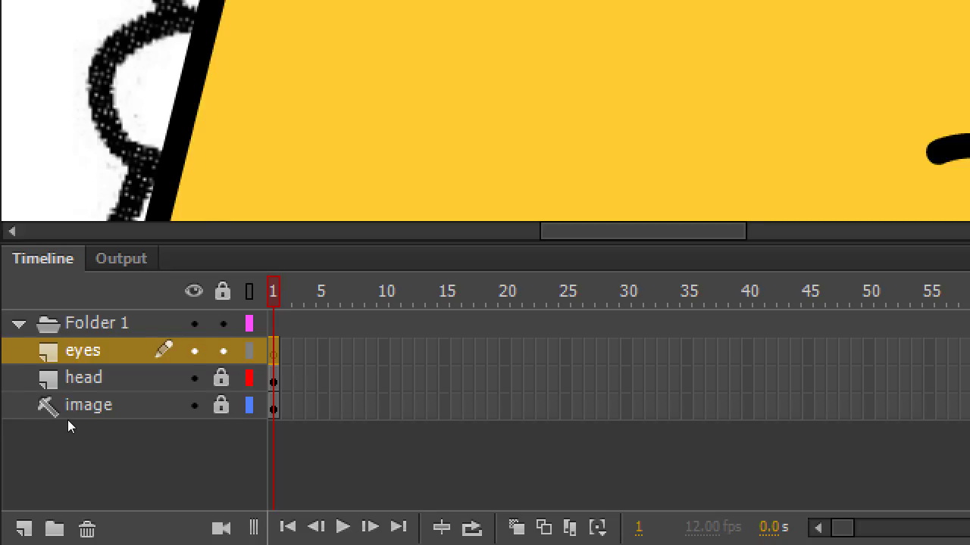
key("super+minus")
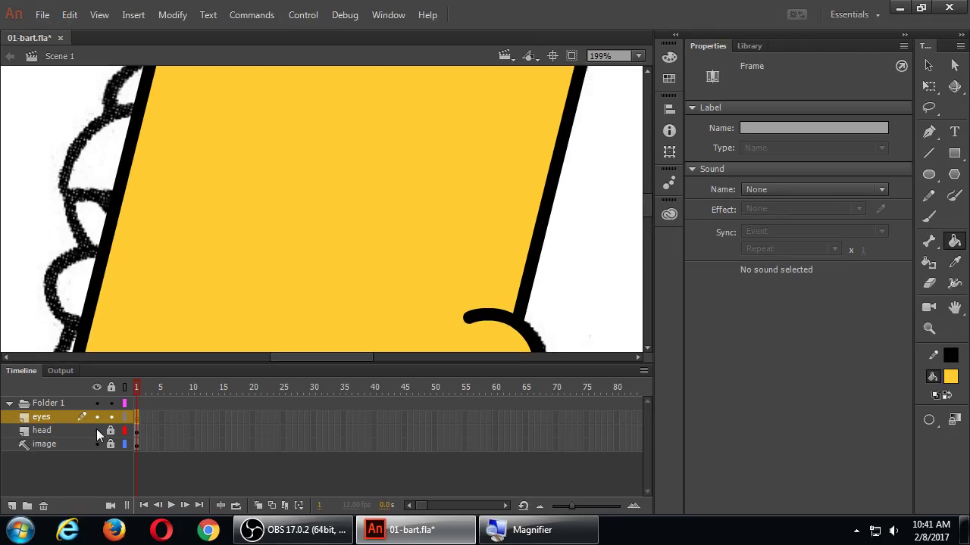
- Hide the "head" layer, view the eye area at 100%, and set the Oval tool's fill to light gray #CCCCCC
left_click(97, 430)
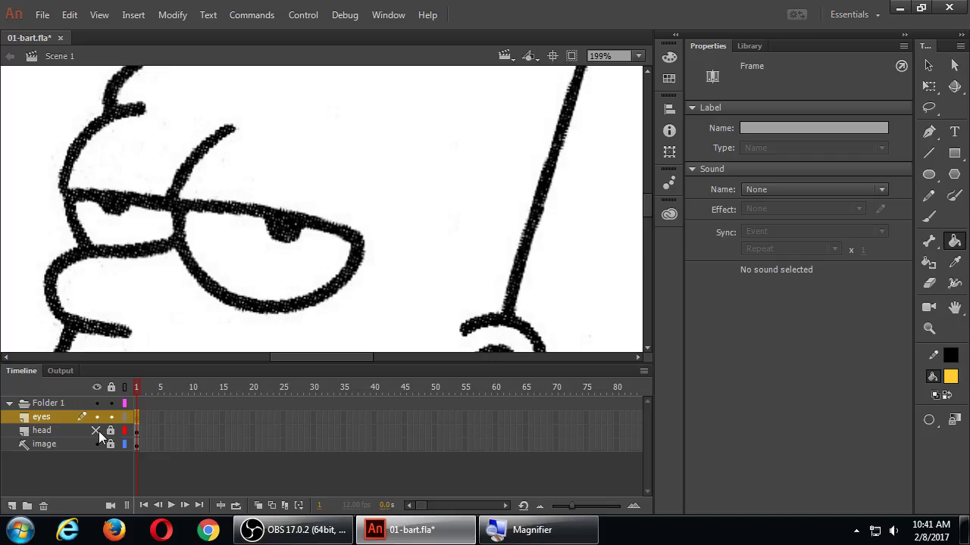
key("ctrl+1")
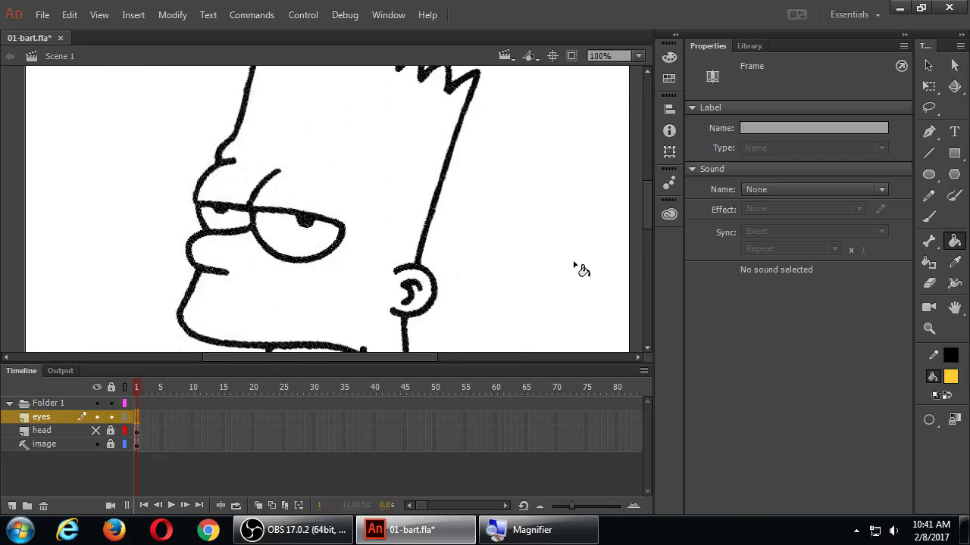
left_click(930, 175)
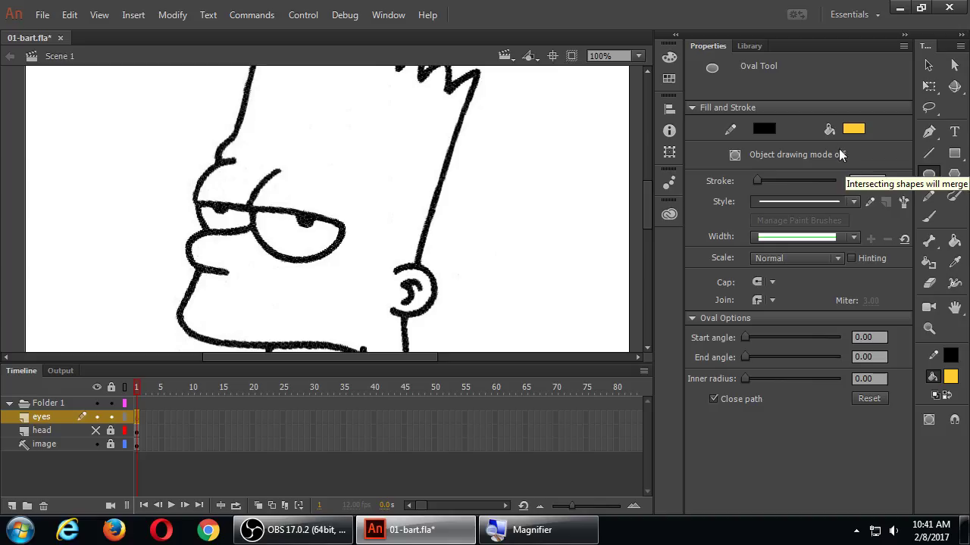
left_click(853, 129)
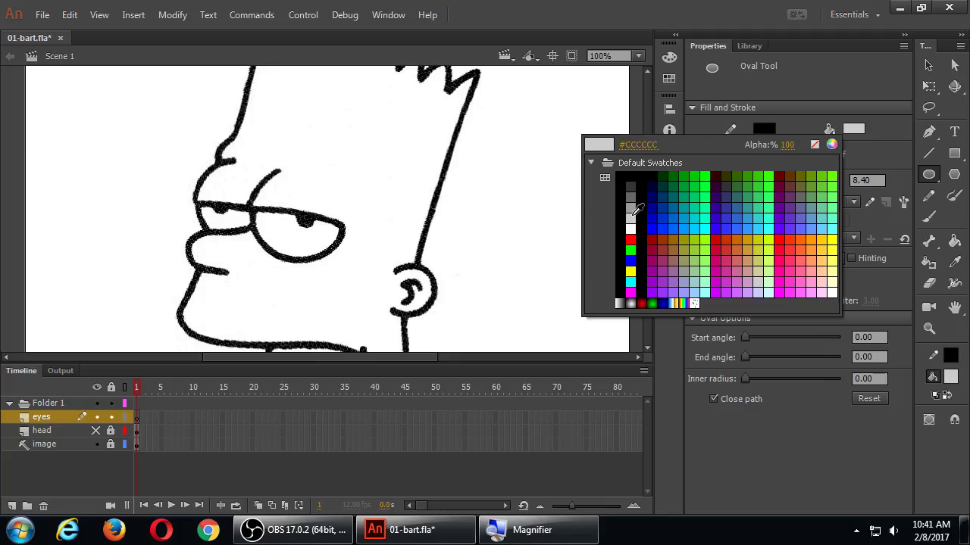
left_click(630, 221)
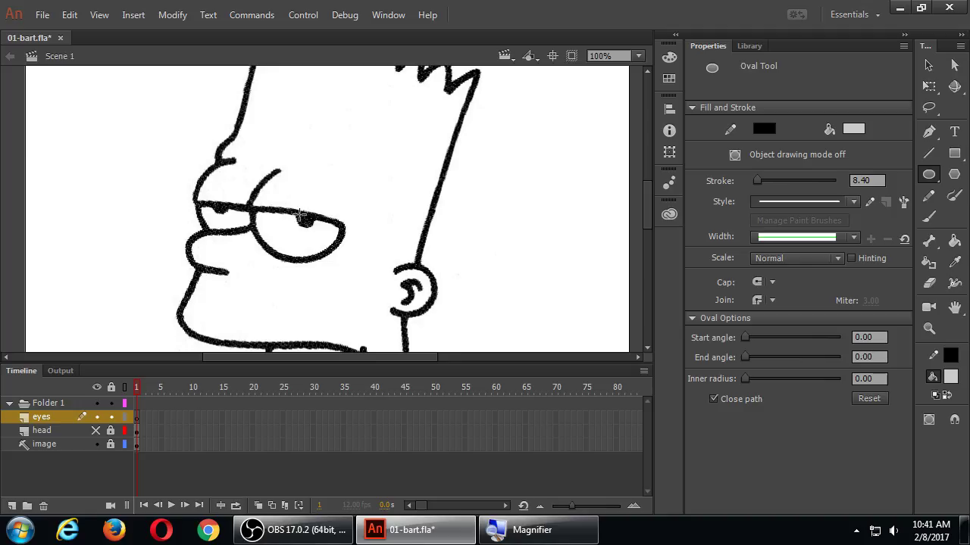
- Try drawing gray circles over the larger eye from a corner and from its center, undoing each attempt
mouse_move(256, 171)
left_mouse_down()
mouse_move(299, 225)
mouse_move(348, 254)
left_mouse_up()
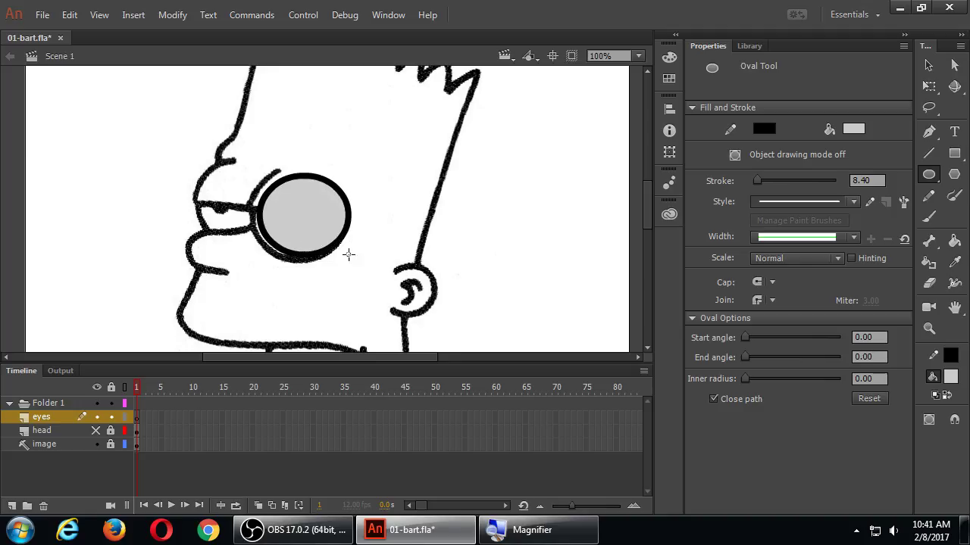
key("ctrl+z")
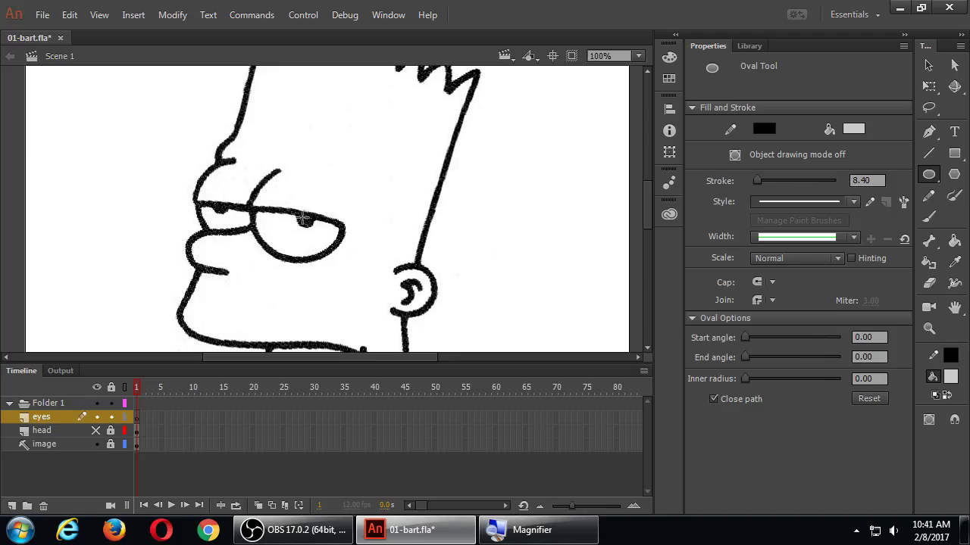
left_click_drag(302, 219, 359, 262)
key("ctrl+z")
left_click_drag(304, 218, 337, 252)
key("ctrl+z")
mouse_move(278, 189)
left_mouse_down()
mouse_move(344, 256)
mouse_move(302, 216)
left_mouse_up()
left_click_drag(277, 180, 358, 264)
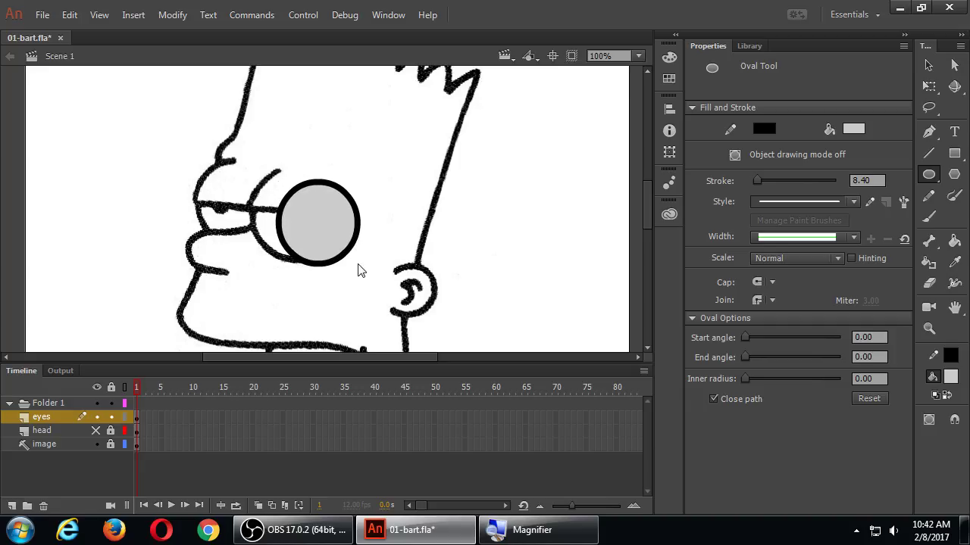
key("ctrl+z")
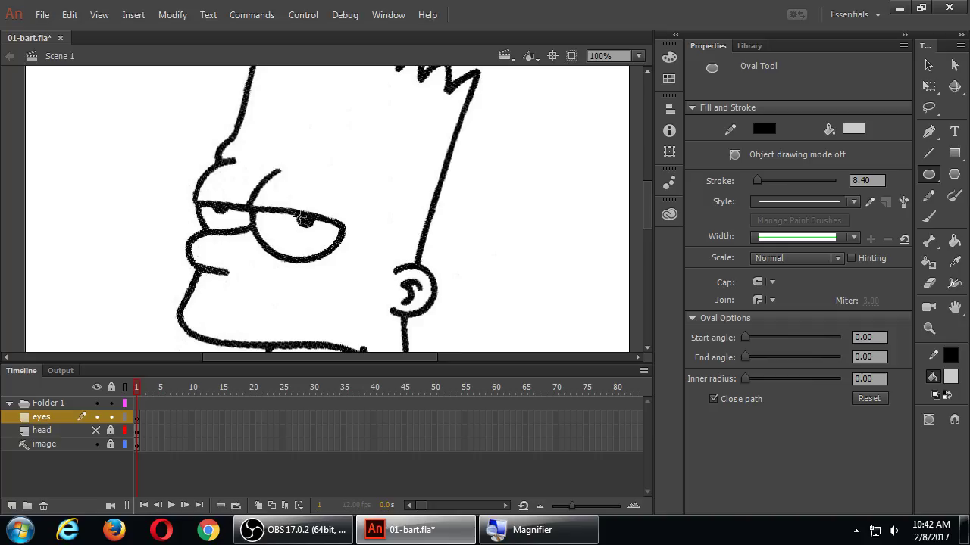
- Draw a gray, black outlined circle outward from the center of the larger eye, matching the eye's curve in the reference
left_click_drag(301, 218, 344, 263)
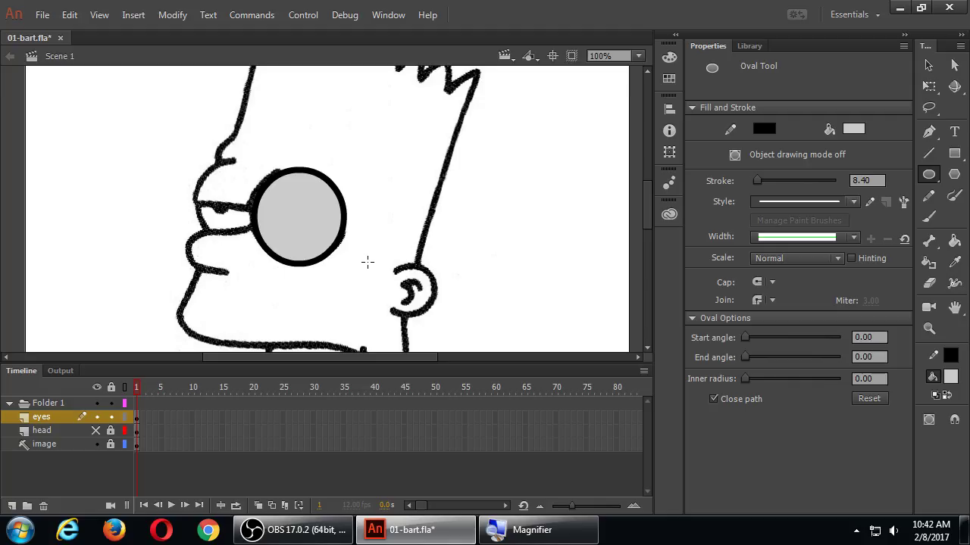
- Compare the gray circle with the reference eye by hiding and reshowing the "eyes" layer, and try an overlapping oval before undoing it
left_click(96, 417)
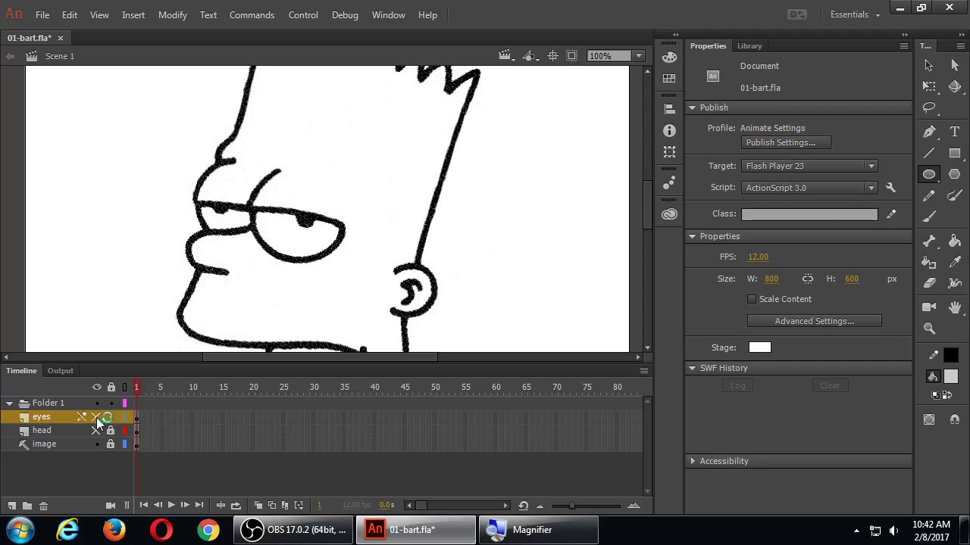
left_click(96, 418)
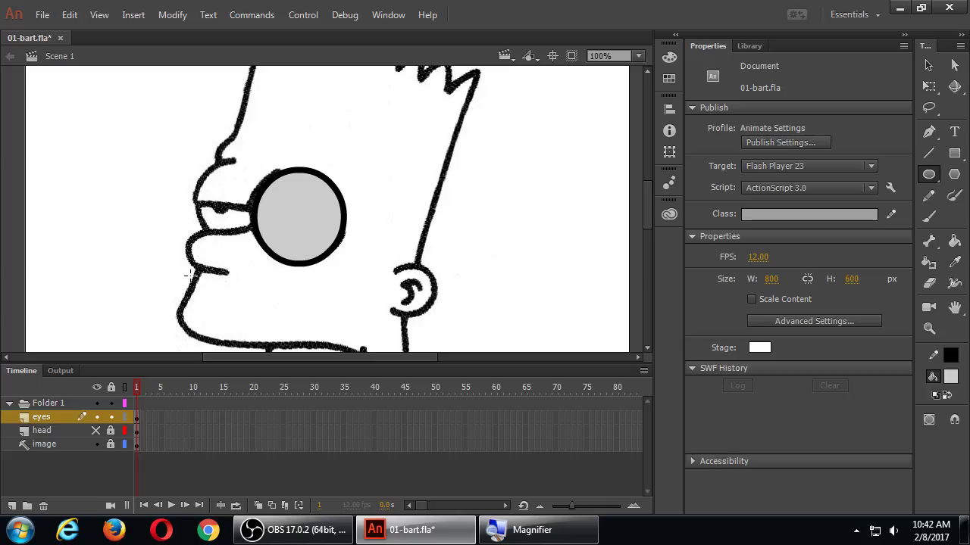
left_click_drag(208, 286, 363, 210)
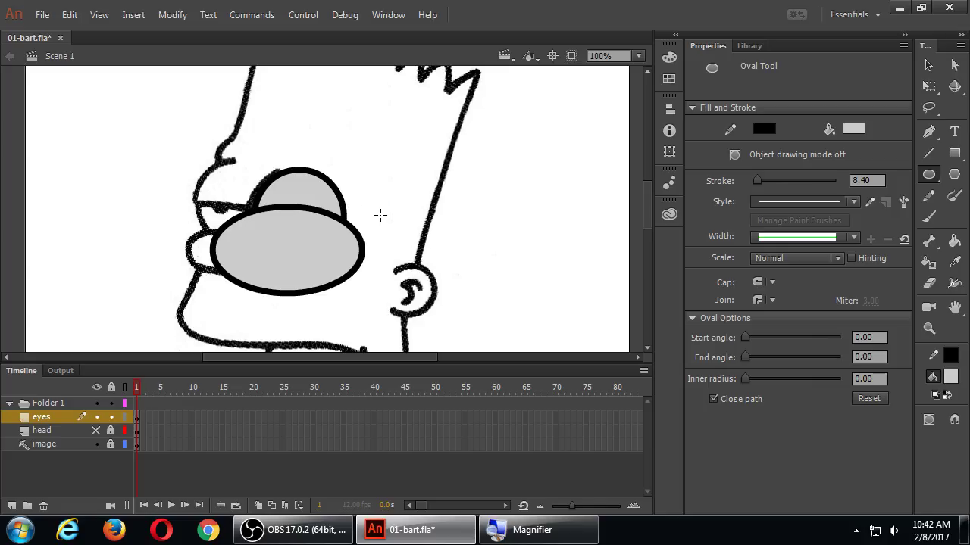
key("ctrl+z")
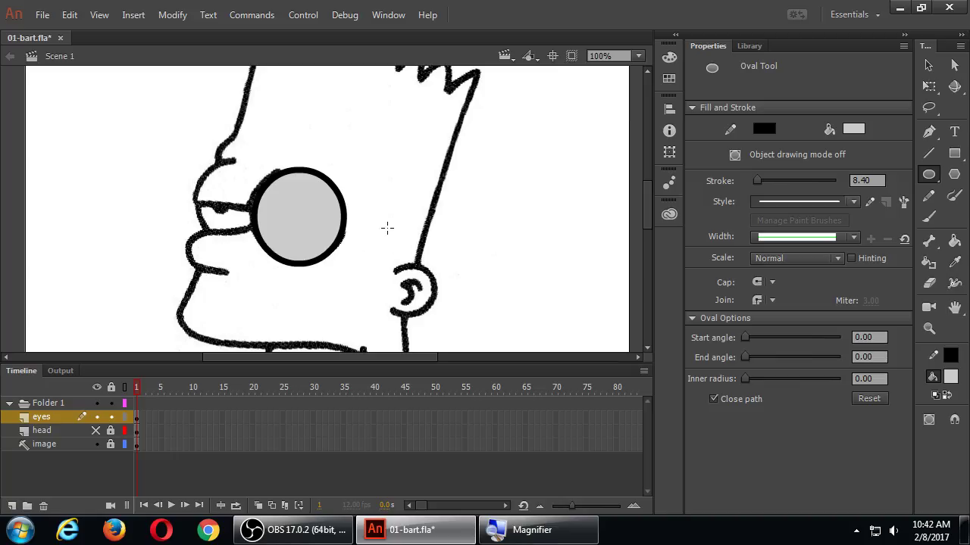
- Draw a practice oval over the ear, cross it with a slanted line, and try moving its upper outline segment before undoing the move
left_click_drag(387, 230, 513, 322)
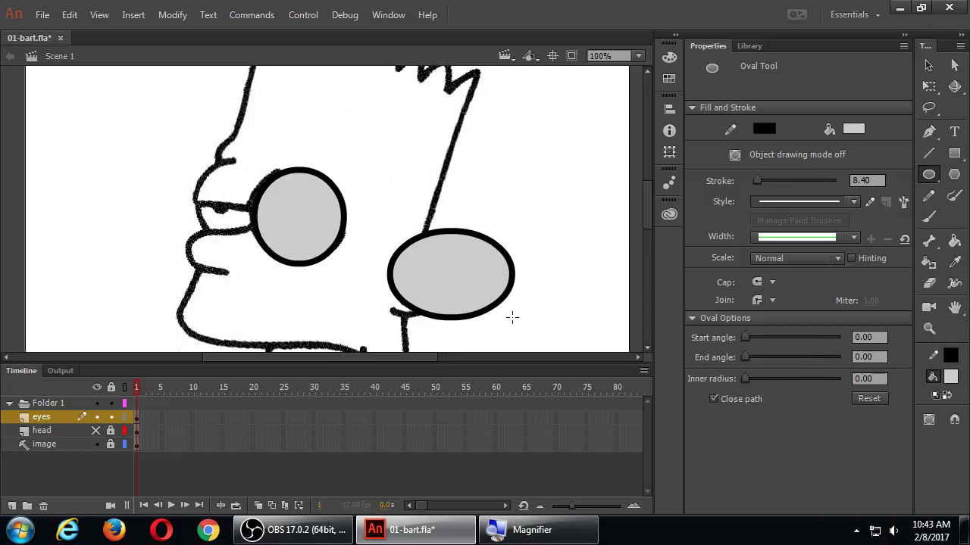
left_click(927, 158)
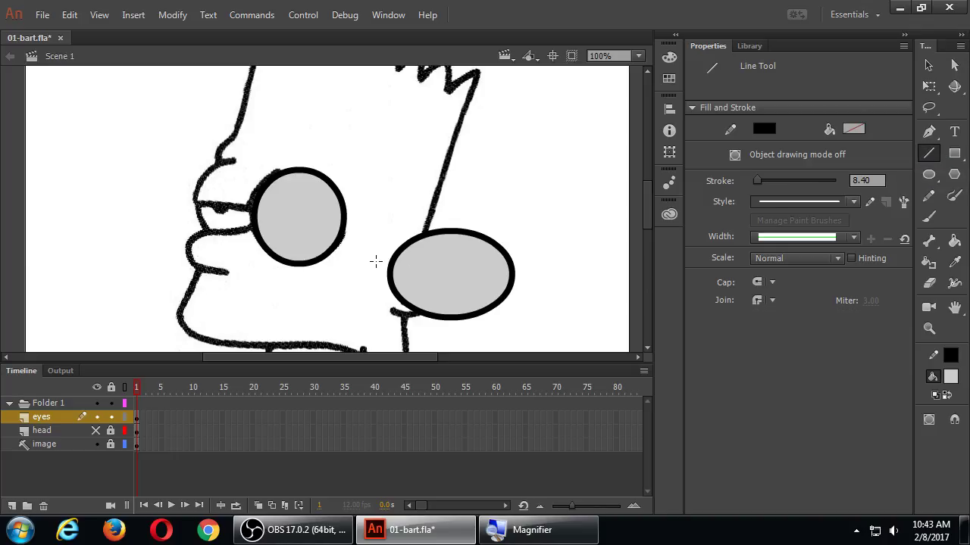
left_click_drag(371, 247, 552, 308)
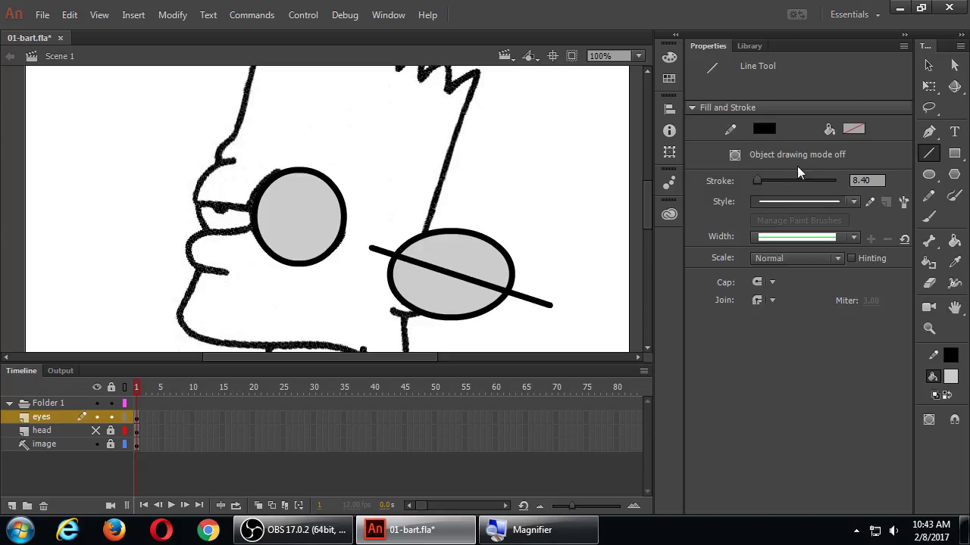
left_click(928, 65)
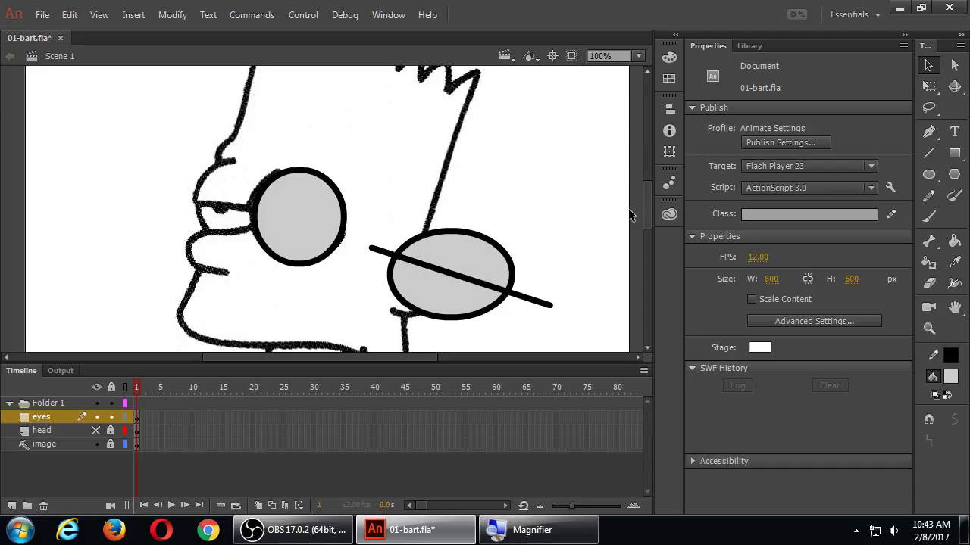
left_click(513, 265)
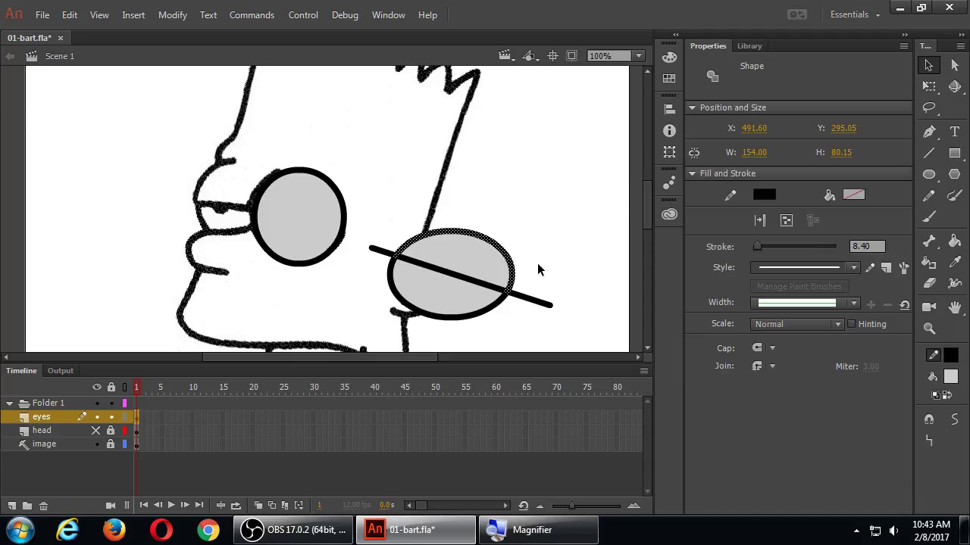
mouse_move(519, 278)
left_mouse_down()
mouse_move(568, 212)
mouse_move(368, 219)
mouse_move(353, 240)
mouse_move(359, 248)
left_mouse_up()
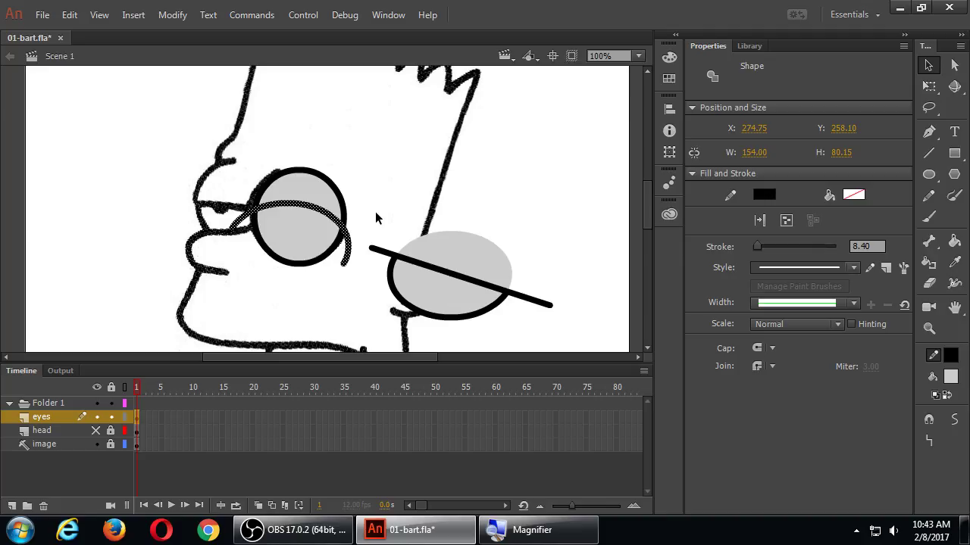
key("ctrl+z")
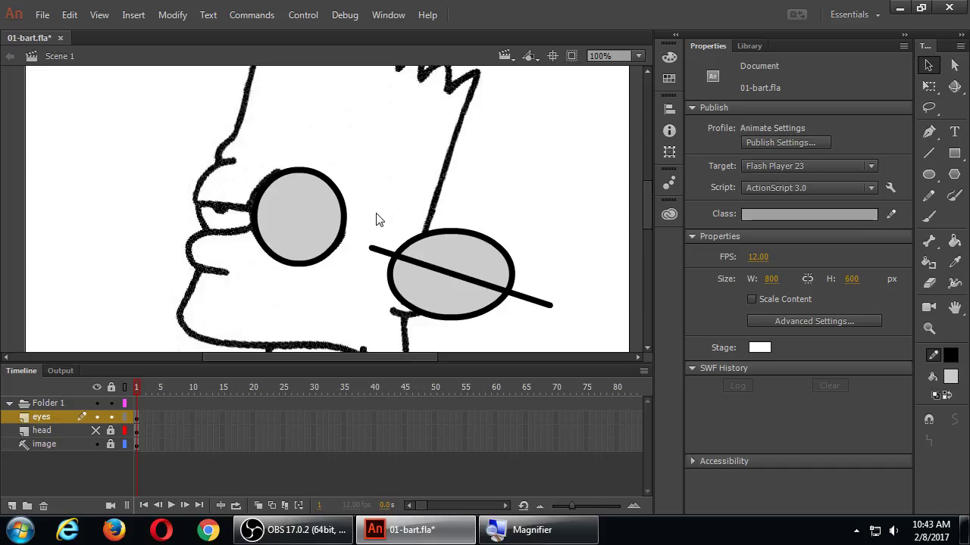
- Delete both halves of the practice oval and the two leftover line ends
left_click(443, 260)
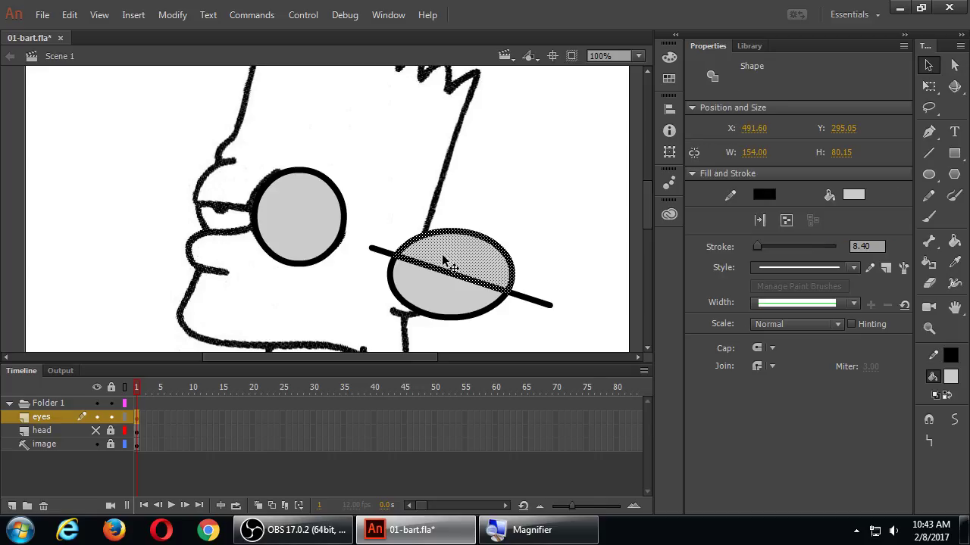
key("Delete")
left_click(448, 280)
key("Delete")
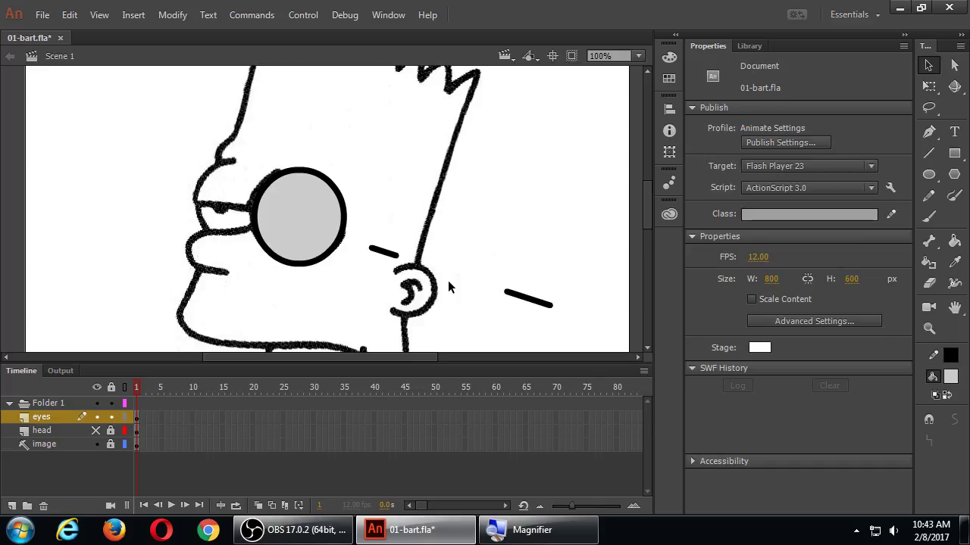
left_click(532, 297)
key("Delete")
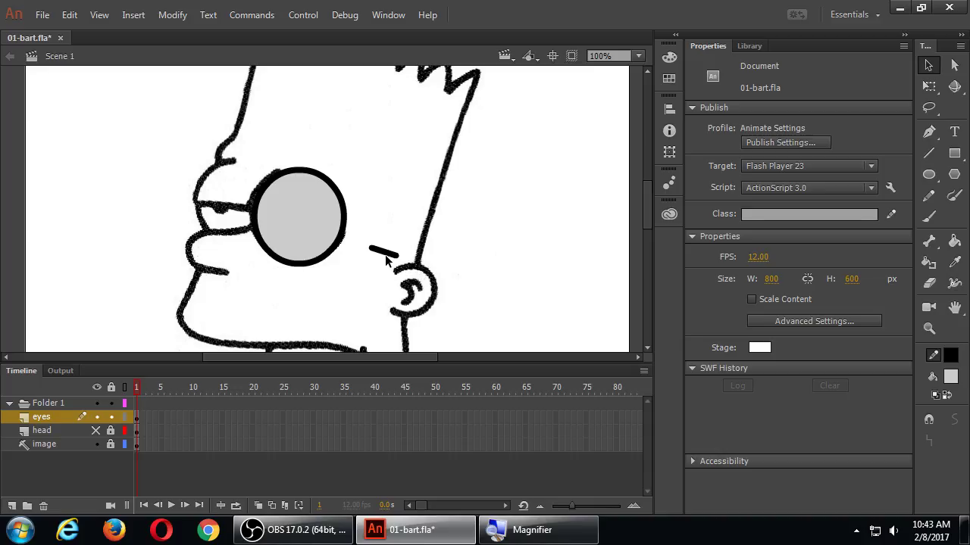
left_click(386, 255)
key("Delete")
- Draw a slanted eyelid line across the gray eye circle and delete both ends that stick out beyond its outline
left_click(929, 155)
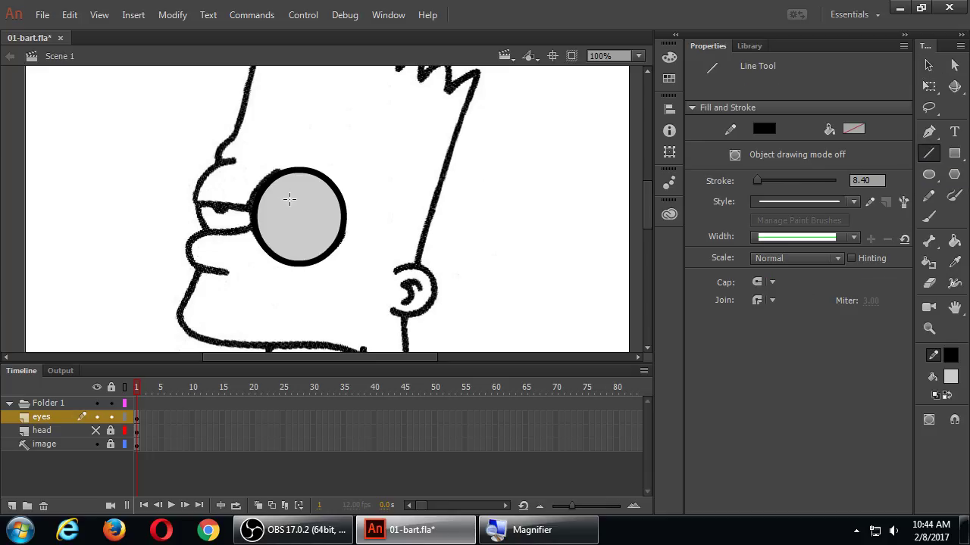
left_click_drag(223, 195, 370, 235)
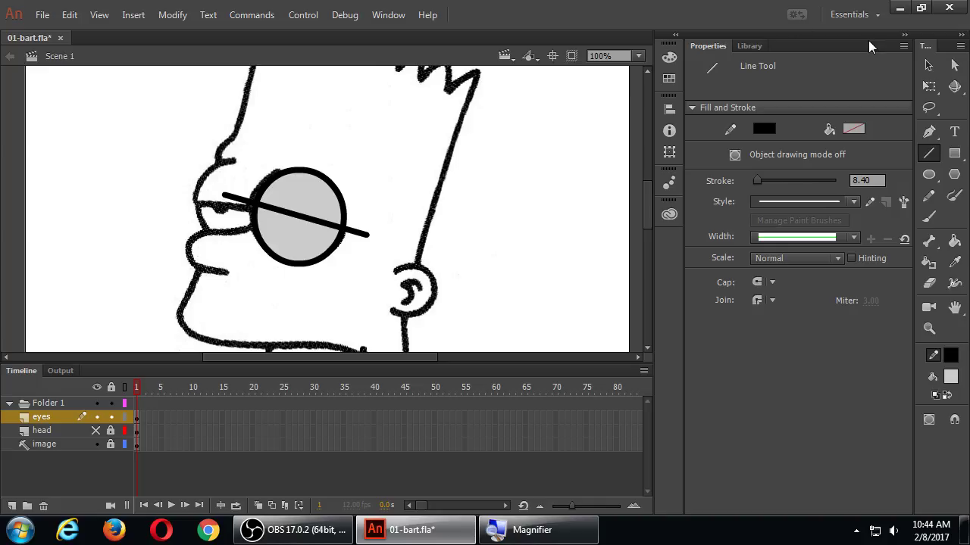
left_click(927, 67)
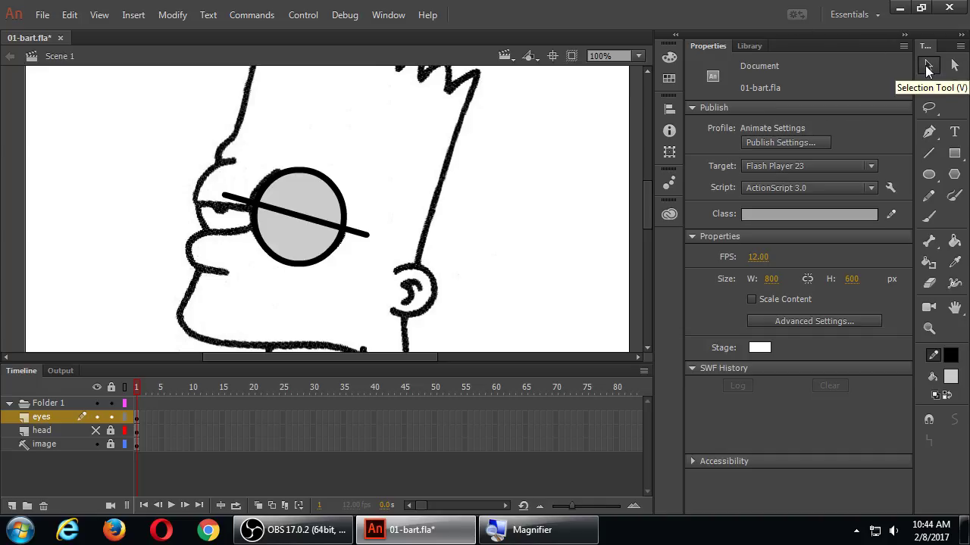
left_click(361, 237)
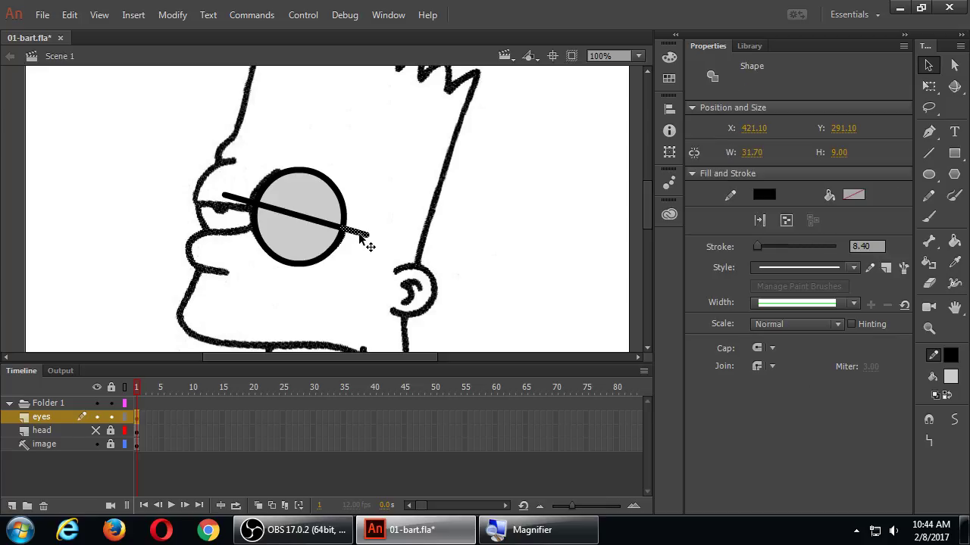
key("Delete")
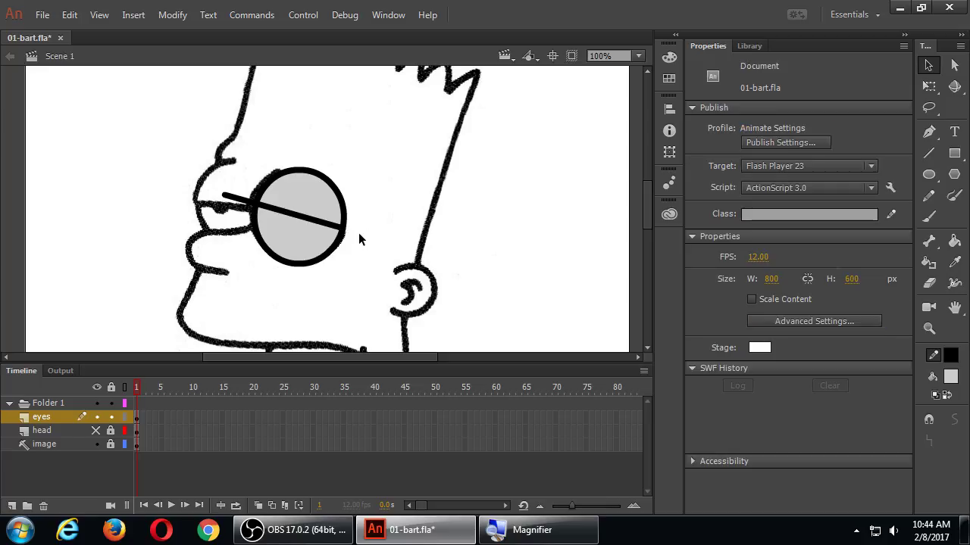
left_click(239, 204)
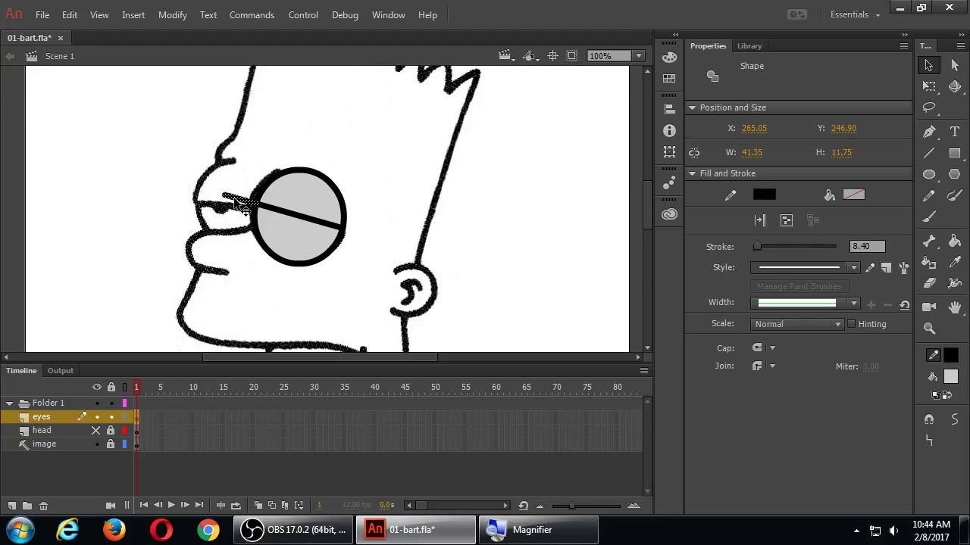
key("Delete")
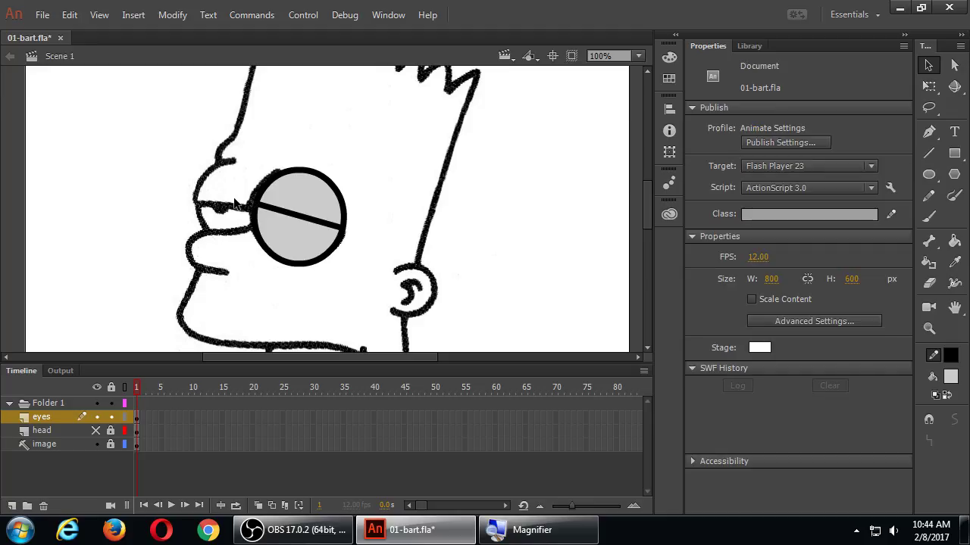
- Bend the eyelid line upward and, with the "eyes" layer temporarily shown as outlines, erase the eye circle's upper-right arc
left_click_drag(313, 221, 329, 214)
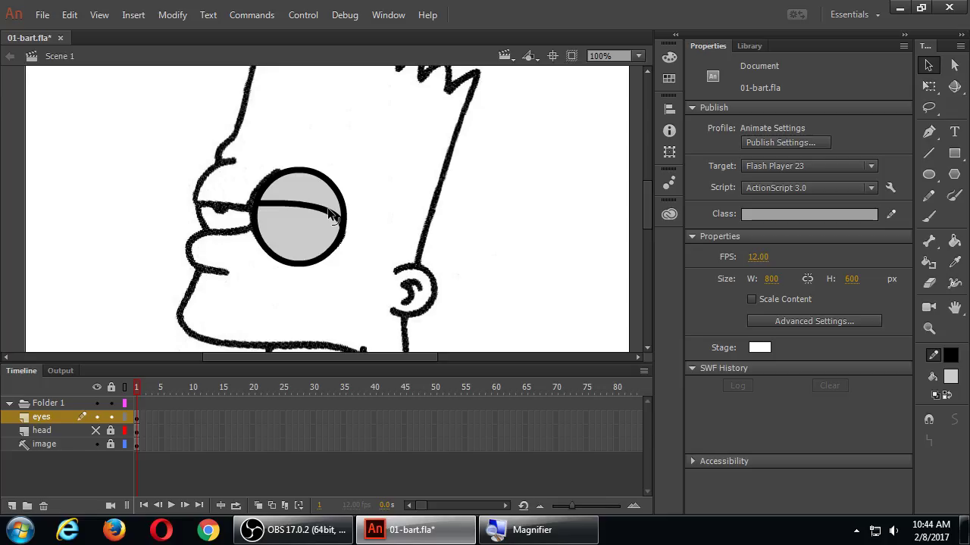
left_click(111, 417)
left_click(124, 418)
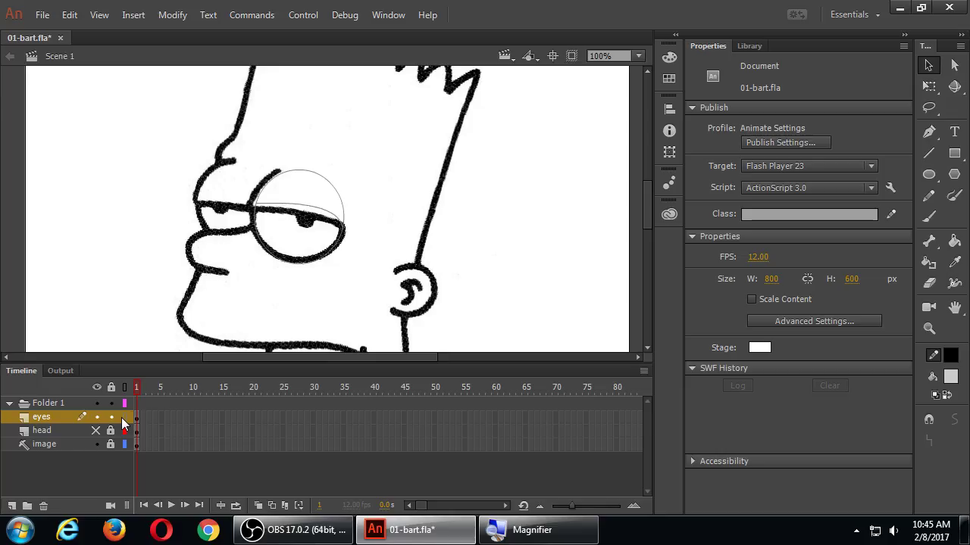
key("e")
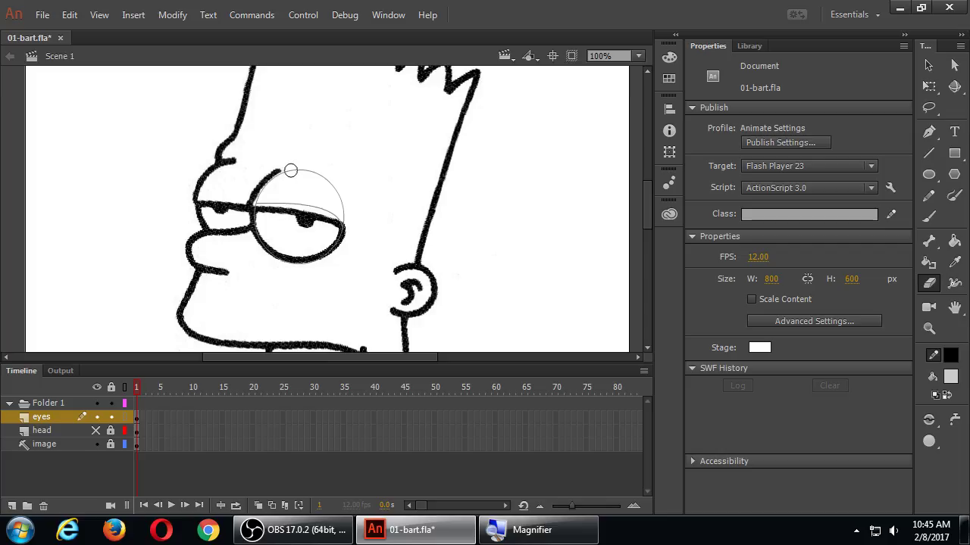
mouse_move(291, 171)
left_mouse_down()
mouse_move(283, 167)
mouse_move(320, 174)
mouse_move(350, 213)
left_mouse_up()
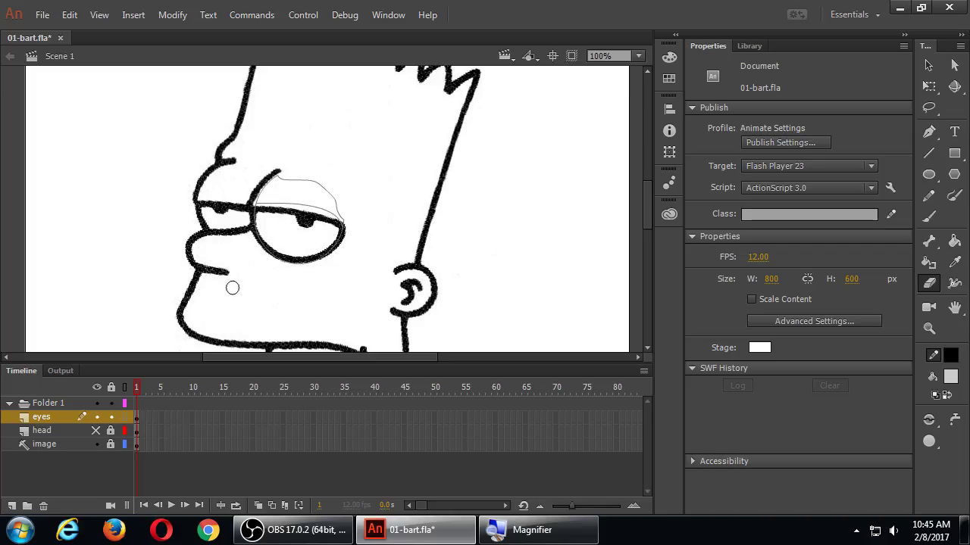
left_click(125, 416)
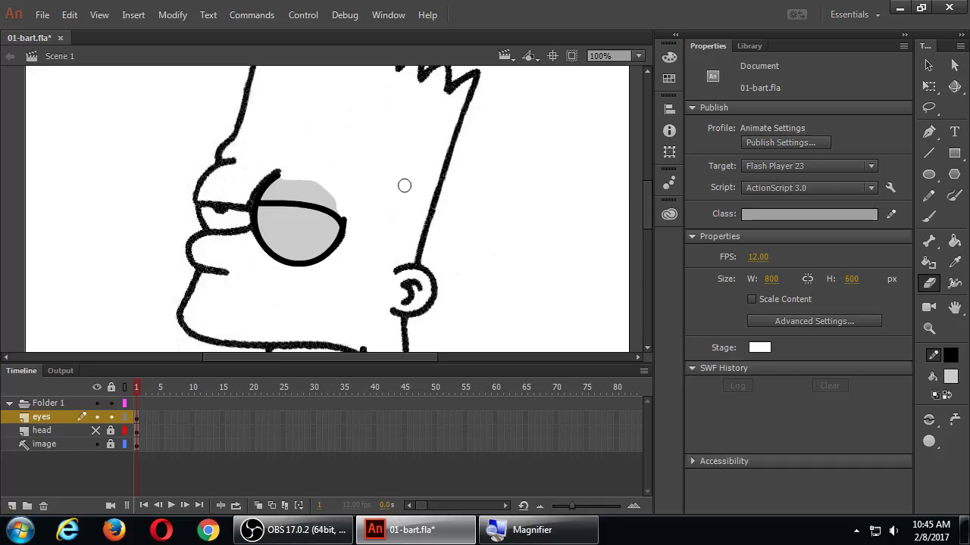
- Fill the area above the eyelid line with the yellow #FFCC33 sampled from the "head" layer, and hide that layer again after checking the match
left_click(953, 241)
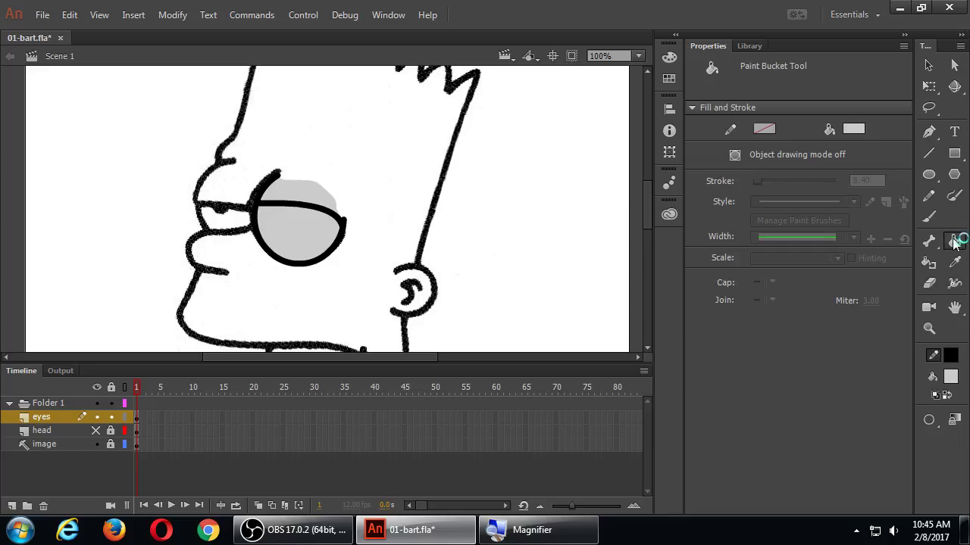
left_click(97, 431)
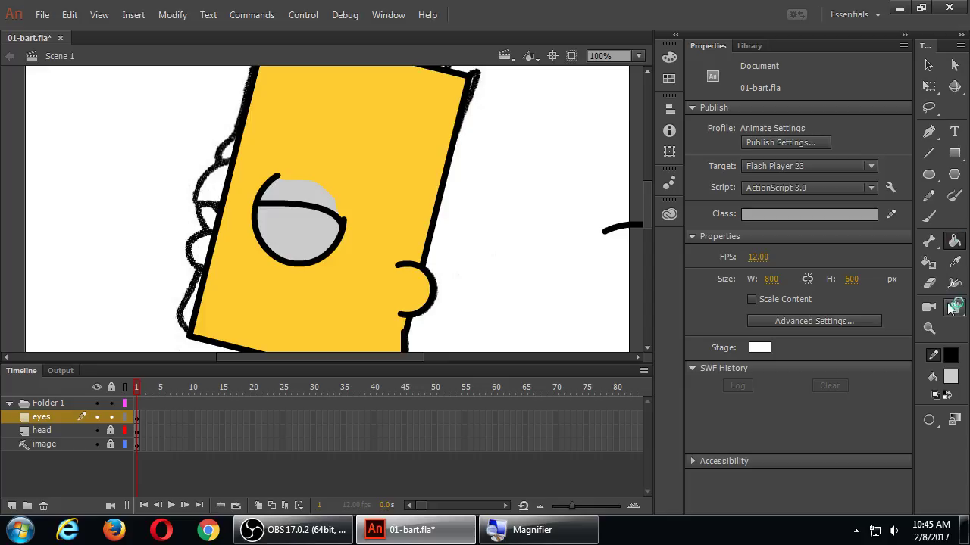
left_click(952, 377)
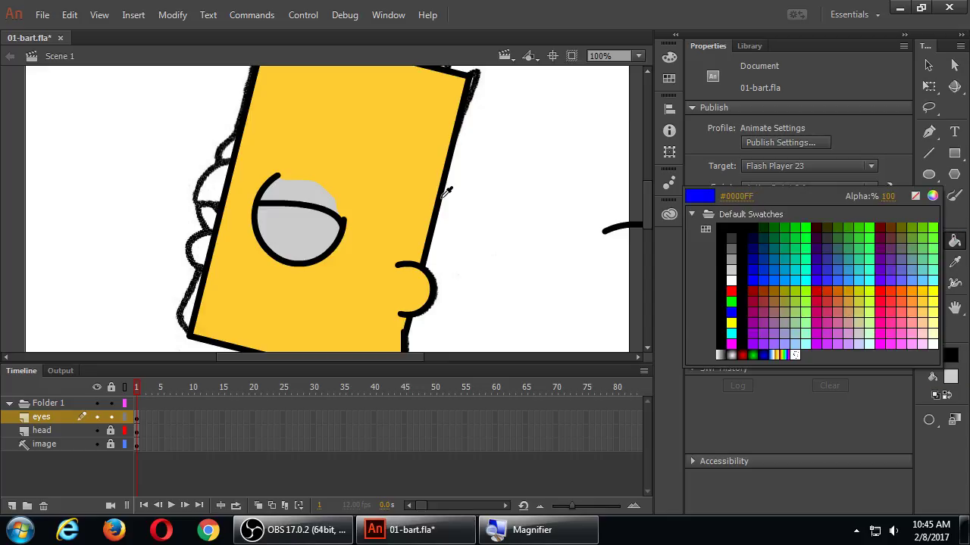
left_click(357, 184)
left_click(306, 200)
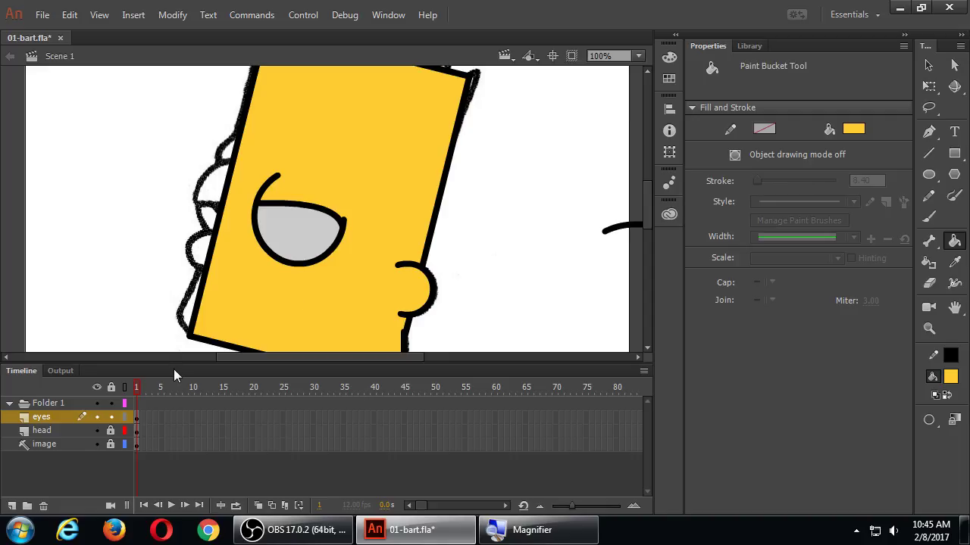
left_click(96, 430)
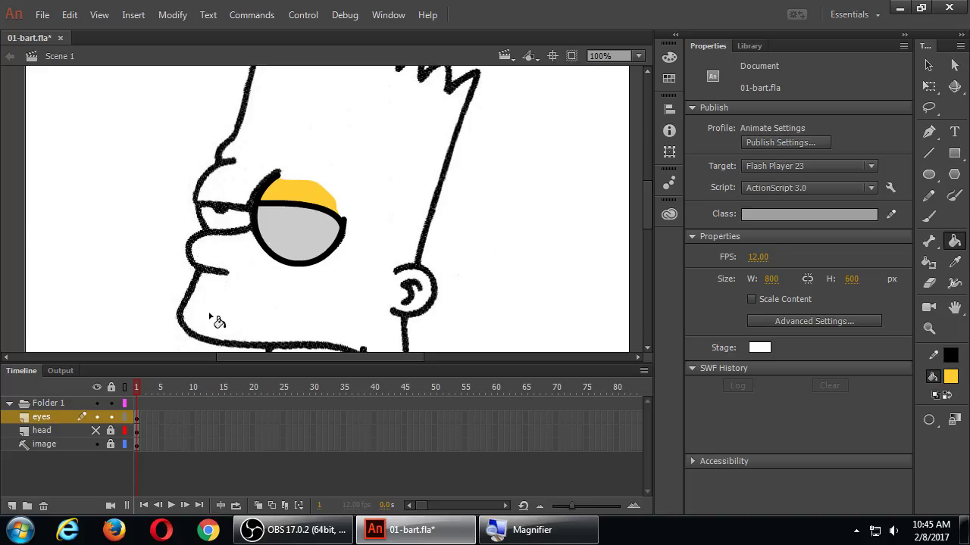
left_click(97, 431)
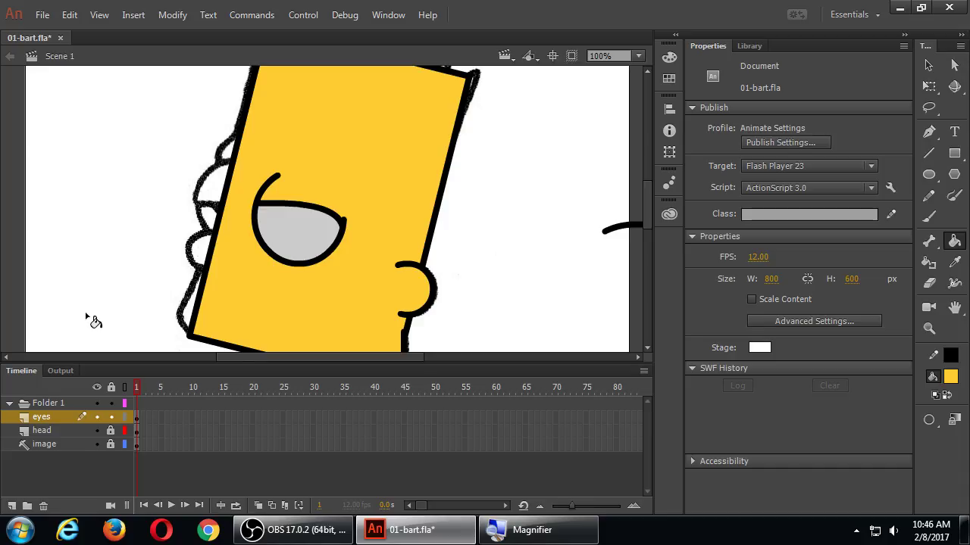
left_click(97, 431)
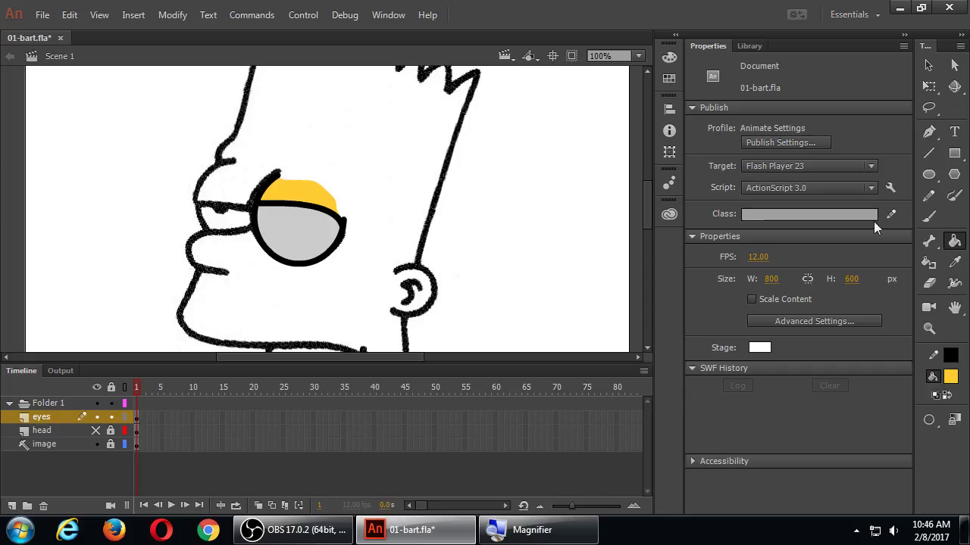
- Set the Oval tool to draw with a black outline and no fill
left_click(928, 175)
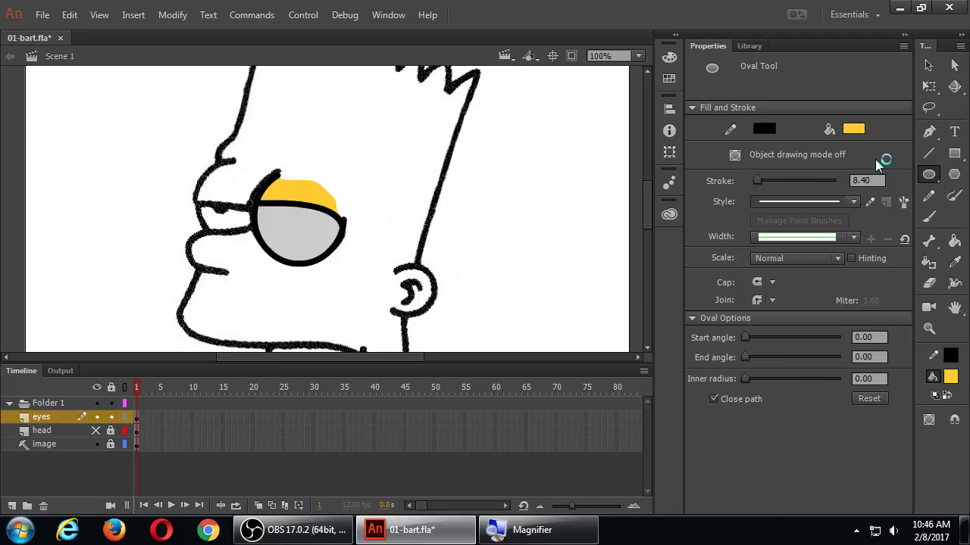
left_click(855, 131)
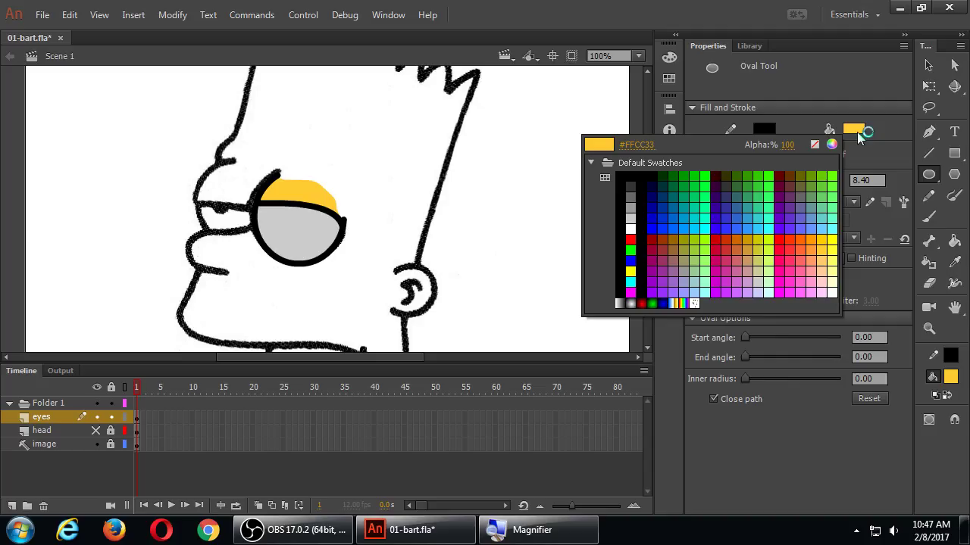
left_click(814, 144)
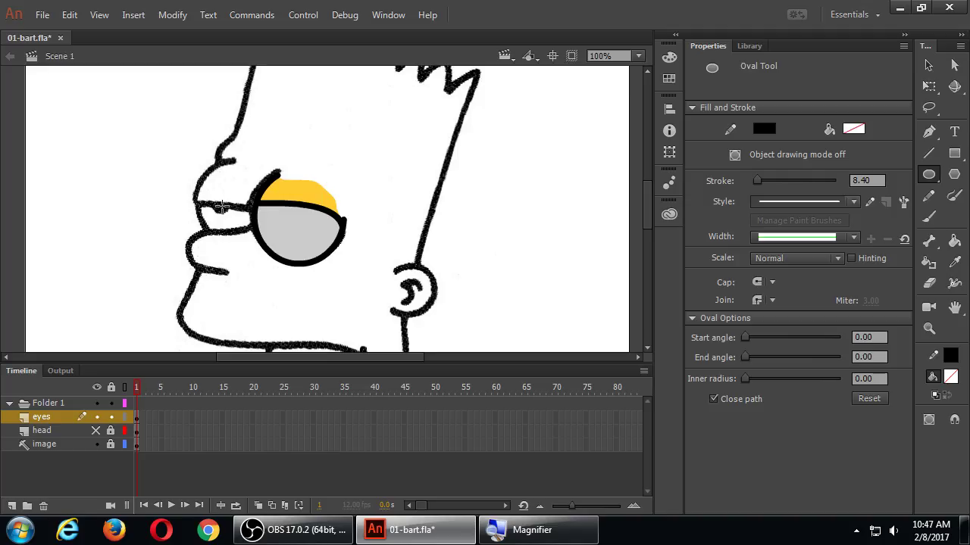
left_click_drag(221, 206, 254, 241)
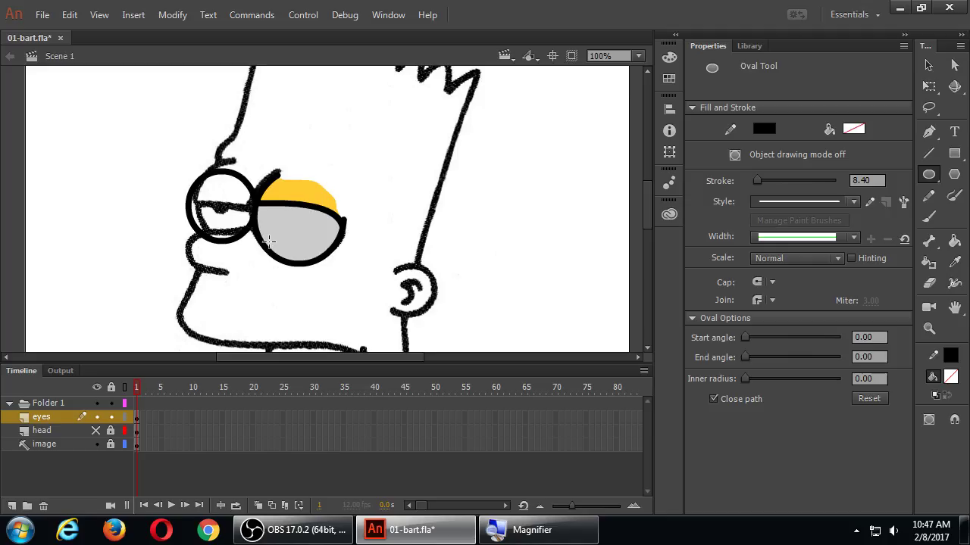
key("ctrl+z")
left_click_drag(226, 208, 256, 238)
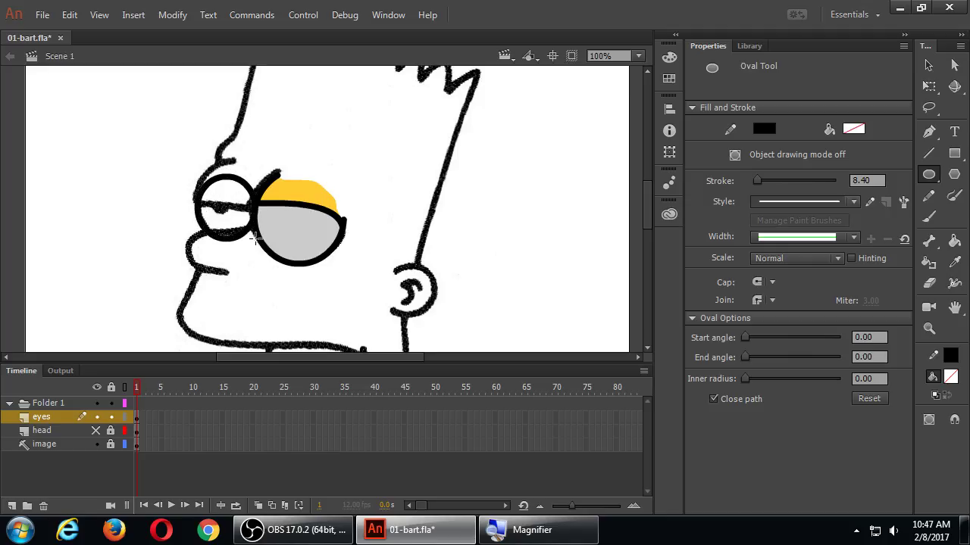
key("ctrl+z")
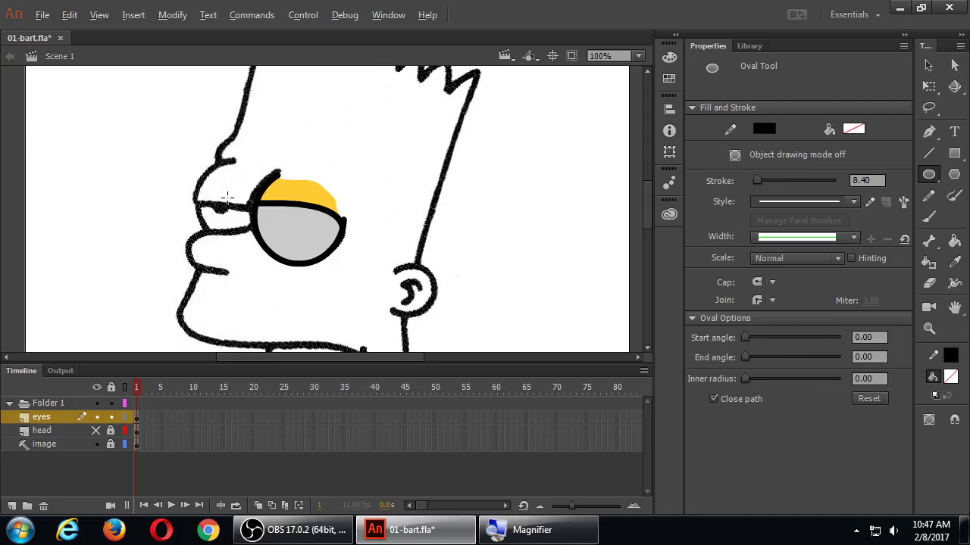
left_click_drag(227, 196, 261, 229)
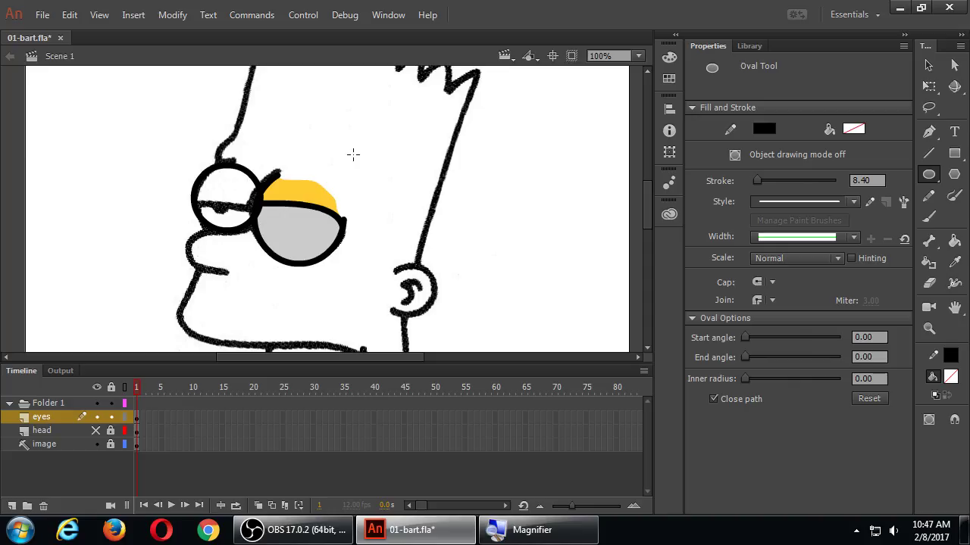
key("ctrl+z")
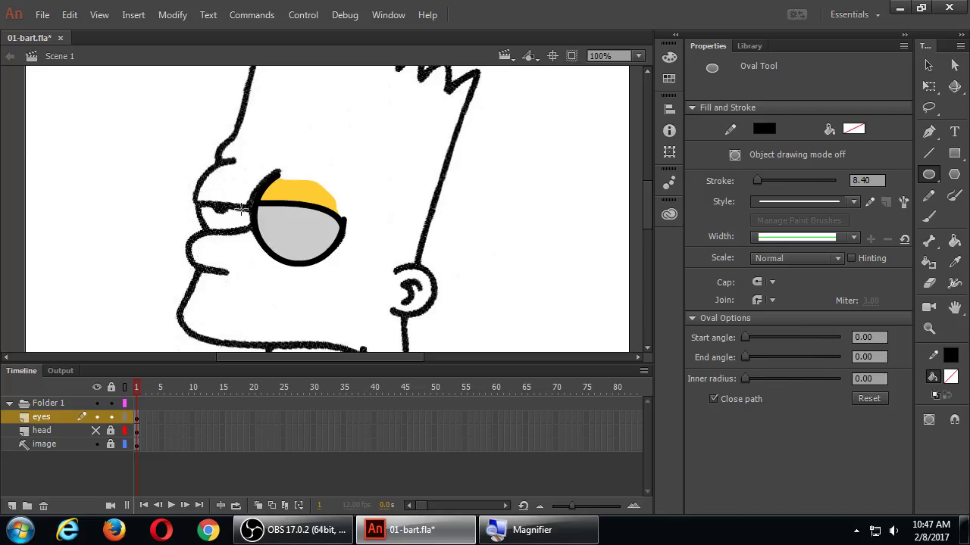
- Draw an unfilled upright oval over the sketch's smaller eye and a slanted eyelid line across it
mouse_move(221, 209)
left_mouse_down()
mouse_move(262, 252)
mouse_move(238, 218)
mouse_move(258, 241)
left_mouse_up()
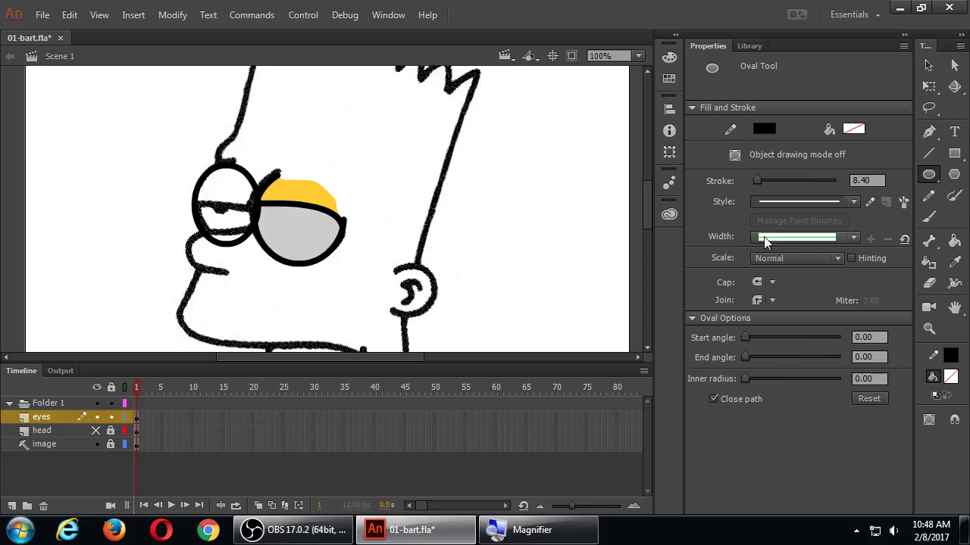
left_click(929, 153)
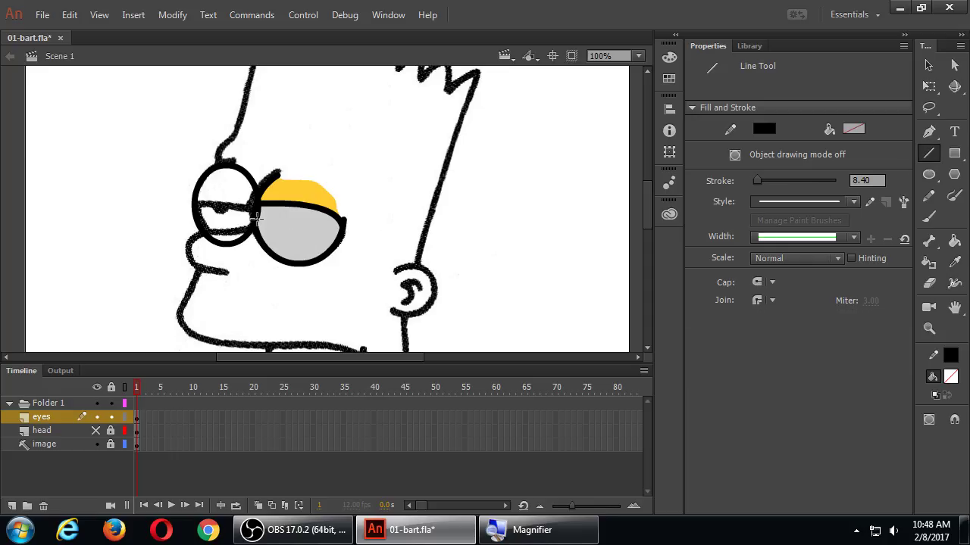
left_click_drag(173, 195, 274, 213)
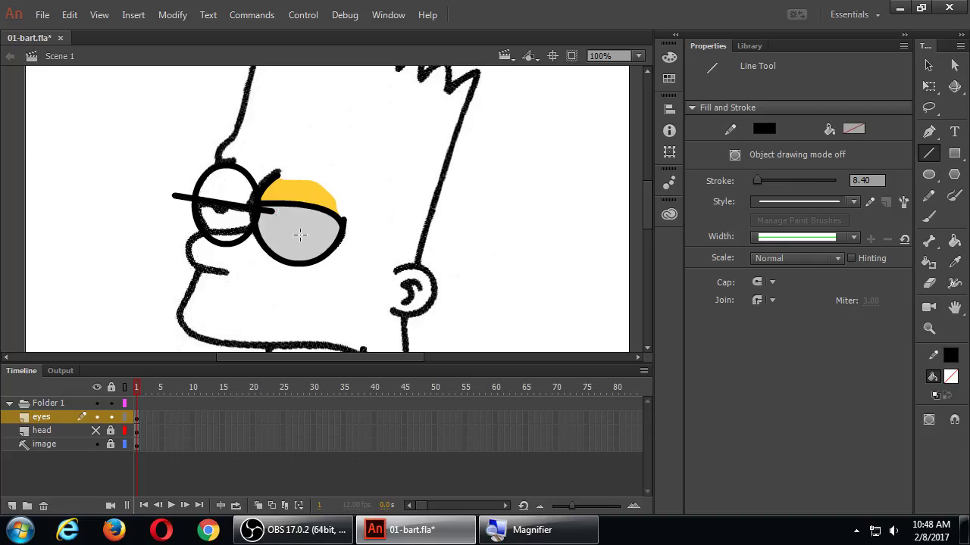
- Delete both ends of the new eyelid line that stick out beyond the smaller eye's oval
left_click(927, 65)
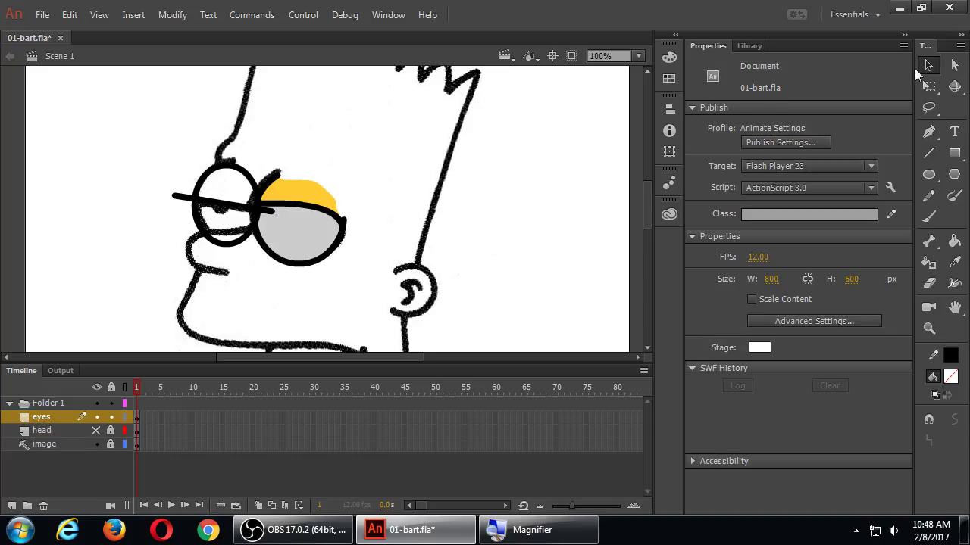
left_click(185, 200)
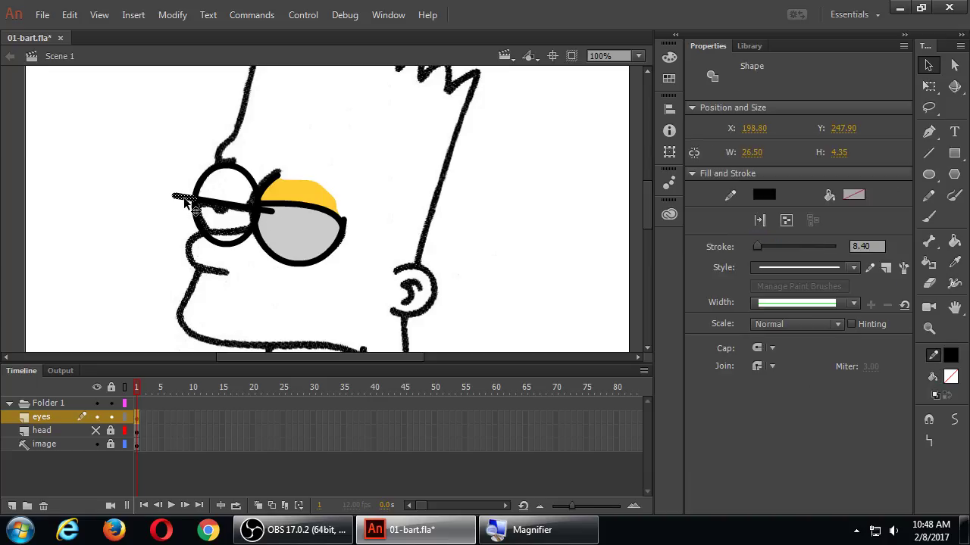
key("Delete")
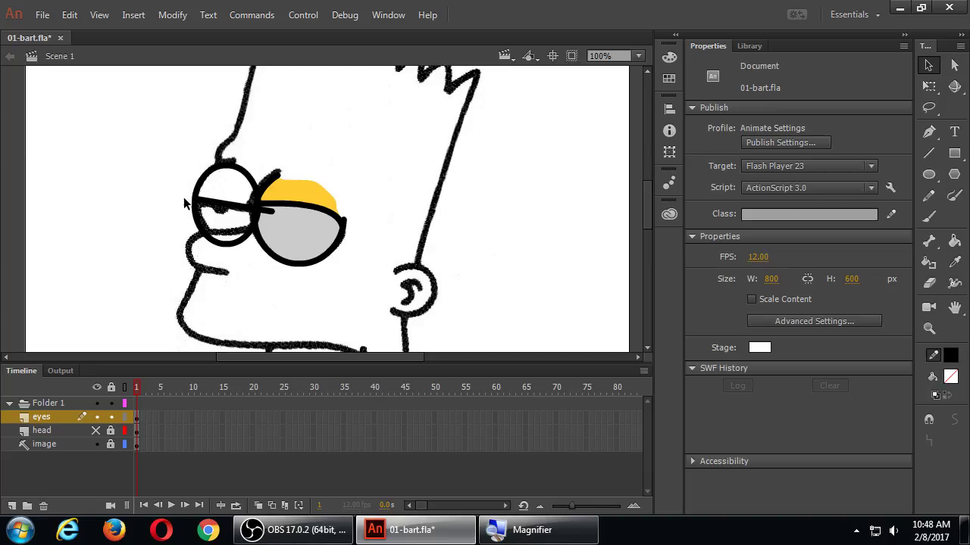
left_click(268, 210)
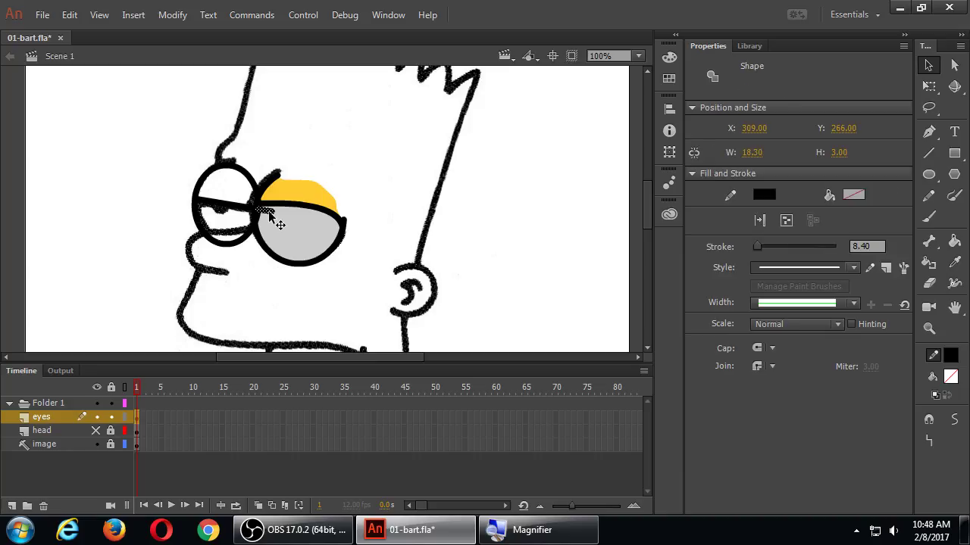
key("Delete")
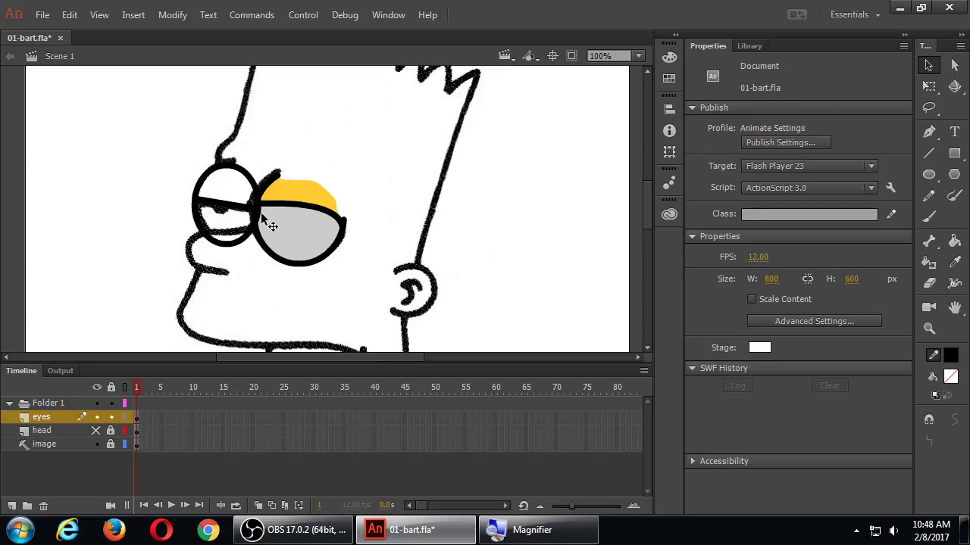
- Delete the smaller oval's arc that overlaps the larger eye and bend its eyelid line slightly upward
left_click(259, 215)
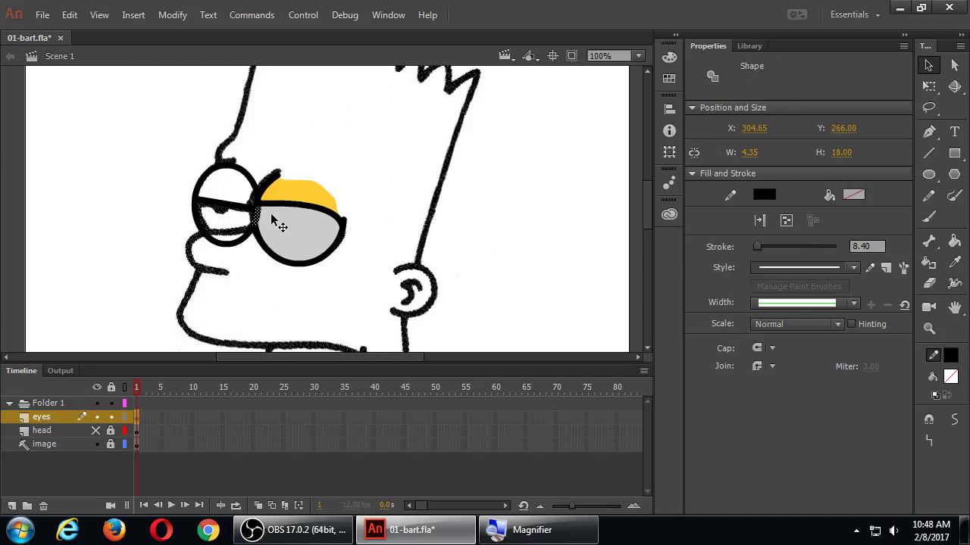
key("Delete")
left_click(279, 218)
key("Escape")
left_click(281, 215)
key("Escape")
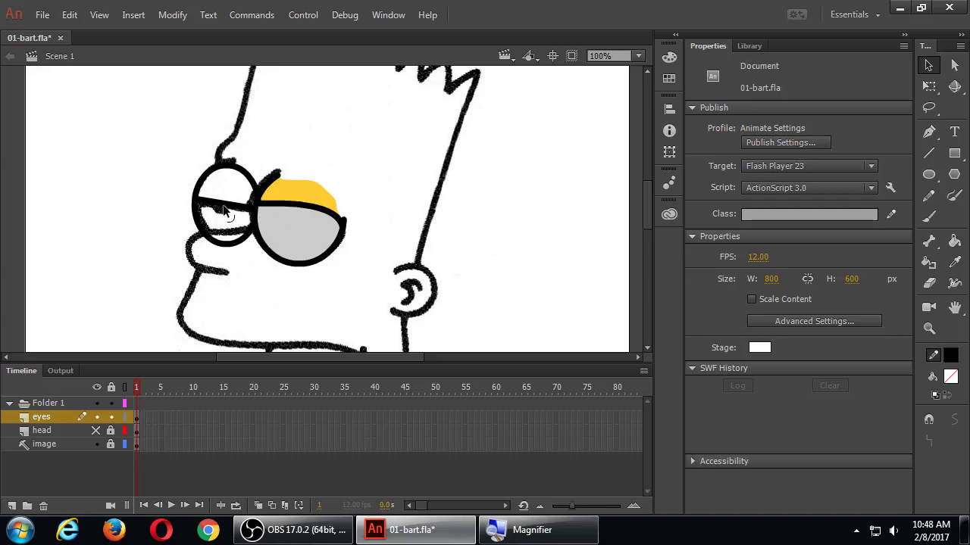
key("ctrl+z")
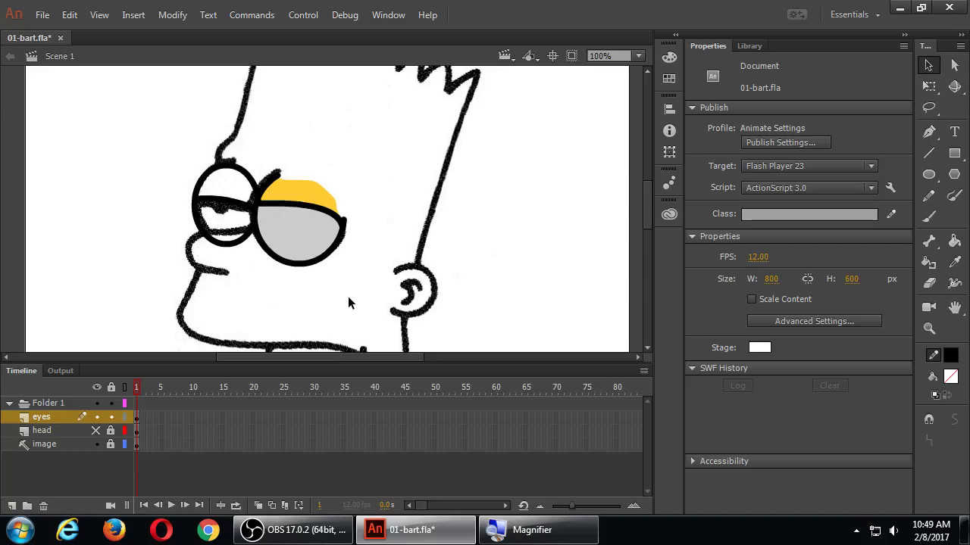
- Fill the smaller eye's area above the eyelid line with the yellow #FFCC33 sampled from the larger eye's lid
left_click(955, 241)
left_click(853, 131)
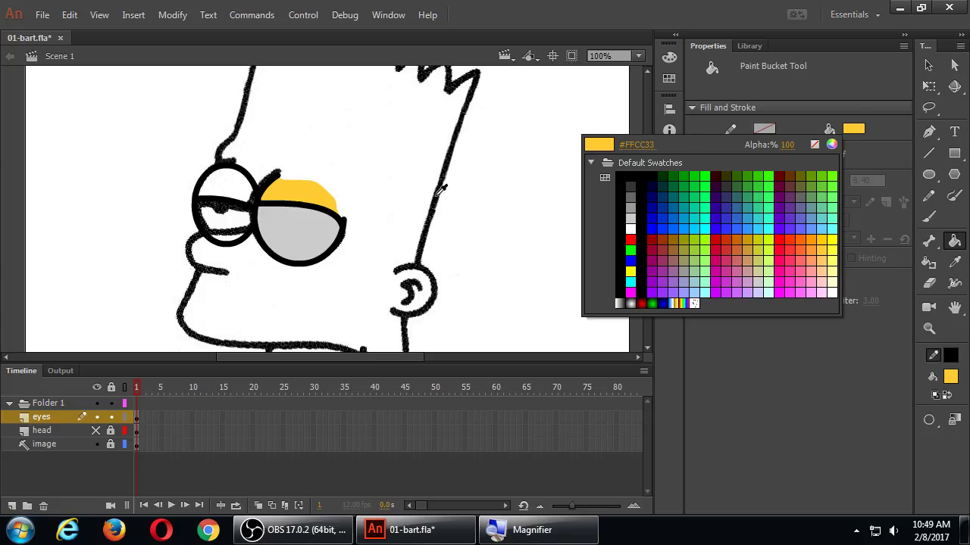
left_click(268, 194)
left_click(243, 194)
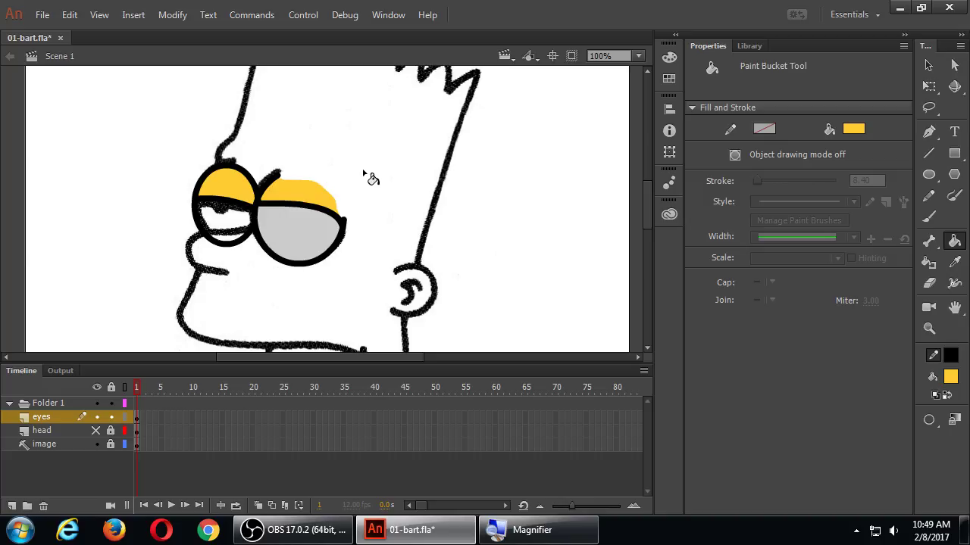
- Erase the upper-right arc of the smaller eye's outline between the brow end and the larger eye
key("e")
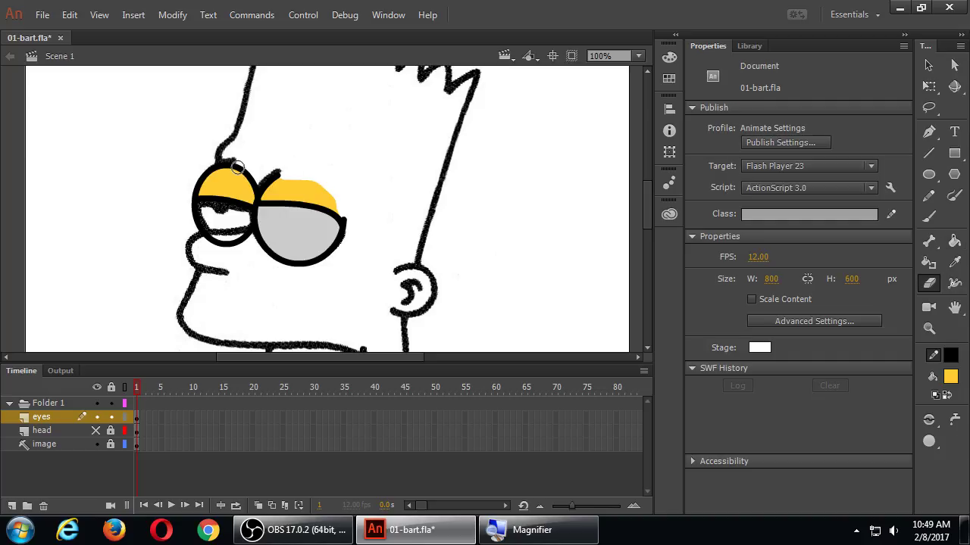
left_click_drag(237, 167, 237, 172)
left_click_drag(249, 173, 245, 169)
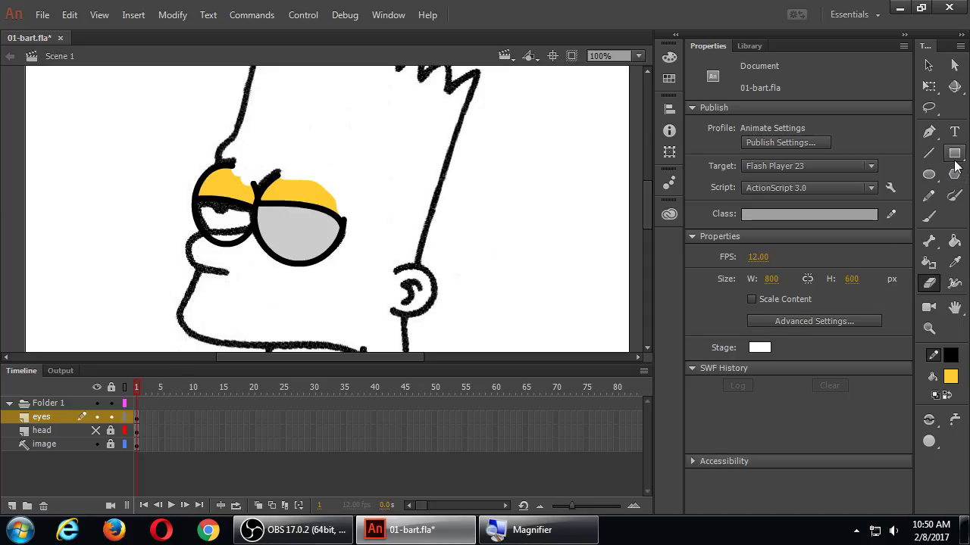
- Fill the smaller eye below its eyelid line with the same light gray as the larger eye
left_click(955, 241)
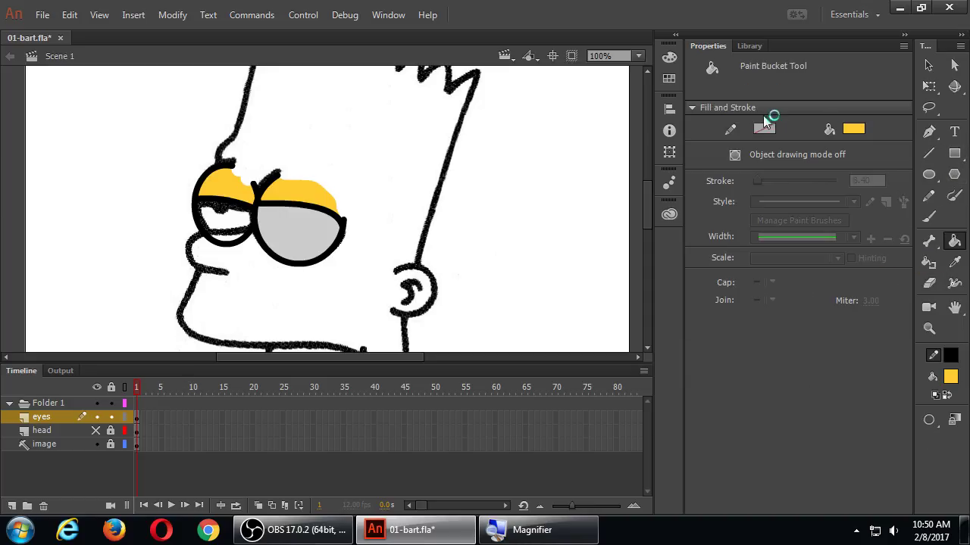
left_click(859, 130)
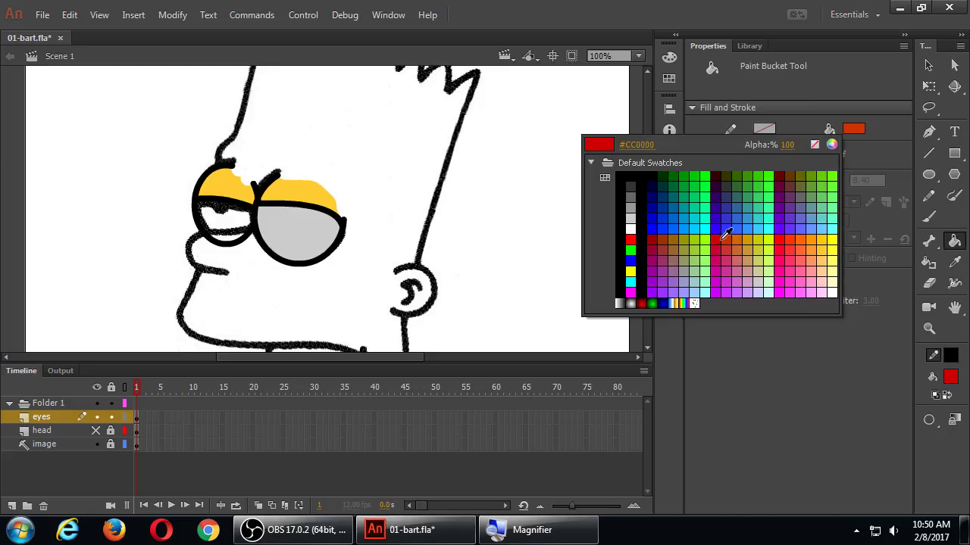
left_click(638, 223)
left_click(230, 213)
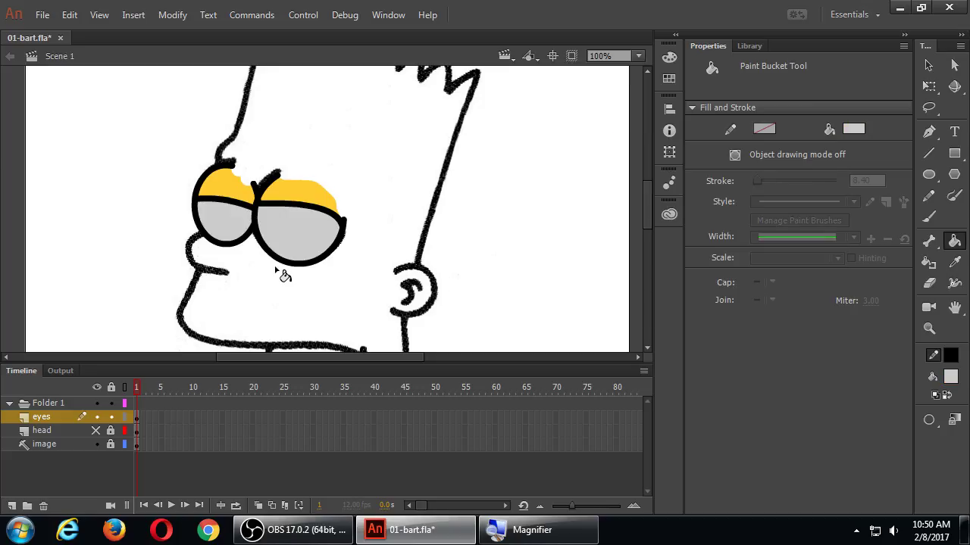
- Show the "head" layer again to check both eyes against the face, and save the file
left_click(95, 431)
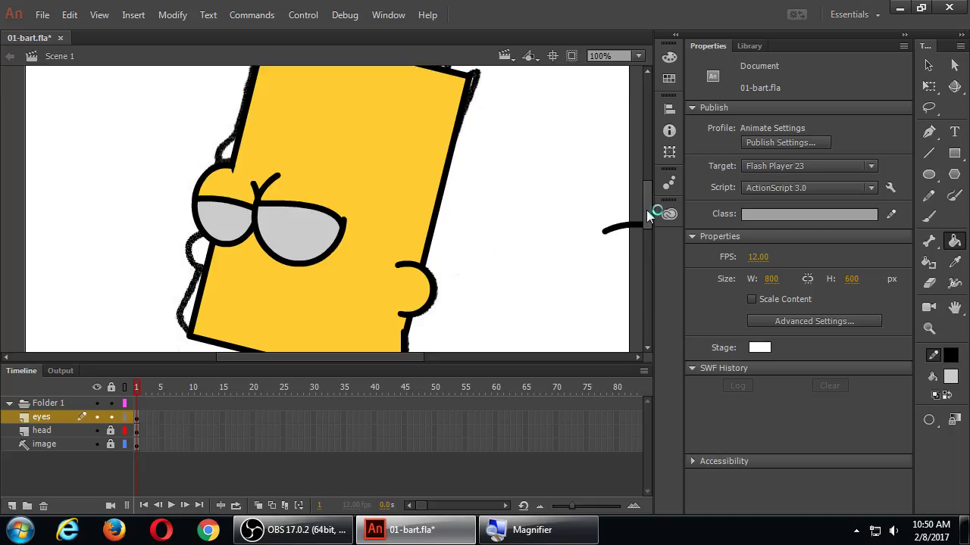
left_click_drag(646, 211, 646, 216)
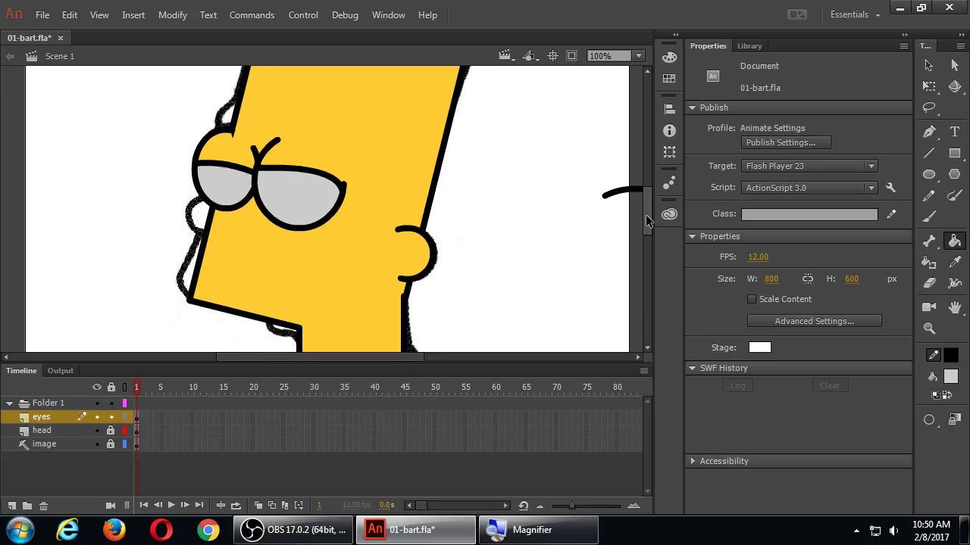
key("ctrl+s")
- Lock the "eyes" layer and add a new layer named "nose" above it
left_click(111, 430)
left_click(111, 417)
left_click(12, 505)
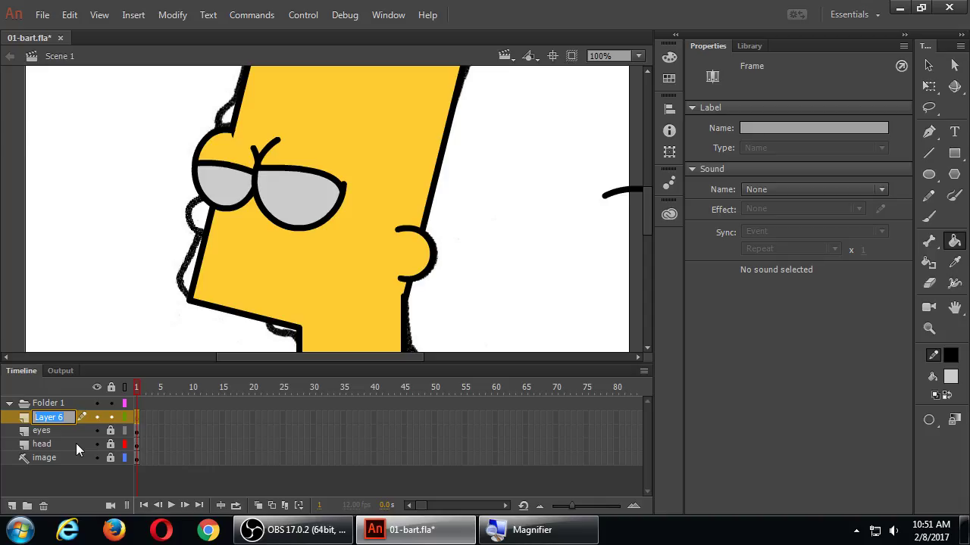
type("nose")
key("Return")
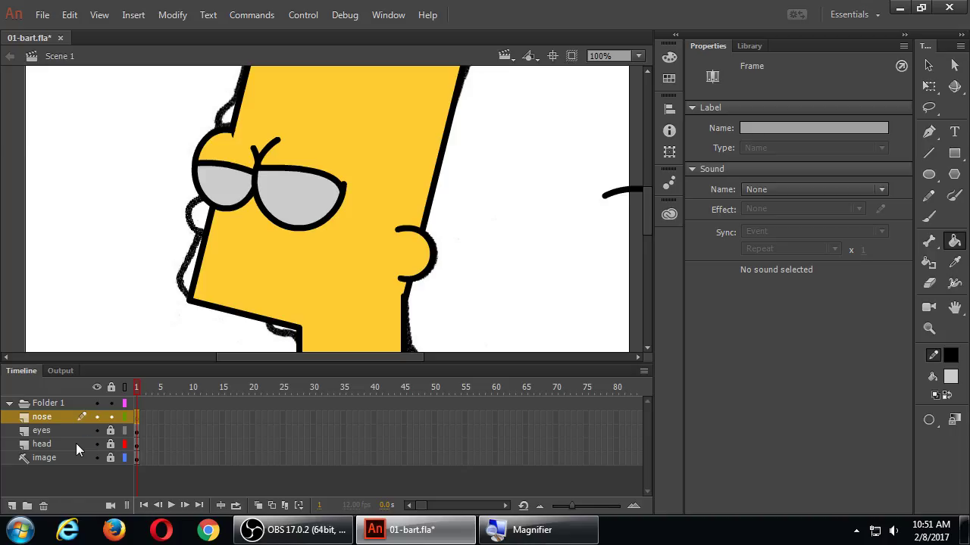
- Show the "eyes" and "head" layers as outlines and open the fill color choices for the Oval tool
left_click(125, 430)
left_click(125, 444)
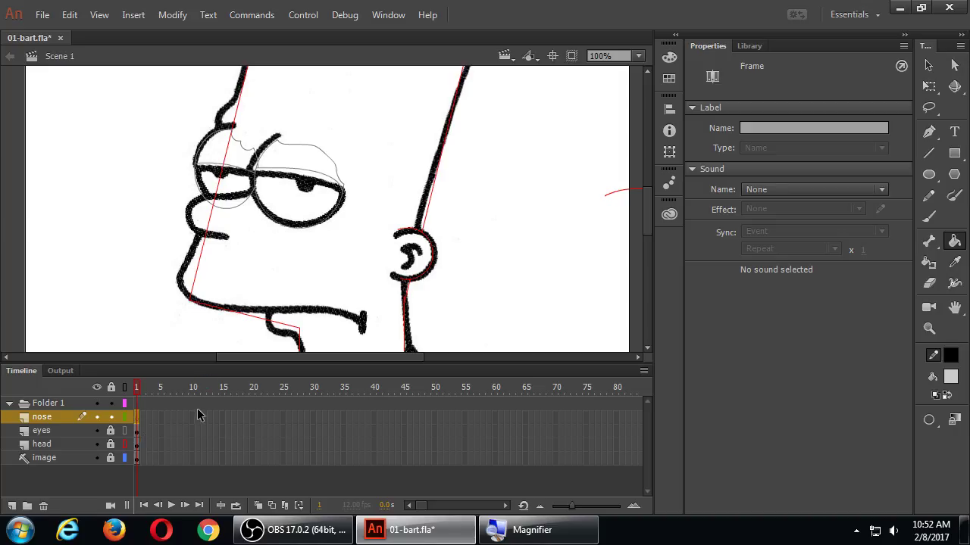
left_click(929, 175)
left_click(855, 132)
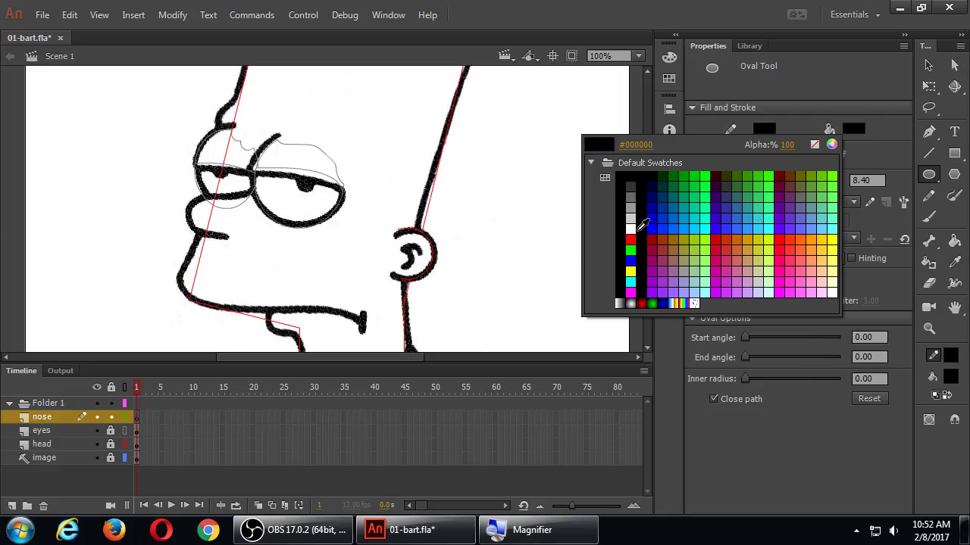
- Draw an unfilled oval with a black 8.40 stroke over the sketched nose and save the file
left_click(815, 144)
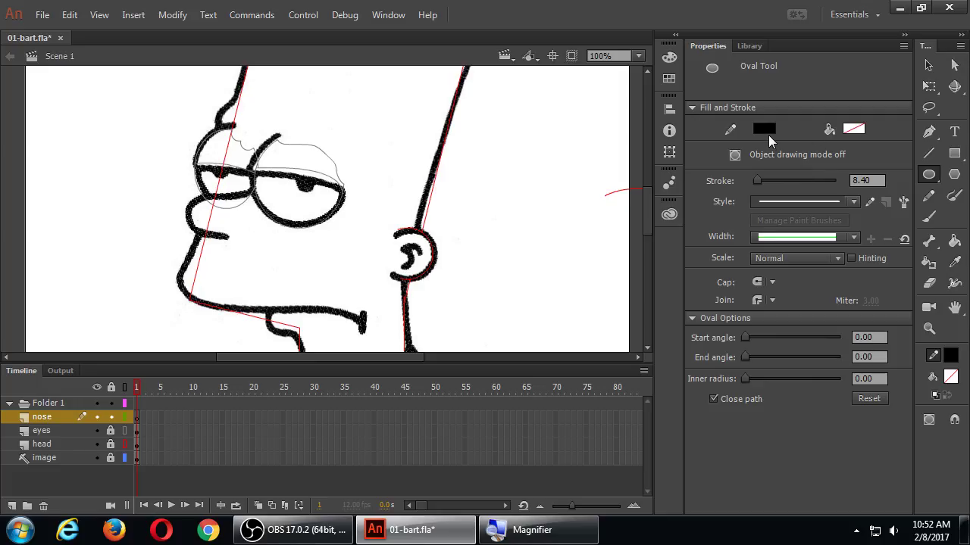
left_click(854, 130)
mouse_move(185, 197)
left_mouse_down()
mouse_move(235, 238)
mouse_move(247, 233)
left_mouse_up()
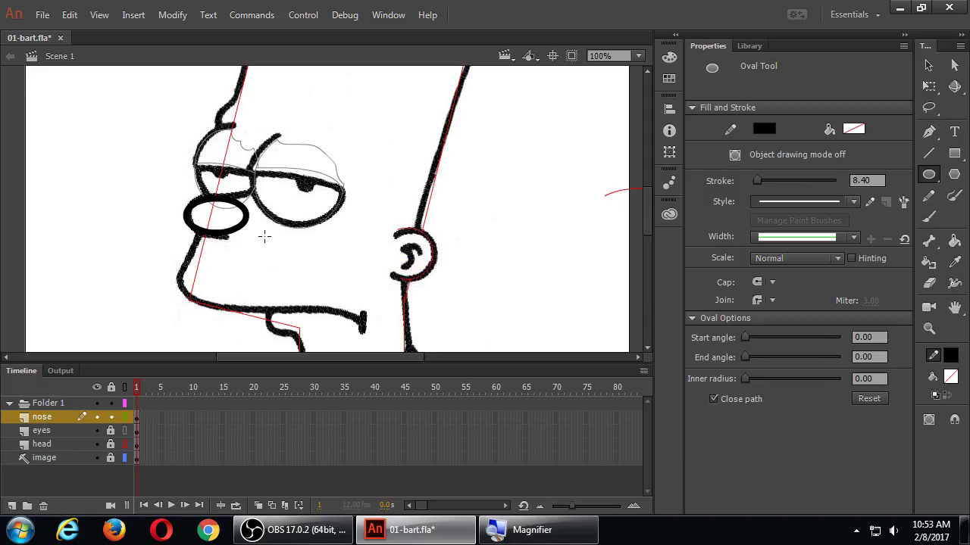
key("ctrl+s")
- Erase the right side of the nose oval and extend its upper open end to the right eye's inner edge
key("e")
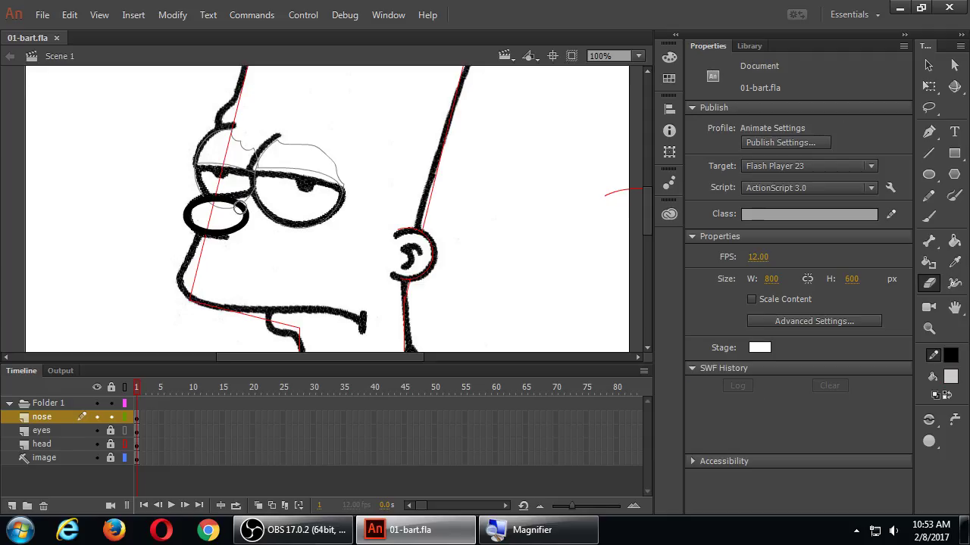
mouse_move(240, 209)
left_mouse_down()
mouse_move(243, 223)
mouse_move(230, 225)
left_mouse_up()
left_click(929, 67)
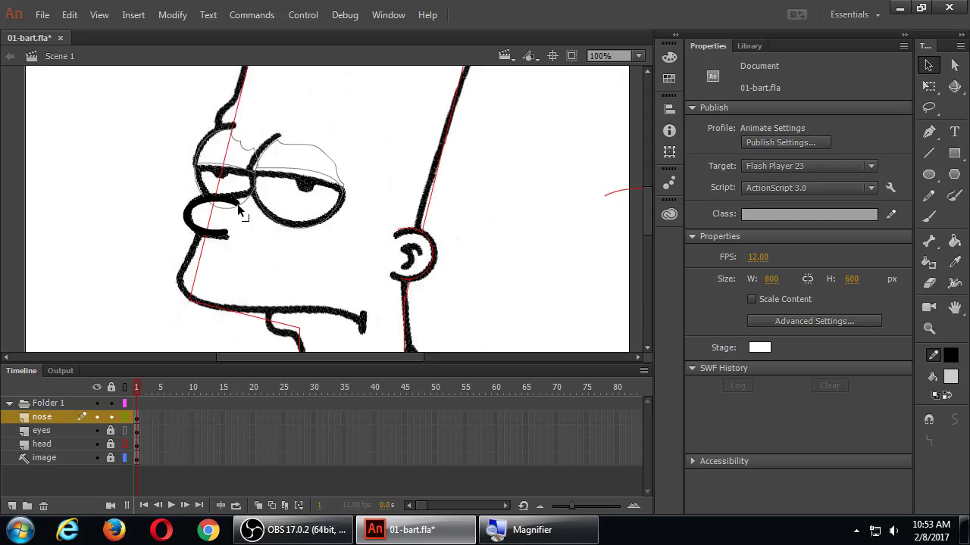
mouse_move(237, 205)
left_mouse_down()
mouse_move(256, 212)
mouse_move(260, 231)
mouse_move(253, 199)
mouse_move(262, 193)
left_mouse_up()
- Preview the head and eyes layers in full colour and return both to outline view
left_click(125, 445)
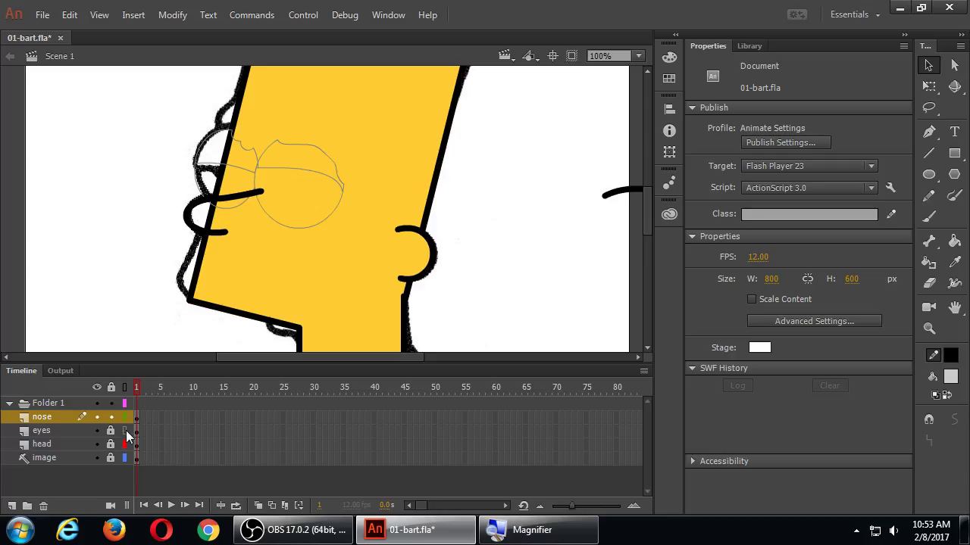
left_click(125, 431)
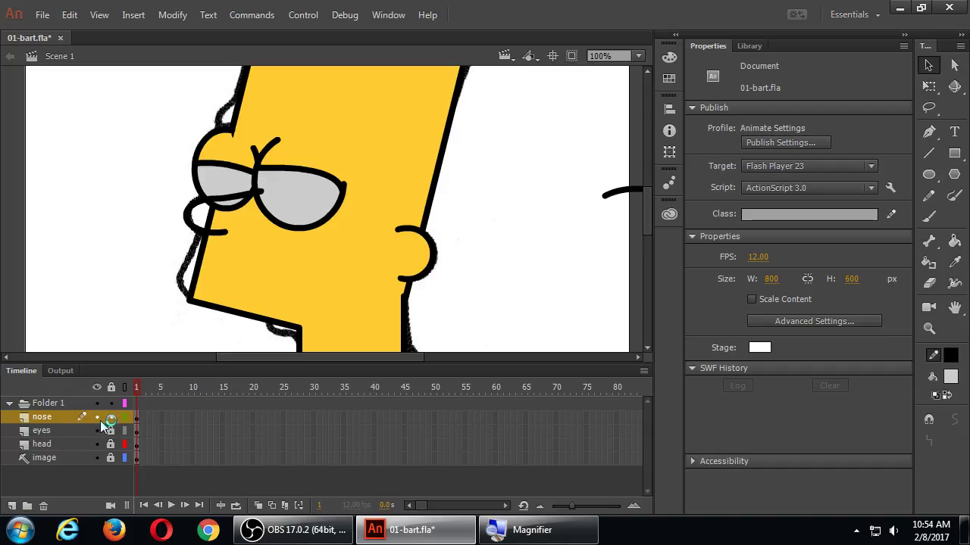
left_click(125, 445)
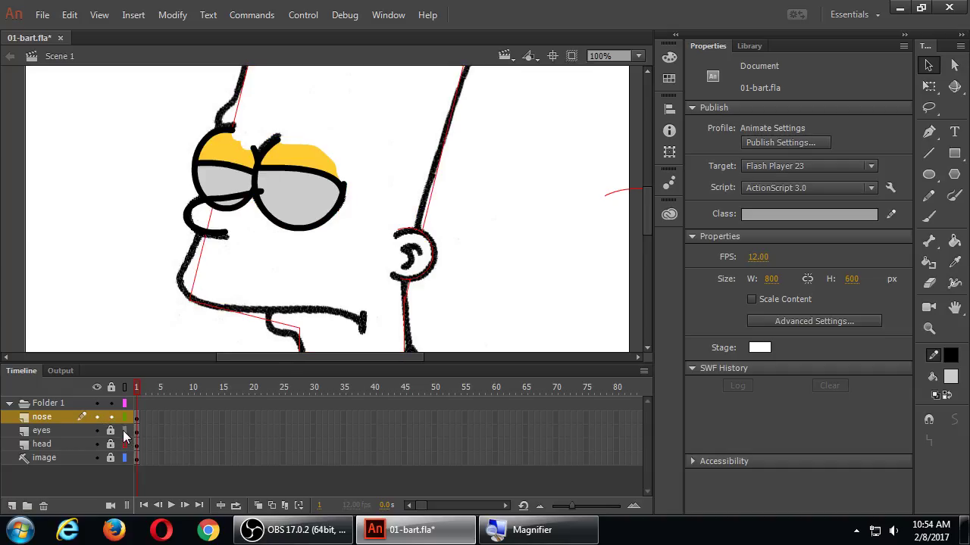
left_click(125, 430)
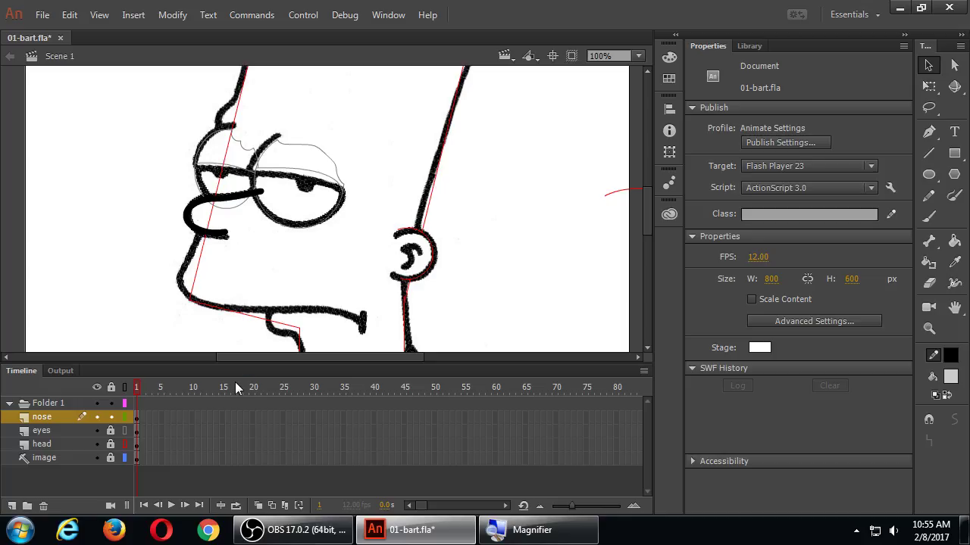
- Set up the Brush tool with a golden-yellow fill and a brush size of 9
left_click(927, 218)
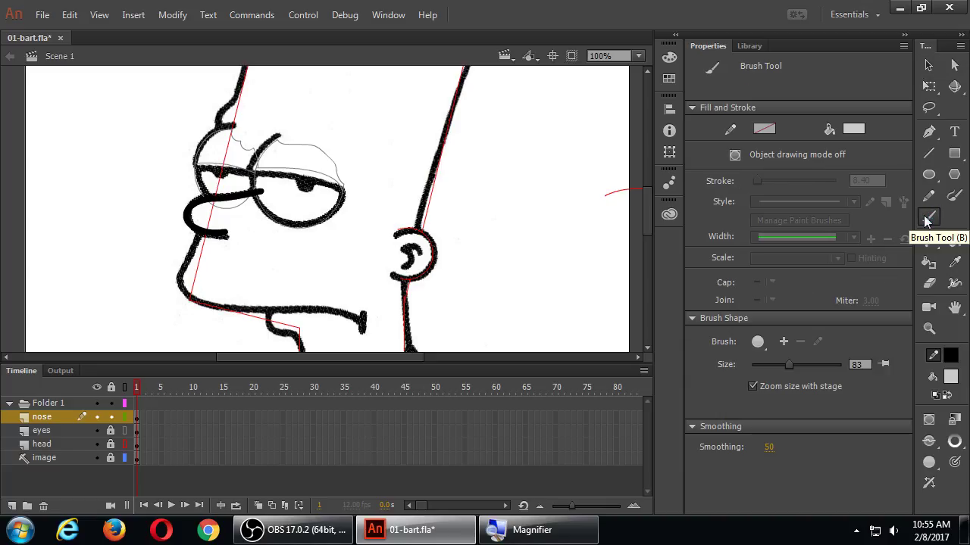
left_click(853, 130)
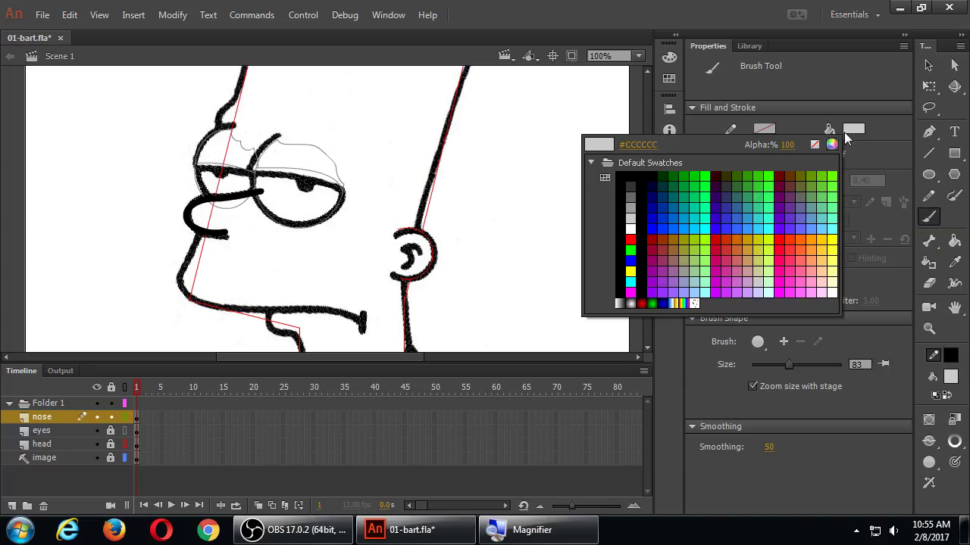
left_click(827, 236)
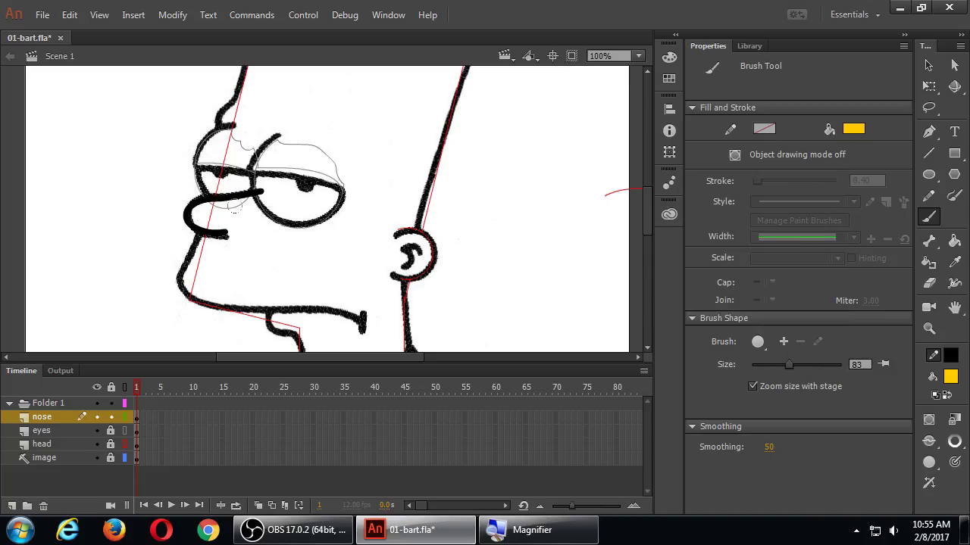
key("bracketleft")
key("bracketleft")
key("bracketleft")
key("bracketleft")
key("bracketleft")
key("bracketleft")
key("bracketleft")
key("bracketleft")
key("bracketleft")
key("bracketleft")
key("bracketleft")
key("bracketleft")
key("bracketleft")
key("bracketleft")
key("bracketleft")
key("bracketleft")
left_click_drag(780, 363, 755, 369)
left_click_drag(218, 238, 266, 184)
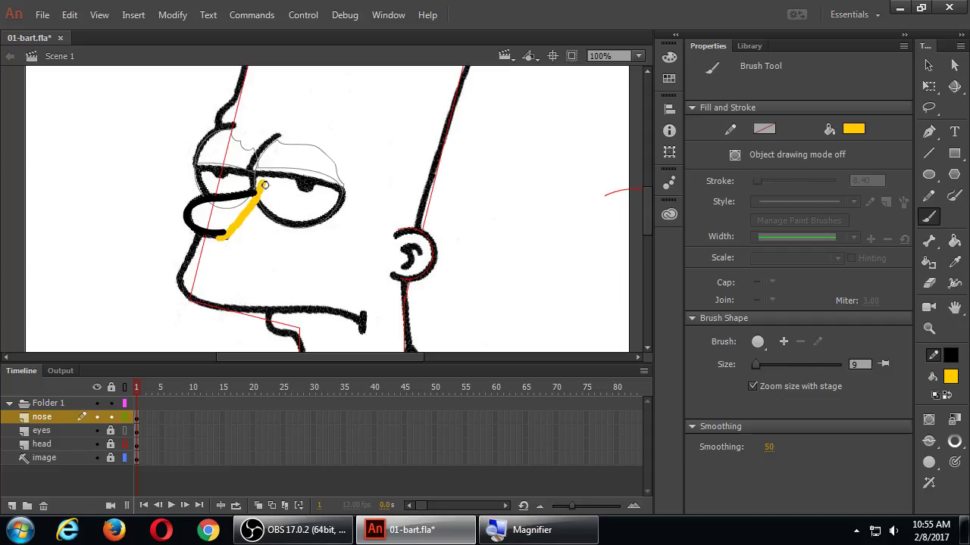
key("ctrl+z")
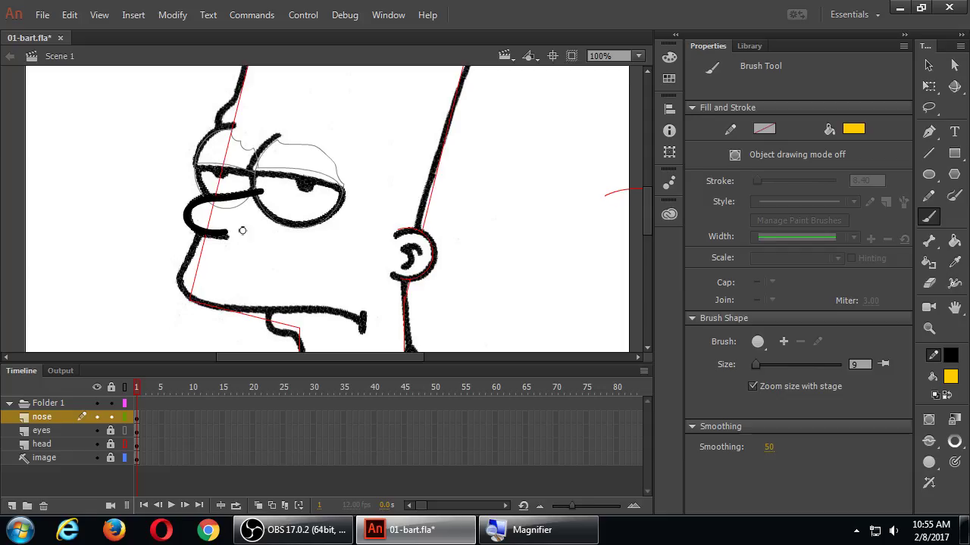
mouse_move(216, 243)
left_mouse_down()
mouse_move(248, 212)
mouse_move(258, 176)
left_mouse_up()
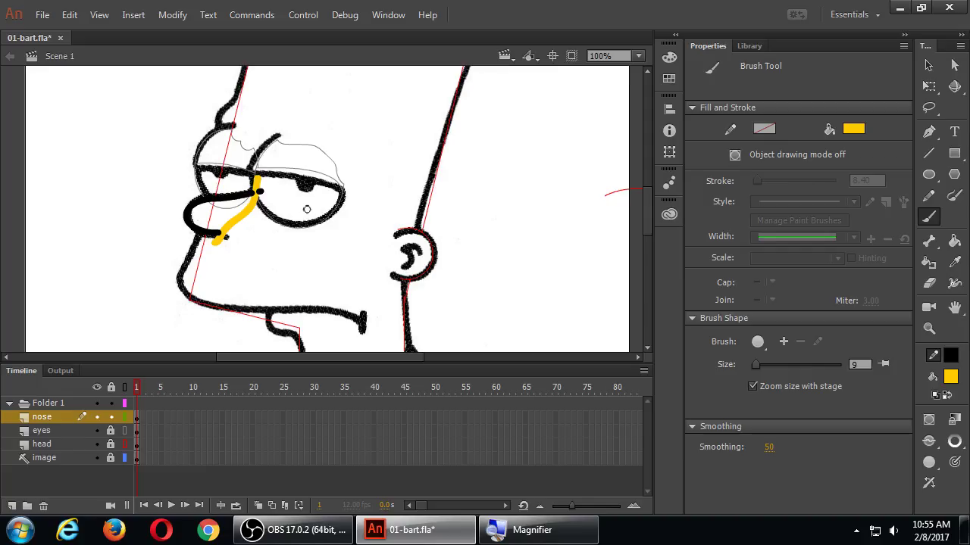
key("ctrl+z")
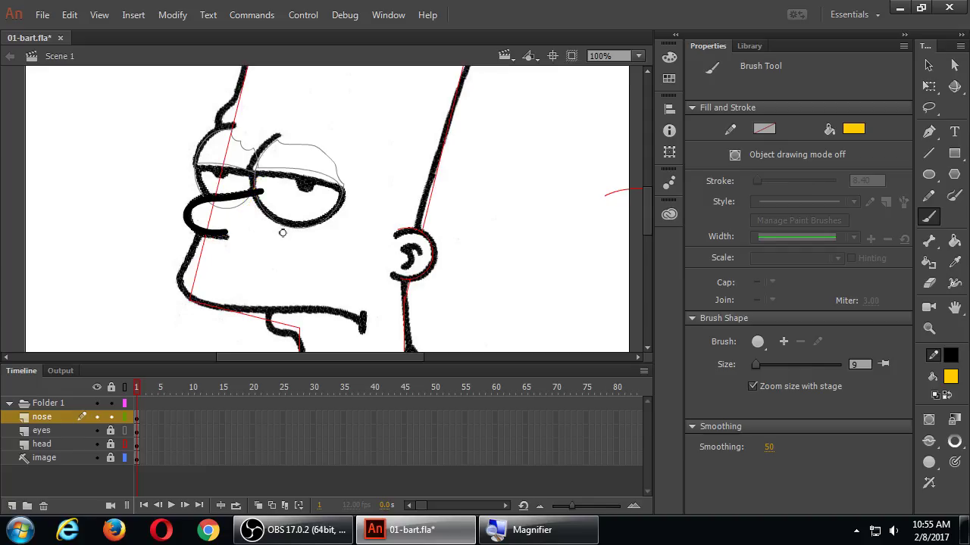
- Close the nose's open side with a golden-yellow brush stroke between its line ends and fill the nose with the same colour
left_click_drag(228, 232, 262, 194)
left_click(954, 241)
left_click(232, 214)
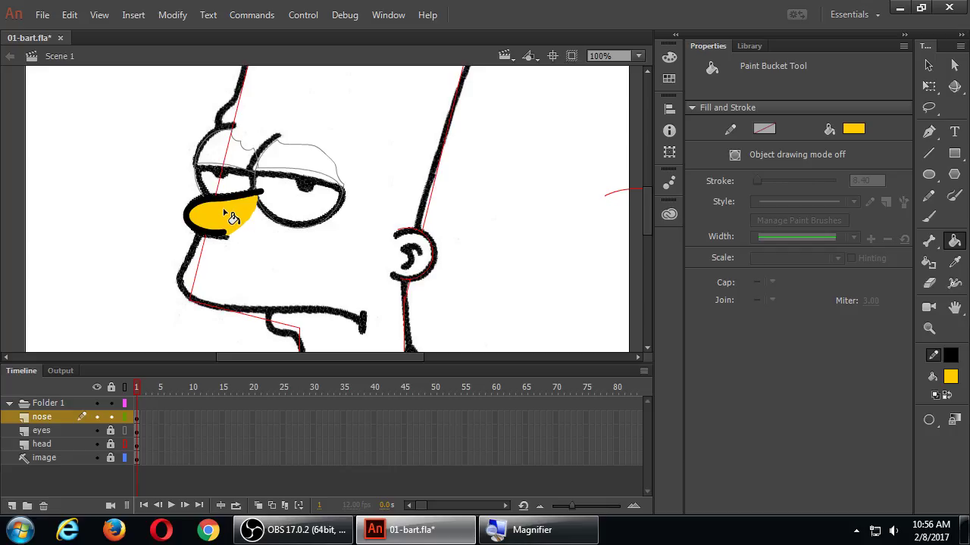
- Switch the head and eyes layers from outline view to full colour
key("ctrl+minus")
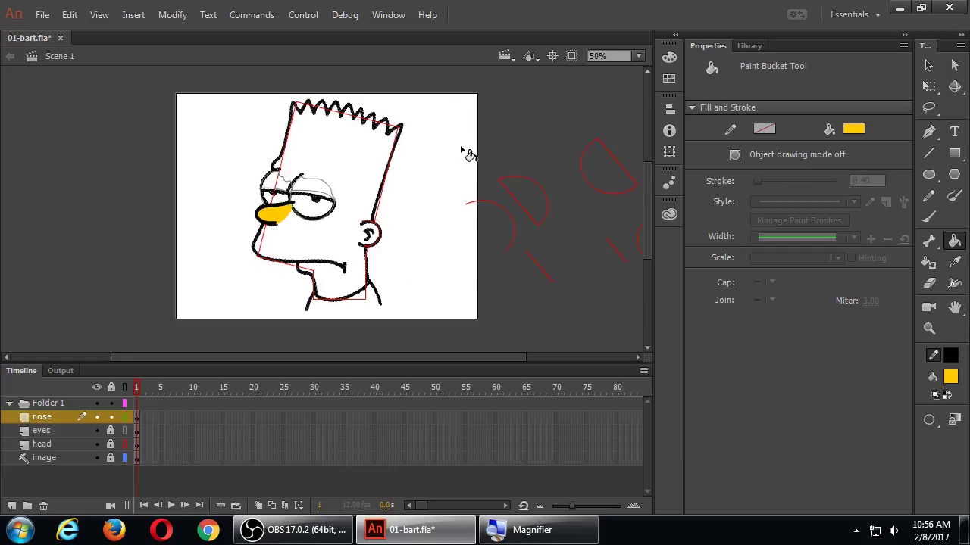
left_click(124, 445)
left_click(124, 430)
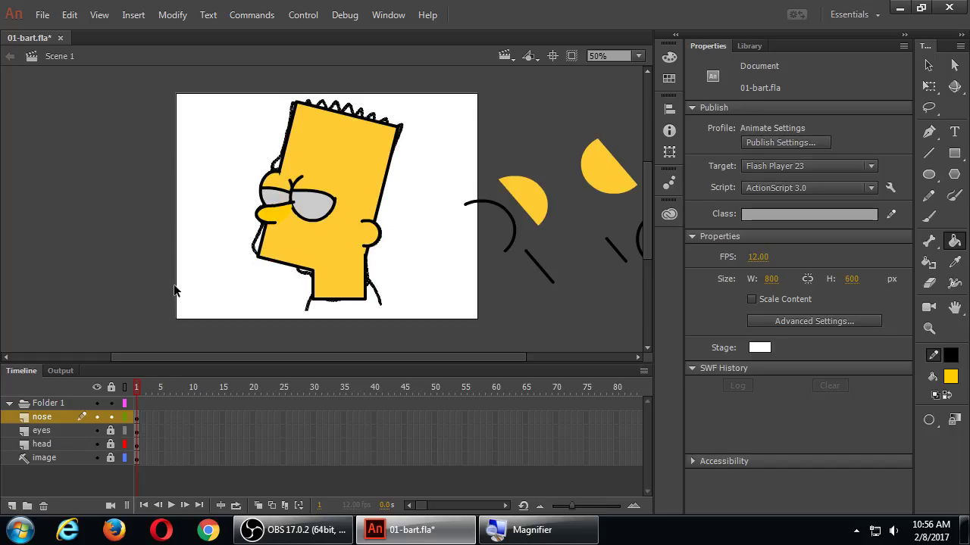
- Erase the end of the nose's upper line where it overlaps the right eye, and save the file
key("ctrl+equal")
key("ctrl+equal")
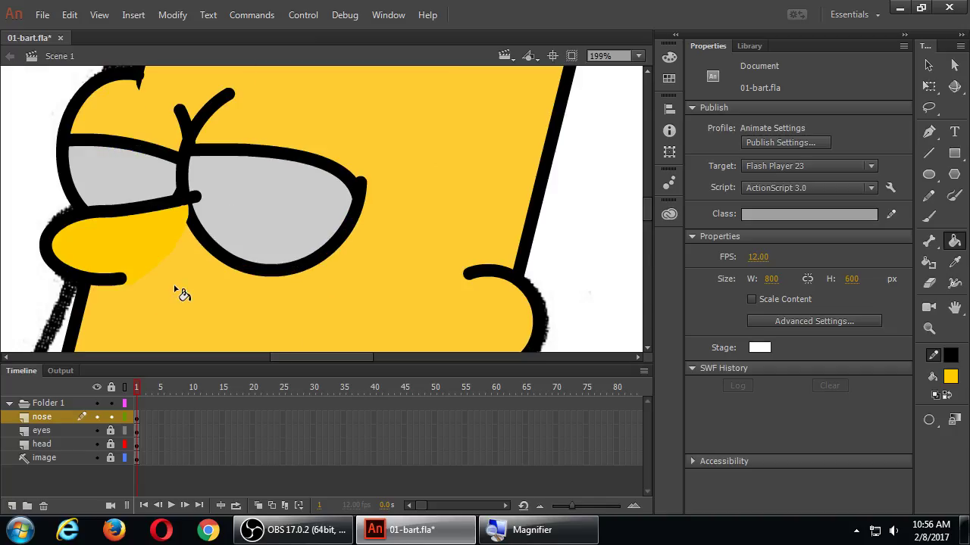
left_click_drag(194, 257, 288, 251)
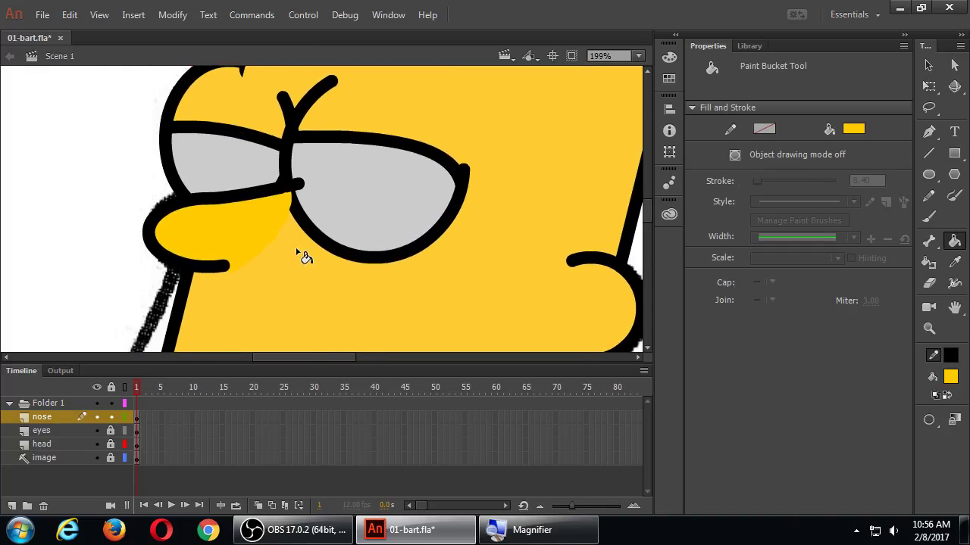
key("e")
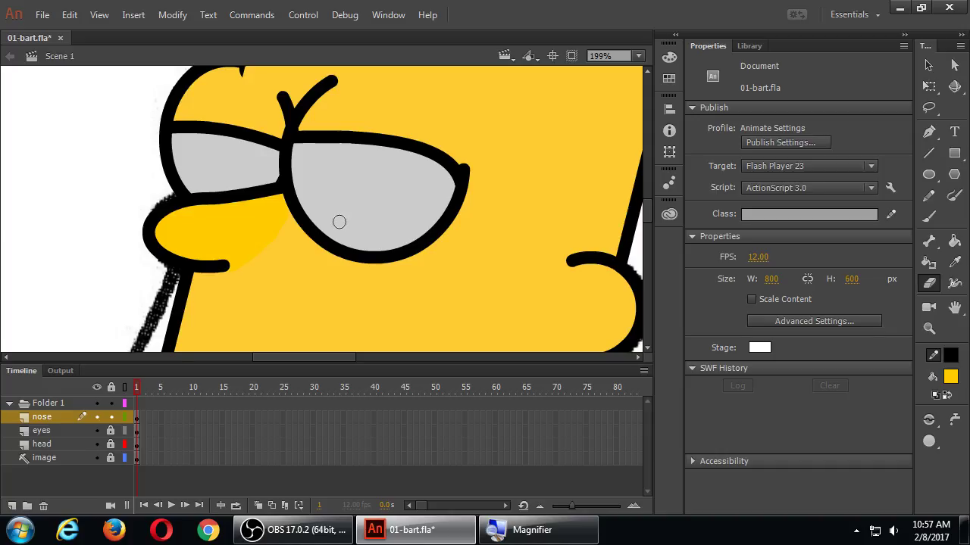
key("ctrl+s")
key("super")
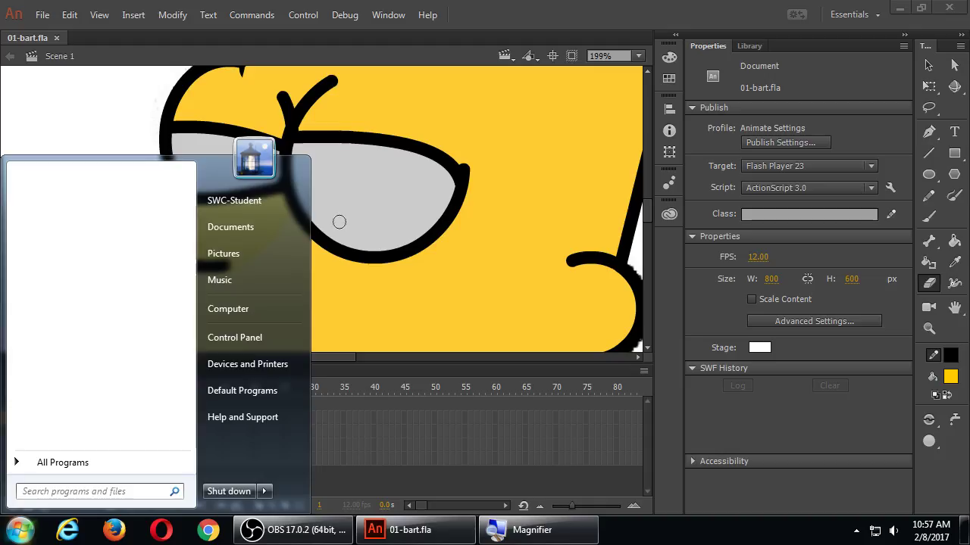
key("super")
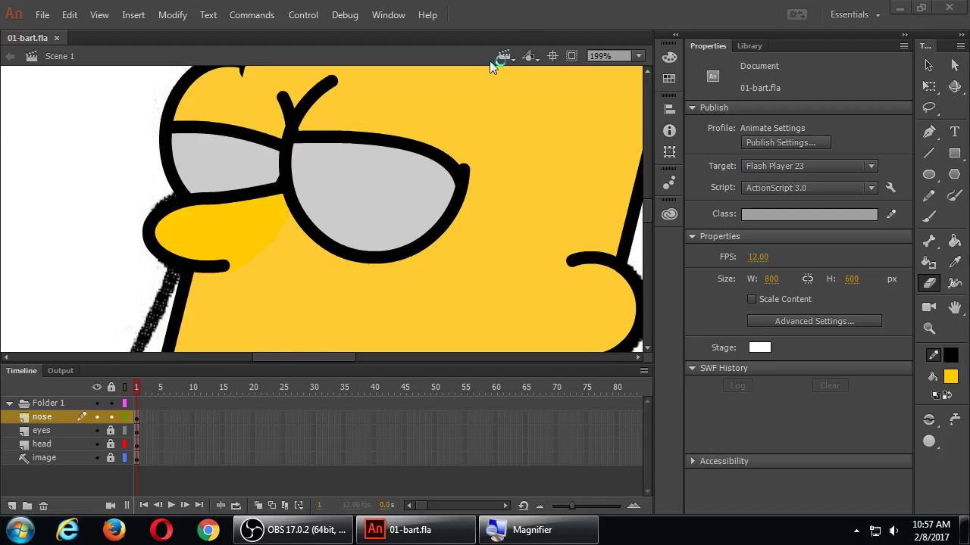
left_click(541, 13)
- Test the movie twice at 100% stage zoom, closing the preview window each time
key("ctrl+1")
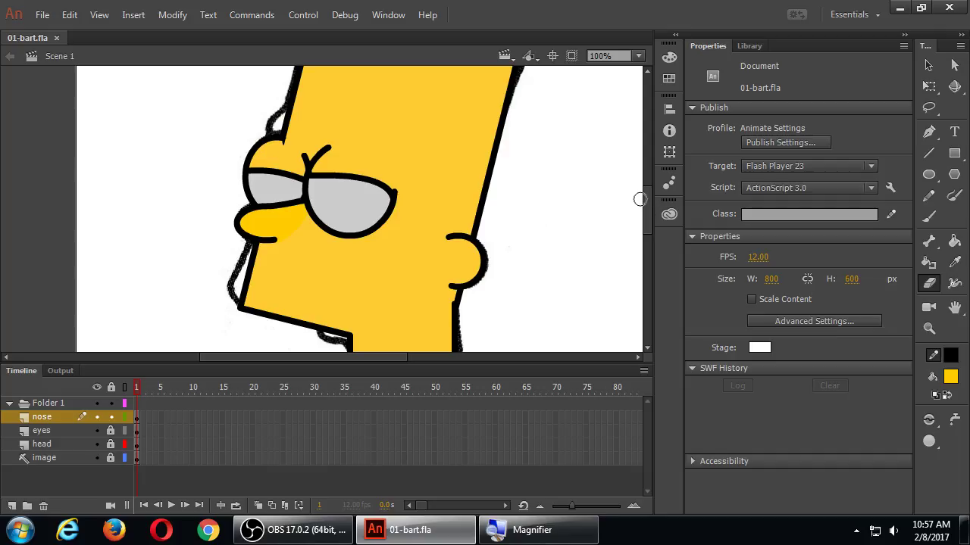
mouse_move(649, 203)
left_mouse_down()
mouse_move(647, 184)
mouse_move(645, 216)
mouse_move(645, 184)
left_mouse_up()
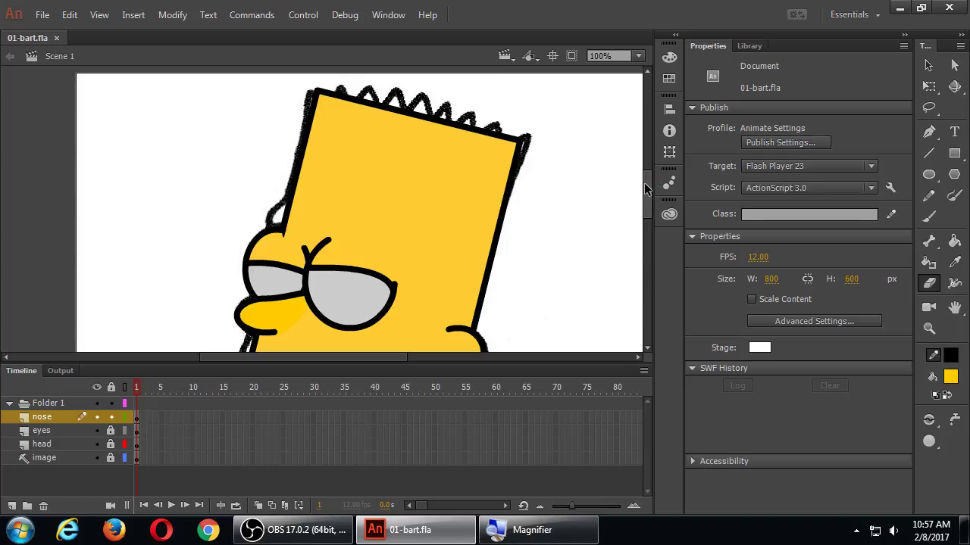
key("ctrl+Return")
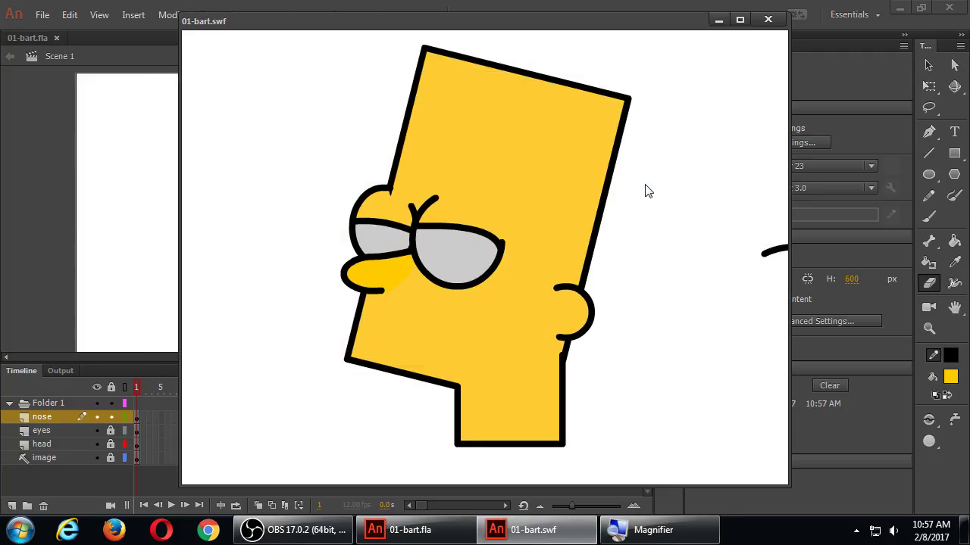
left_click(768, 20)
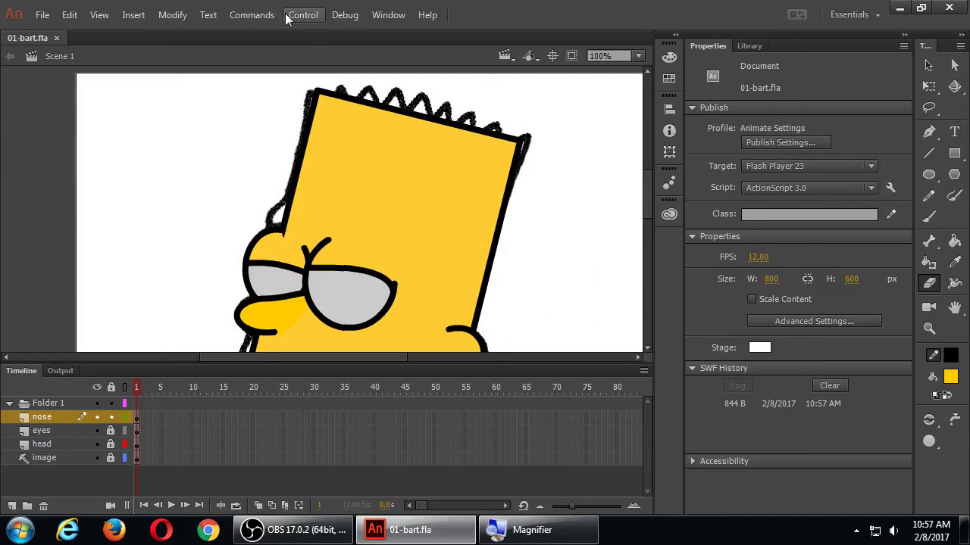
left_click(208, 14)
mouse_move(297, 19)
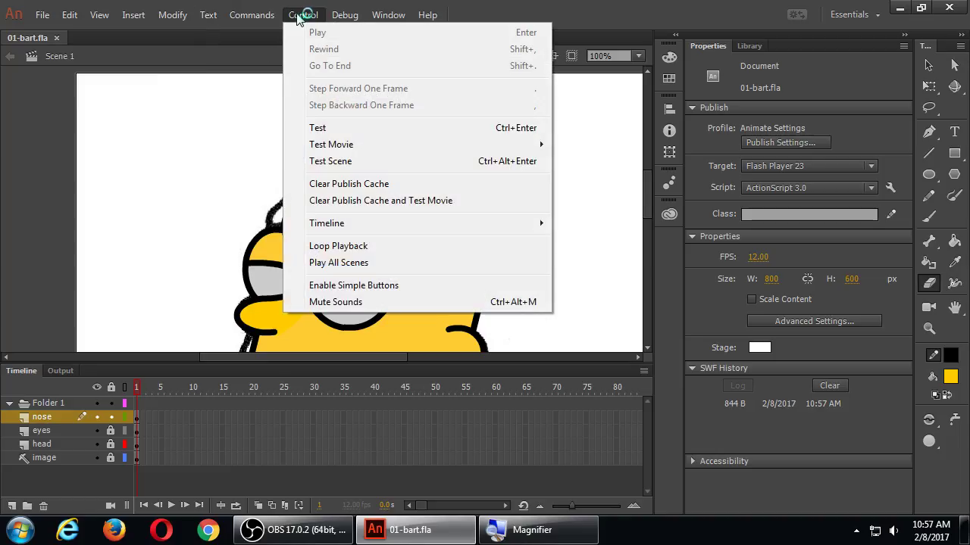
left_click(387, 134)
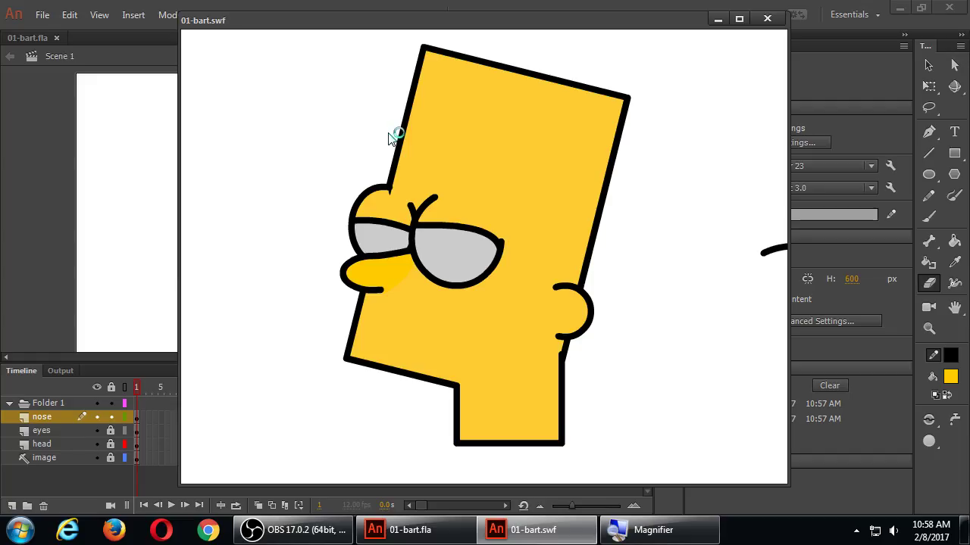
left_click(767, 19)
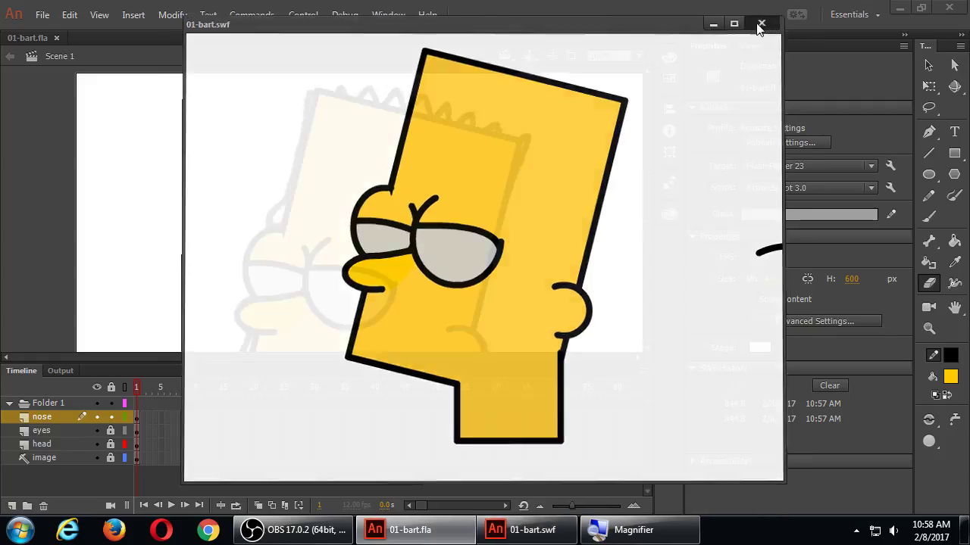
- Make the head layer active, locking the nose layer and unlocking the head layer
left_click_drag(648, 203, 648, 215)
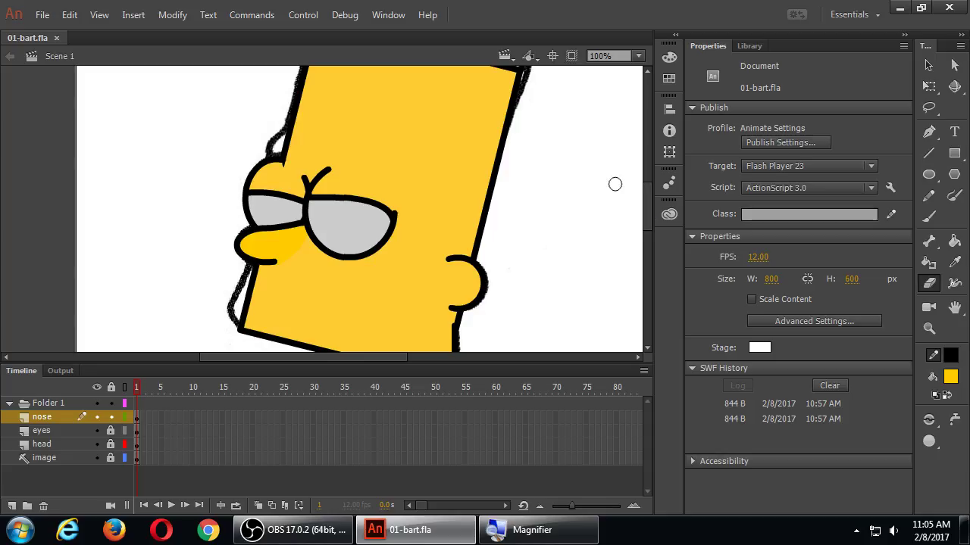
left_click_drag(643, 204, 648, 194)
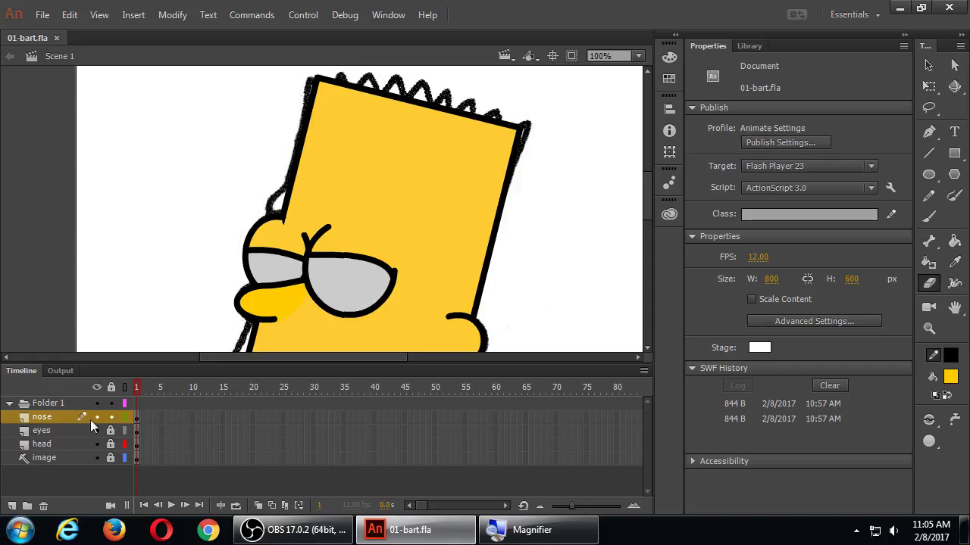
left_click(34, 416)
left_click(51, 445)
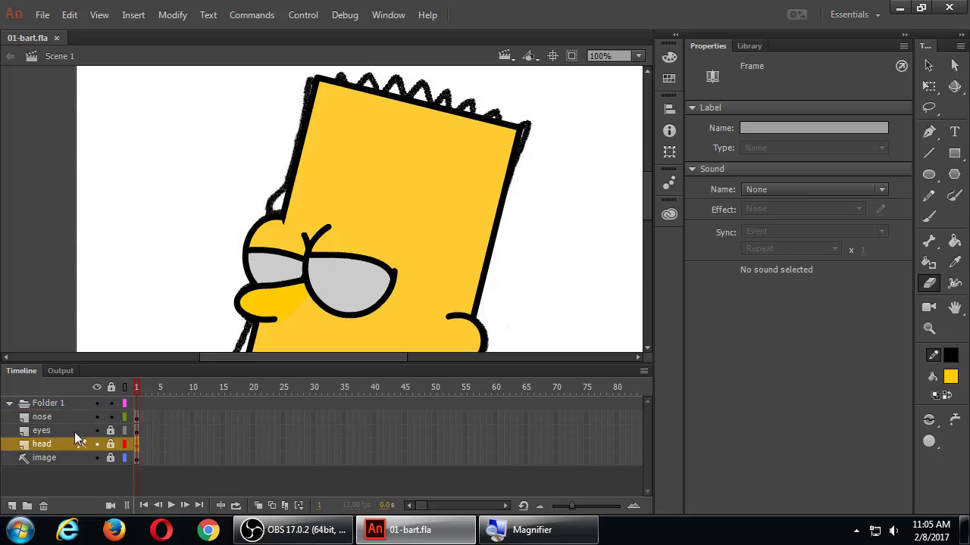
left_click(111, 416)
left_click(111, 444)
- Draw crossing straight lines along the head's top edge with the Line tool to trace the zigzag hair and right corner spike
left_click(930, 156)
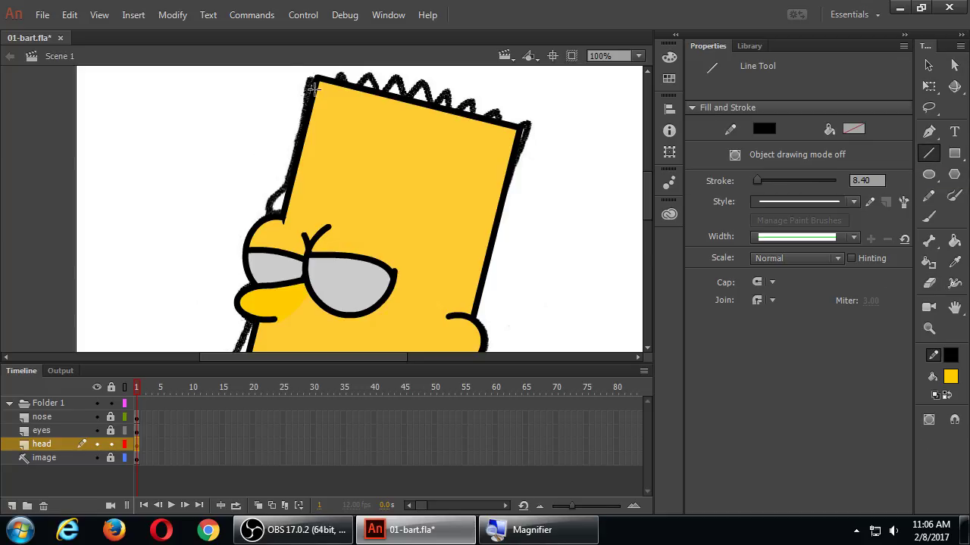
left_click_drag(307, 97, 313, 77)
mouse_move(491, 104)
left_mouse_down()
mouse_move(513, 141)
mouse_move(498, 114)
mouse_move(508, 107)
mouse_move(519, 127)
mouse_move(535, 119)
mouse_move(503, 173)
left_mouse_up()
mouse_move(470, 97)
left_mouse_down()
mouse_move(485, 133)
mouse_move(447, 88)
left_mouse_up()
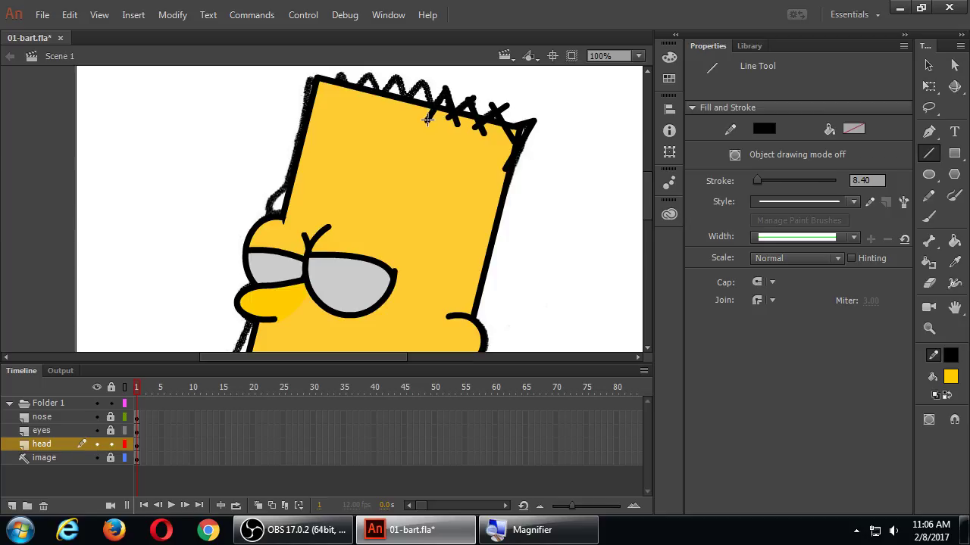
mouse_move(425, 121)
left_mouse_down()
mouse_move(437, 89)
mouse_move(444, 121)
mouse_move(397, 88)
mouse_move(415, 111)
left_mouse_up()
mouse_move(393, 77)
left_mouse_down()
mouse_move(382, 102)
mouse_move(371, 76)
mouse_move(388, 102)
mouse_move(366, 85)
mouse_move(371, 72)
mouse_move(347, 87)
mouse_move(341, 72)
mouse_move(364, 104)
mouse_move(341, 73)
mouse_move(327, 102)
left_mouse_up()
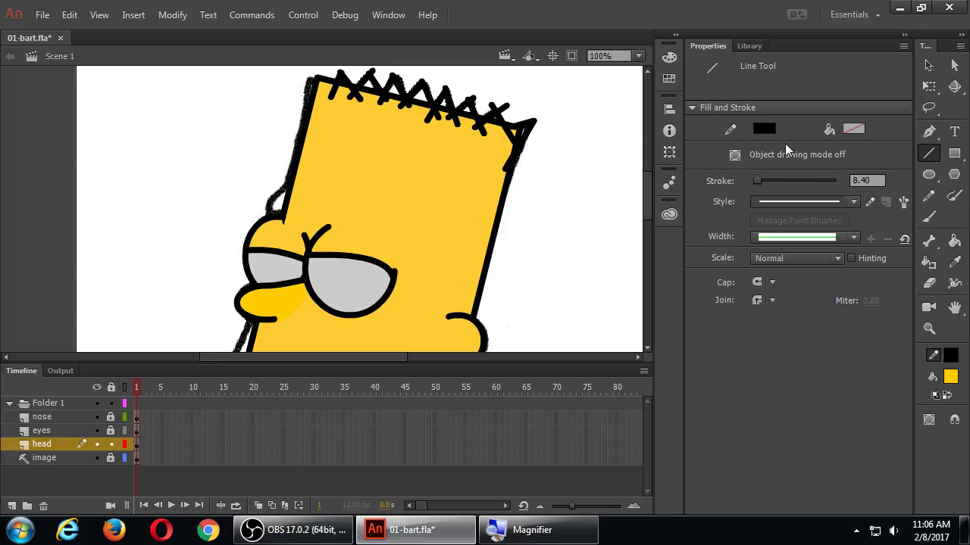
- Set the eraser to Faucet mode for clearing the excess hair line segments along the head's top edge
key("e")
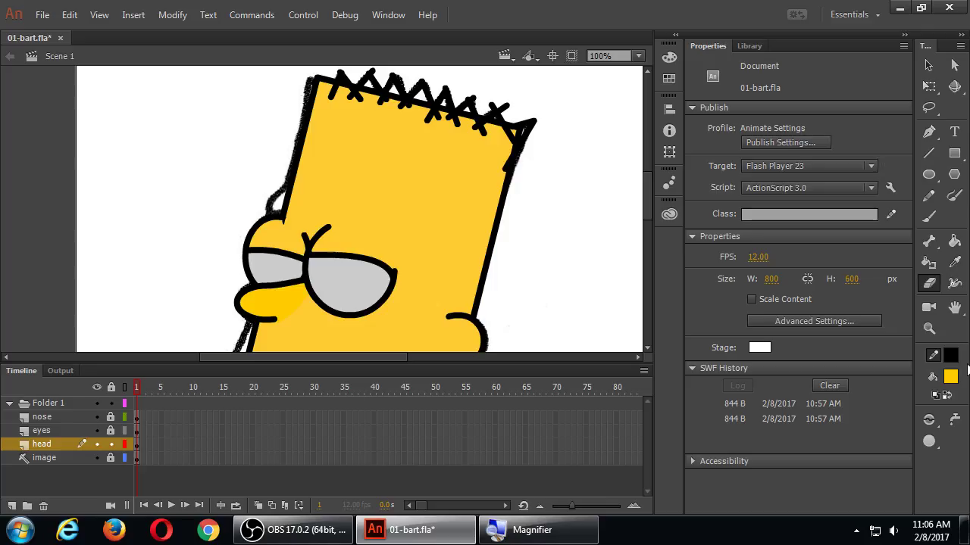
left_click(954, 419)
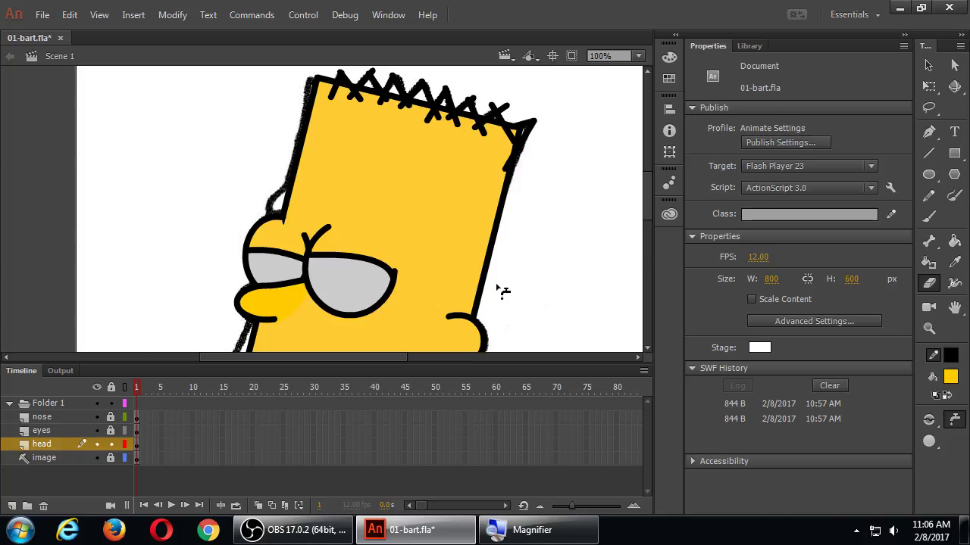
key("ctrl+=")
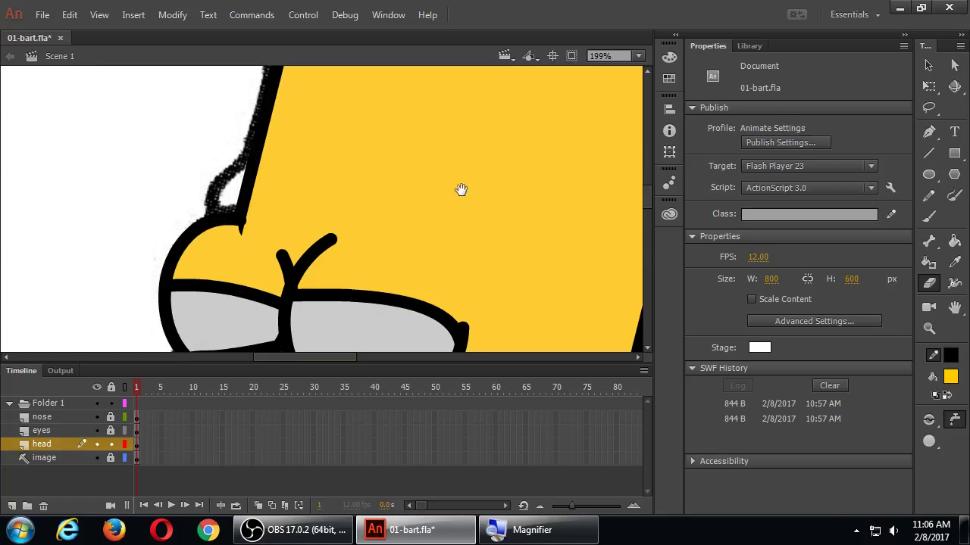
left_click_drag(462, 190, 385, 309)
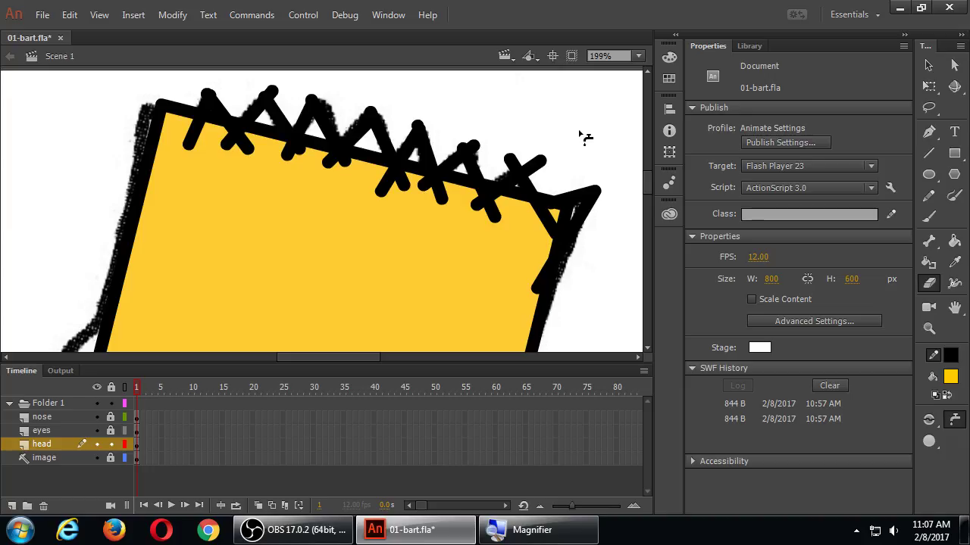
- Try deleting one overhanging line end beneath the hair spikes with the Selection tool, and undo the deletion
left_click(953, 419)
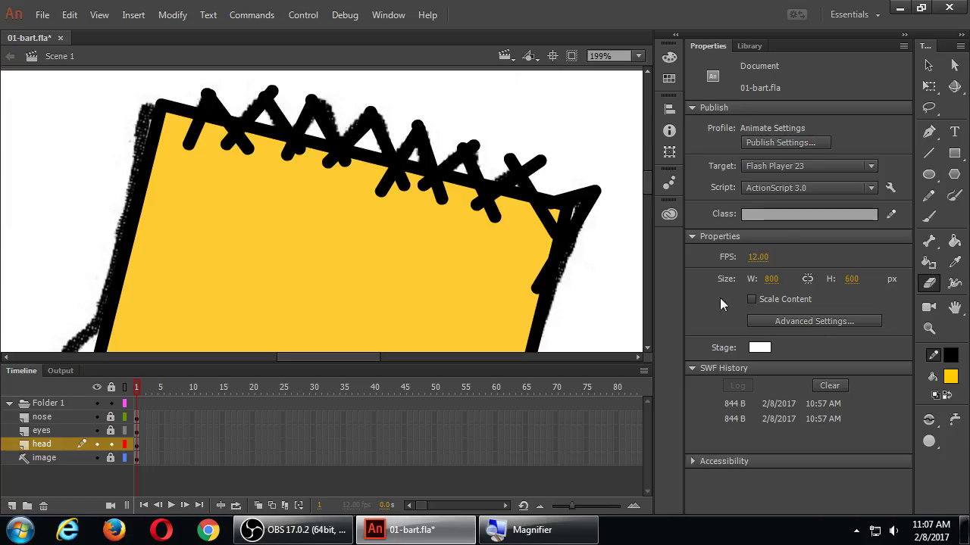
left_click(928, 66)
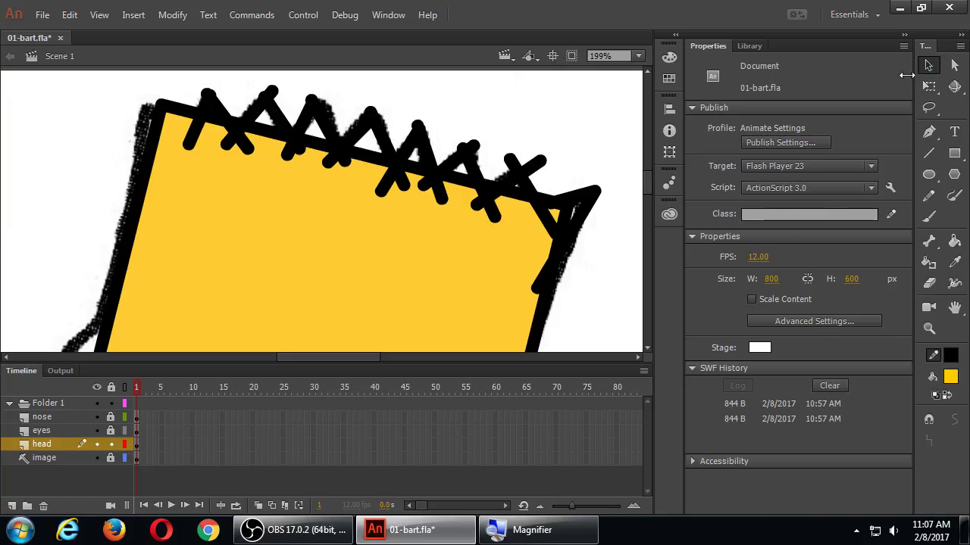
left_click(494, 218)
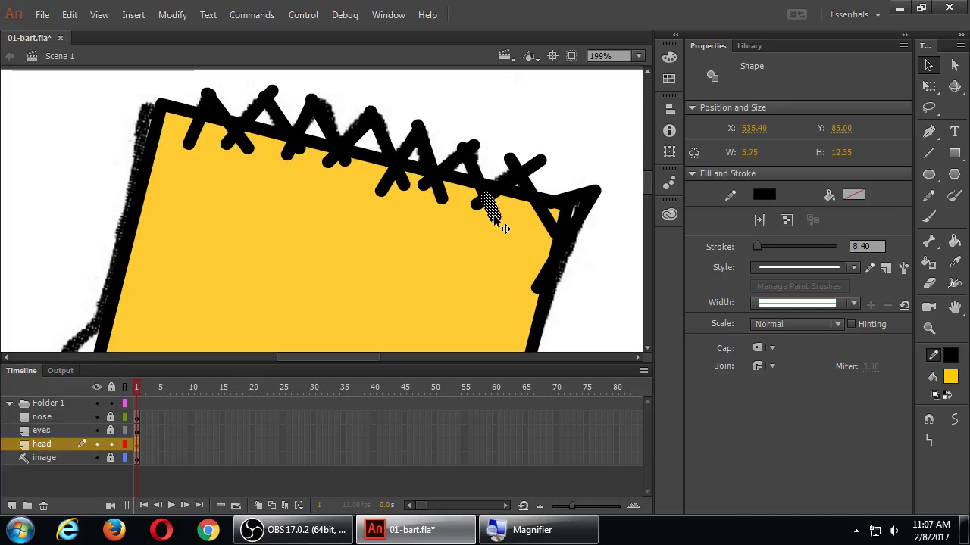
key("Delete")
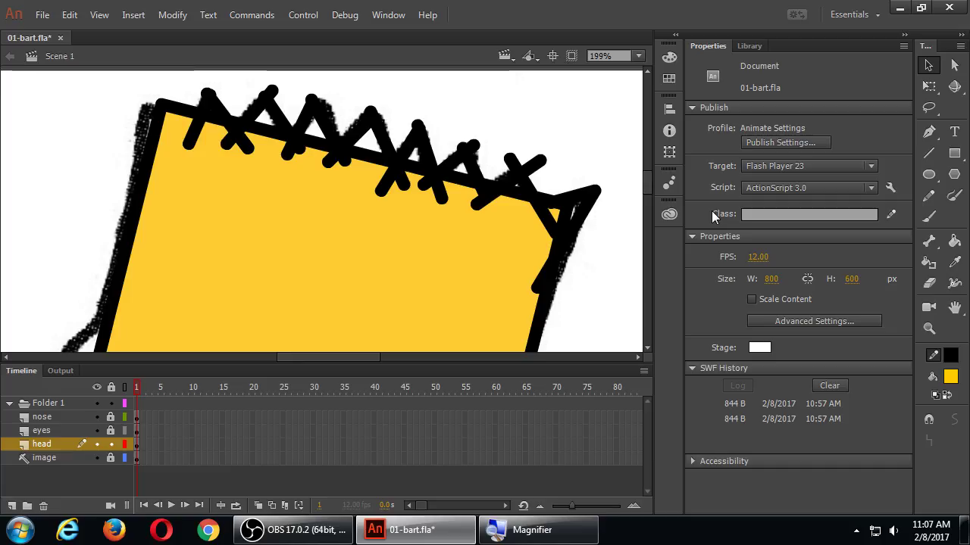
key("ctrl+z")
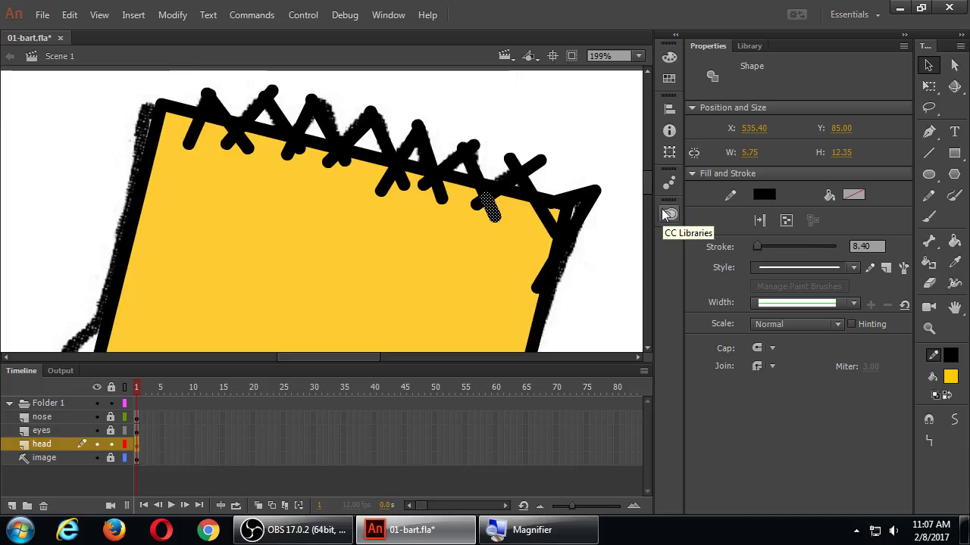
left_click(564, 135)
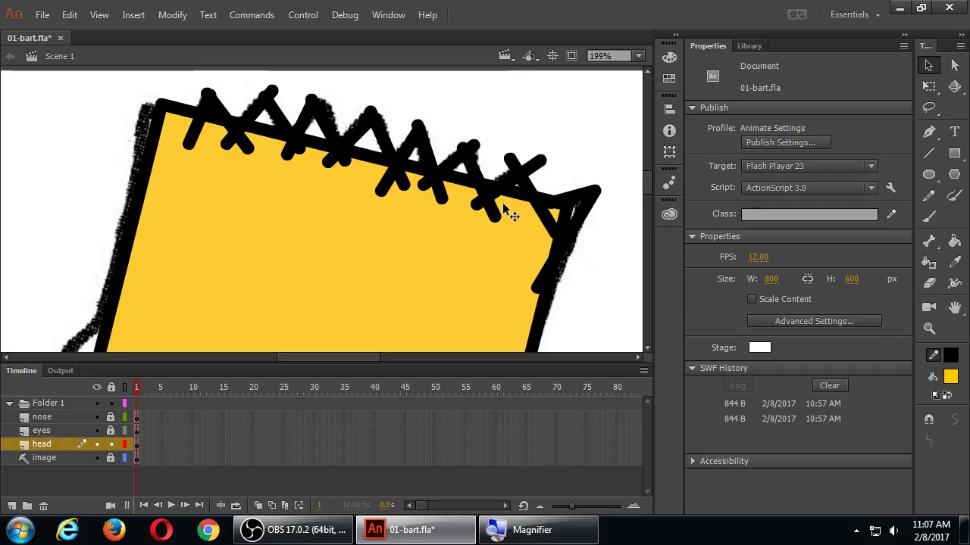
- Erase the overhanging line ends and the head's old top edge around the rightmost hair spikes using the eraser's Faucet mode
left_click(929, 284)
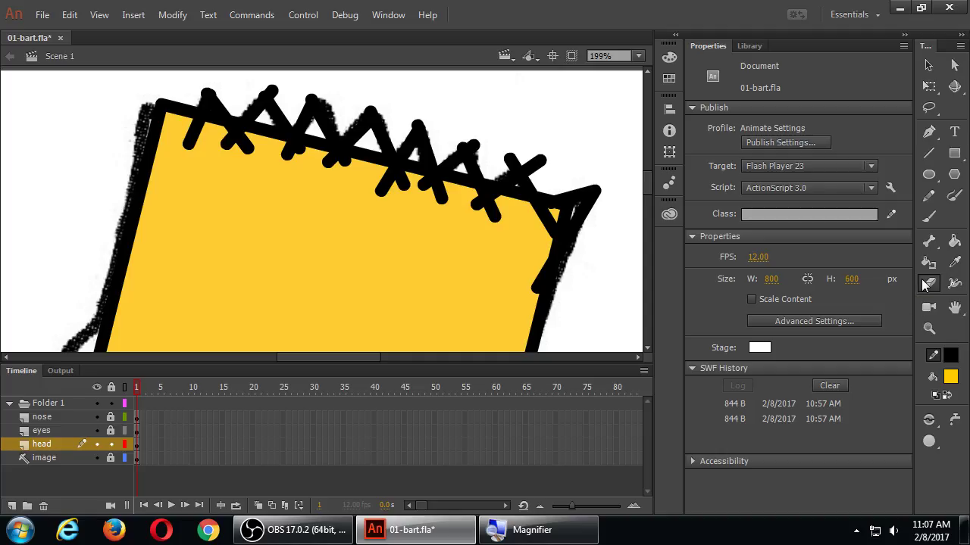
left_click(926, 283)
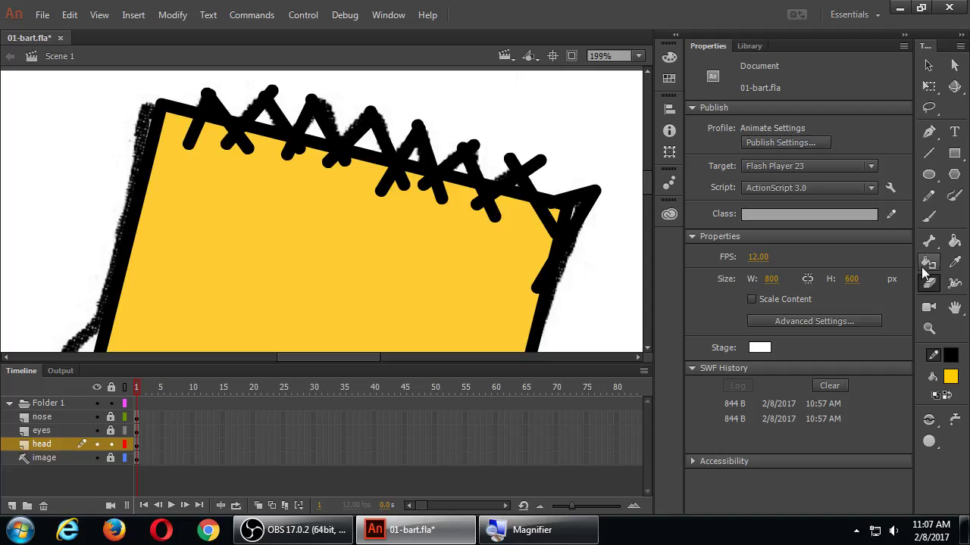
left_click(954, 419)
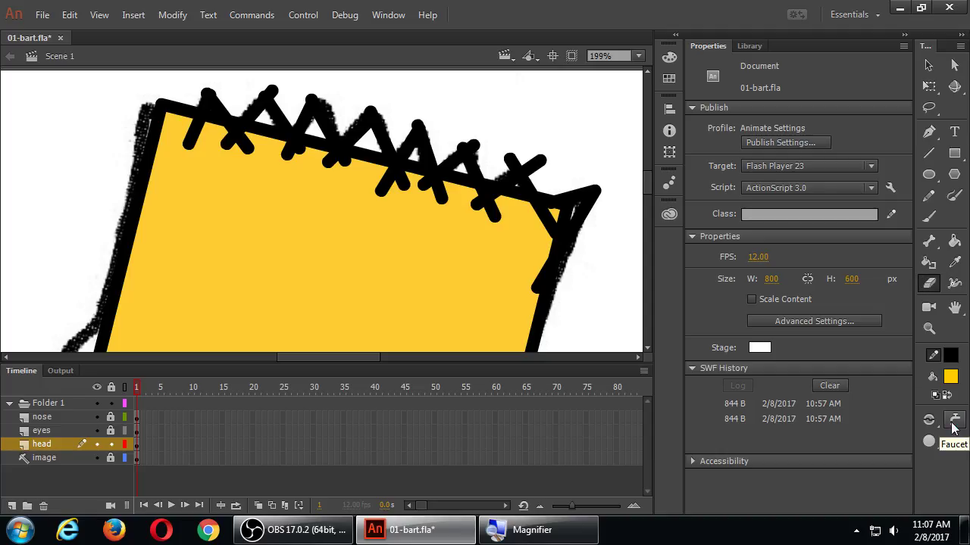
left_click(497, 216)
left_click(476, 211)
left_click(515, 165)
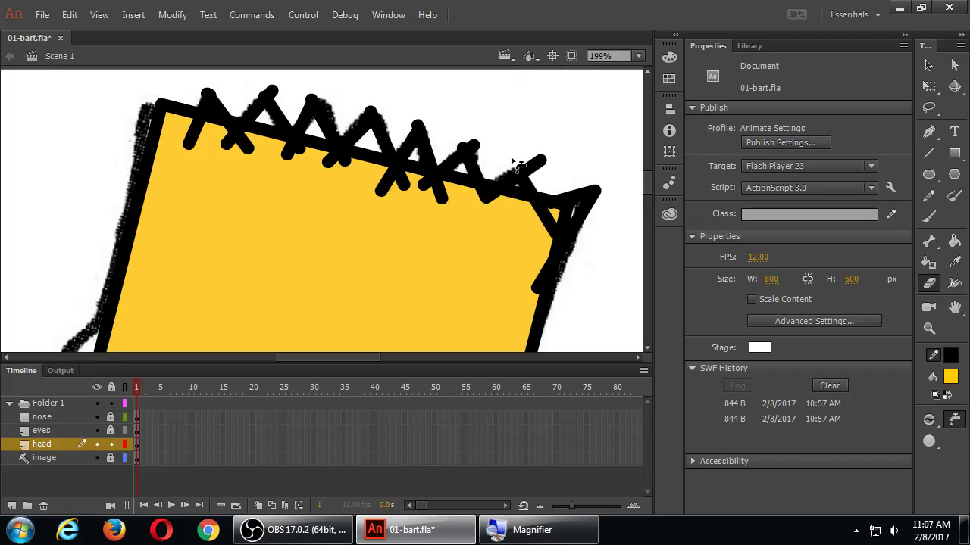
left_click(518, 167)
left_click(520, 201)
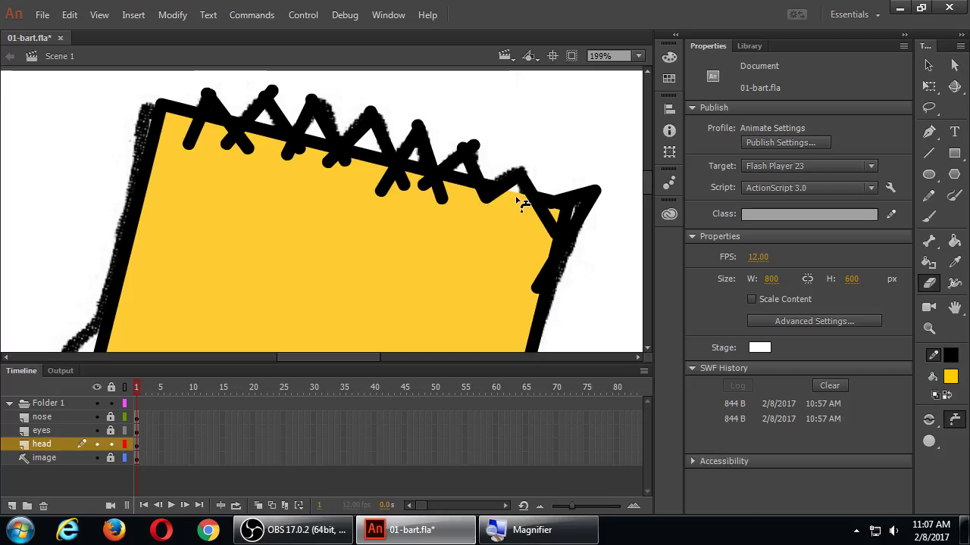
left_click(556, 222)
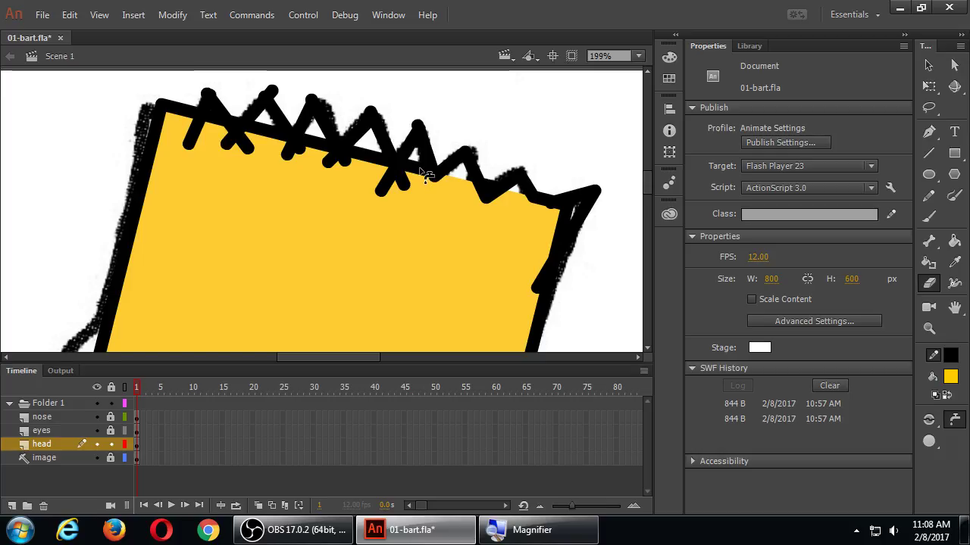
- Erase the remaining overhanging line ends and head edge segments beneath the middle and left hair spikes
left_click(385, 189)
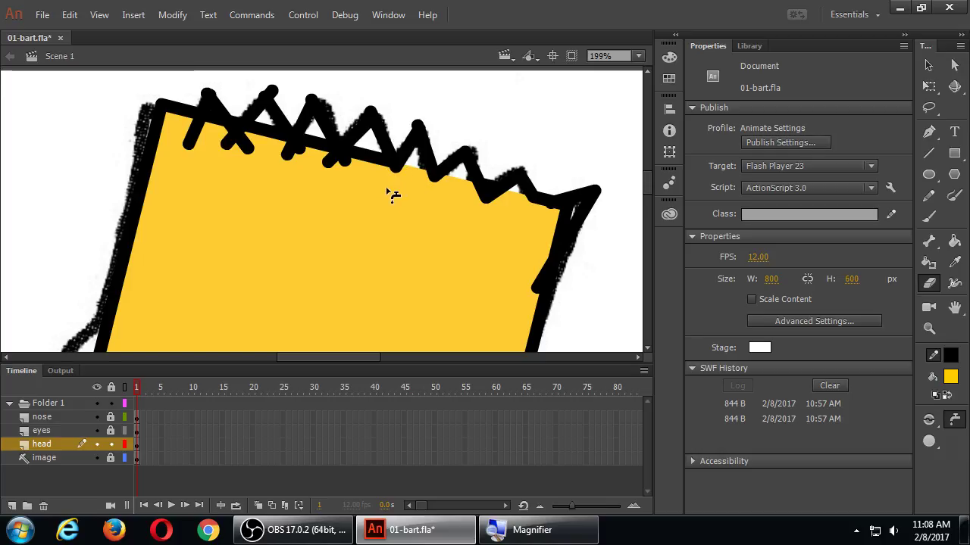
left_click(372, 163)
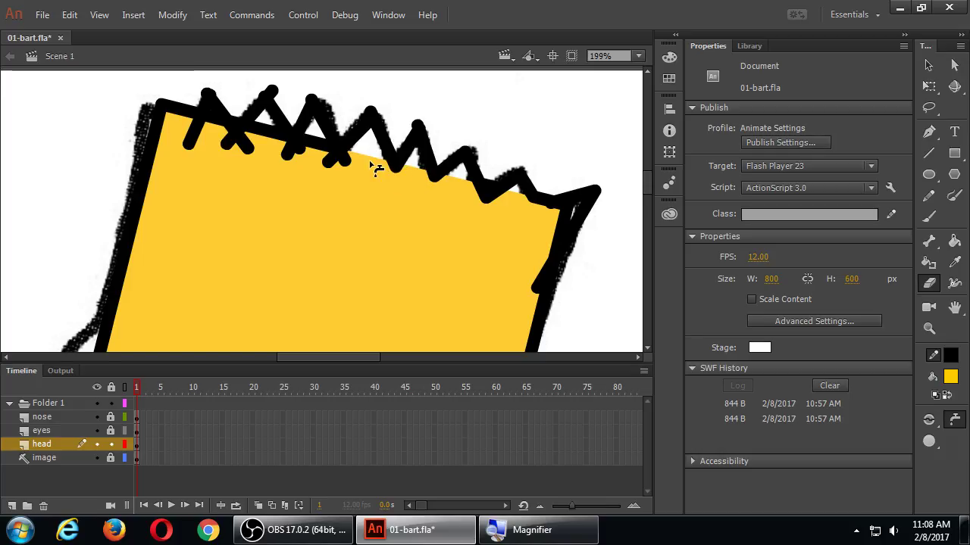
left_click(317, 156)
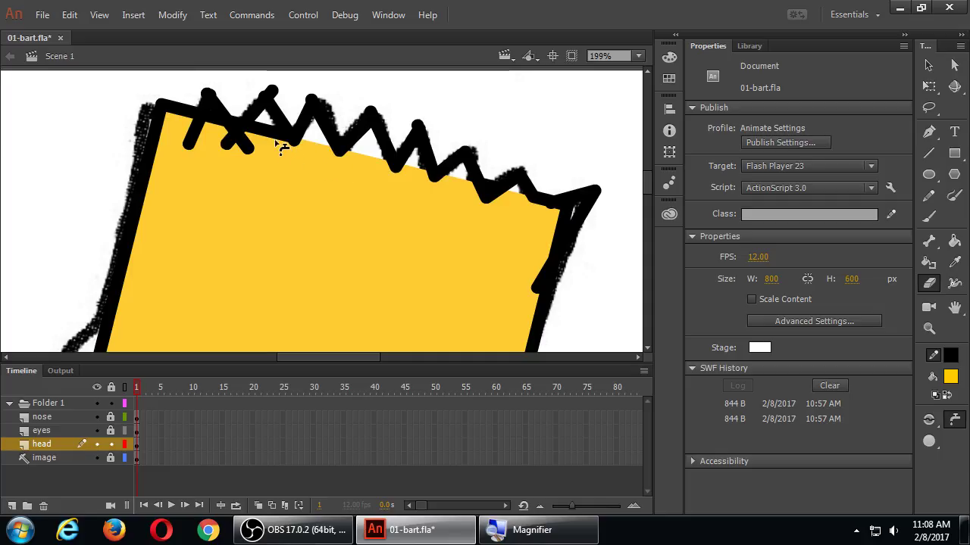
left_click(265, 143)
left_click(245, 148)
left_click(229, 144)
left_click(197, 140)
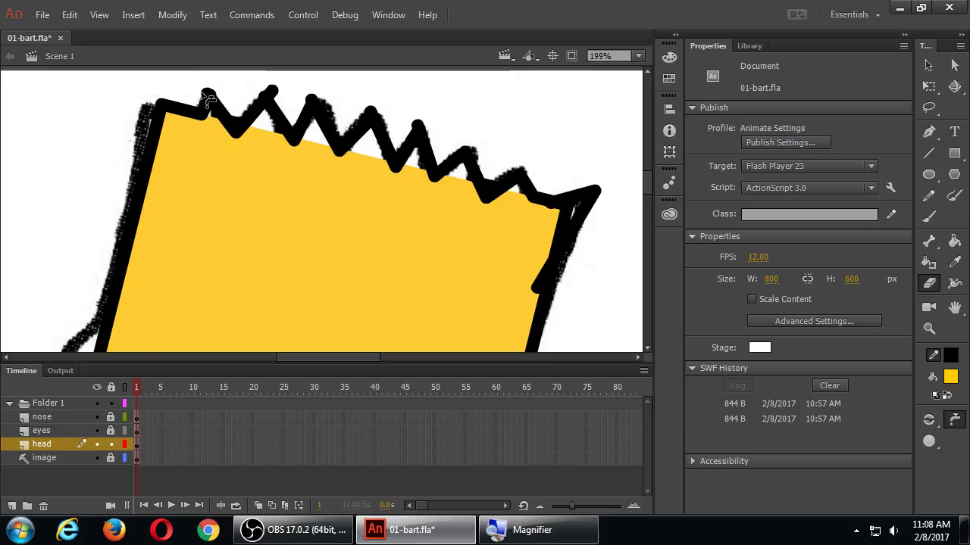
- Trim the overshooting line ends at the tips of the leftmost hair spikes
left_click(274, 93)
left_click(311, 99)
key("ctrl+z")
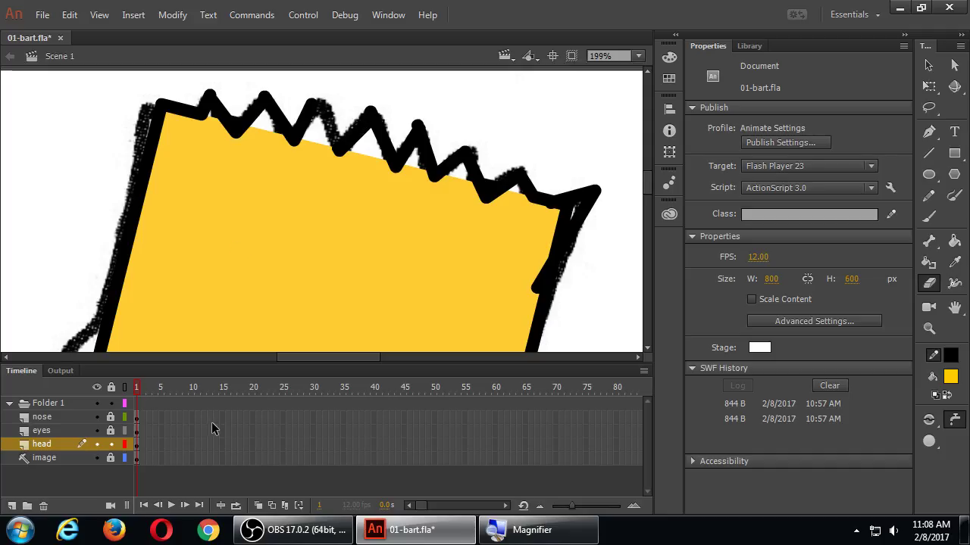
- Undo the erasure of the third spike's right side and hide the image layer
left_click(97, 459)
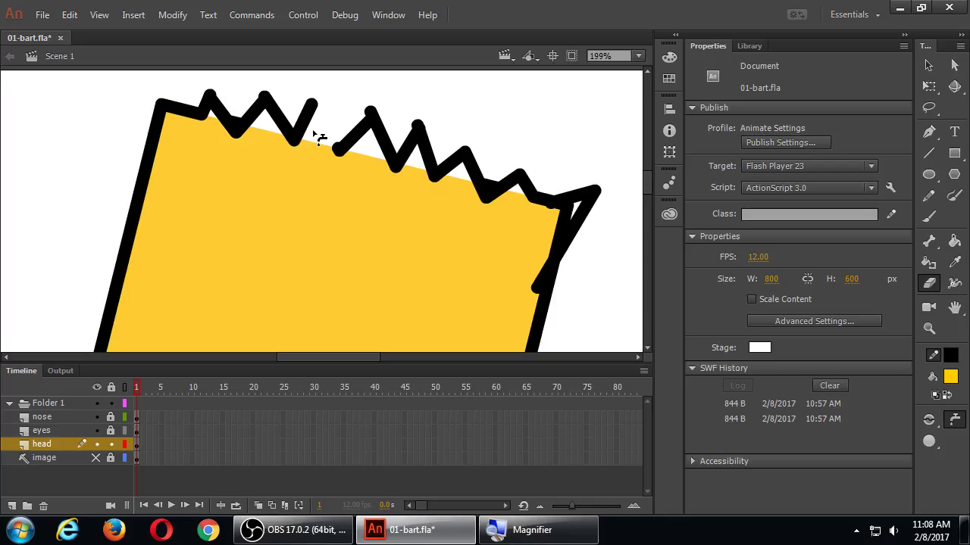
key("ctrl+z")
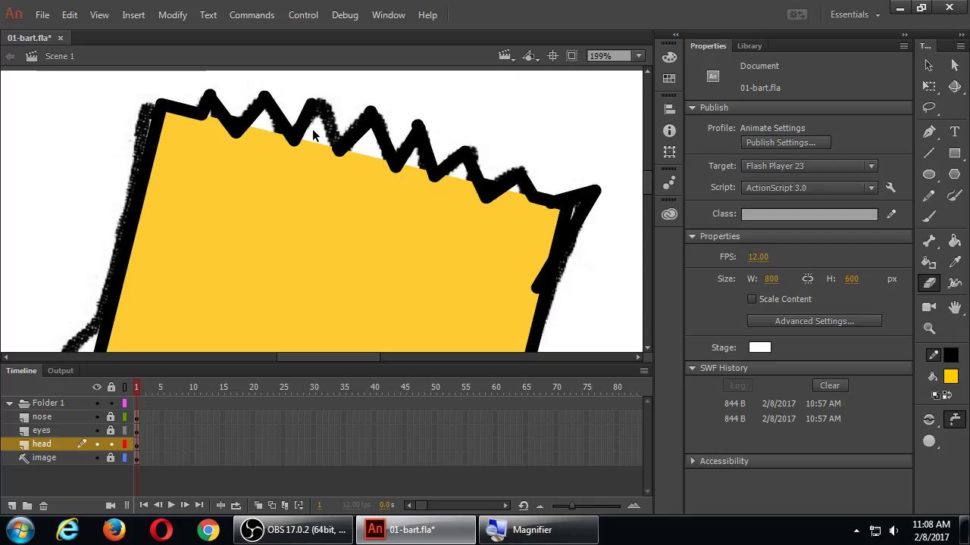
left_click(316, 139)
left_click(97, 458)
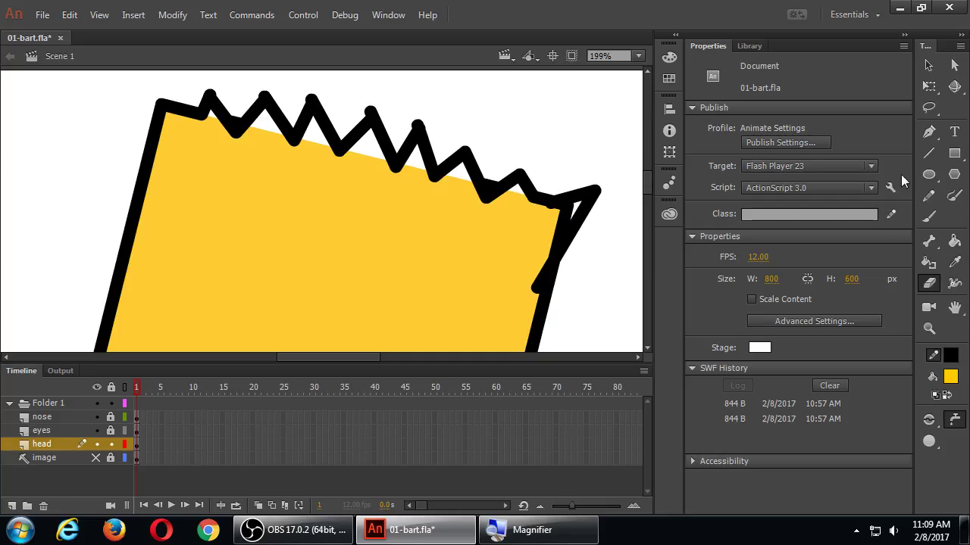
- Erase the old head edge segment running inside the right corner spike
left_click(955, 241)
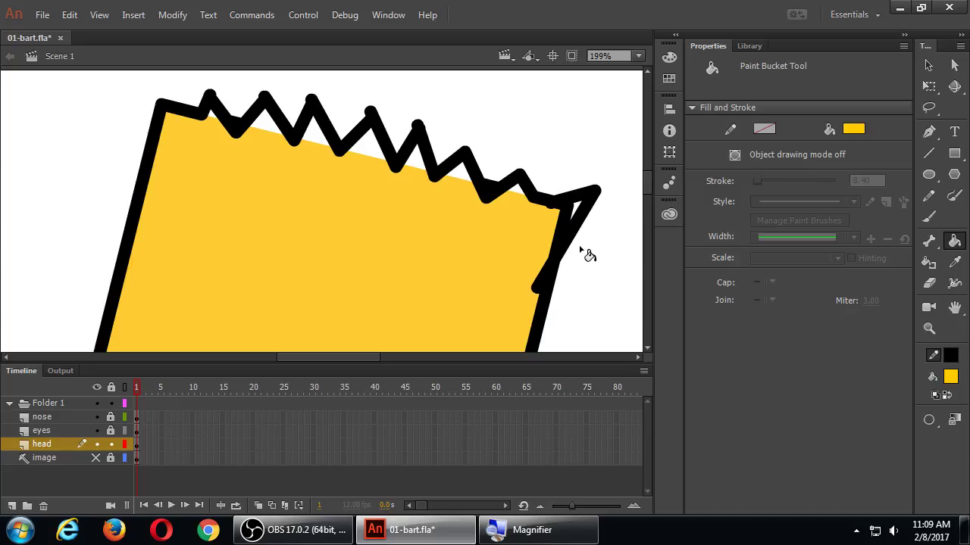
key("e")
left_click(563, 220)
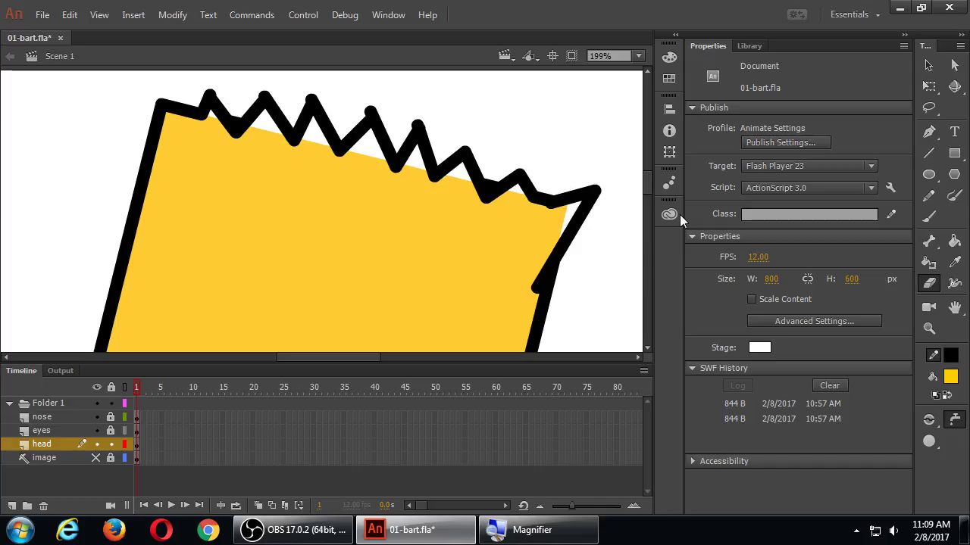
- Fill the white gaps inside the right corner spike and most of the hair spikes with yellow using the Paint Bucket
key("k")
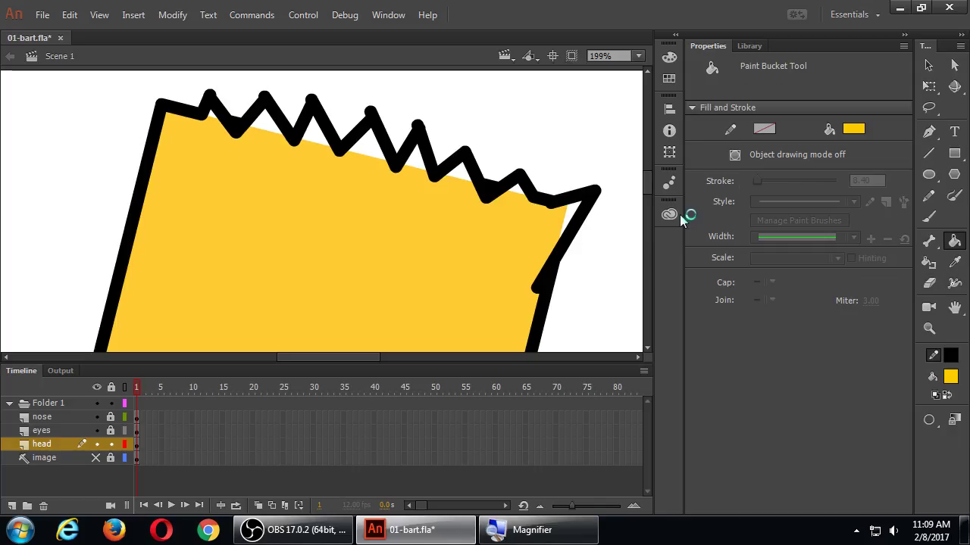
left_click(571, 219)
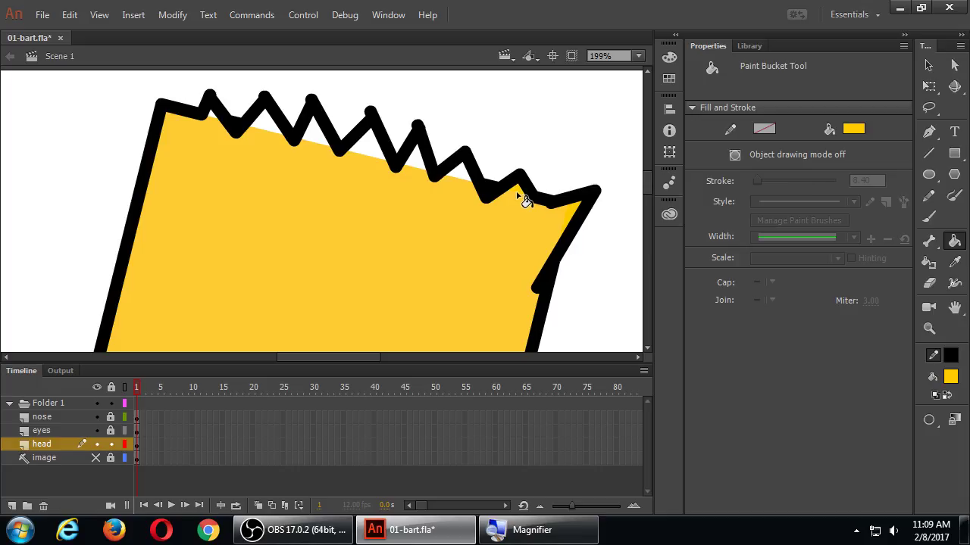
left_click(466, 184)
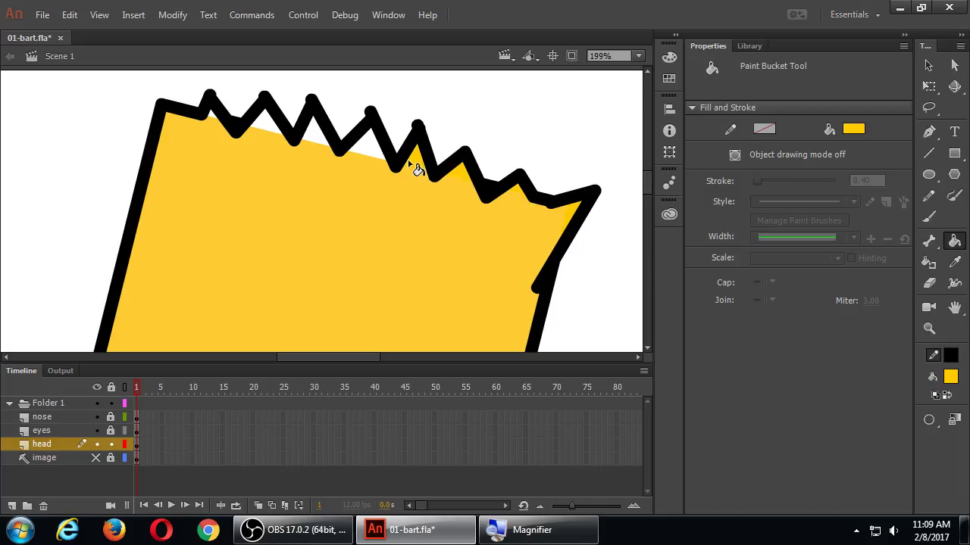
left_click(269, 124)
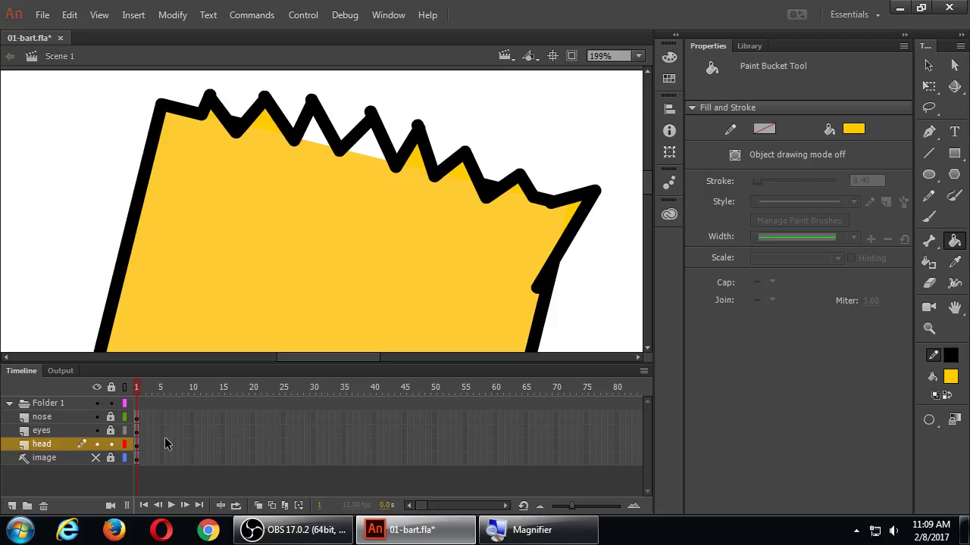
- Show the head layer as outlines to examine the hair lines for gaps at the spike tips
left_click(125, 445)
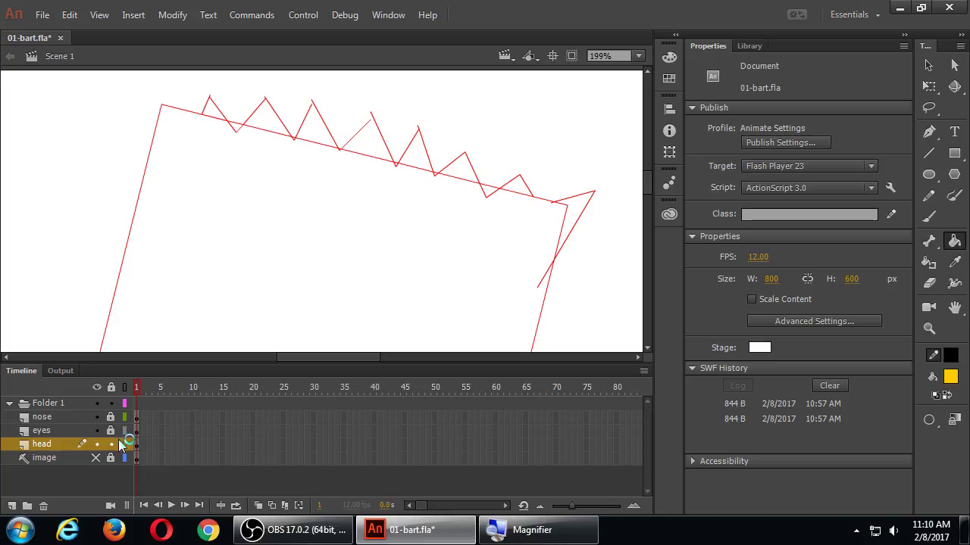
left_click(125, 445)
left_click(125, 445)
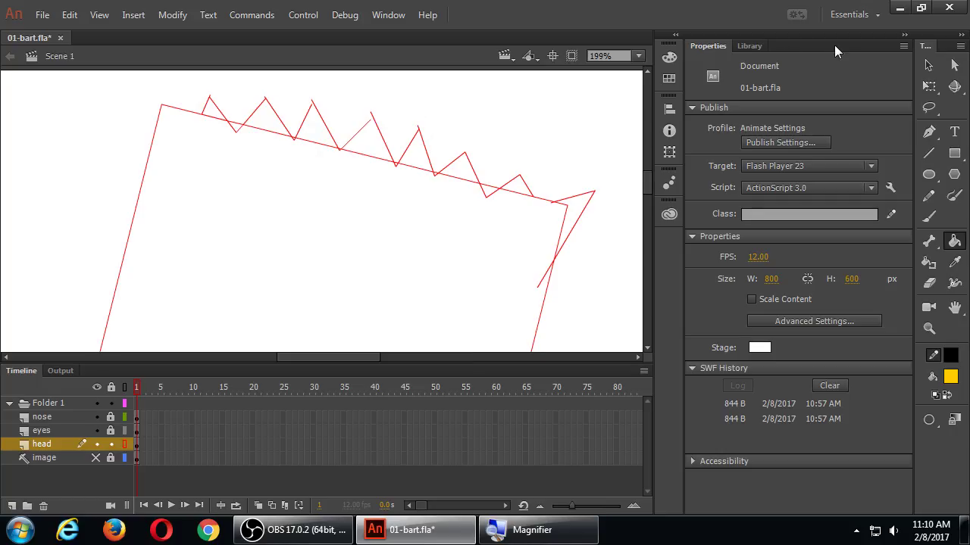
- Close the gaps at the third and fourth spike tips by joining the line ends, and restore the head layer's filled display
left_click(929, 65)
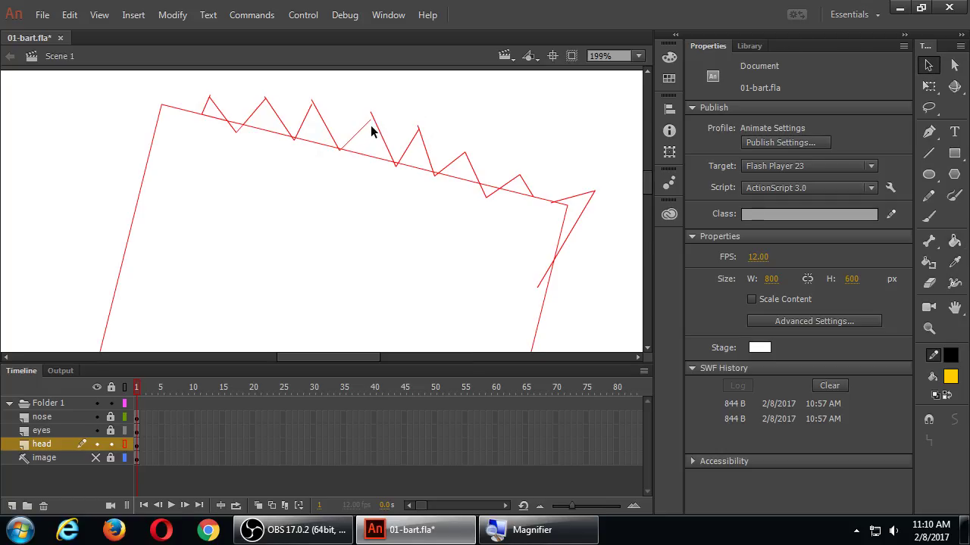
left_click_drag(372, 121, 378, 115)
left_click_drag(318, 104, 315, 103)
left_click(125, 444)
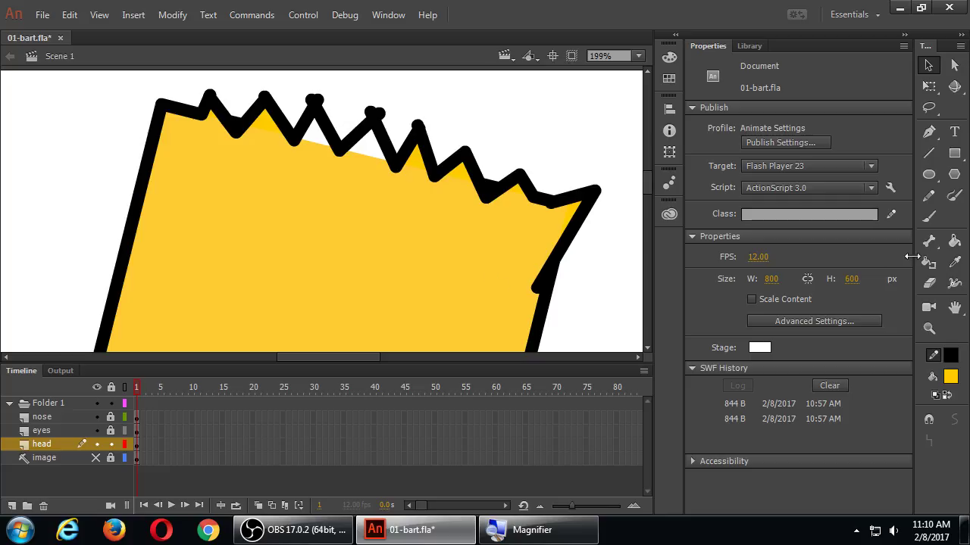
- Fill the white third and fourth hair spikes with yellow using the Paint Bucket
left_click(953, 241)
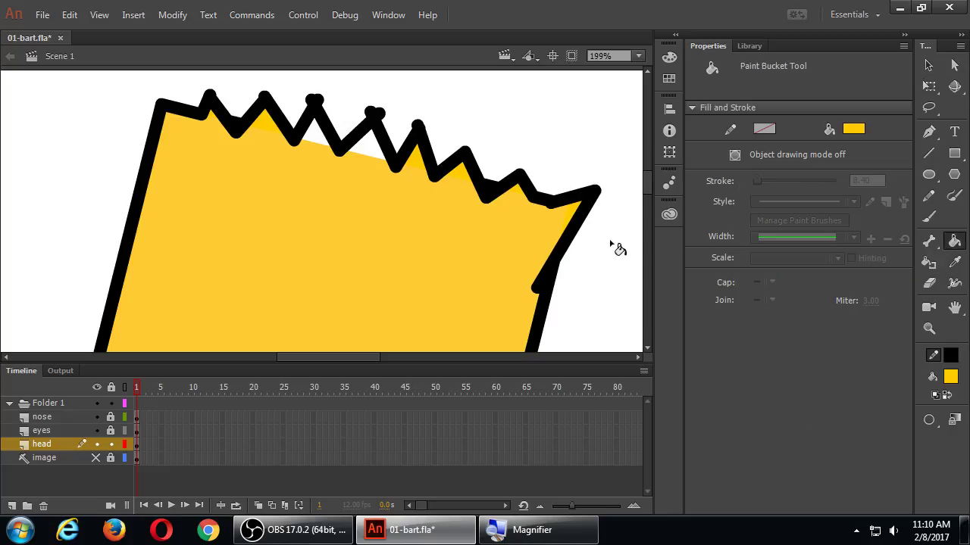
left_click(386, 160)
left_click(326, 144)
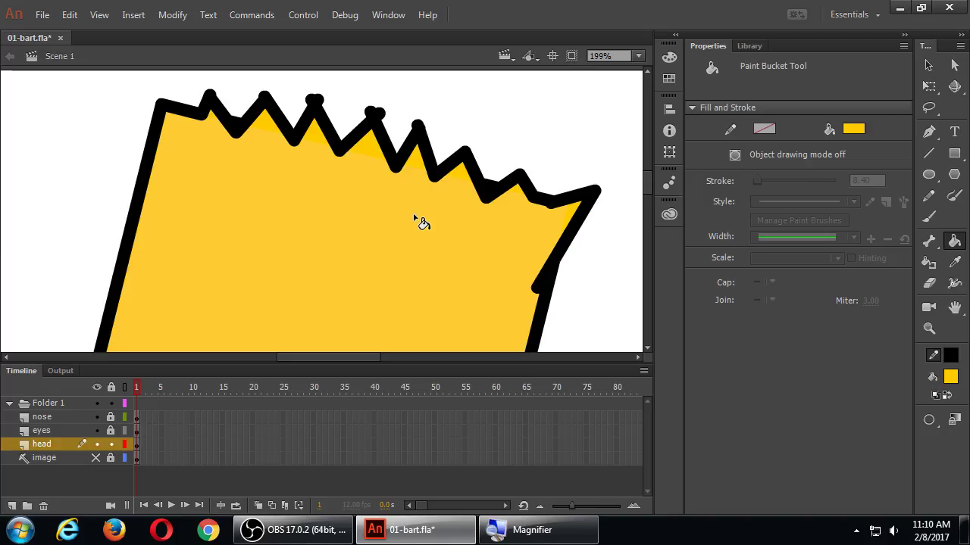
- Erase the leftover line stubs along the zigzag hair with the Eraser's faucet mode, undoing any erasure of needed spike edges
key("e")
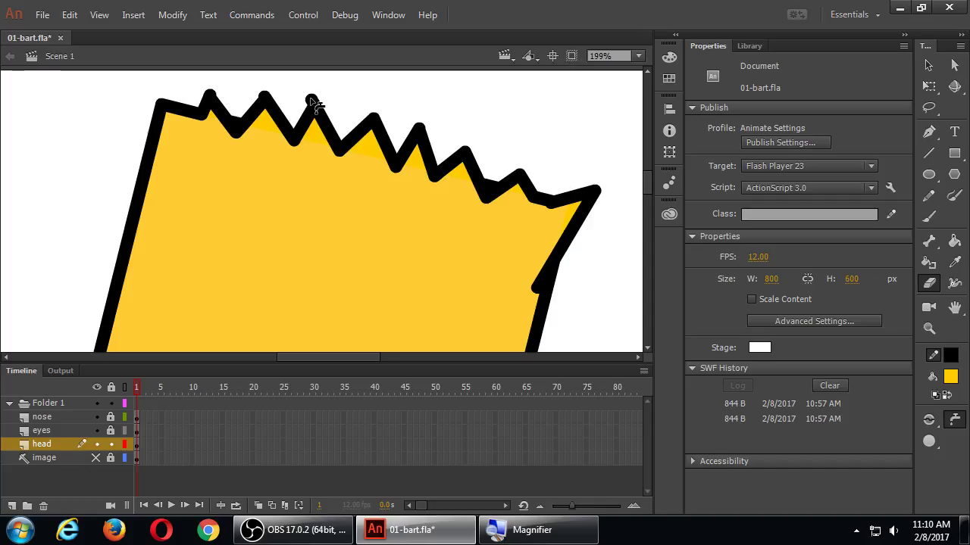
left_click(263, 98)
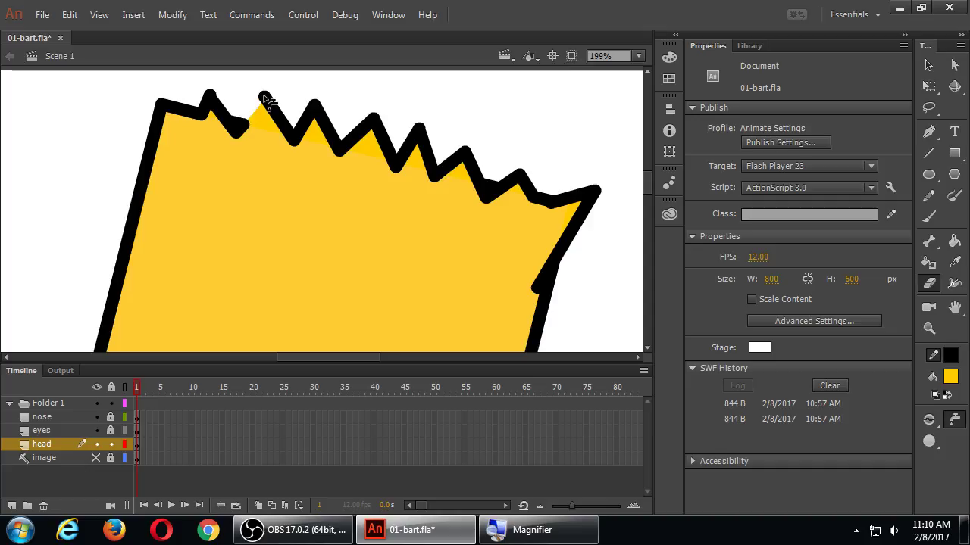
key("ctrl+z")
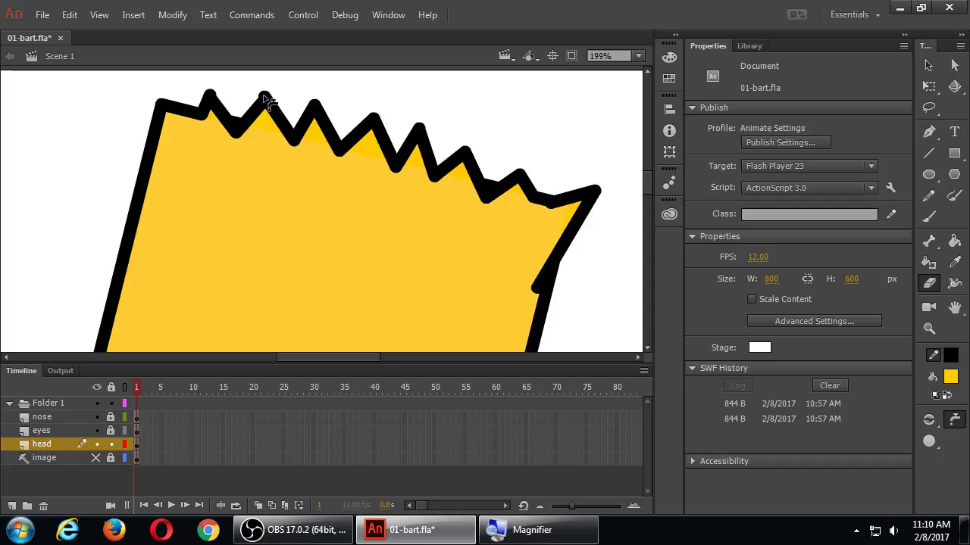
left_click(210, 99)
key("ctrl+z")
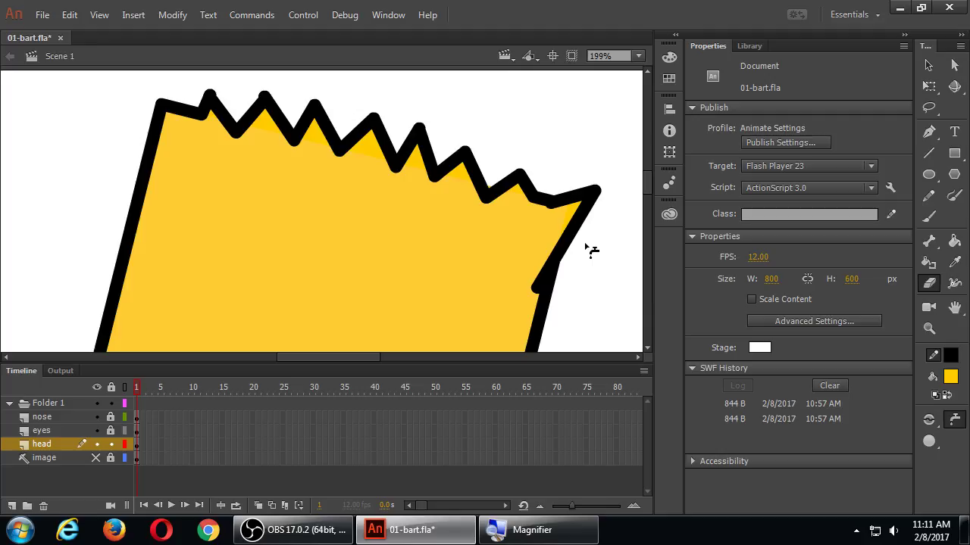
- Save the document and check the head's cleaned-up hair in outline and normal display
key("ctrl+s")
left_click(126, 445)
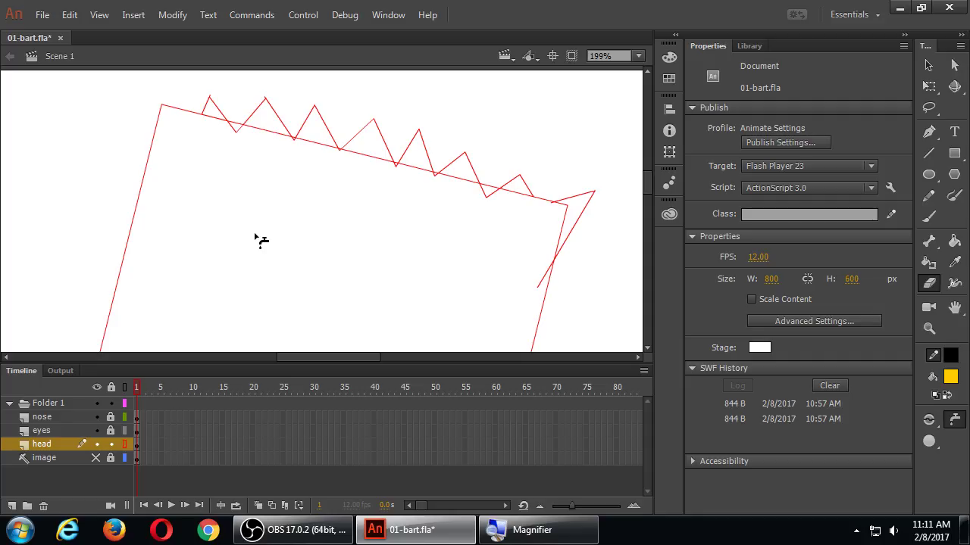
key("ctrl+s")
left_click(124, 444)
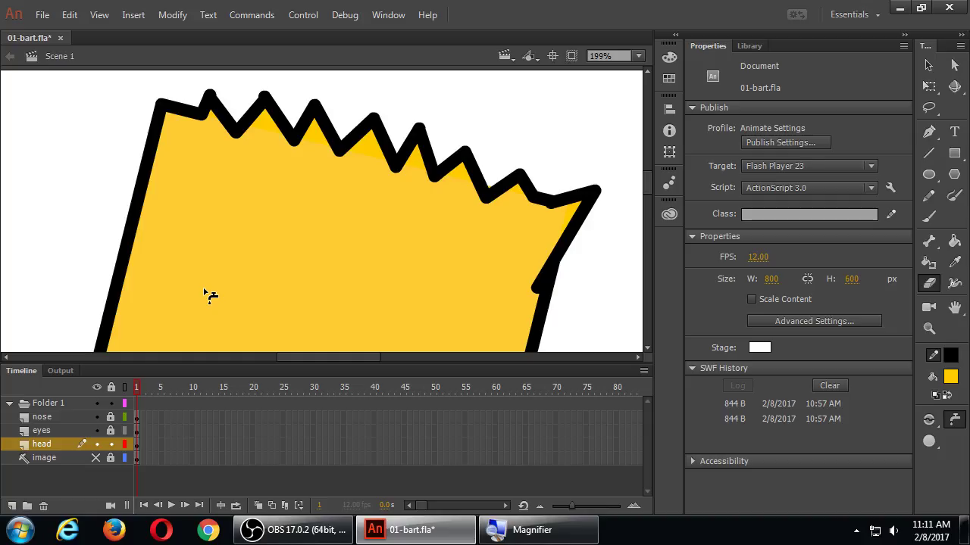
key("ctrl+minus")
key("ctrl+minus")
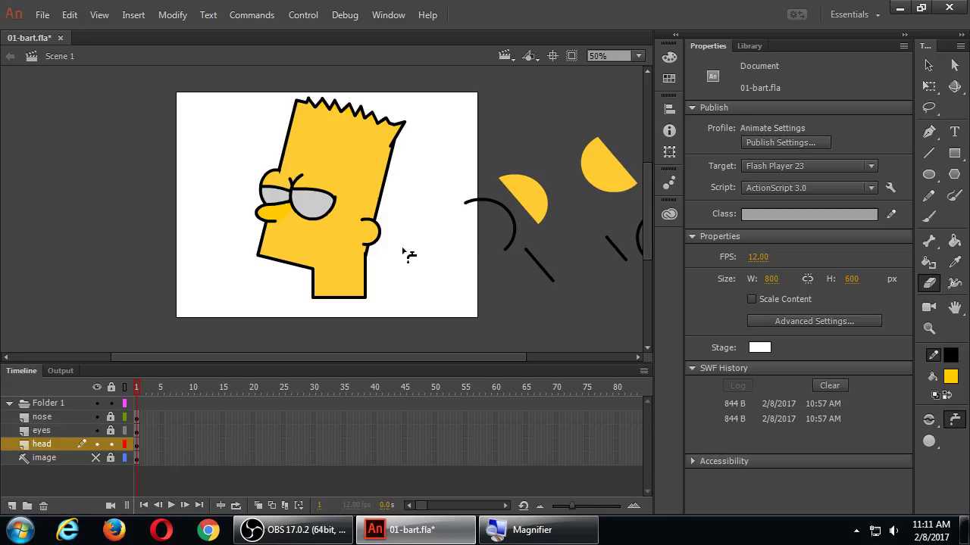
- Select the head outline with the Subselection tool to expose the anchor points of the hair
scroll(407, 254, "up", 3)
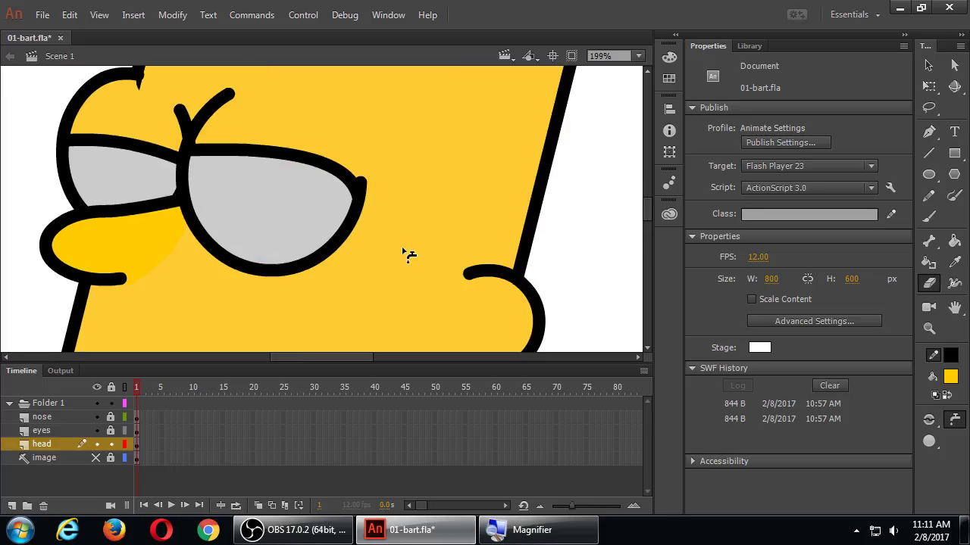
left_click_drag(428, 133, 422, 271)
left_click_drag(411, 149, 414, 257)
left_click_drag(394, 113, 389, 236)
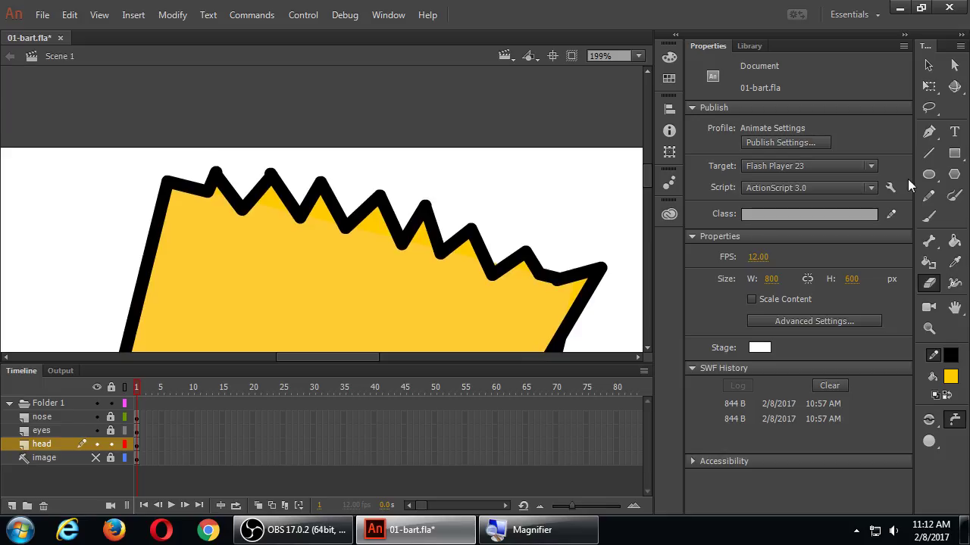
left_click(954, 66)
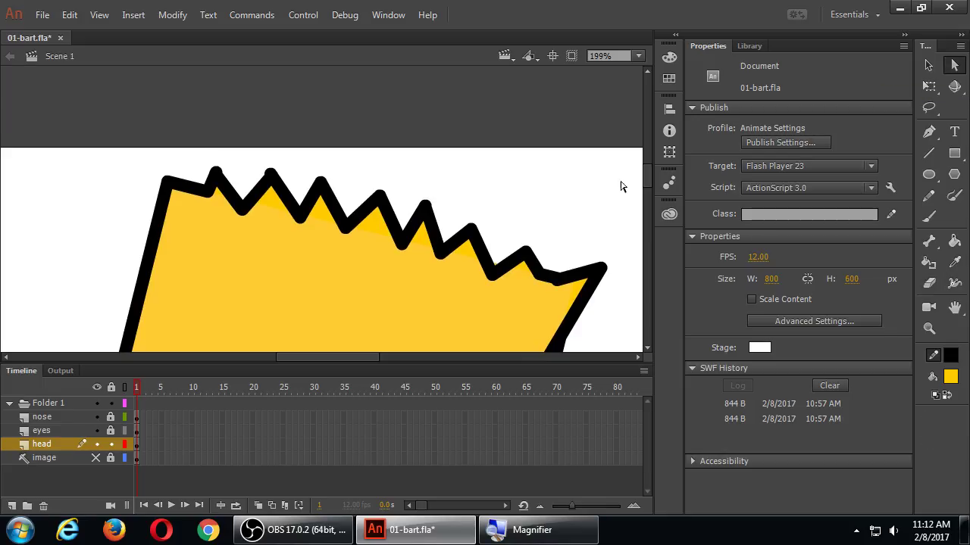
left_click(429, 217)
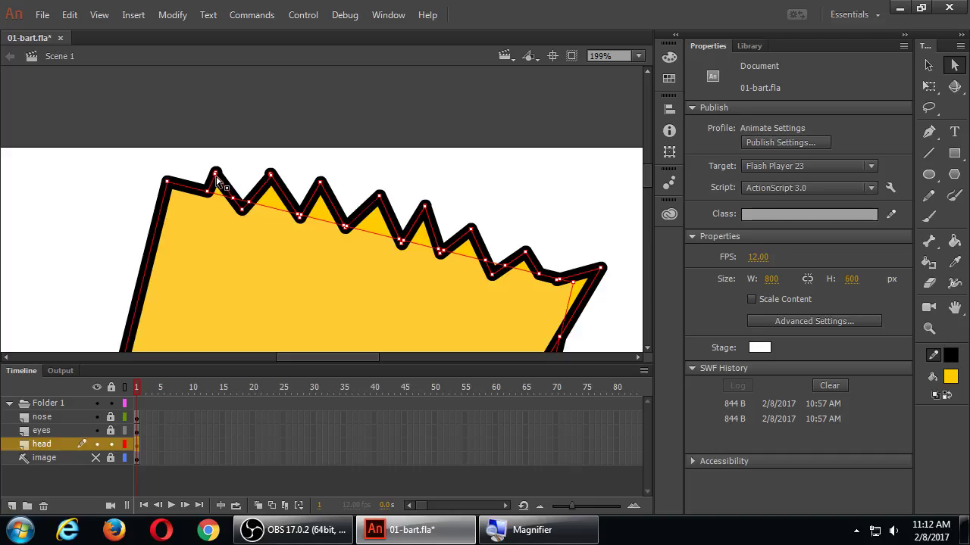
- Try to shift the tips of the first two hair spikes to the right
left_click_drag(223, 167, 249, 165)
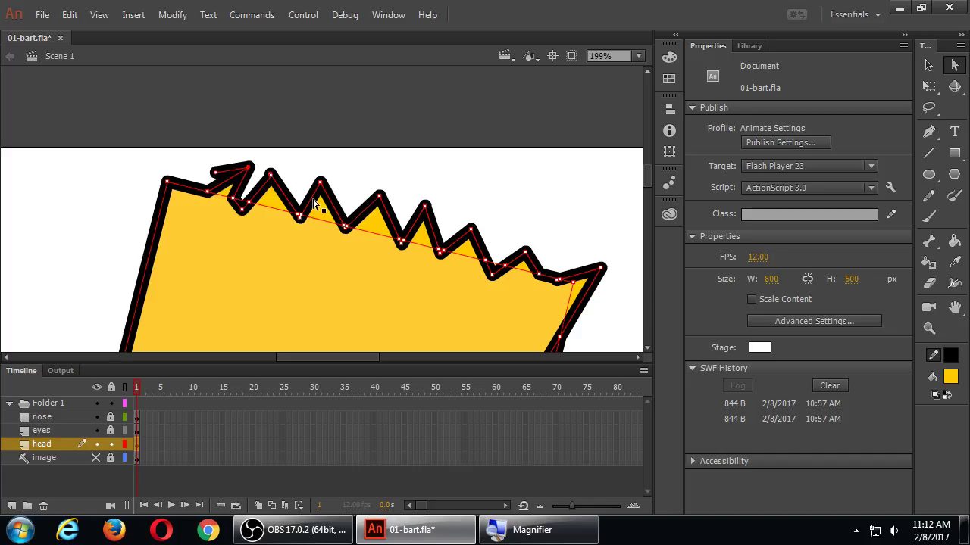
left_click_drag(271, 175, 294, 174)
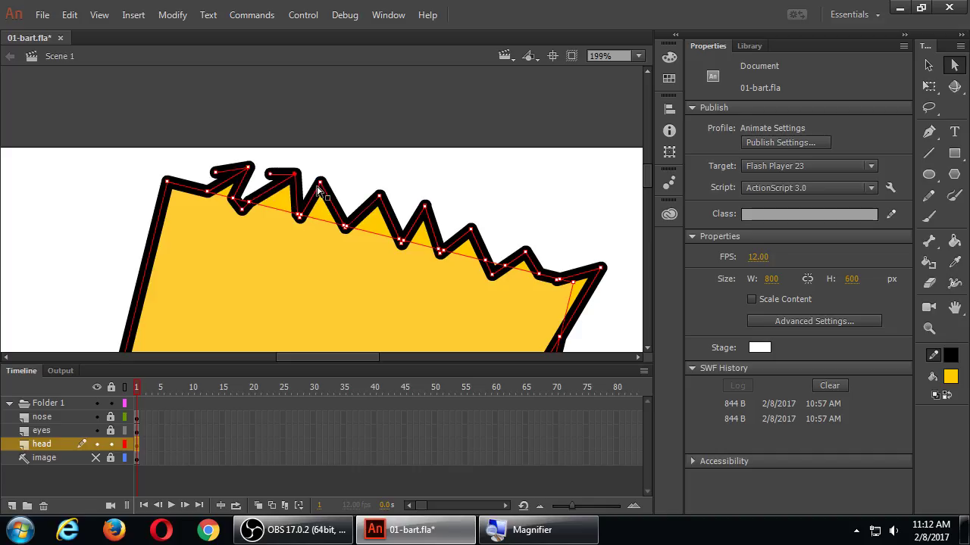
key("ctrl+z")
key("ctrl+z")
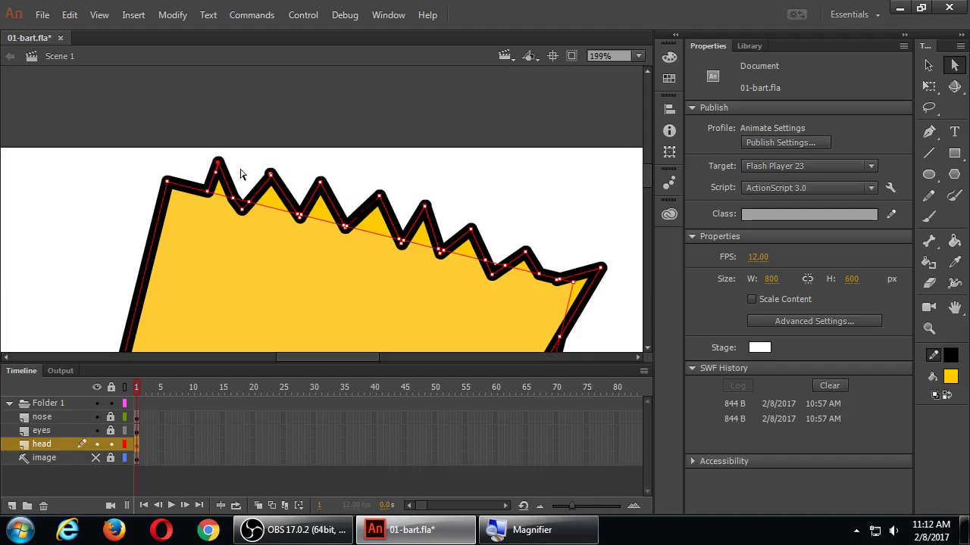
- Raise the head's upper left corner into a spike and move the right corner spike's tip slightly inward
left_click(242, 174)
left_click(176, 191)
left_click_drag(167, 181, 168, 159)
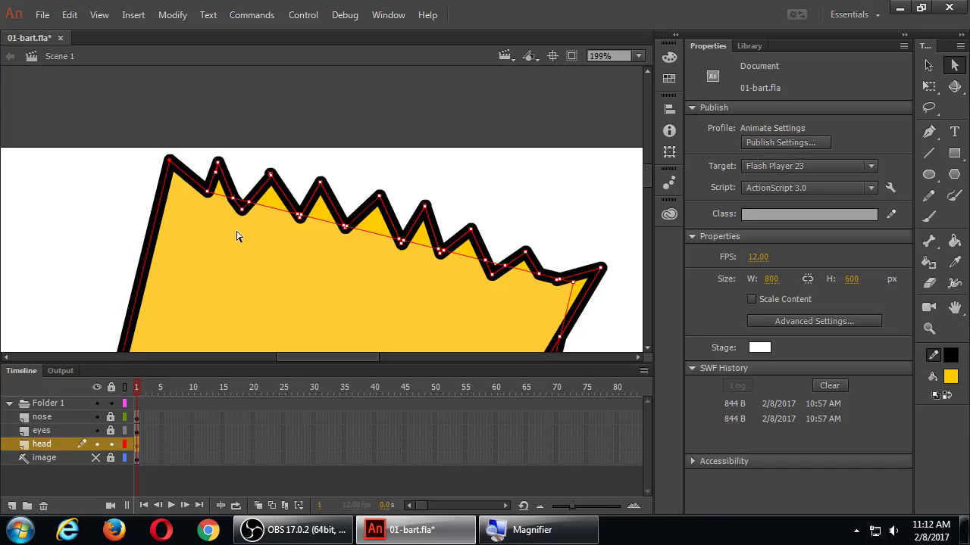
left_click(600, 270)
left_click_drag(596, 279, 592, 283)
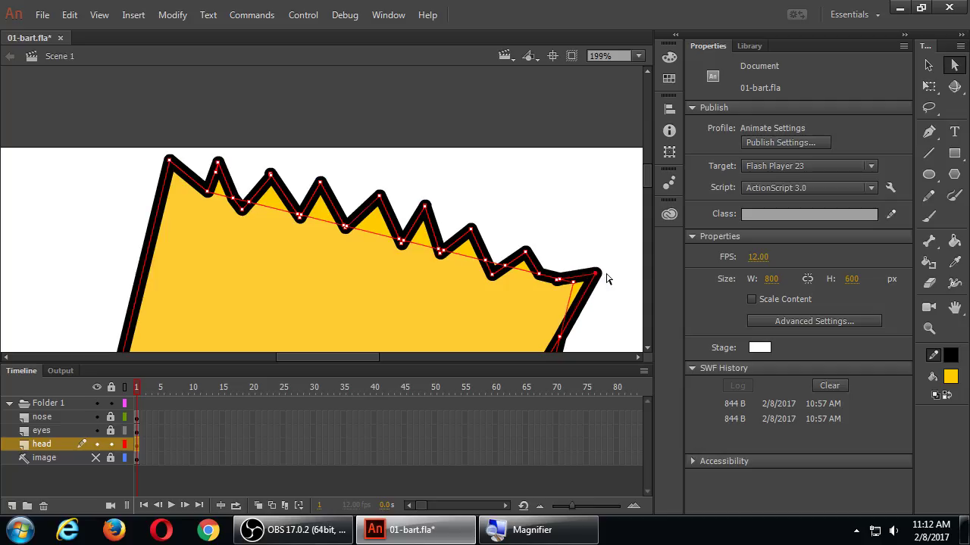
- Make the third through seventh hair spikes taller by moving their tips up and slightly to the right
left_click_drag(527, 254, 531, 247)
mouse_move(471, 232)
left_mouse_down()
mouse_move(476, 217)
mouse_move(433, 205)
mouse_move(453, 203)
left_mouse_up()
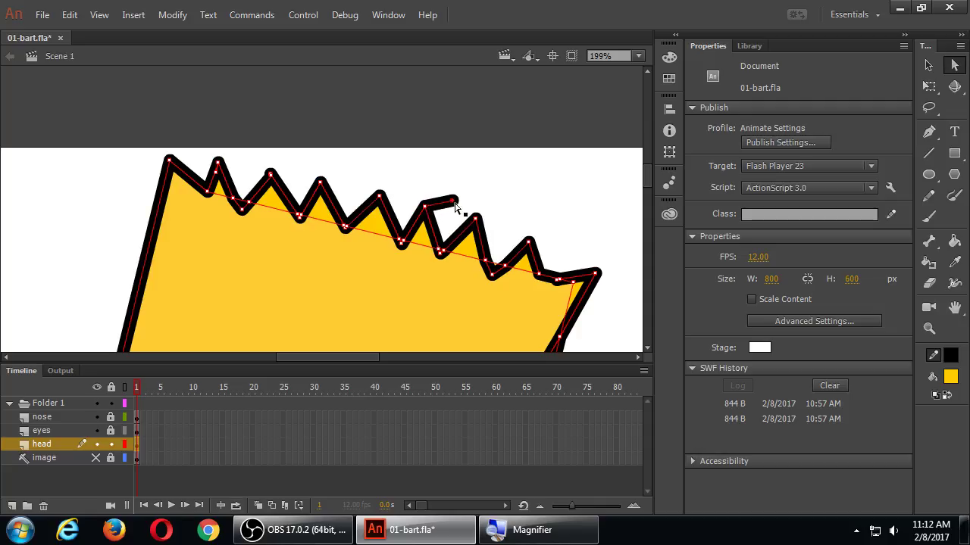
key("ctrl+z")
left_click_drag(425, 208, 386, 190)
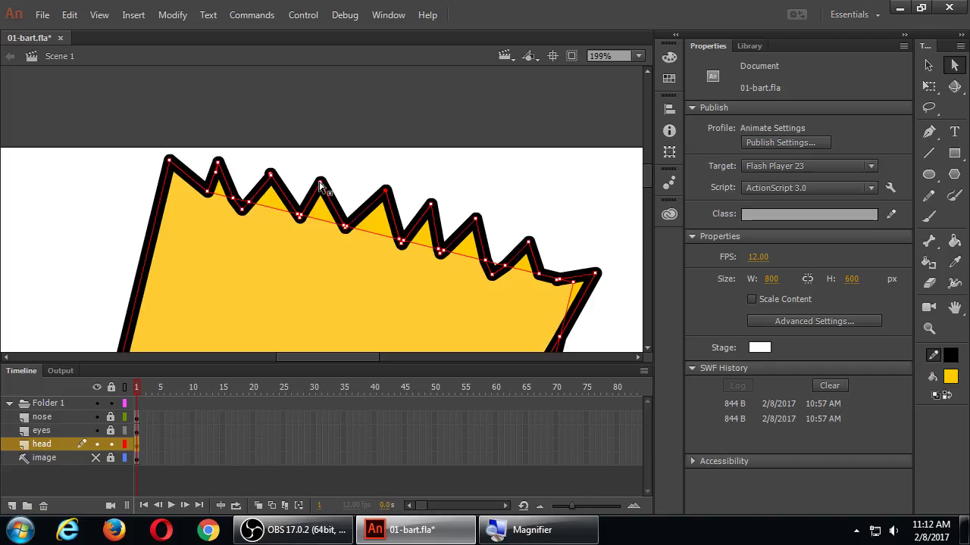
left_click_drag(319, 185, 331, 176)
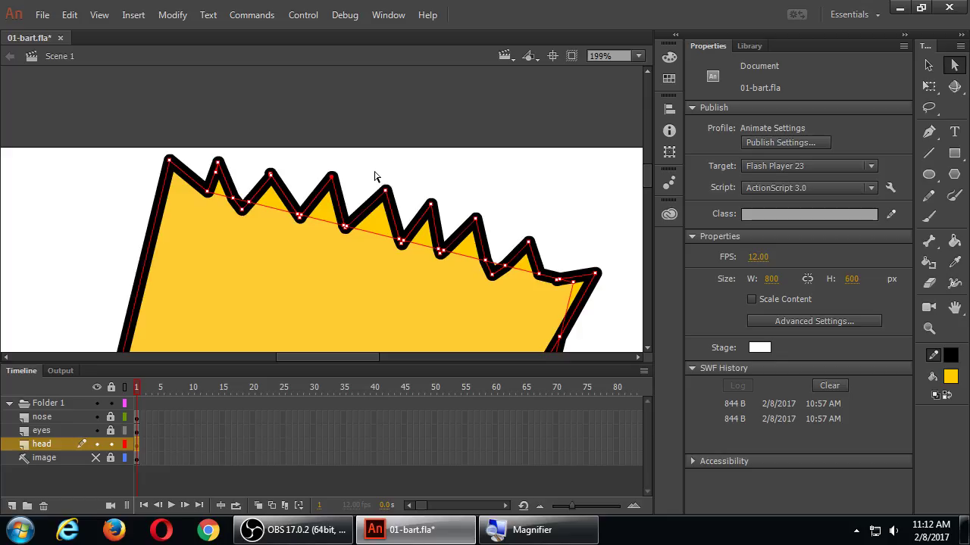
- Shift the first two spike tips to the right and delete the extra anchor points left beside them
left_click_drag(278, 185, 293, 179)
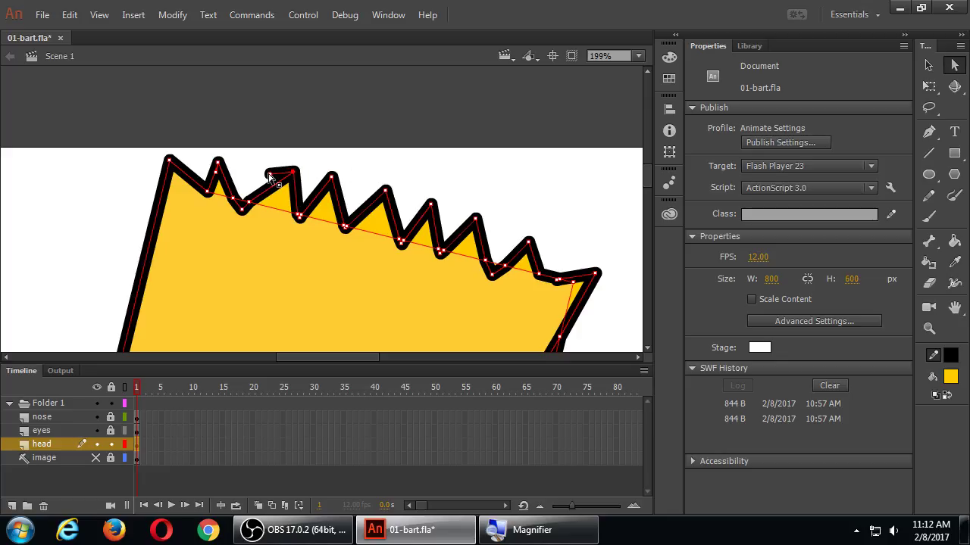
left_click(269, 177)
key("Delete")
left_click_drag(225, 175, 238, 167)
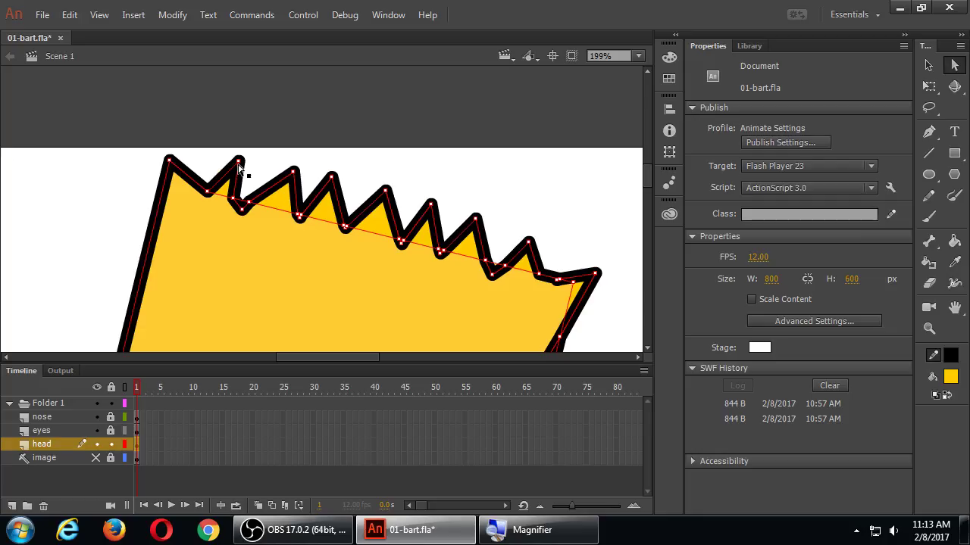
- Nudge the first two spike tips slightly back to the left and raise the right corner spike's tip
left_click_drag(238, 165, 228, 158)
left_click_drag(294, 171, 285, 167)
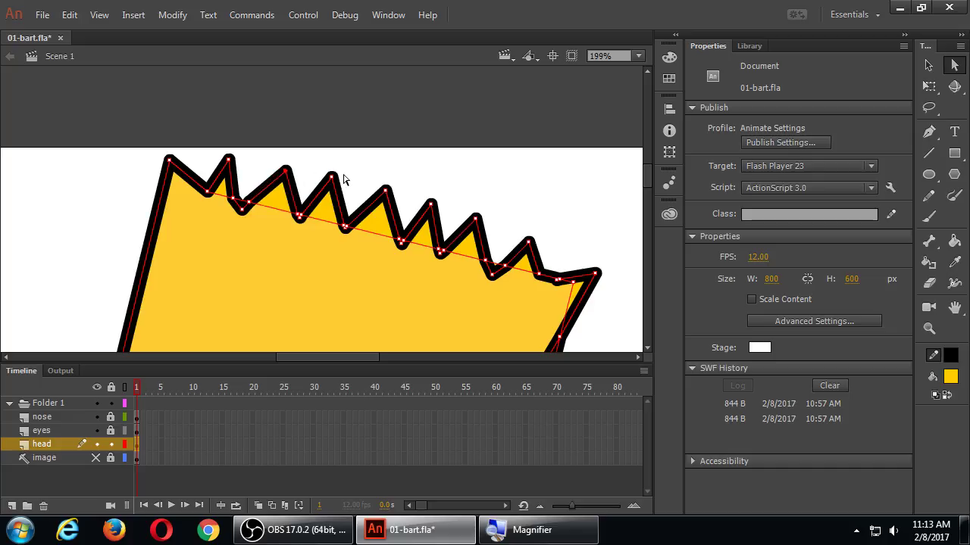
left_click_drag(597, 274, 593, 262)
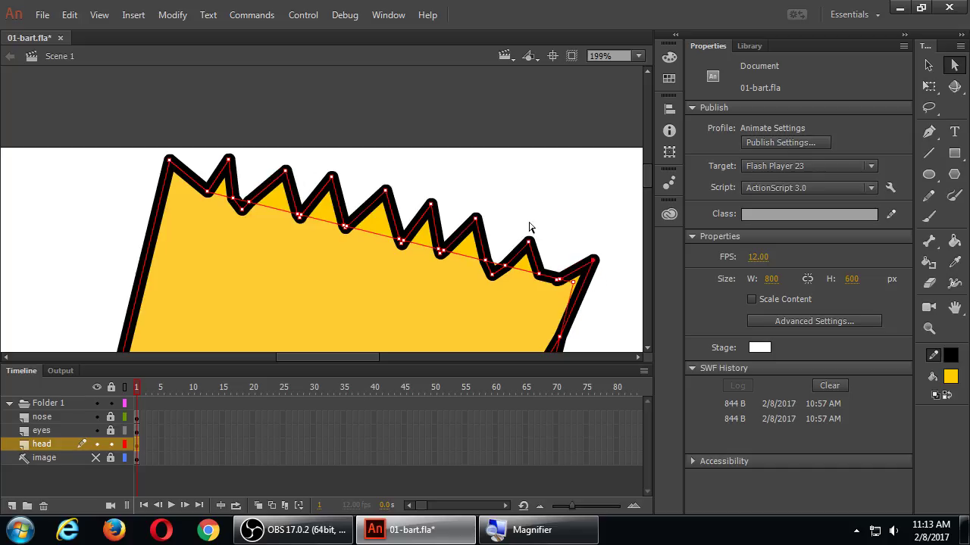
left_click(525, 194)
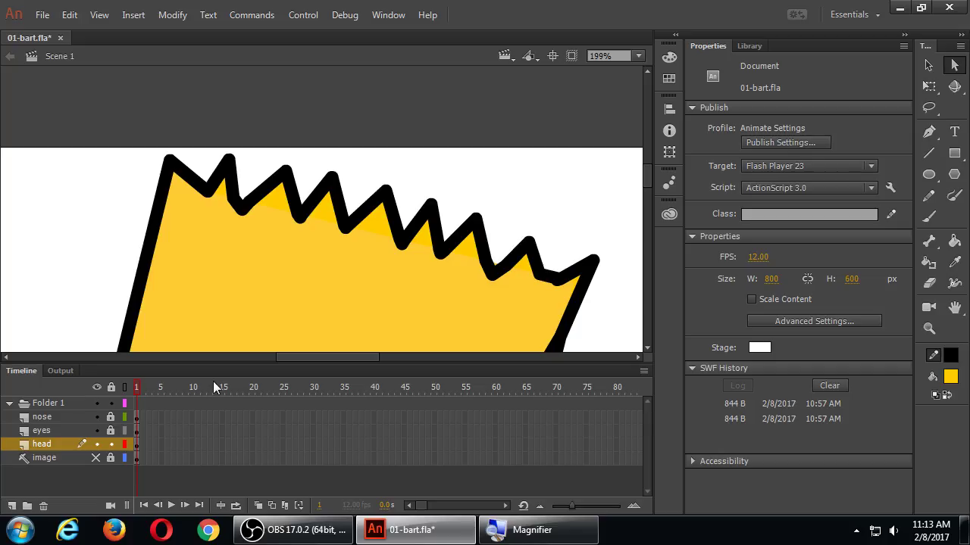
- Preview the drawing as a test movie and close the preview
key("ctrl+Return")
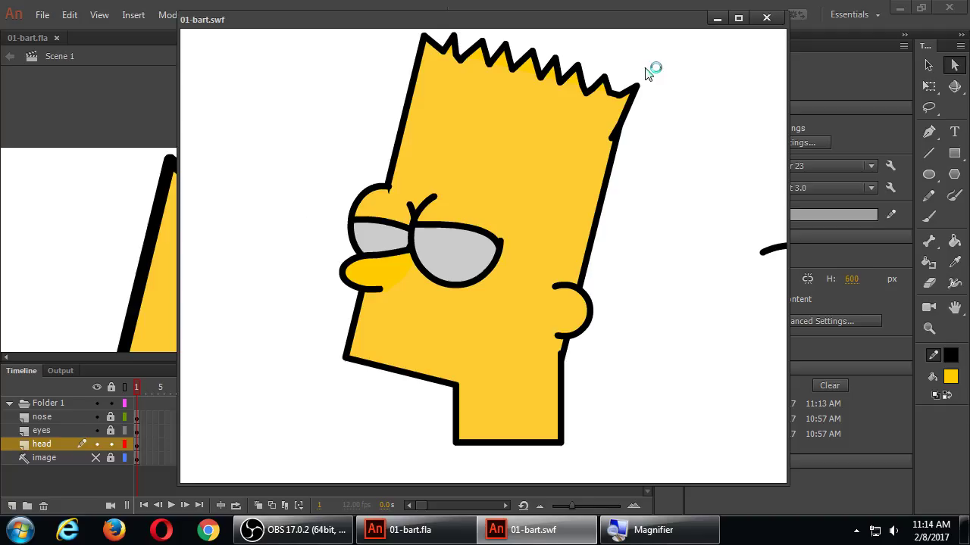
left_click(767, 18)
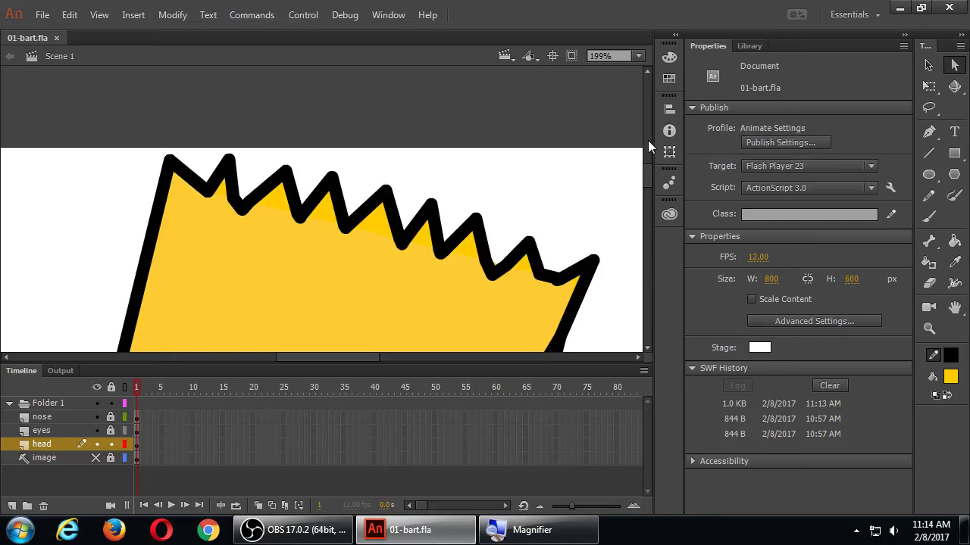
- Lock the head layer and try to paint on it with the Brush tool, keeping the layer locked
left_click_drag(650, 169, 651, 204)
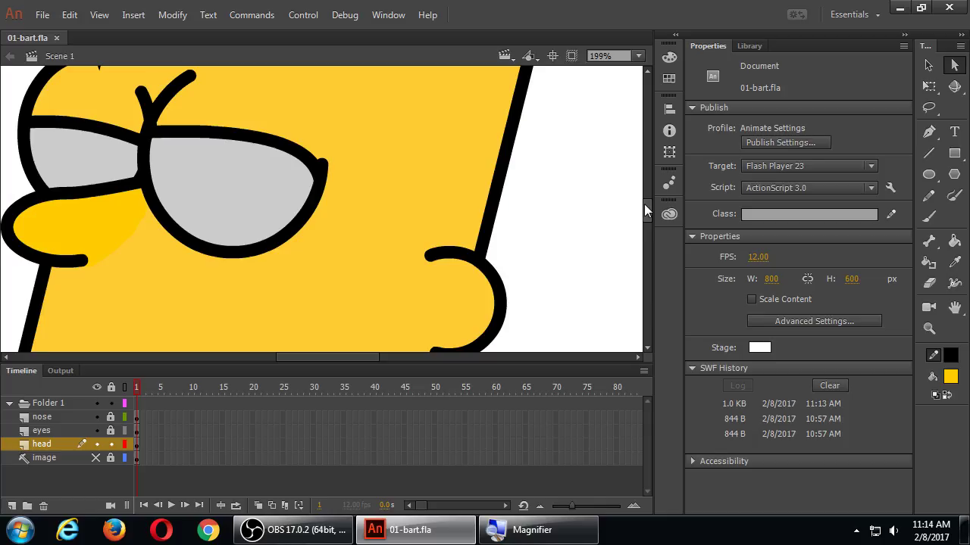
left_click(111, 445)
key("b")
left_click(398, 191)
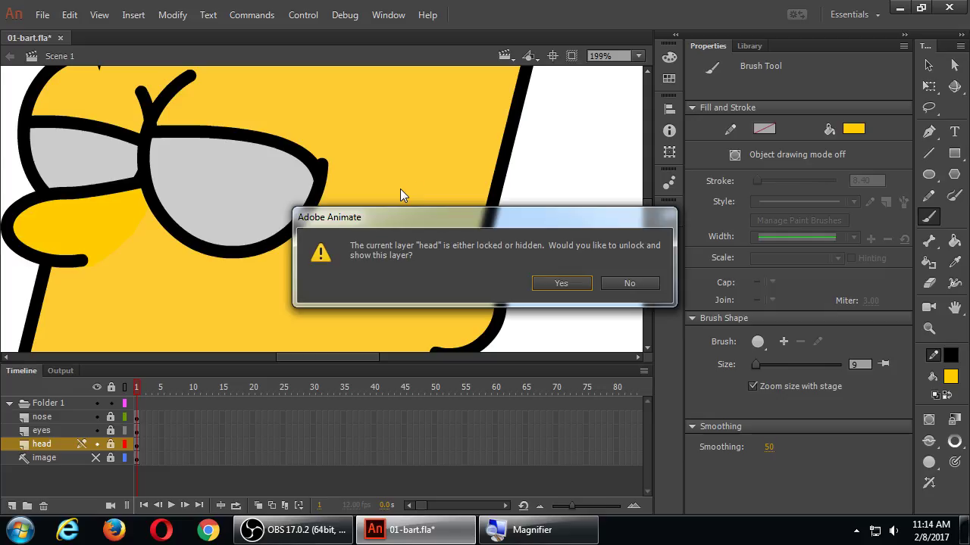
key("Escape")
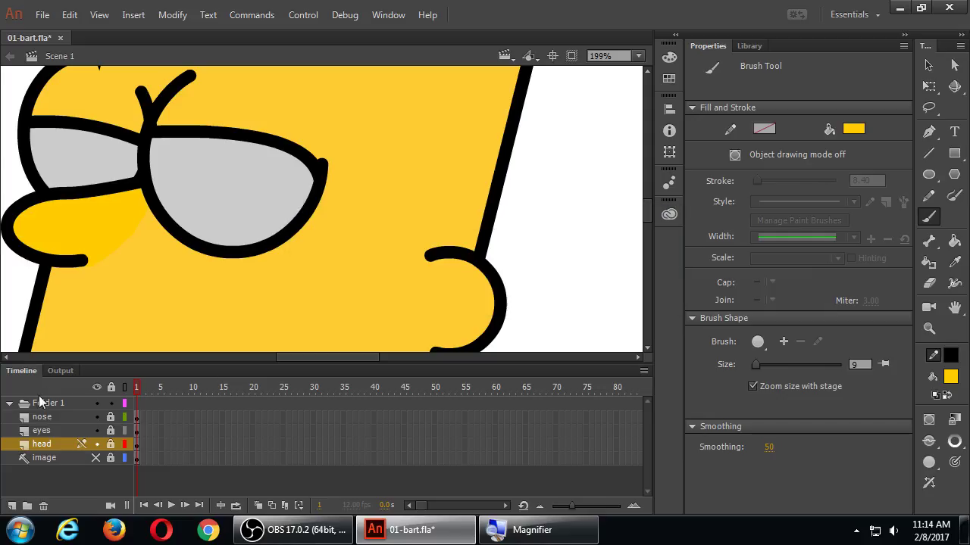
- Select the eyes layer, choose the Oval tool and unlock the layer for drawing
left_click(58, 429)
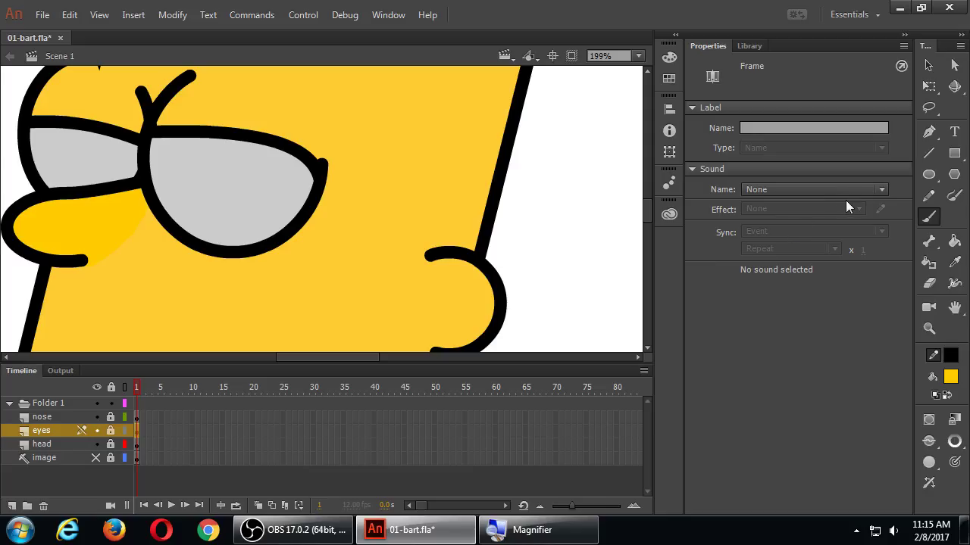
left_click(928, 175)
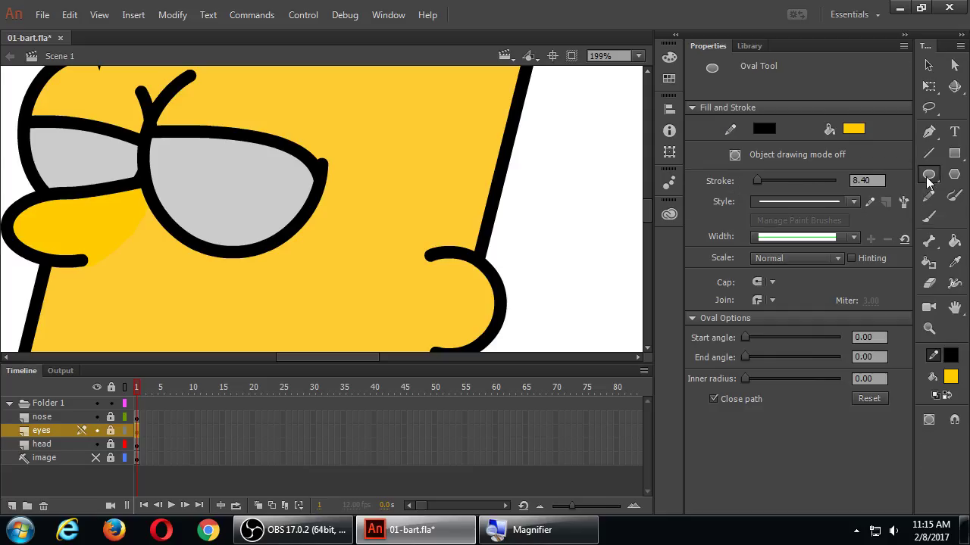
left_click(854, 130)
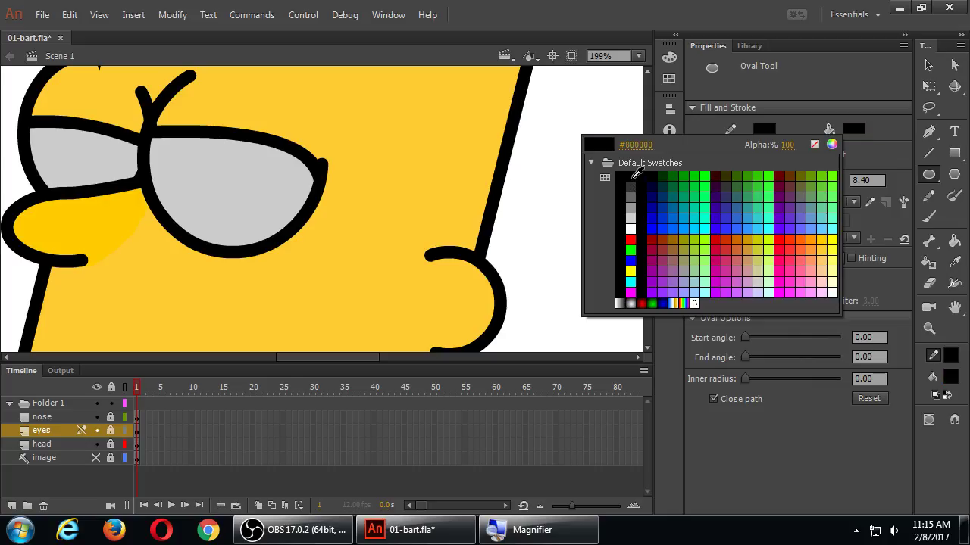
left_click(464, 299)
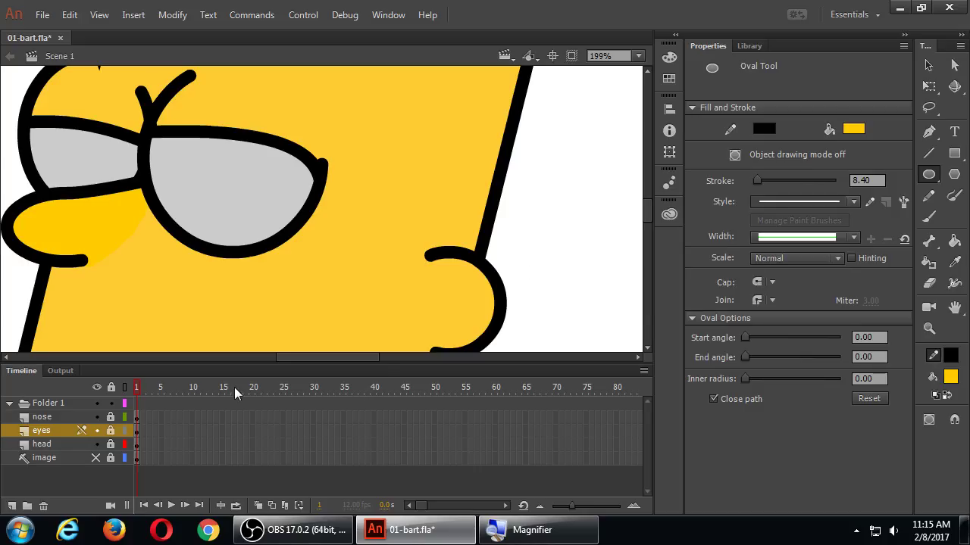
left_click(110, 430)
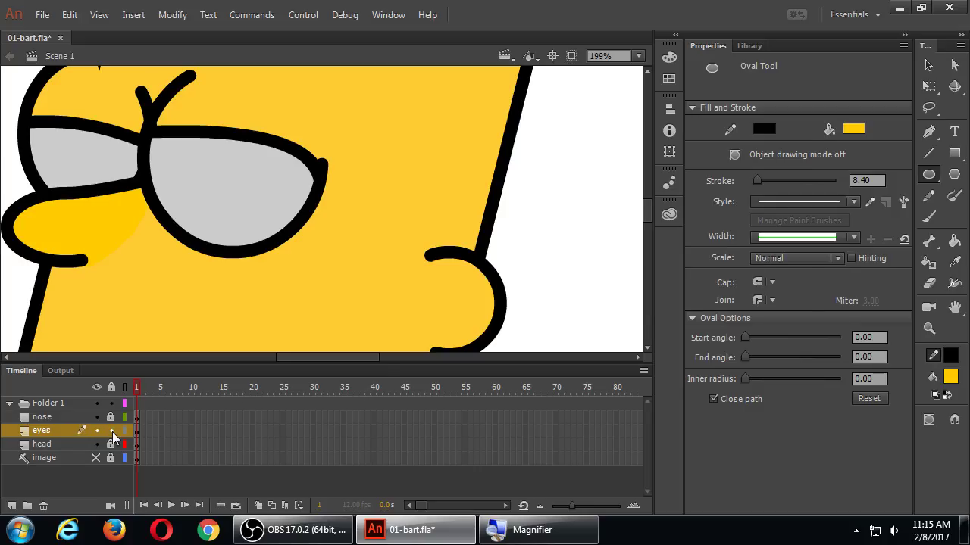
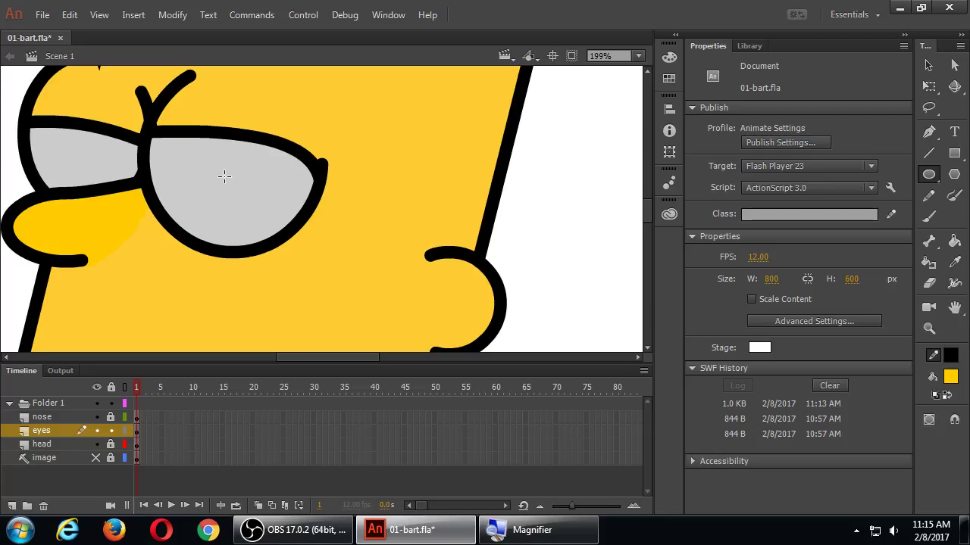
left_click_drag(202, 162, 241, 202)
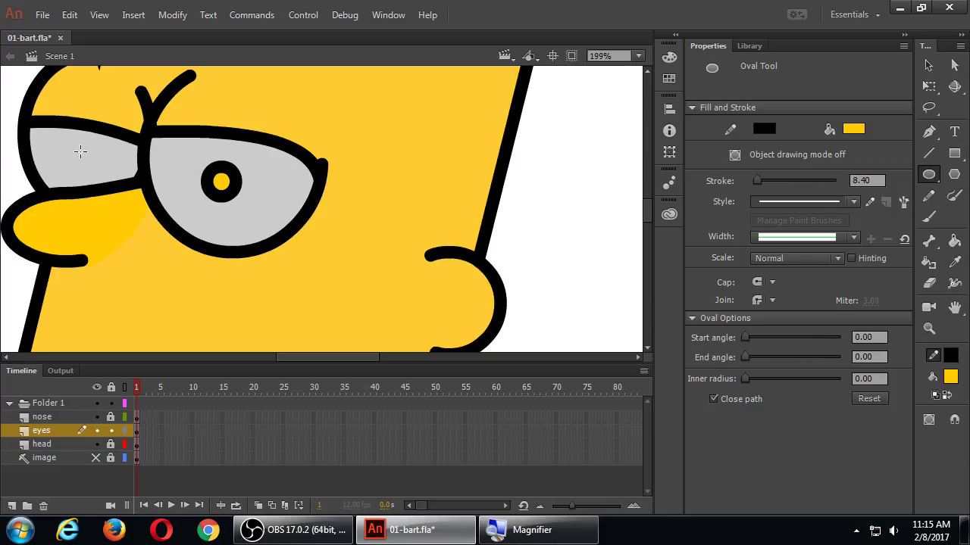
left_click_drag(75, 145, 112, 181)
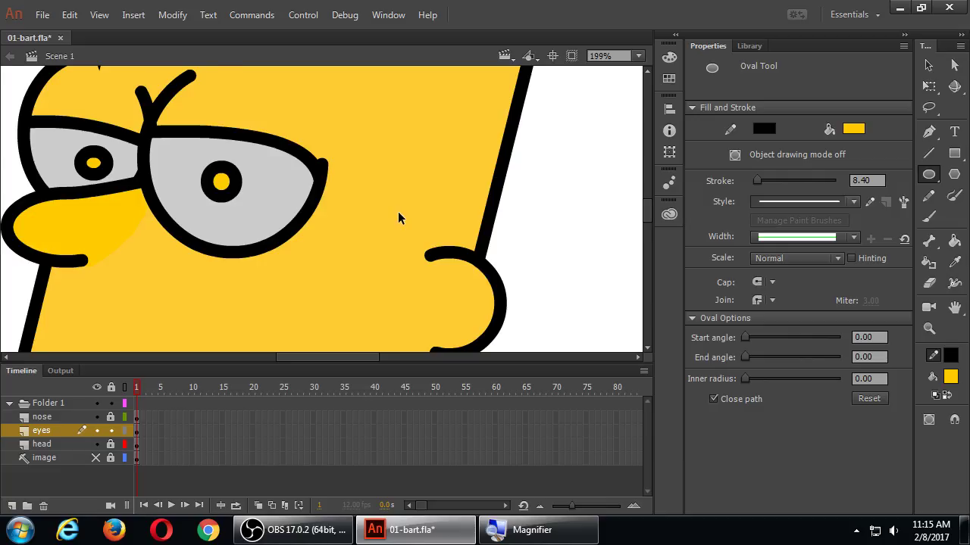
key("ctrl+1")
key("ctrl+z")
key("ctrl+z")
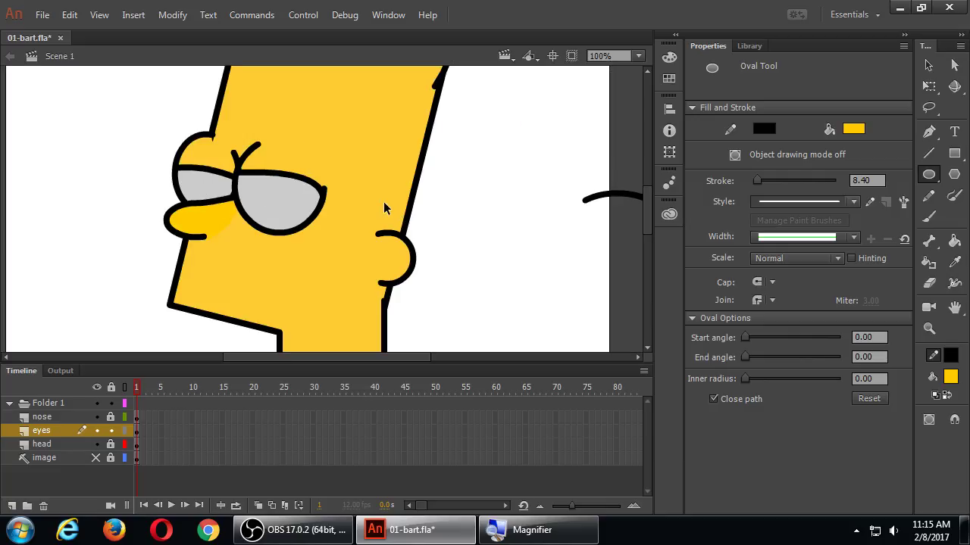
- Draw a small round pupil with a thick black outline at the right-hand end of each eye
left_click_drag(305, 188, 316, 201)
key("ctrl+z")
left_click_drag(305, 189, 319, 204)
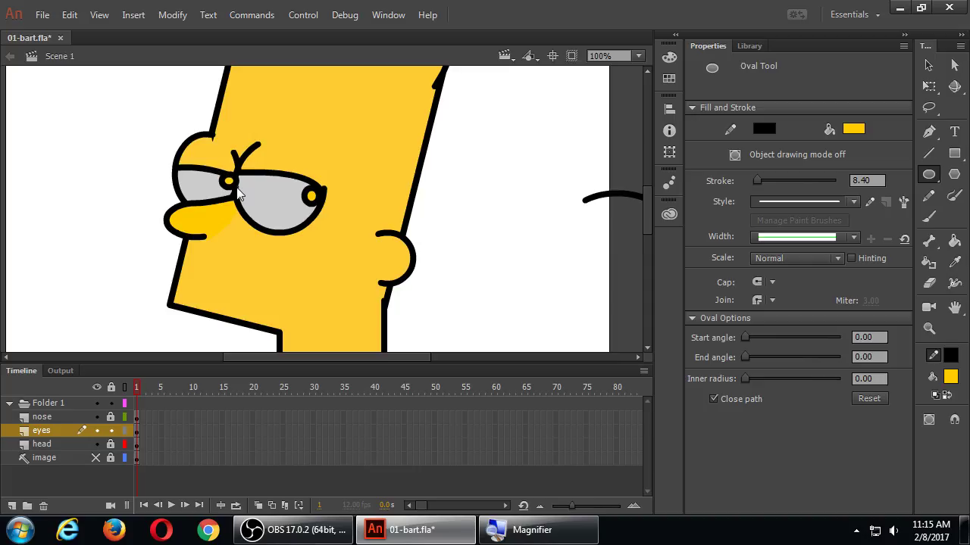
left_click_drag(221, 177, 234, 189)
- Fill both pupils with dark grey using the Paint Bucket and save the file
left_click(952, 240)
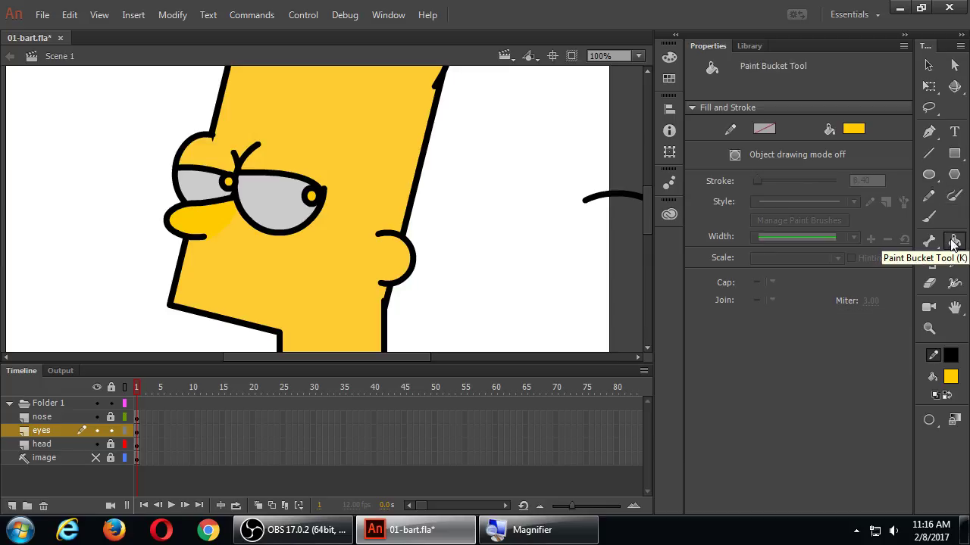
left_click(853, 129)
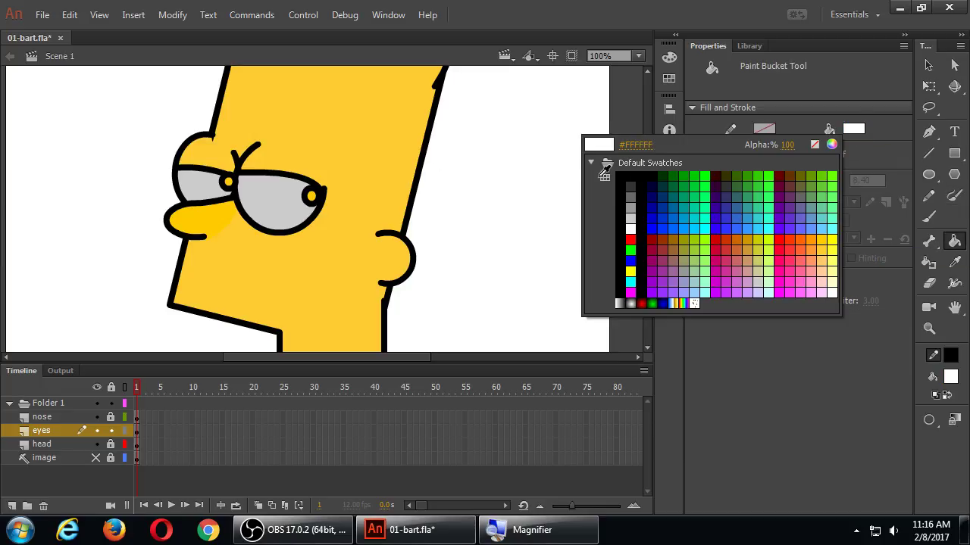
left_click(639, 195)
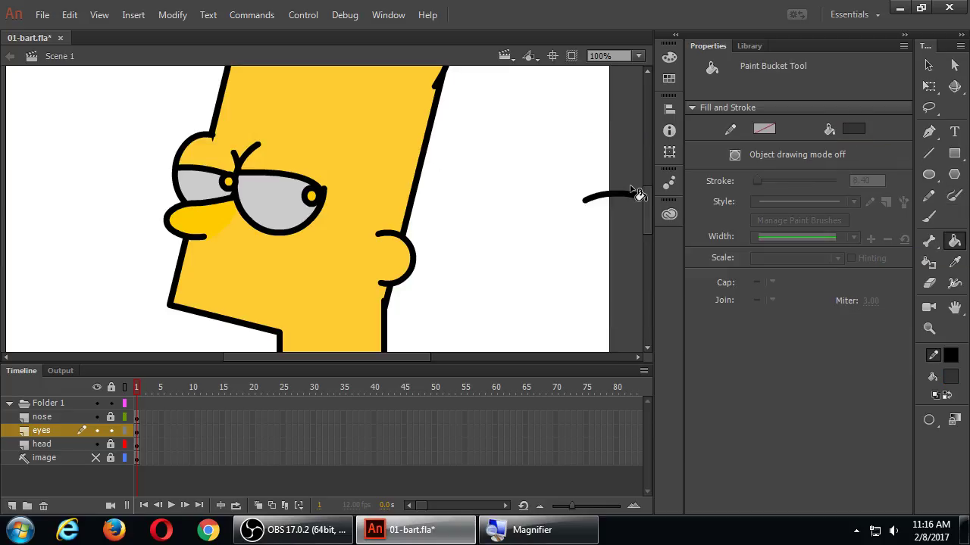
left_click(311, 196)
left_click(228, 183)
key("ctrl+s")
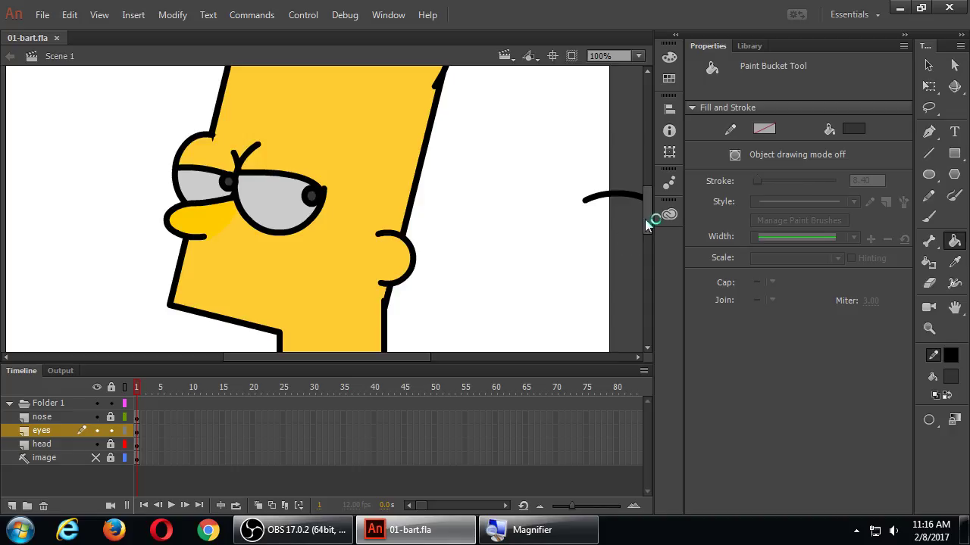
- Show the image layer and compare the traced head, eyes and nose with the sketch, temporarily displaying them as outlines
left_click_drag(646, 218, 646, 227)
scroll(647, 227, "down", 2)
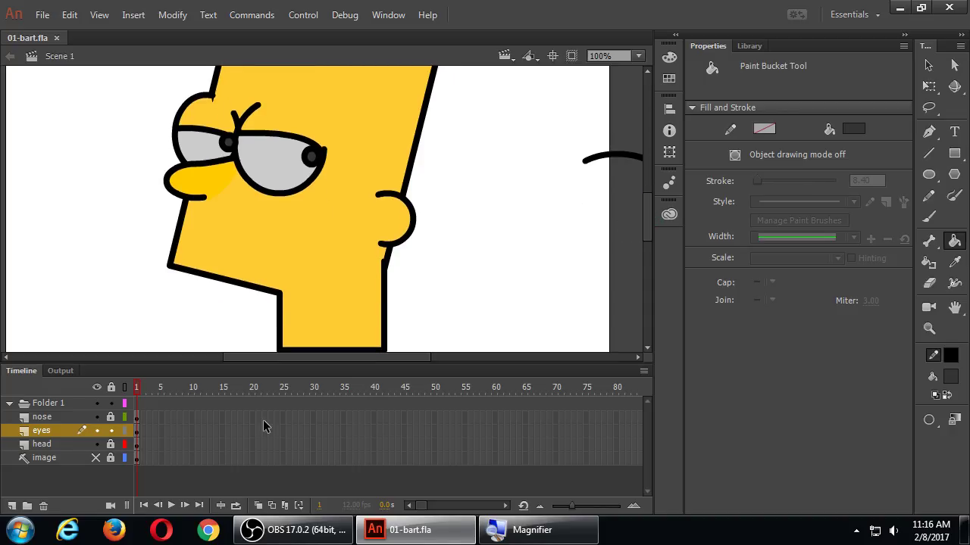
left_click(125, 430)
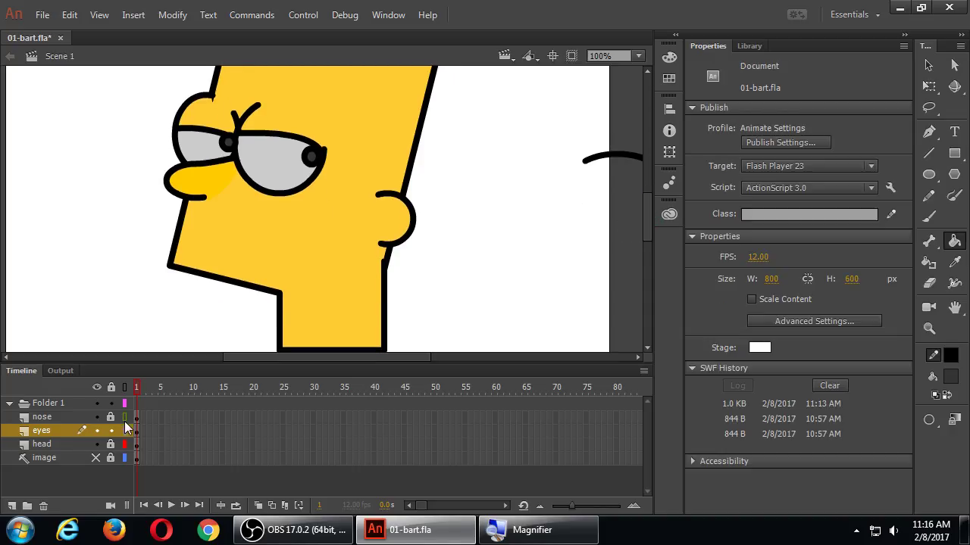
left_click(125, 449, "alt")
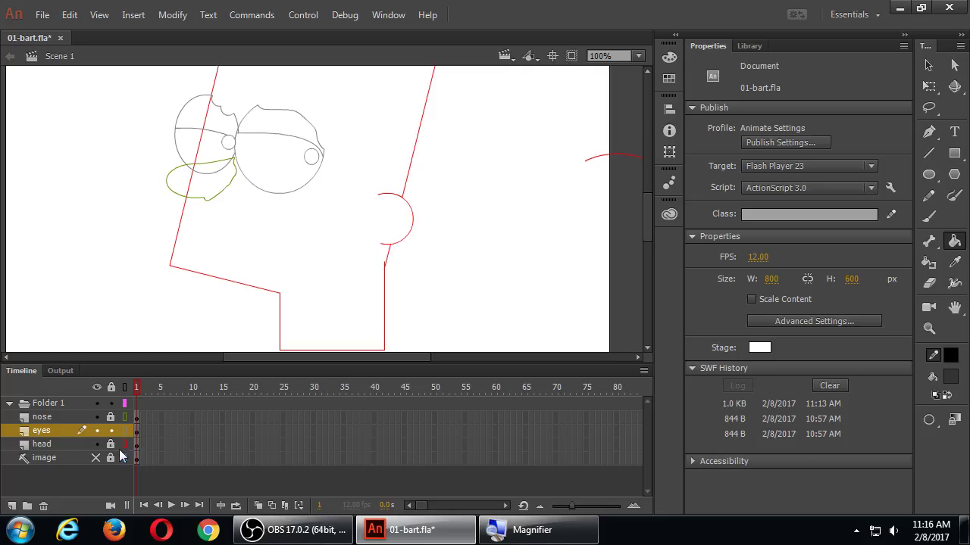
left_click(96, 459)
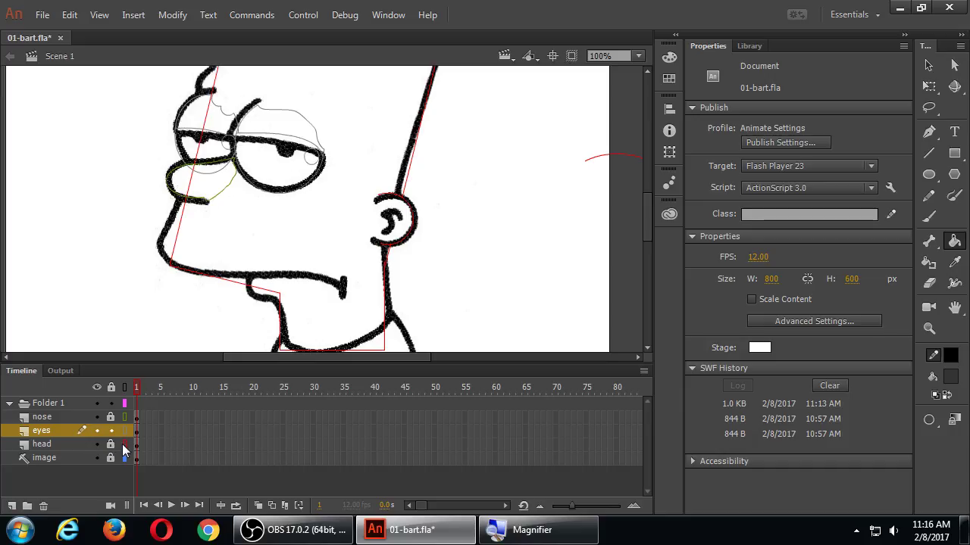
left_click(125, 387)
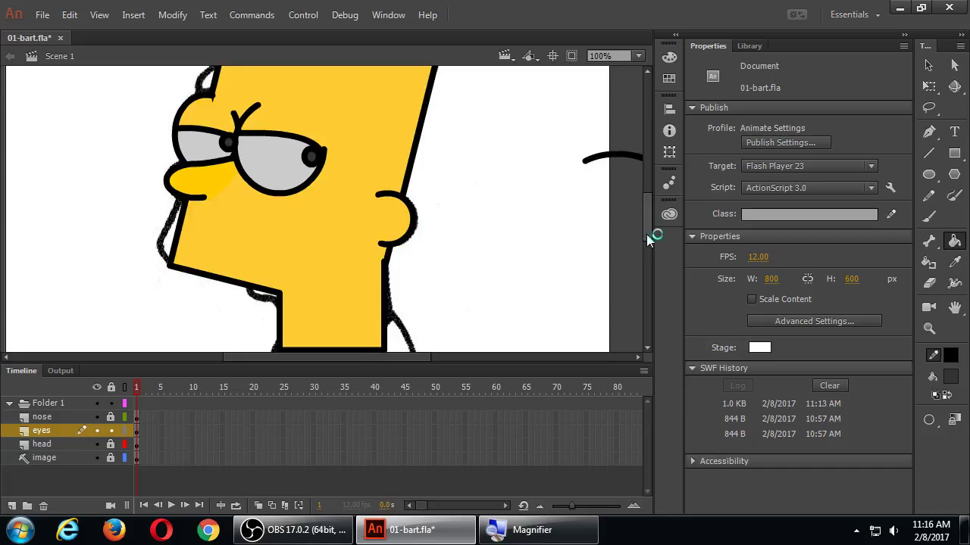
left_click_drag(650, 238, 648, 240)
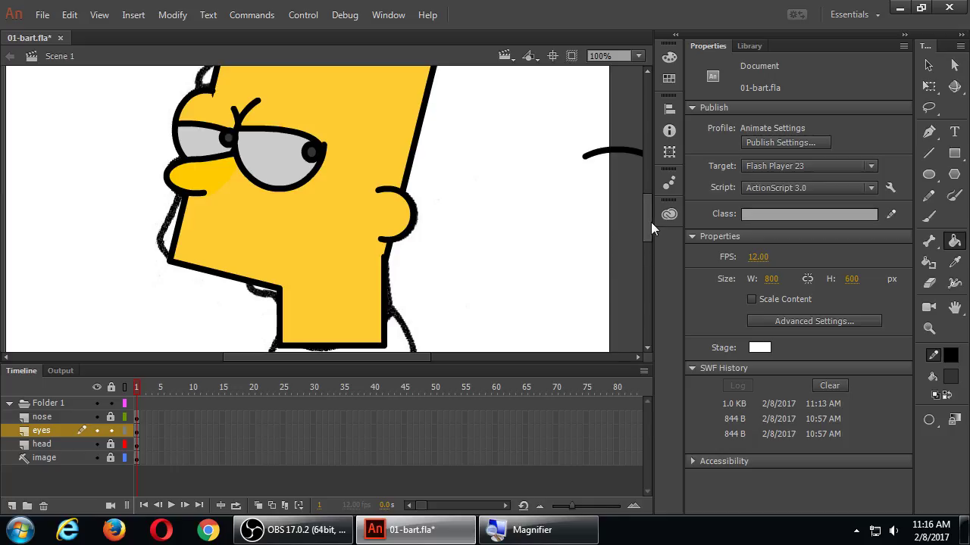
mouse_move(650, 222)
left_mouse_down()
mouse_move(644, 202)
mouse_move(646, 212)
left_mouse_up()
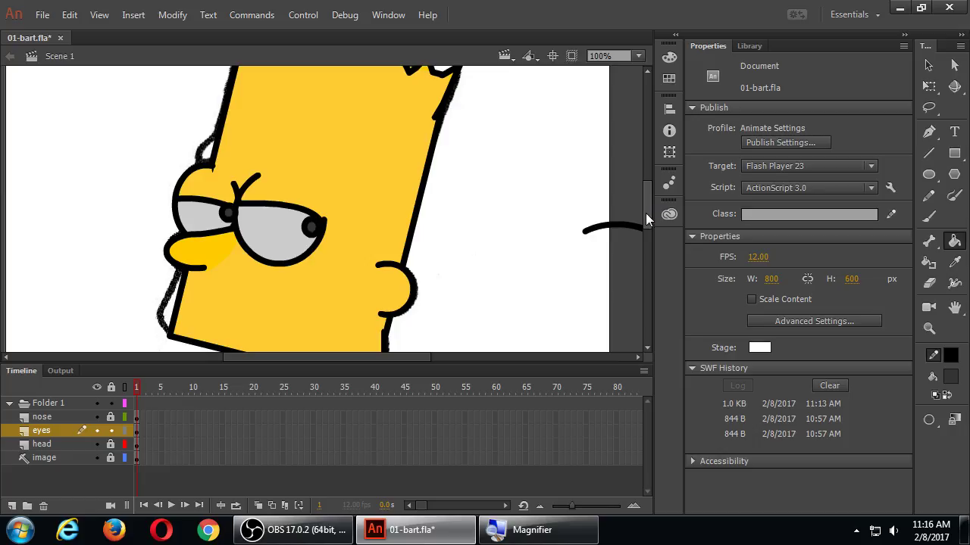
left_click_drag(646, 213, 647, 235)
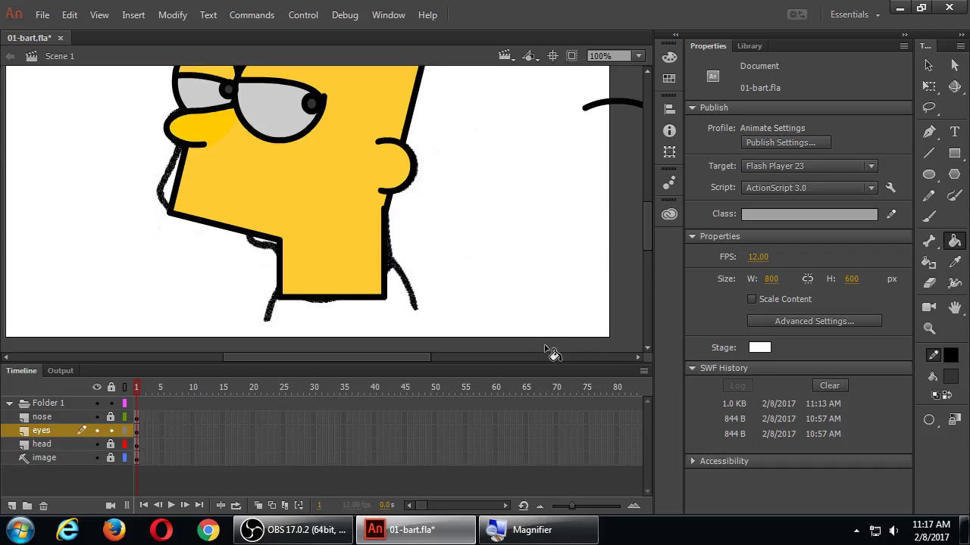
- Lock the eyes layer, unlock and select the head layer, and check its outline against the sketch
left_click(111, 430)
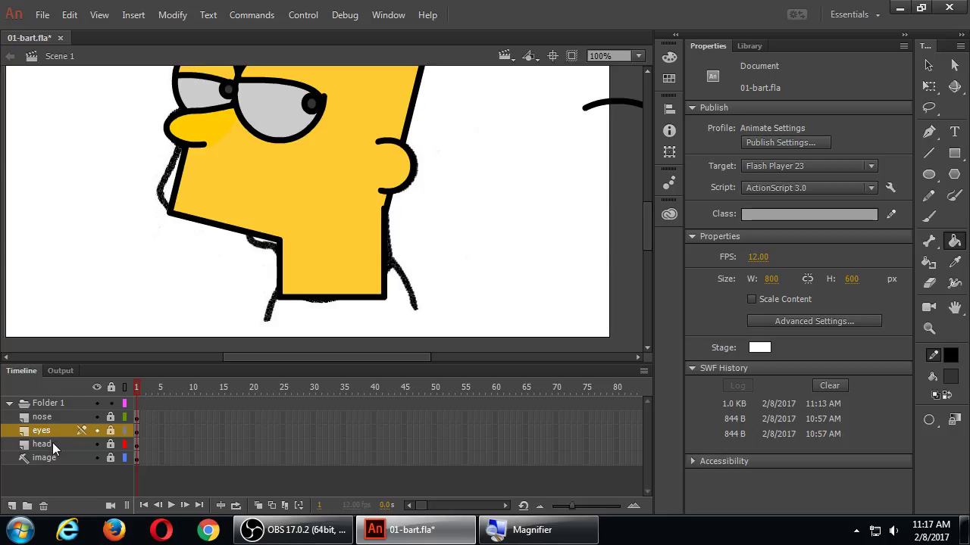
left_click(111, 444)
left_click(74, 445)
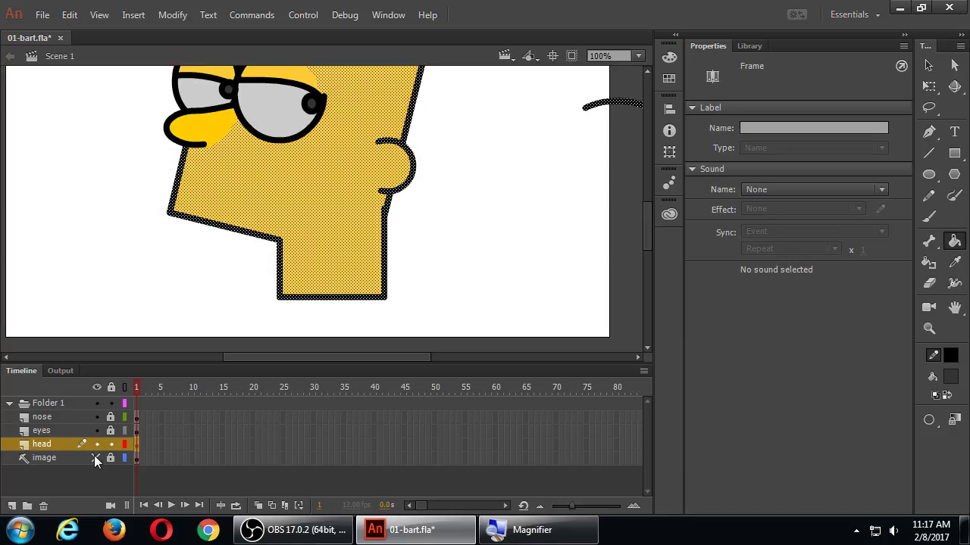
left_click(125, 445)
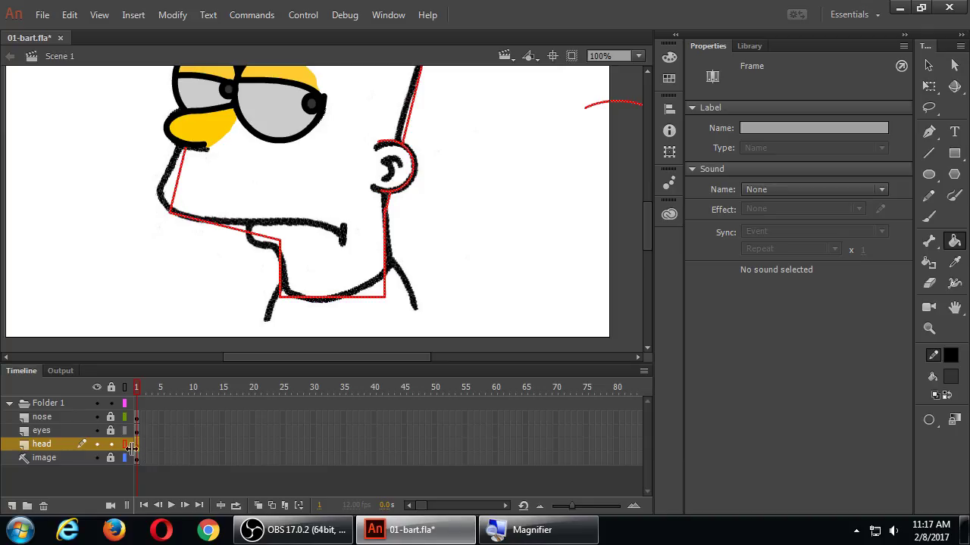
left_click(125, 445)
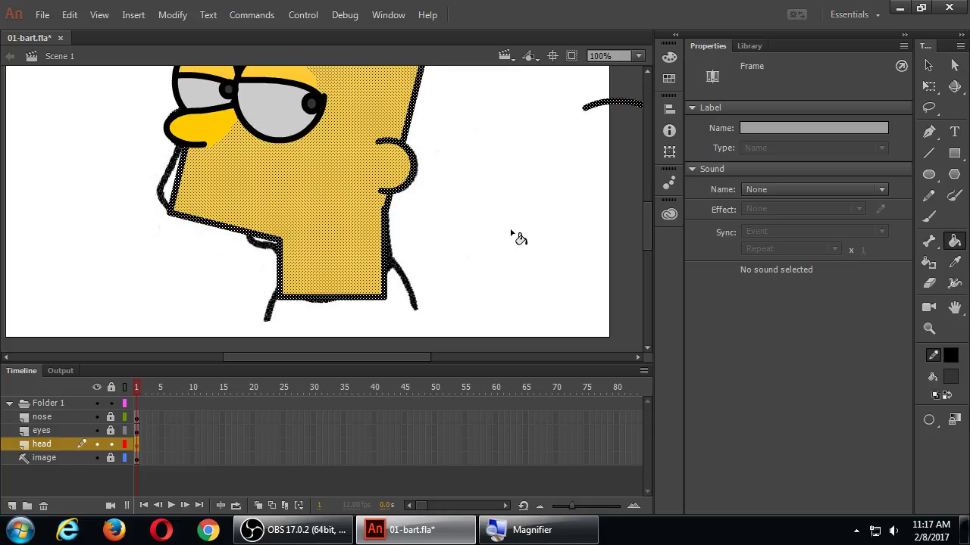
left_click(513, 231)
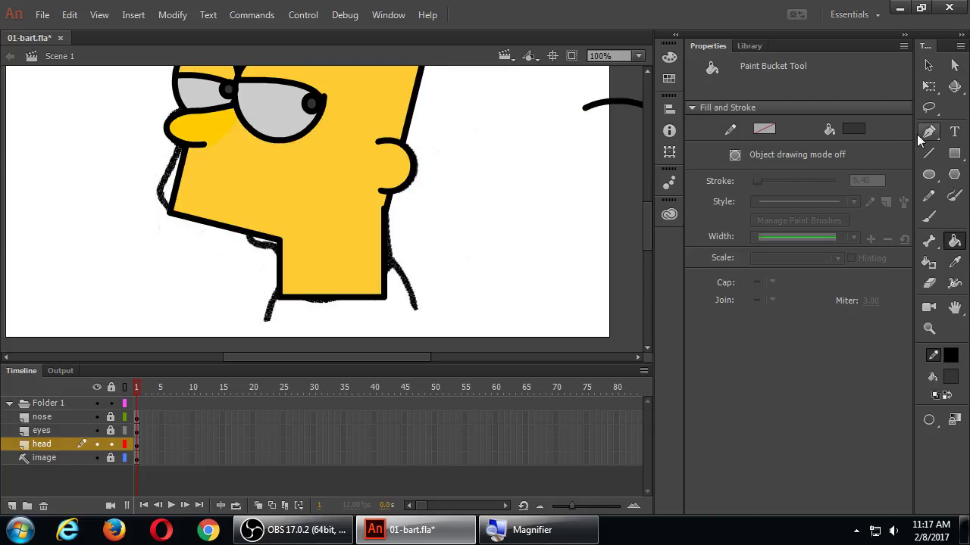
- Draw two crossing black lines inside the ear with the Line tool at an 8.40 stroke
left_click(929, 153)
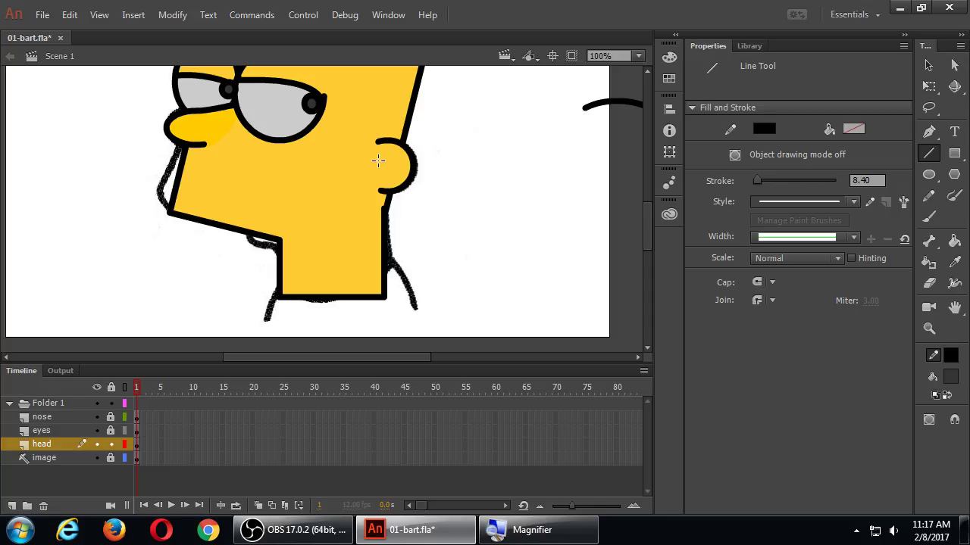
key("ctrl+equal")
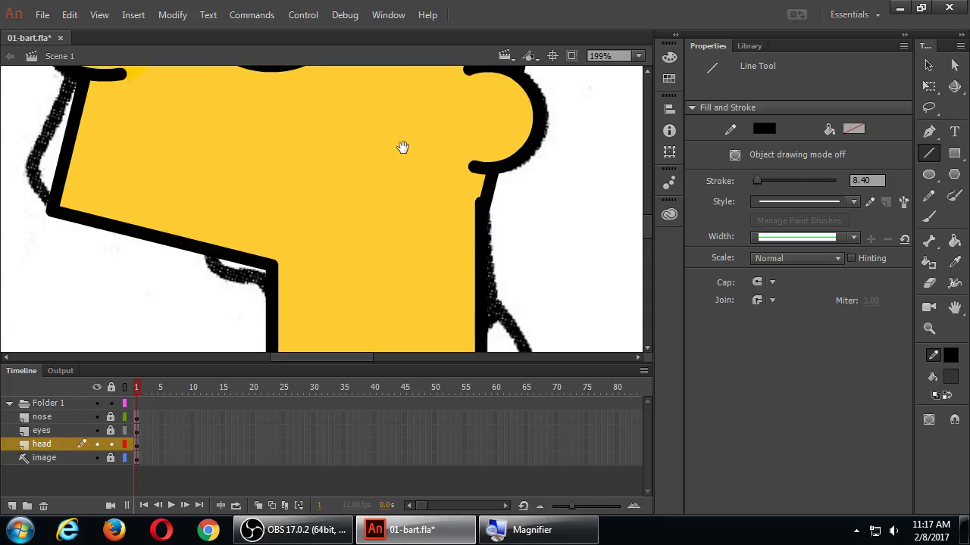
mouse_move(479, 143)
left_mouse_down()
mouse_move(423, 218)
mouse_move(413, 181)
mouse_move(458, 174)
mouse_move(428, 182)
mouse_move(432, 224)
left_mouse_up()
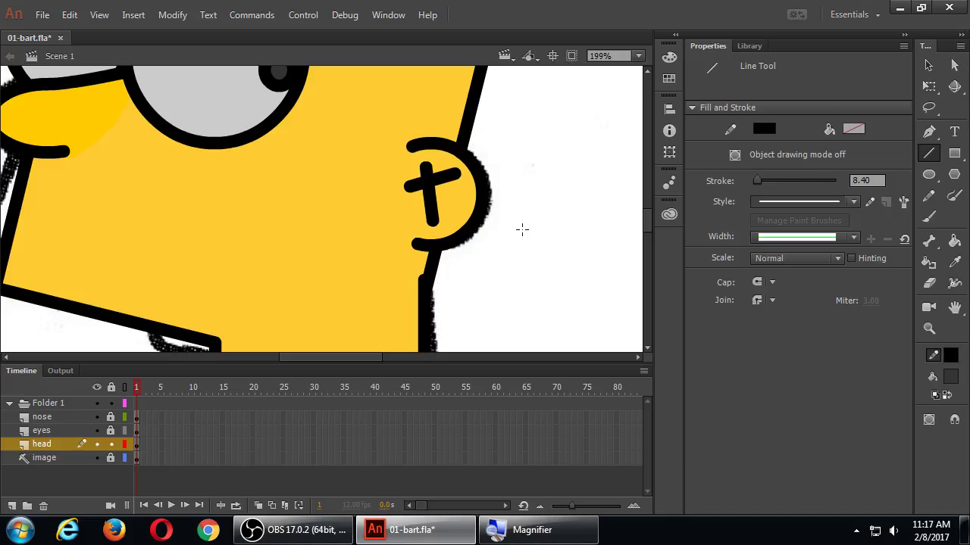
- Bend the lower part of the ear's vertical line outward to the right and delete the piece above the crossing
left_click(929, 65)
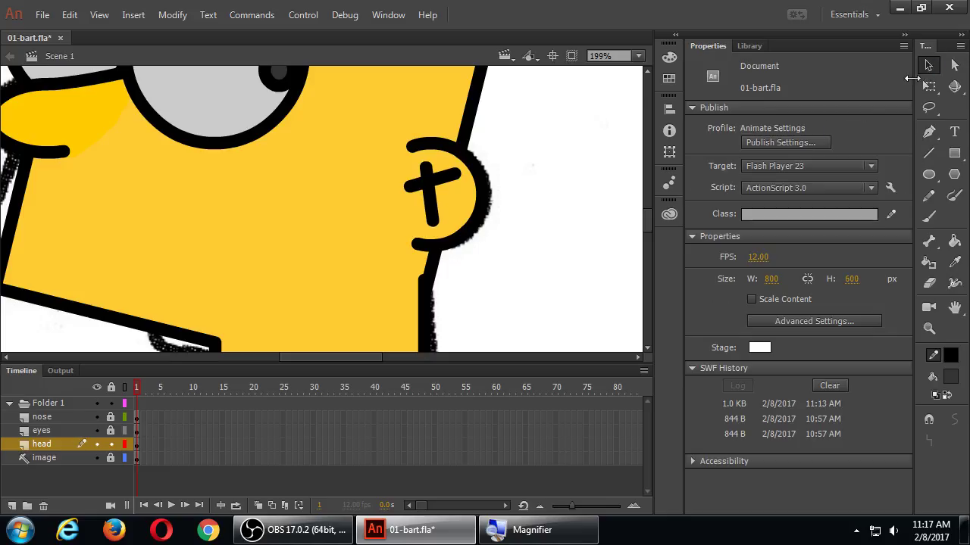
left_click_drag(430, 201, 438, 199)
left_click(435, 180)
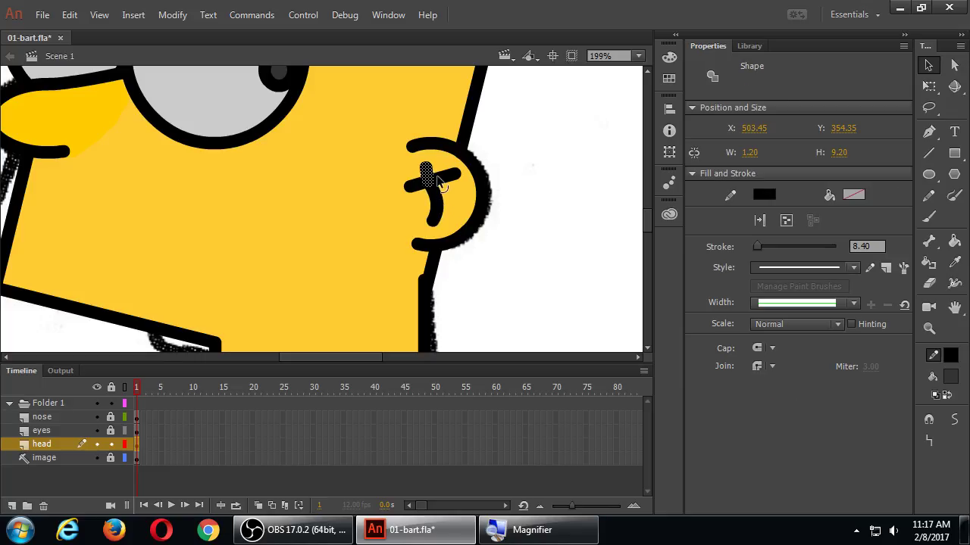
left_click(446, 188)
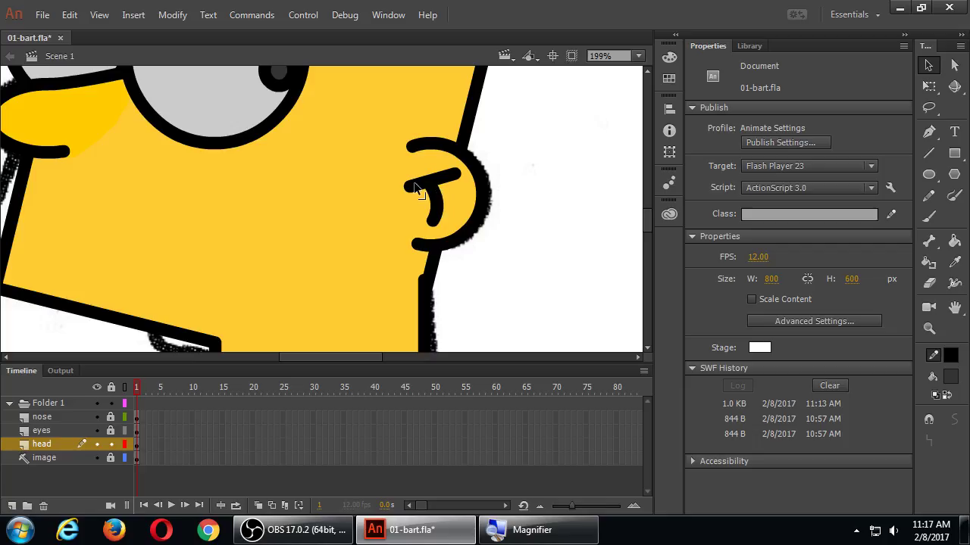
- Curve both halves of the ear's crossing line downward at their ends and display the head layer as outlines over the sketch
mouse_move(410, 195)
left_mouse_down()
mouse_move(424, 204)
mouse_move(421, 194)
mouse_move(463, 181)
left_mouse_up()
left_click_drag(462, 177, 456, 179)
key("ctrl+z")
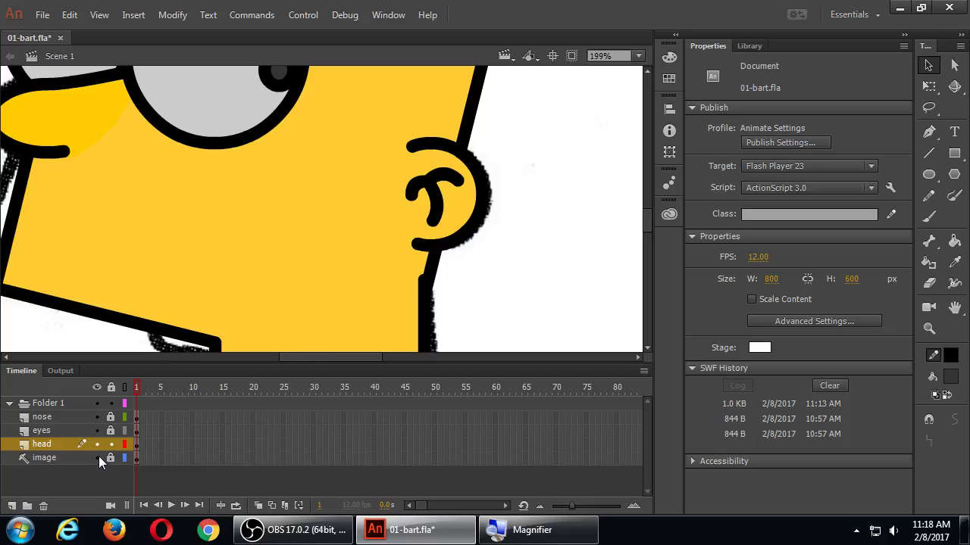
left_click(125, 444)
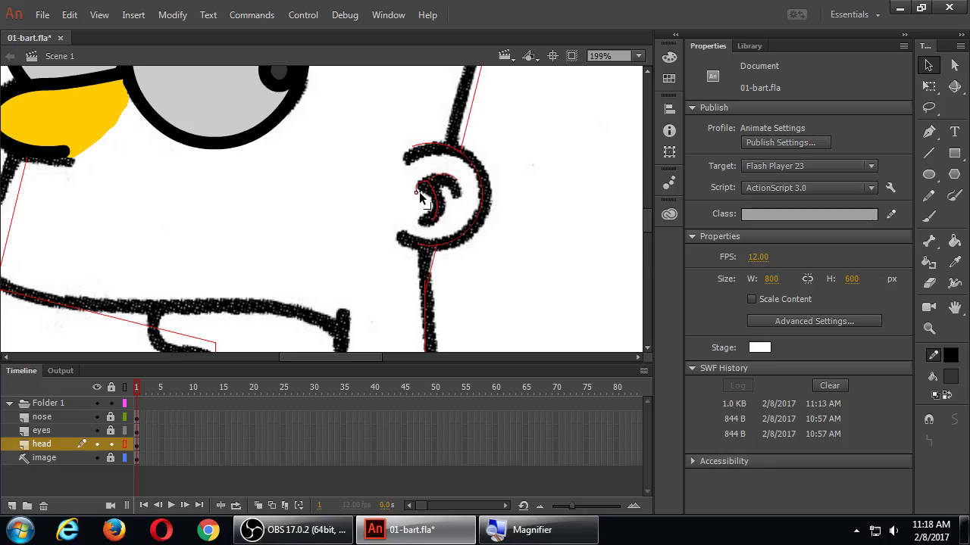
- Display the head layer in full colour instead of outlines and save the file
left_click(125, 444)
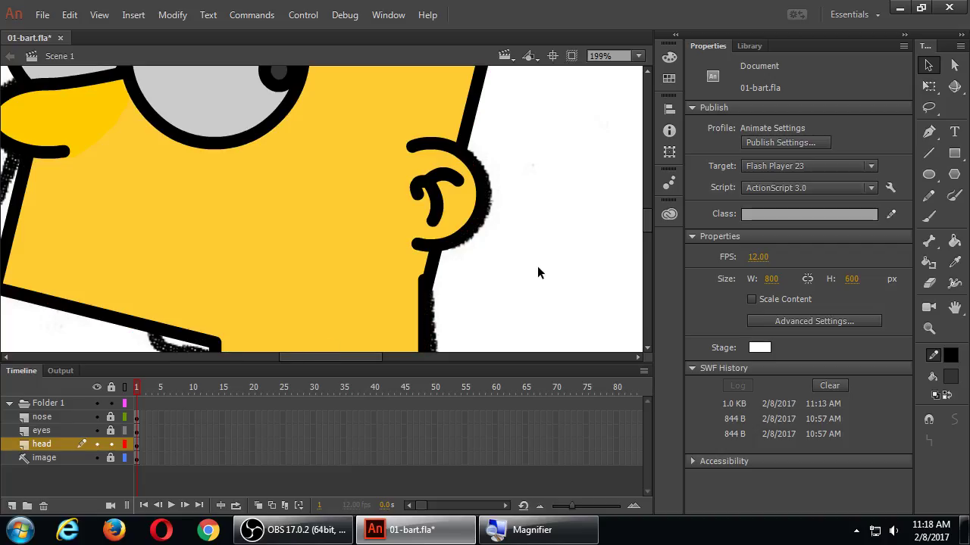
key("ctrl+1")
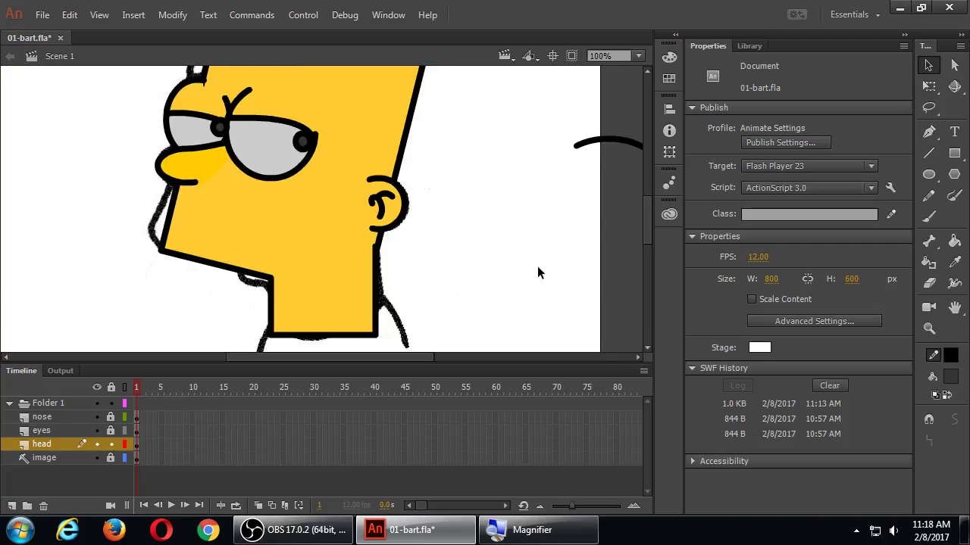
key("ctrl+s")
- Move the chin's corner point up and outward onto the sketch and bend the jaw line downward into a curve
key("a")
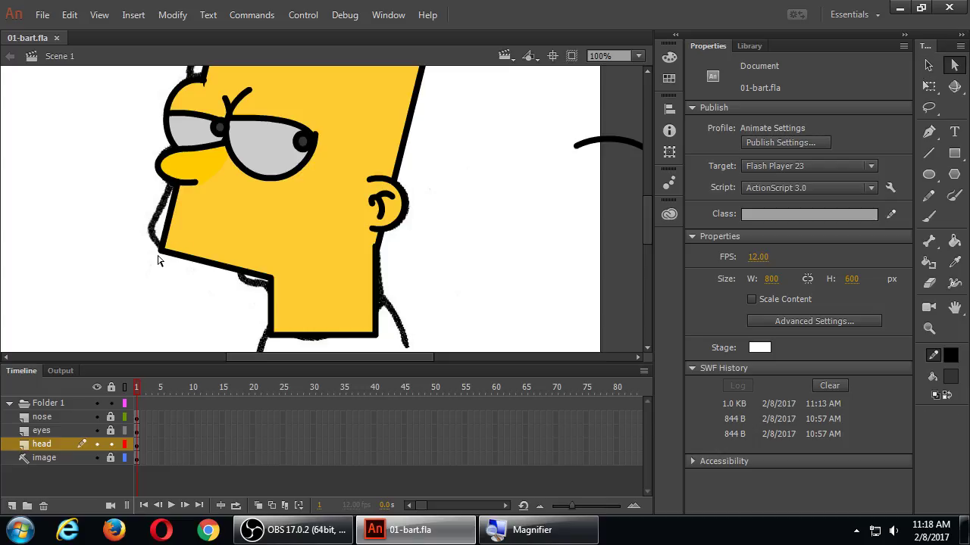
left_click(177, 259)
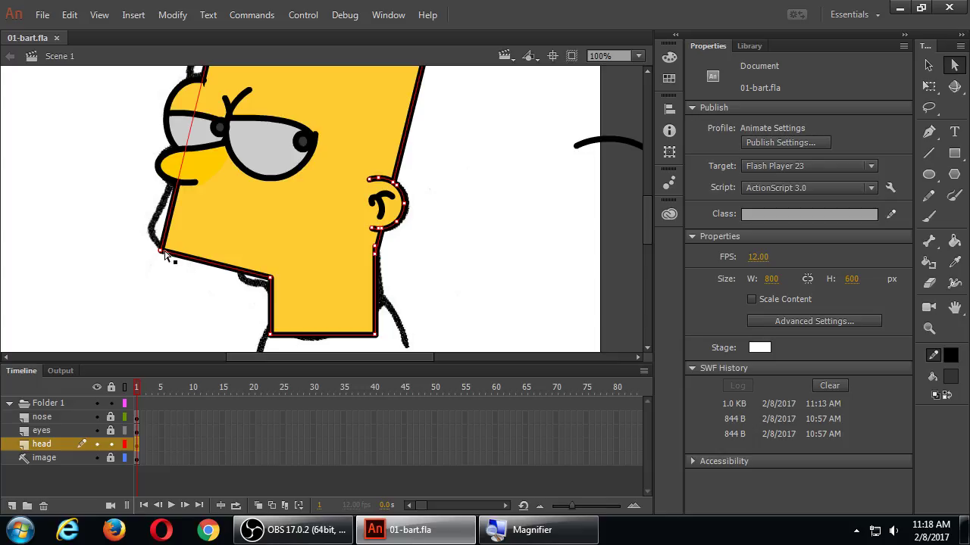
left_click_drag(160, 250, 151, 237)
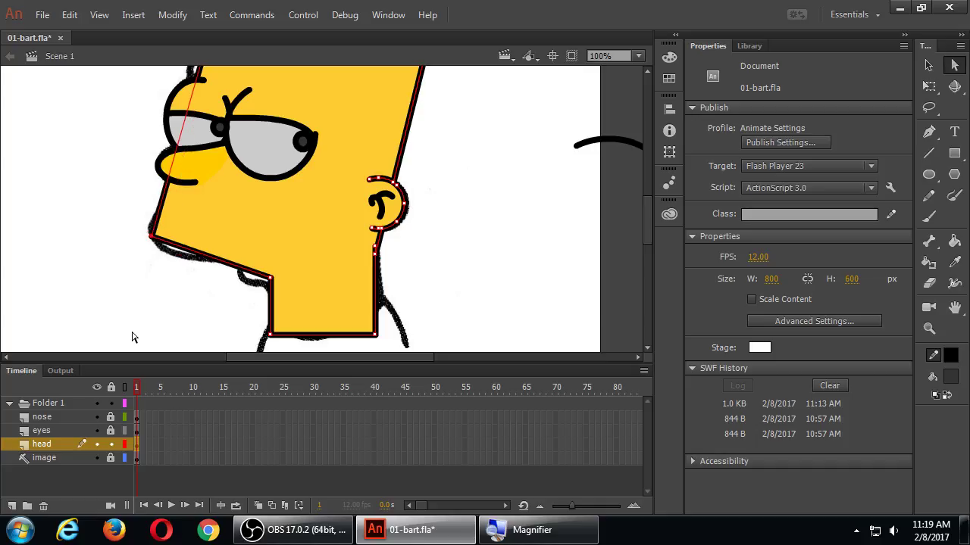
left_click(929, 66)
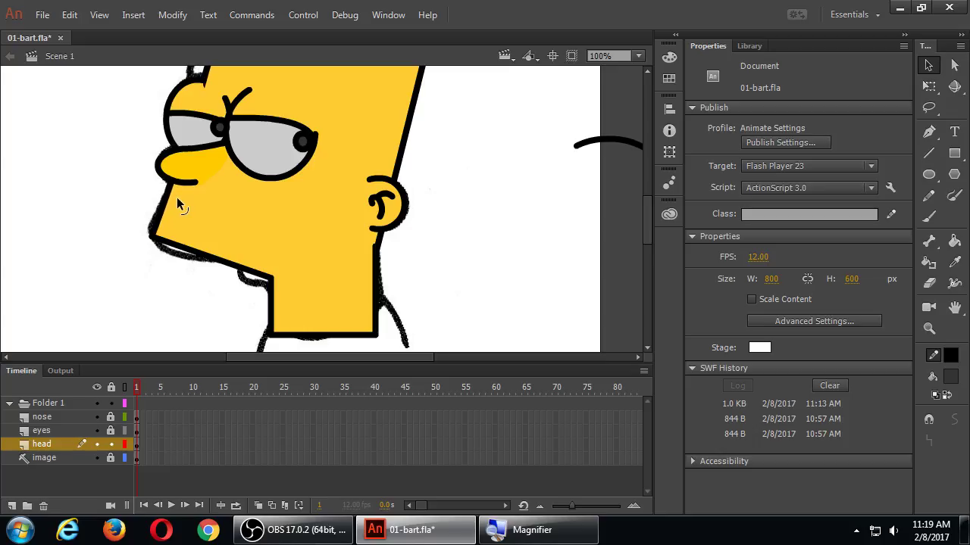
left_click_drag(171, 250, 138, 248)
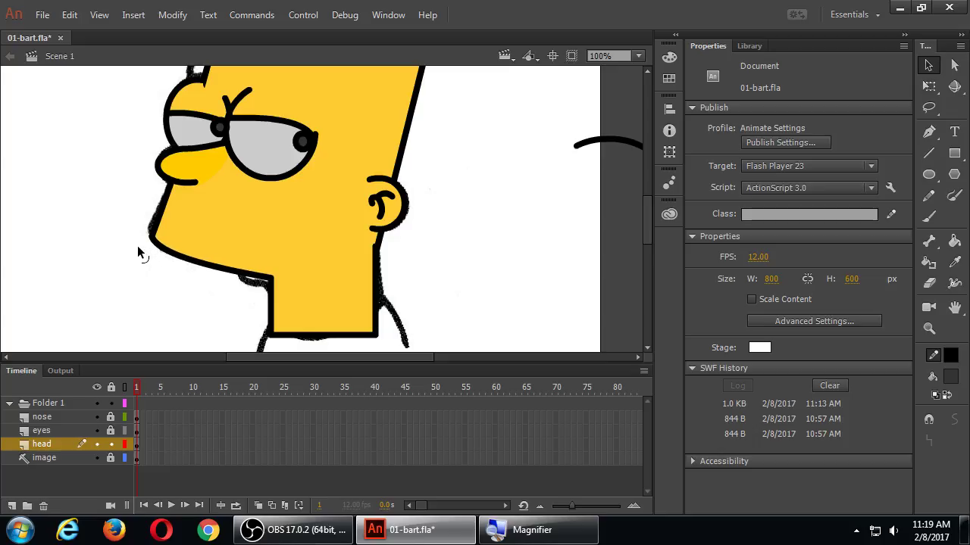
- Hide the image layer and bend both sides of the neck slightly inward
left_click(97, 458)
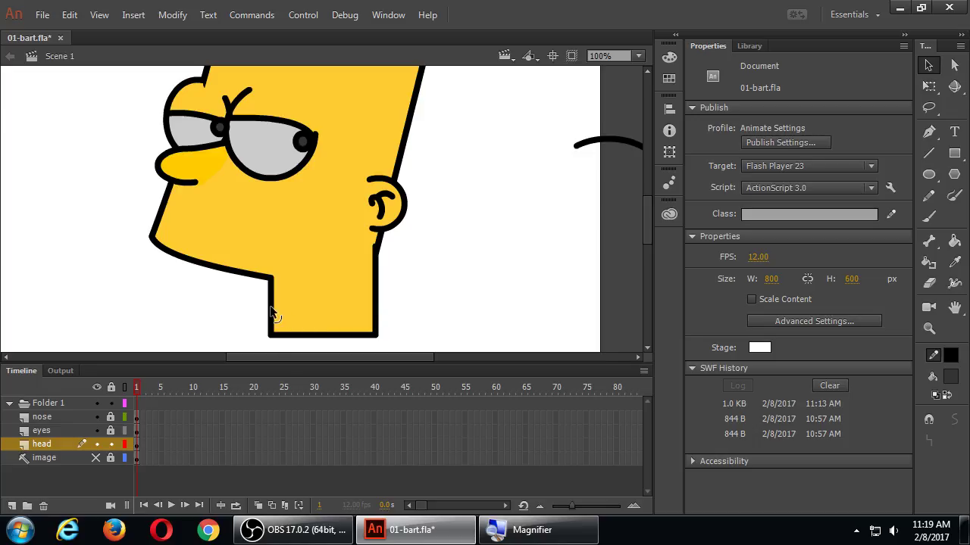
left_click_drag(272, 312, 276, 311)
left_click_drag(375, 312, 372, 312)
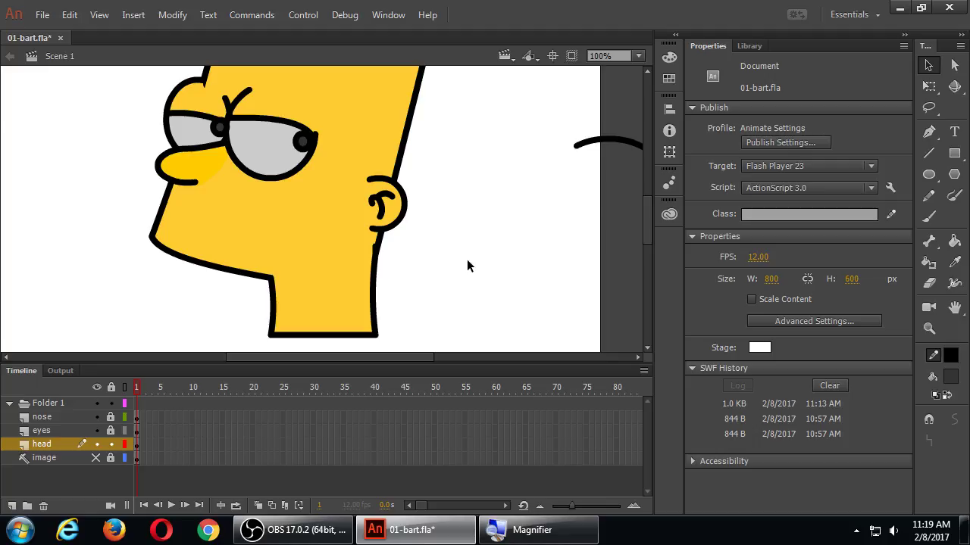
- Bend the line at the back of the head above the ear slightly inward and save the file
scroll(474, 262, "up", 4)
scroll(478, 260, "down", 2)
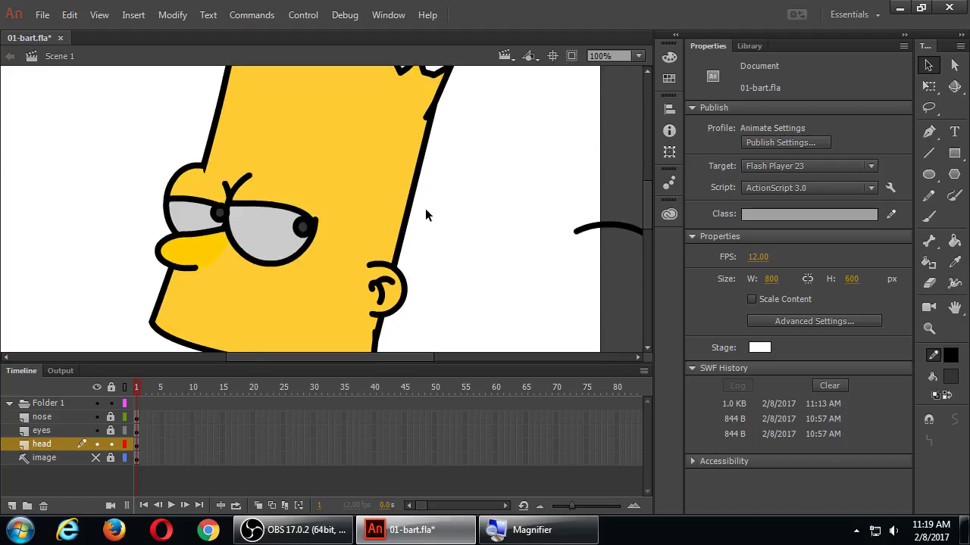
left_click_drag(413, 208, 409, 209)
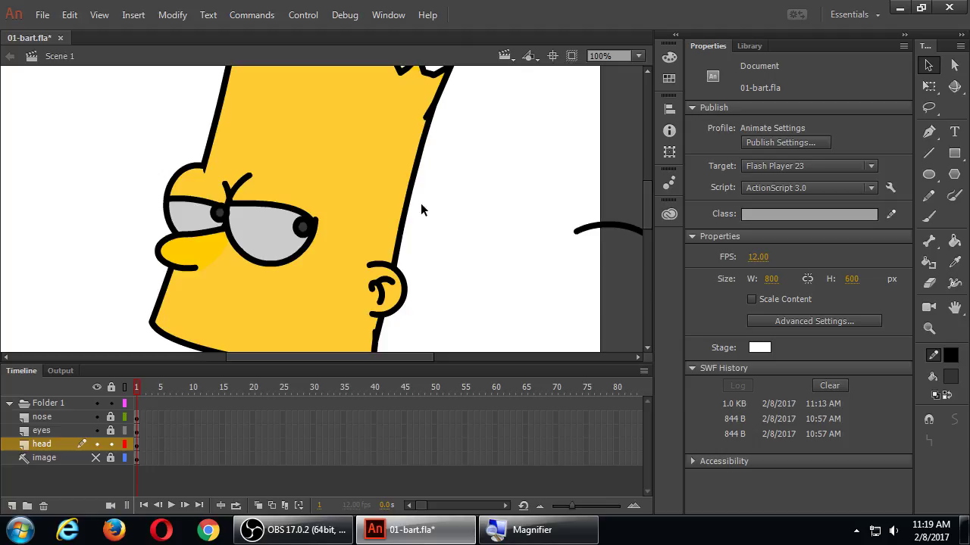
scroll(427, 216, "up", 3)
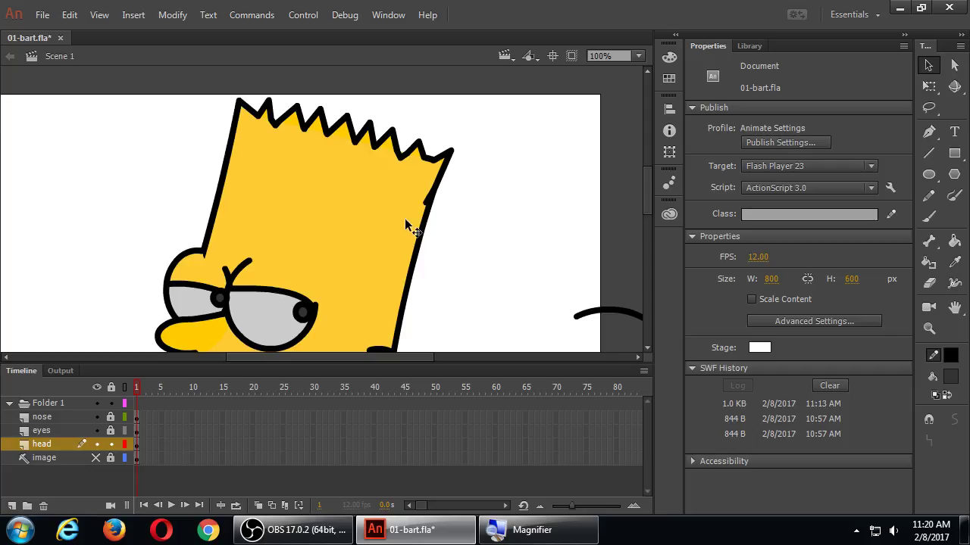
scroll(522, 237, "down", 6)
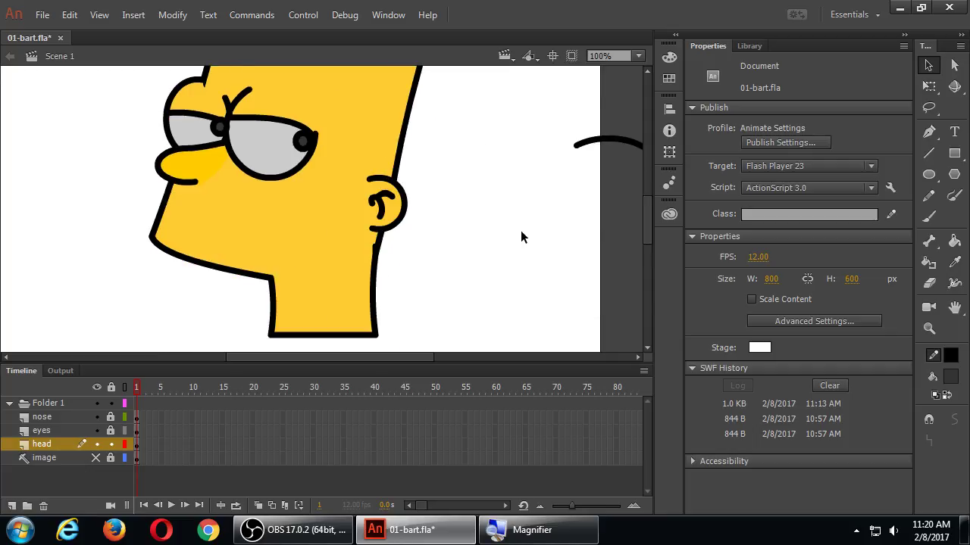
key("ctrl+s")
- Show the image layer and draw a black 8.40 mouth line on the head layer, running from below the jaw across the neck's front corner
left_click(96, 457)
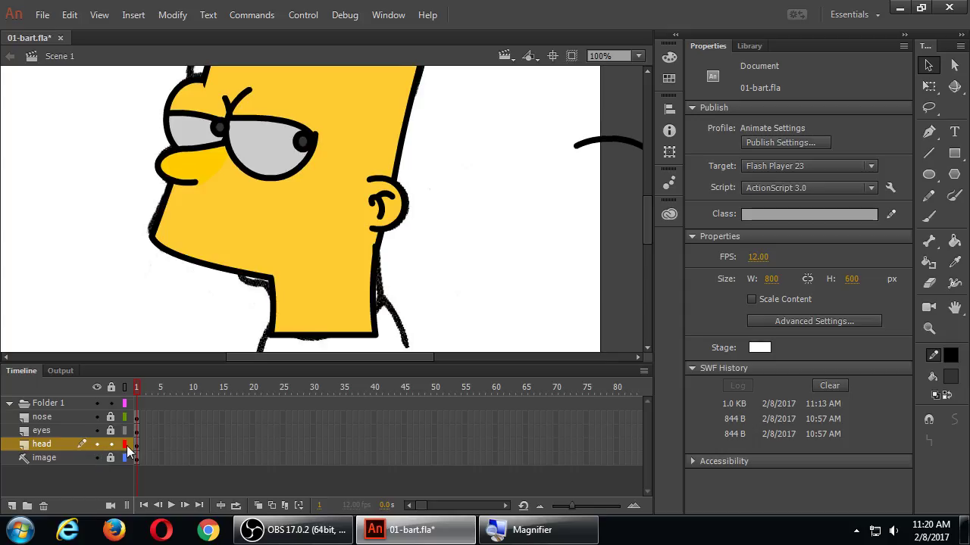
left_click(125, 446)
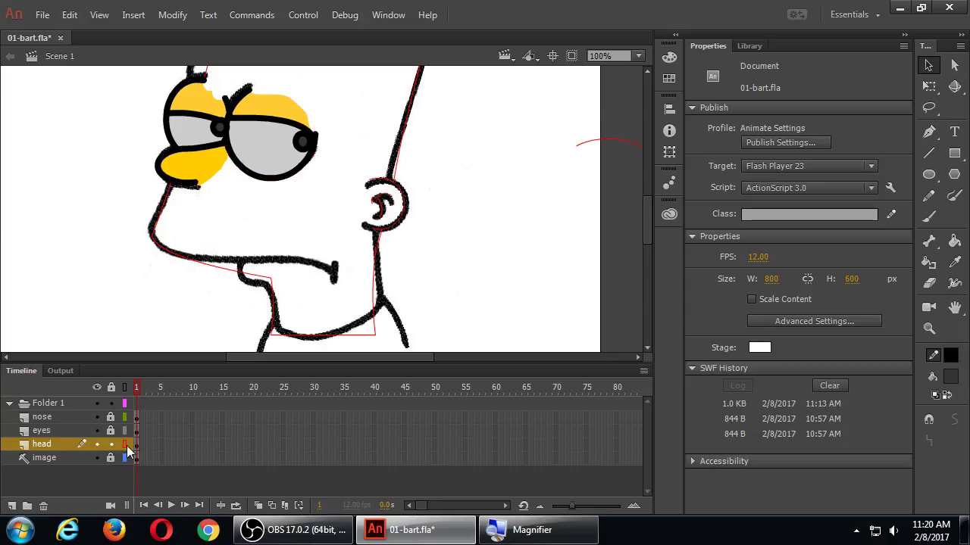
left_click(126, 446)
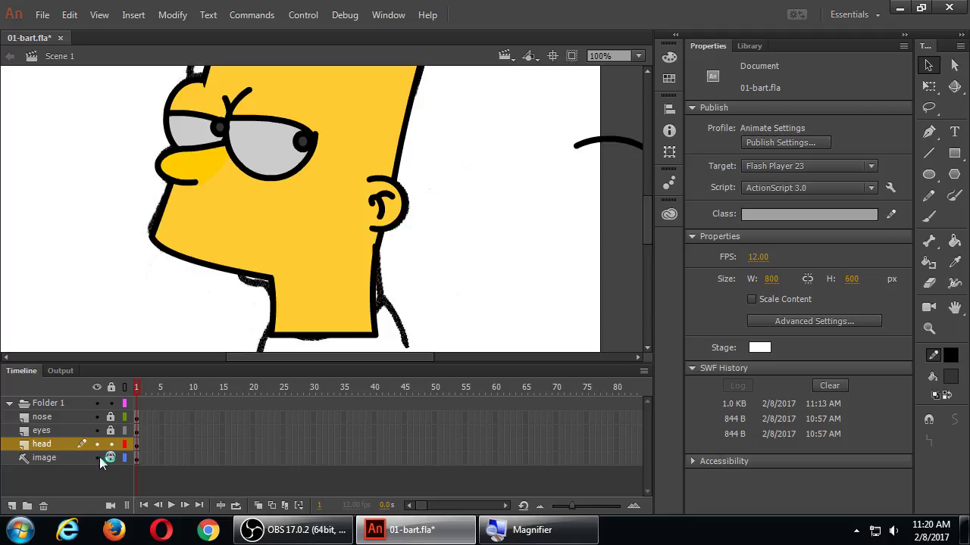
left_click(60, 445)
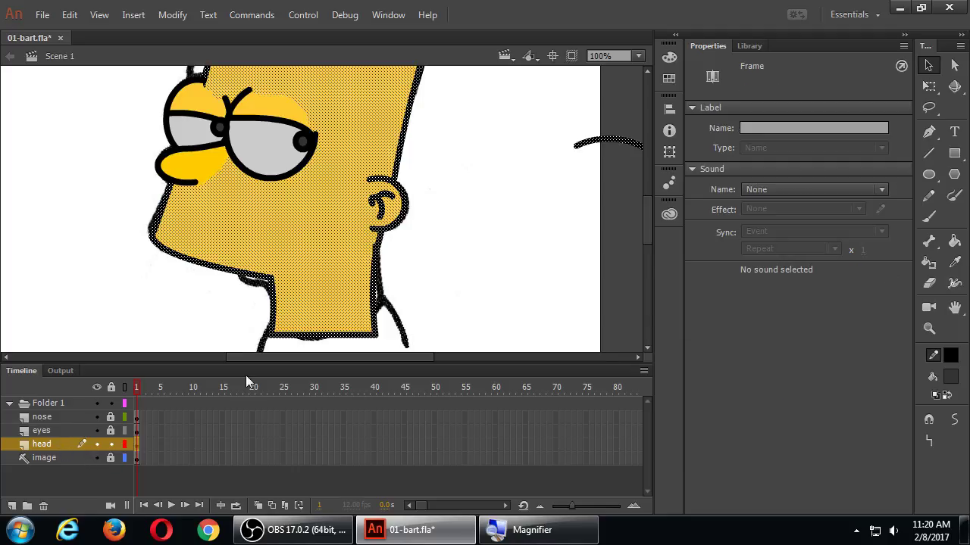
left_click(930, 154)
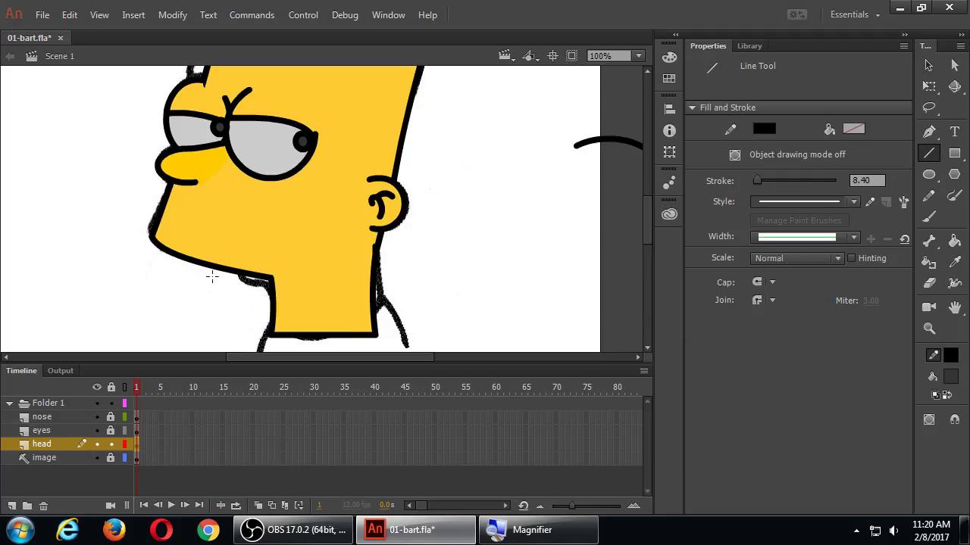
mouse_move(227, 281)
left_mouse_down()
mouse_move(323, 273)
mouse_move(312, 272)
left_mouse_up()
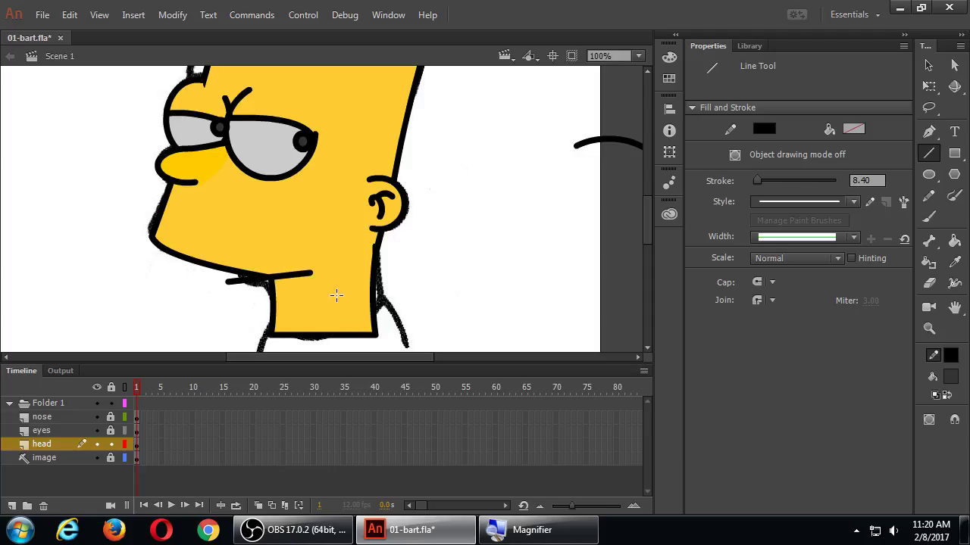
- Bend the mouth line inside the face downward into a smile and delete the piece sticking out below the jaw
key("v")
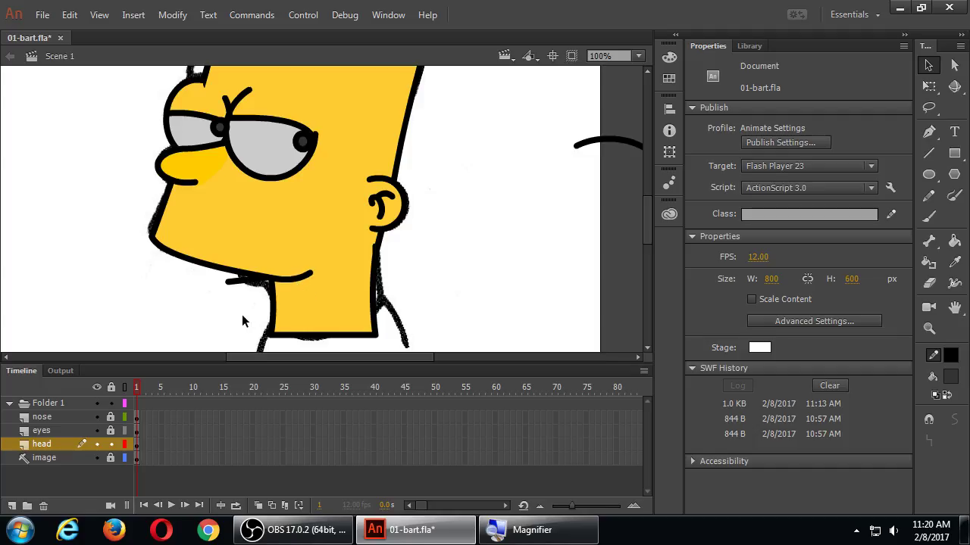
left_click(240, 282)
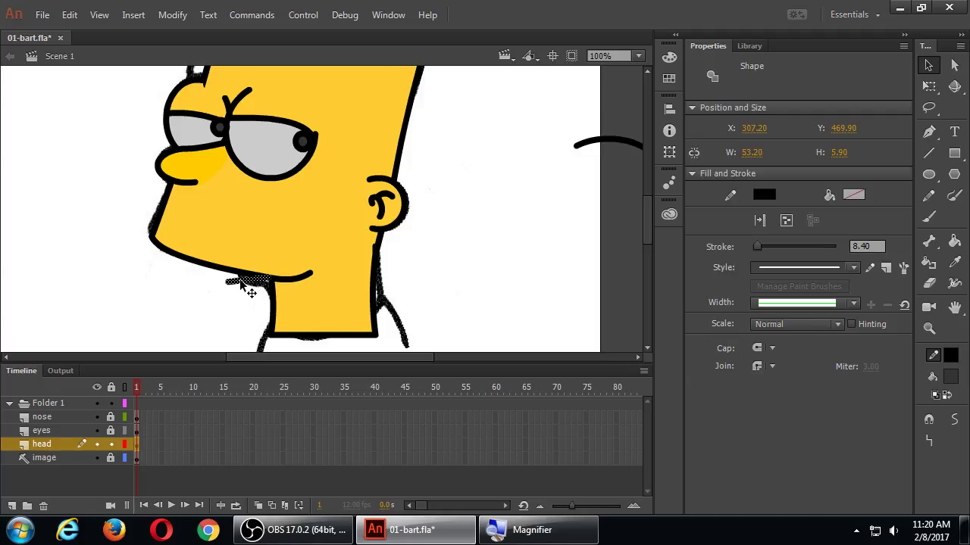
left_click(244, 291)
- Draw a short slanted line across the inner end of the mouth, hide the image layer and save the file
key("n")
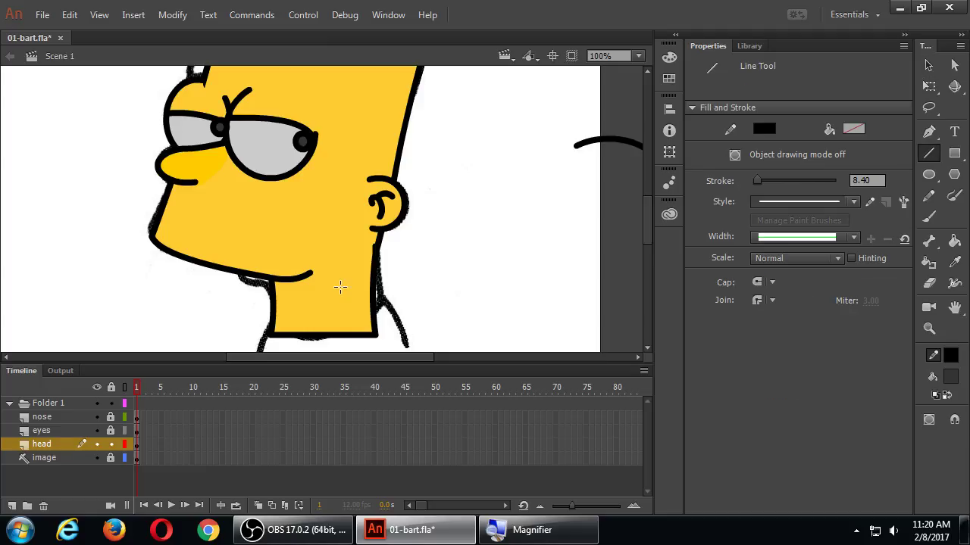
left_click_drag(299, 260, 318, 288)
left_click(96, 458)
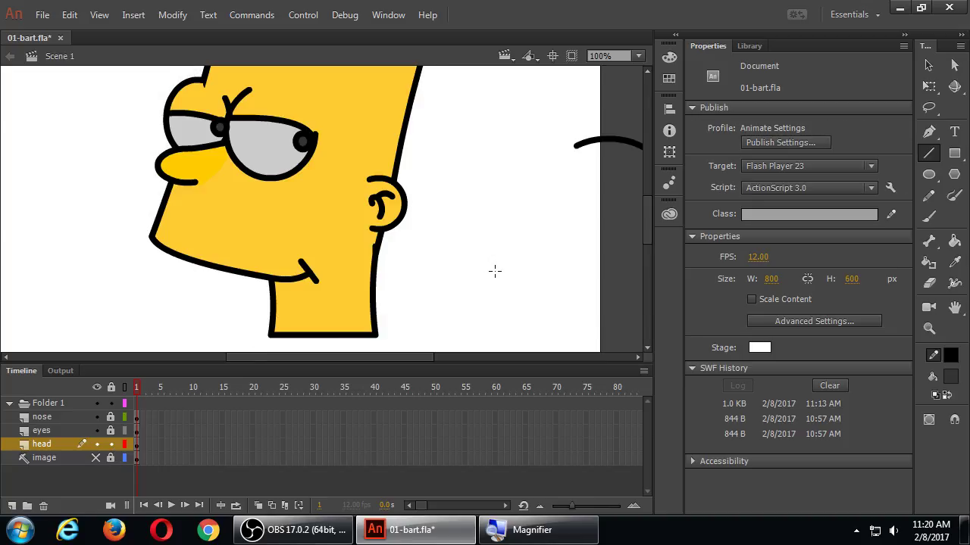
key("ctrl+s")
- Show the sketch under the head layer's outlines and try to move the jaw line's end point up to the sketched mouth
left_click(96, 458)
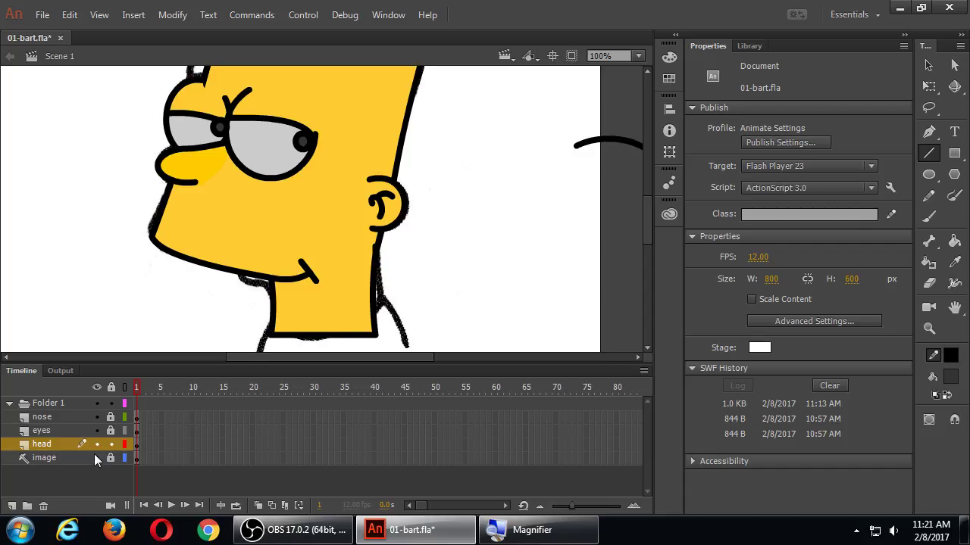
left_click(125, 445)
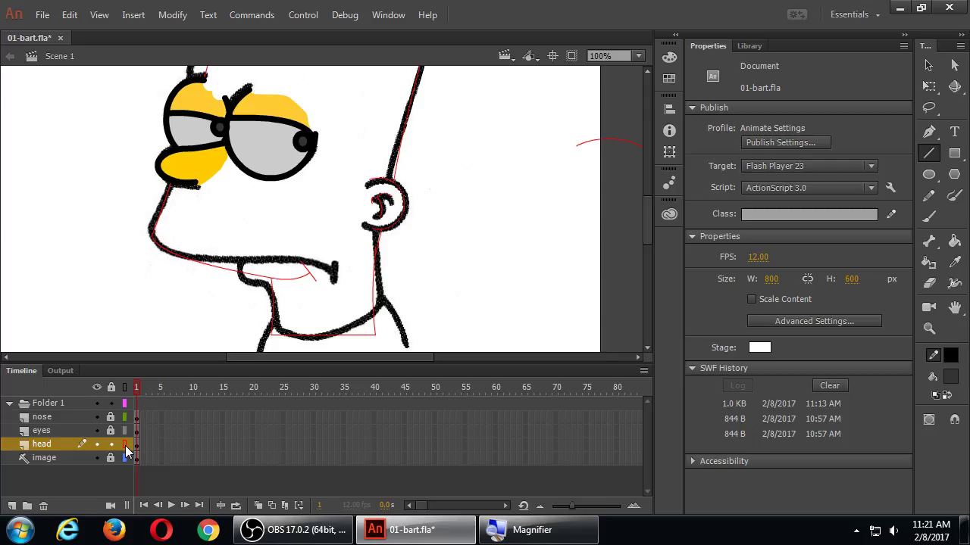
key("v")
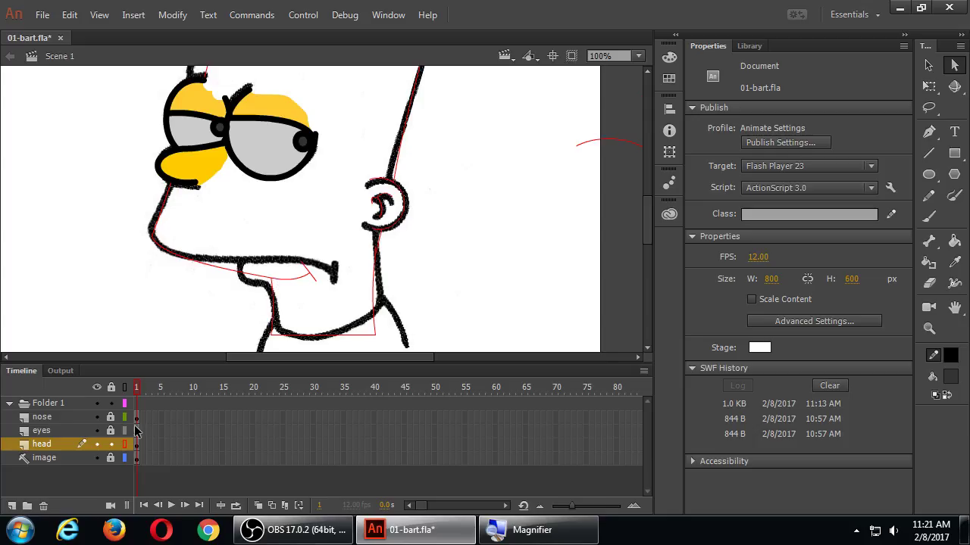
left_click(278, 283)
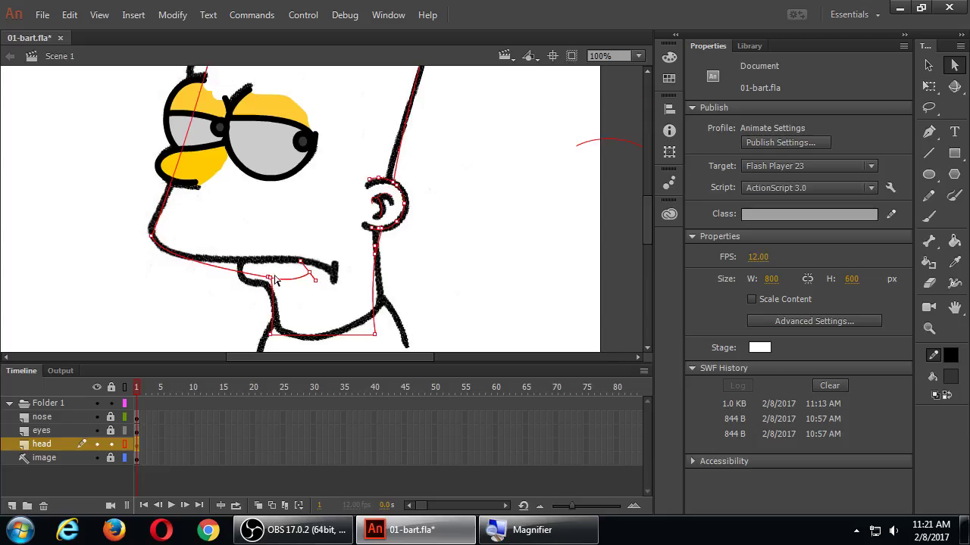
left_click_drag(269, 280, 295, 286)
left_click(275, 275)
left_click(294, 289)
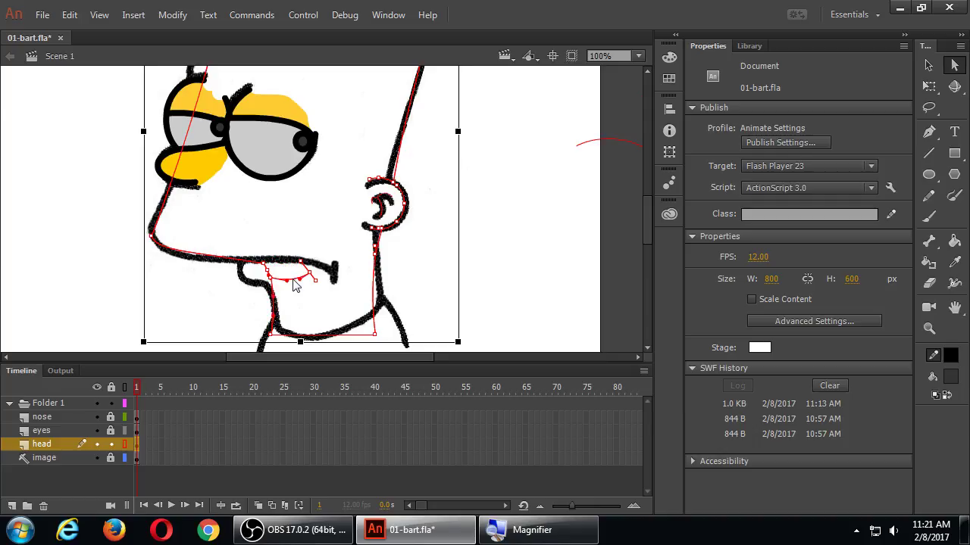
left_click(303, 309)
left_click(150, 300)
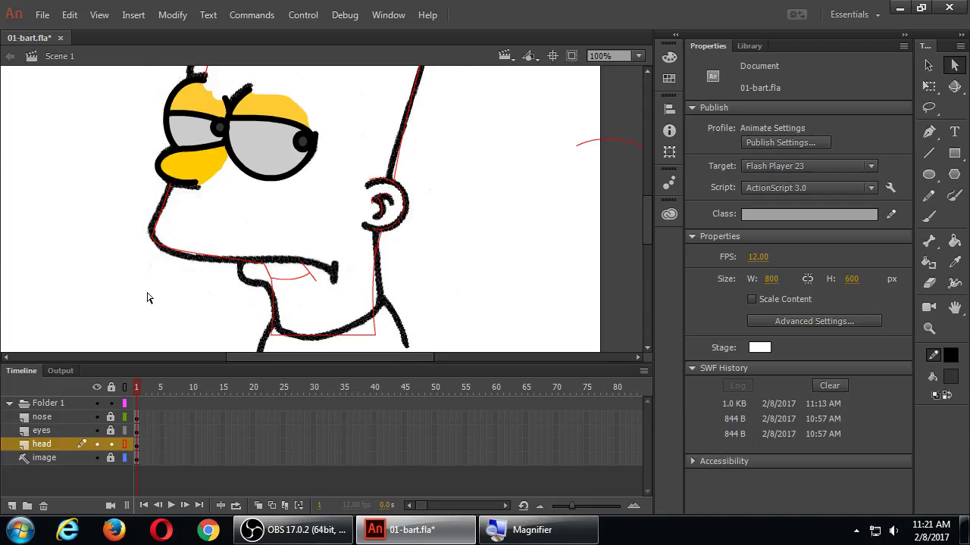
- Restore the jaw line and delete the stray short stroke above the neck's front corner
left_click(249, 297)
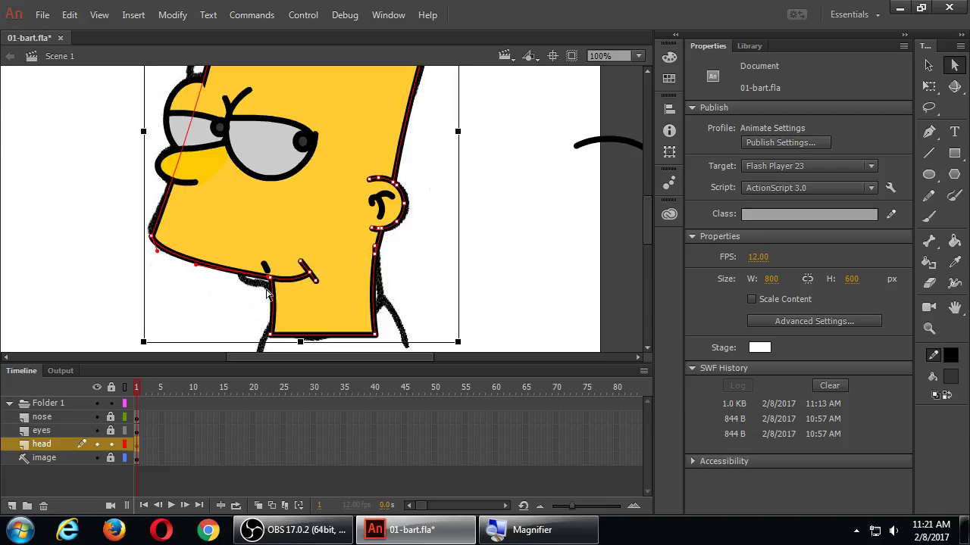
left_click(255, 295)
left_click(249, 296)
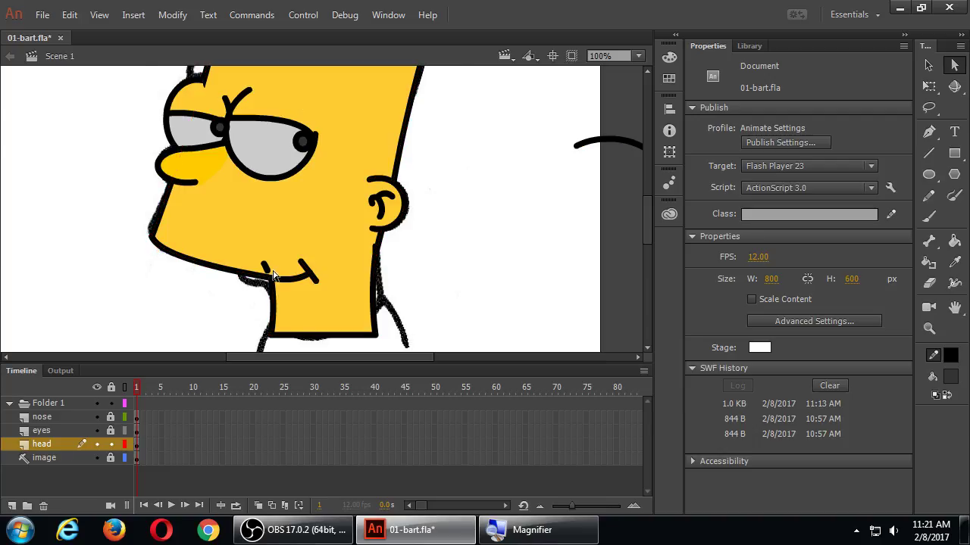
key("v")
left_click(266, 271)
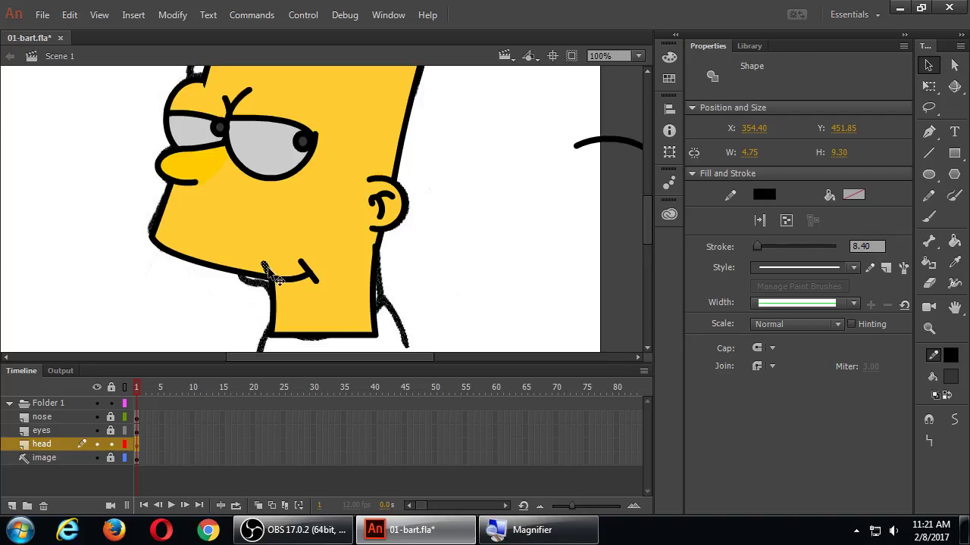
key("Delete")
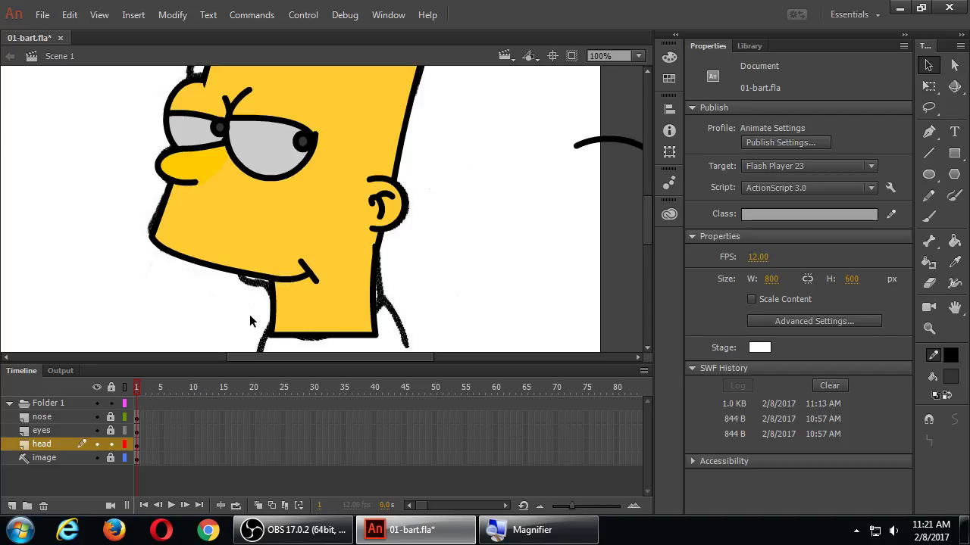
- Save the file, draw an unfilled black oval across the mouth line above the neck's front corner and erase its part inside the face
key("ctrl+s")
left_click(929, 174)
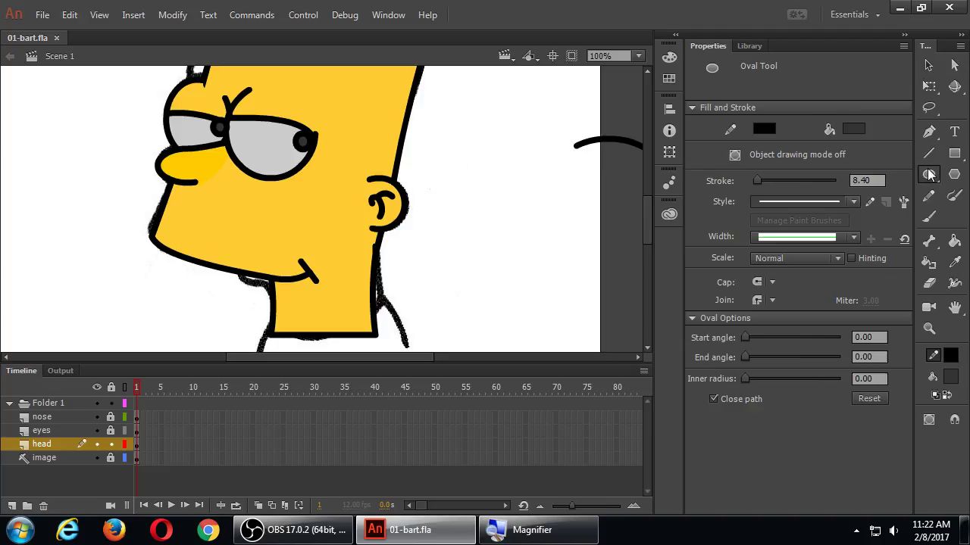
left_click(854, 129)
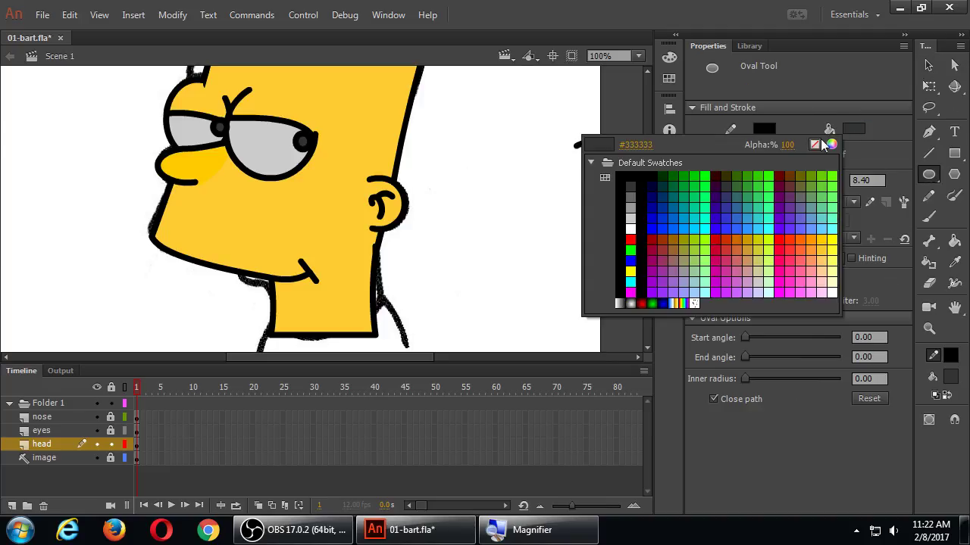
left_click(821, 142)
left_click_drag(232, 259, 294, 296)
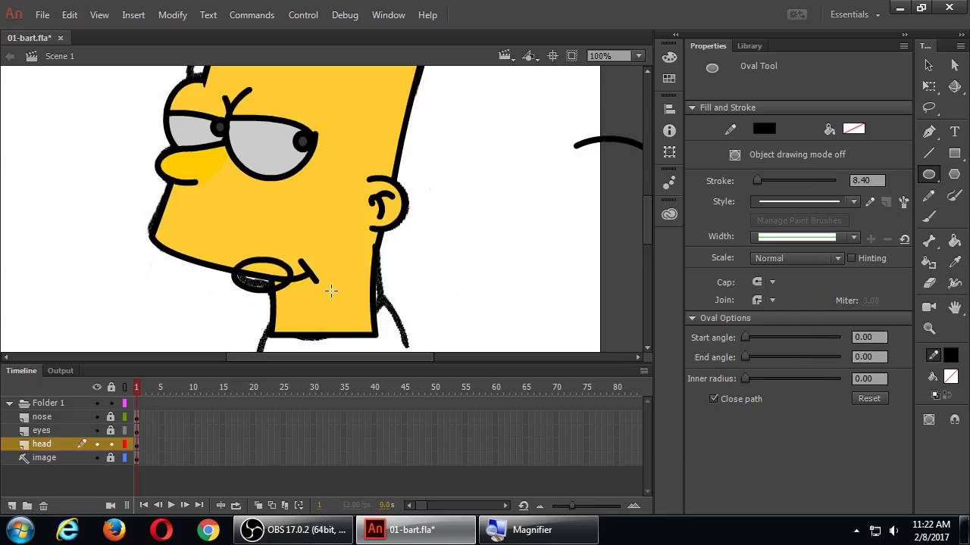
key("e")
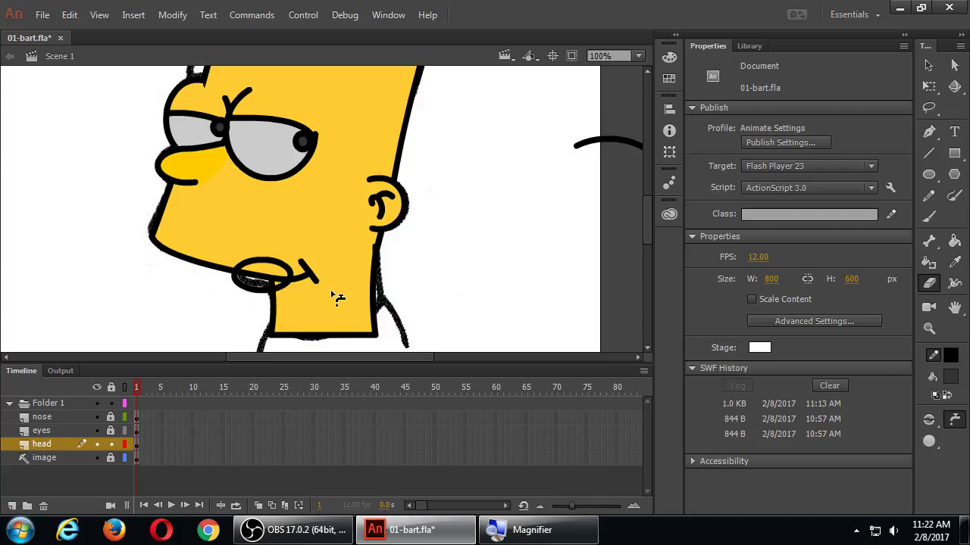
left_click(295, 275)
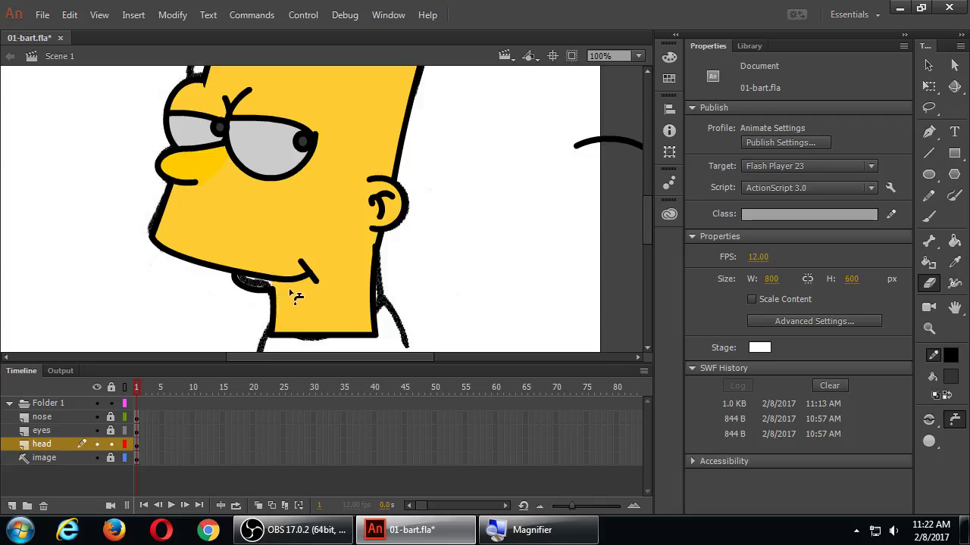
- Fill the new lower lip with the face's yellow (#FFCC33) and save the file
left_click(954, 241)
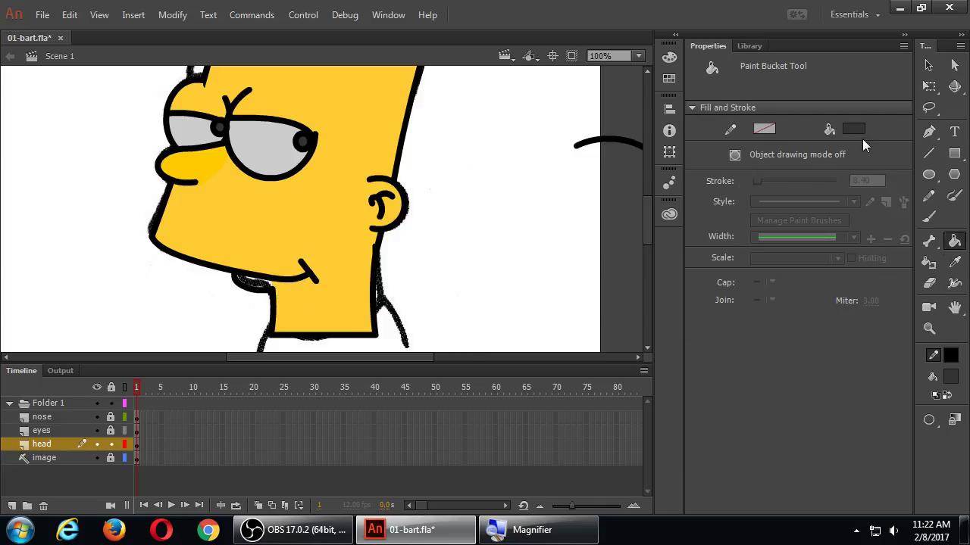
left_click(852, 129)
left_click(342, 226)
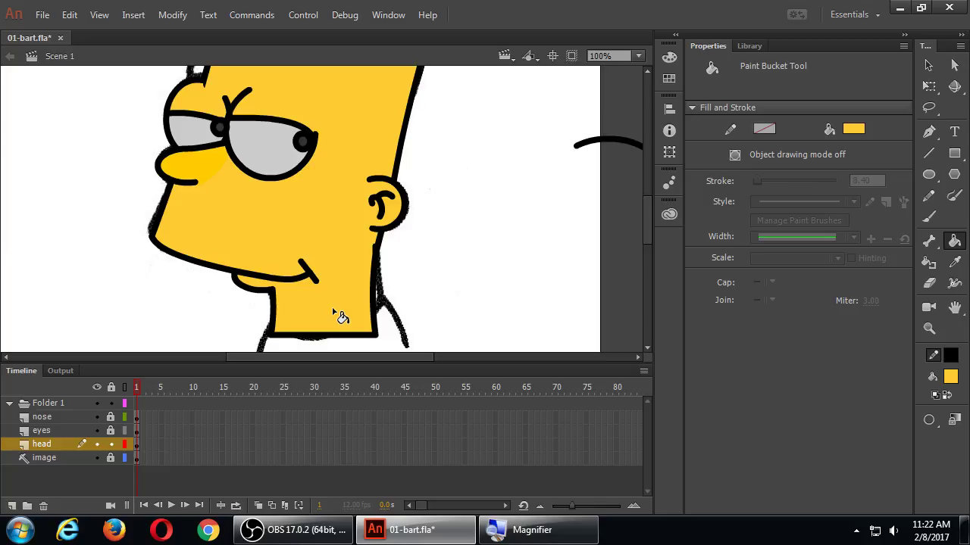
key("ctrl+s")
- Bend the neck's straight bottom edge downward into a shallow curve
scroll(433, 229, "up", 5)
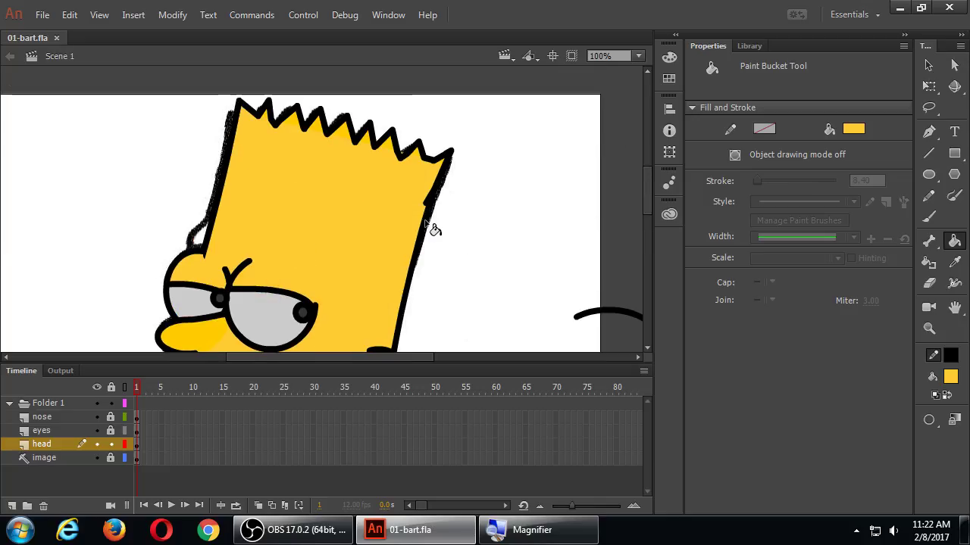
scroll(433, 228, "down", 3)
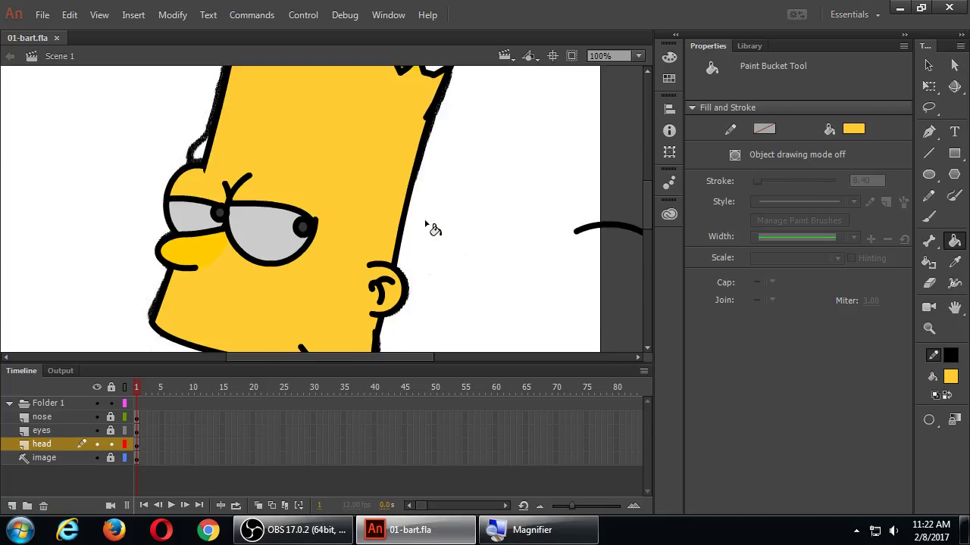
scroll(444, 217, "up", 5)
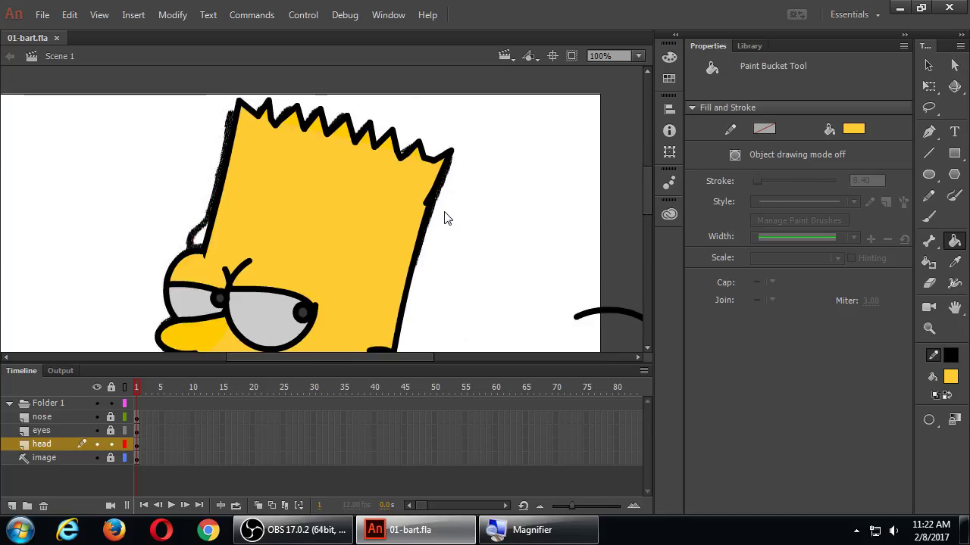
scroll(445, 218, "down", 7)
scroll(446, 218, "down", 2)
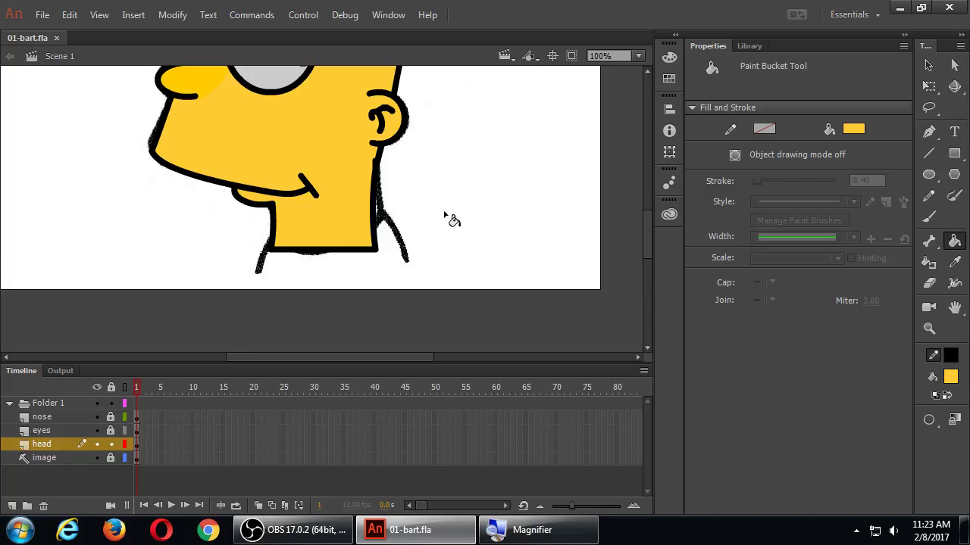
key("v")
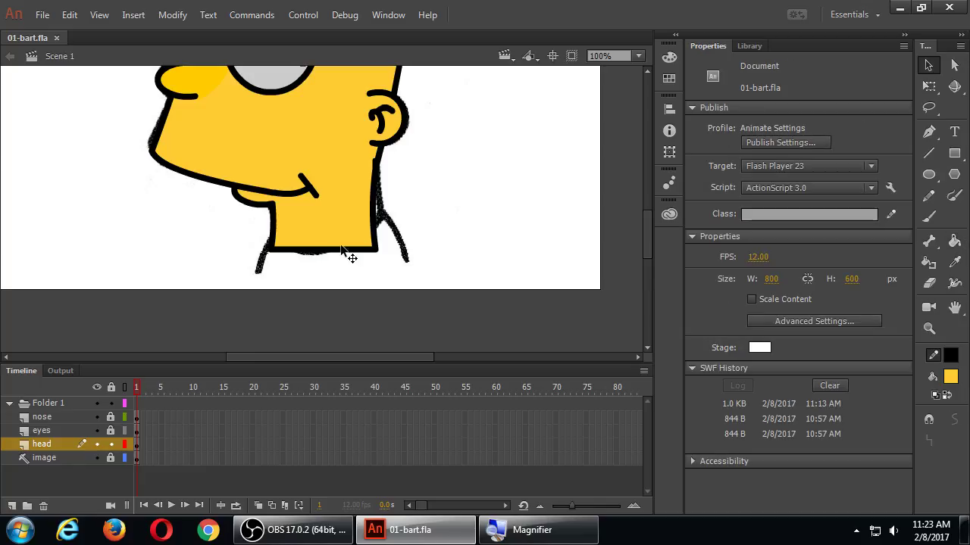
left_click_drag(316, 262, 331, 271)
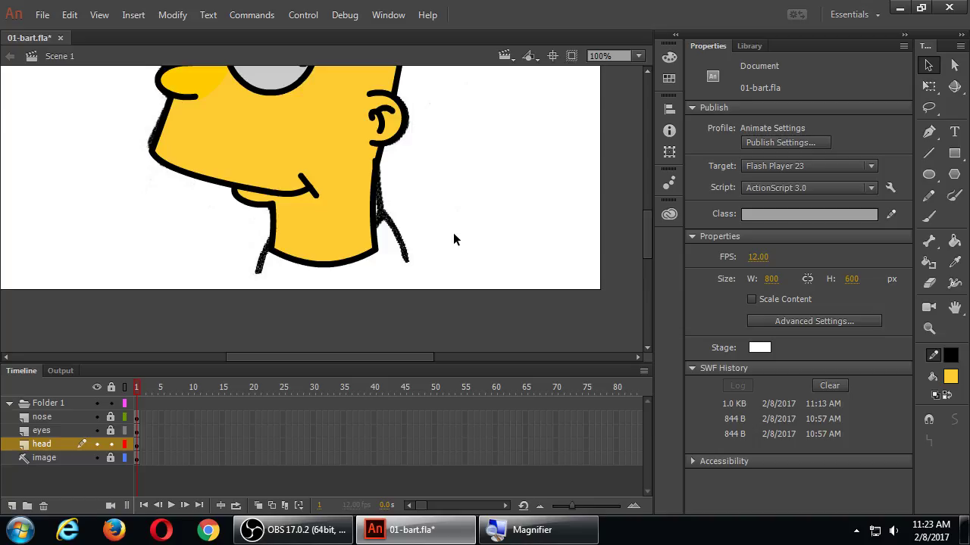
- Add a layer named shirt between the head and image layers
key("super+plus")
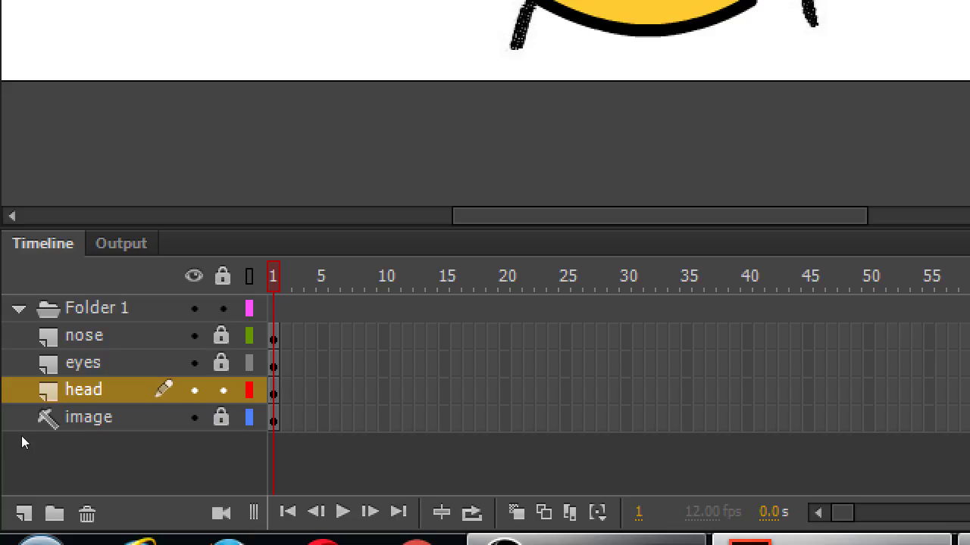
left_click(23, 513)
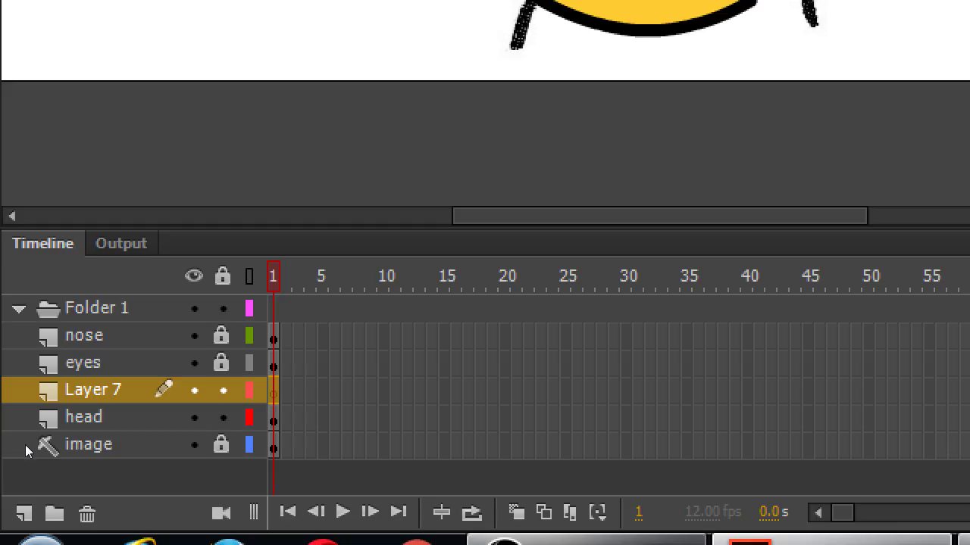
left_click_drag(25, 445, 27, 460)
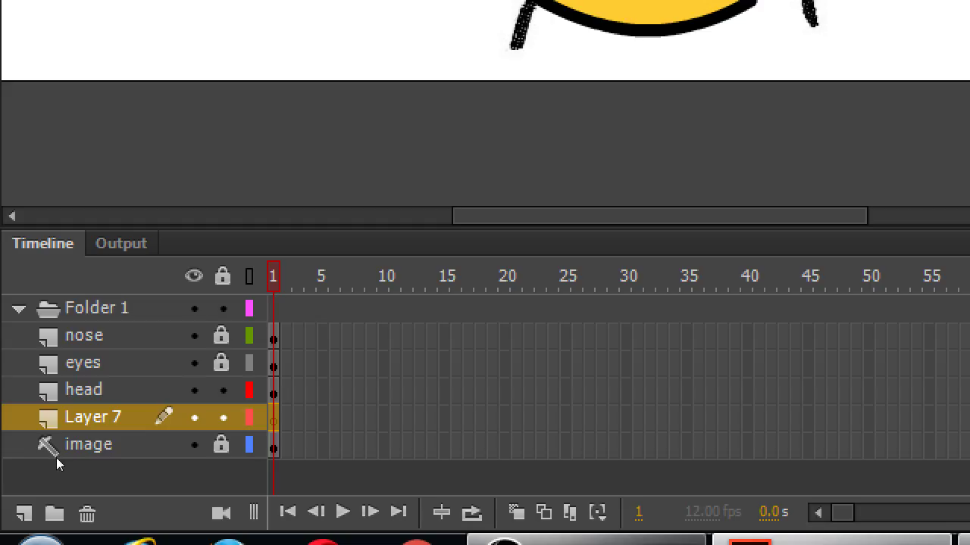
double_click(76, 418)
type("shirt")
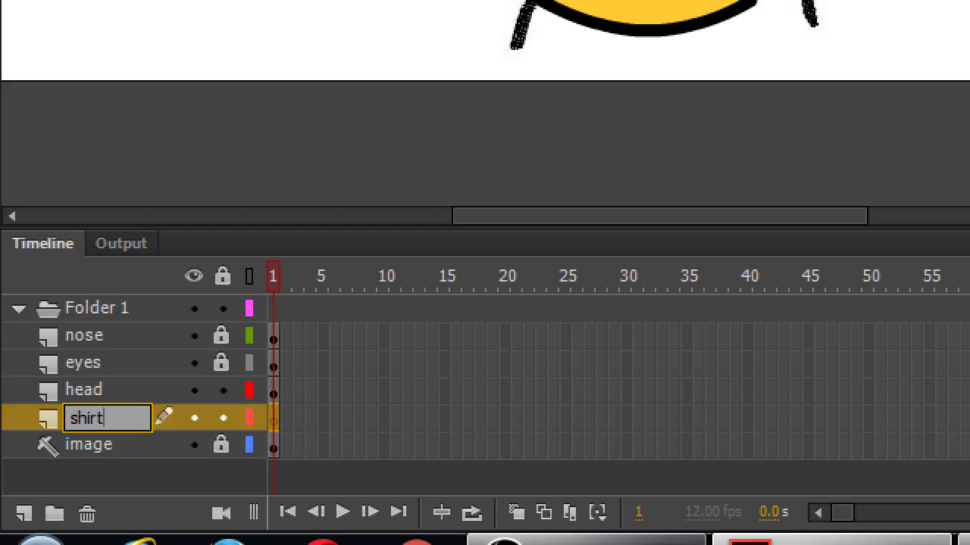
key("Return")
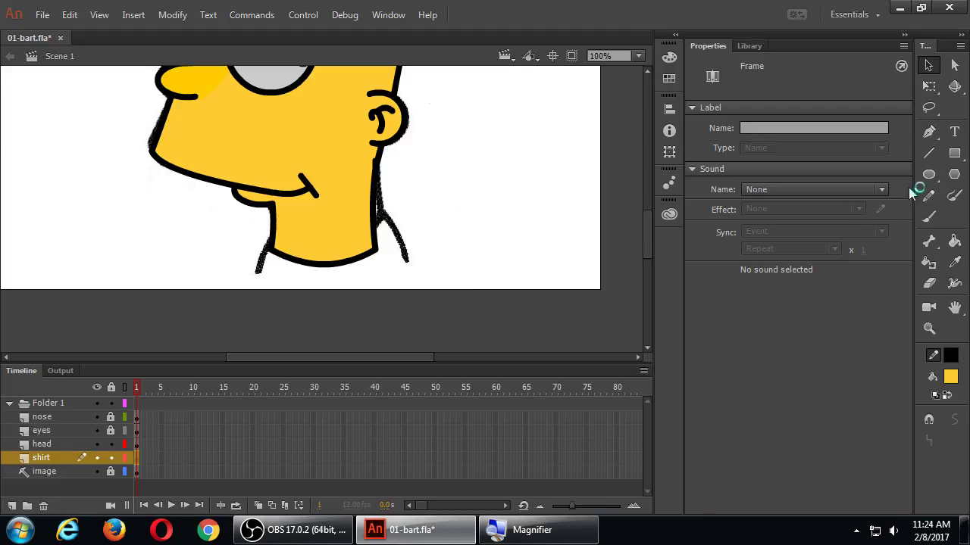
- Draw a dark red rectangle with an 8.40 black stroke behind the base of the neck on the shirt layer
left_click(954, 153)
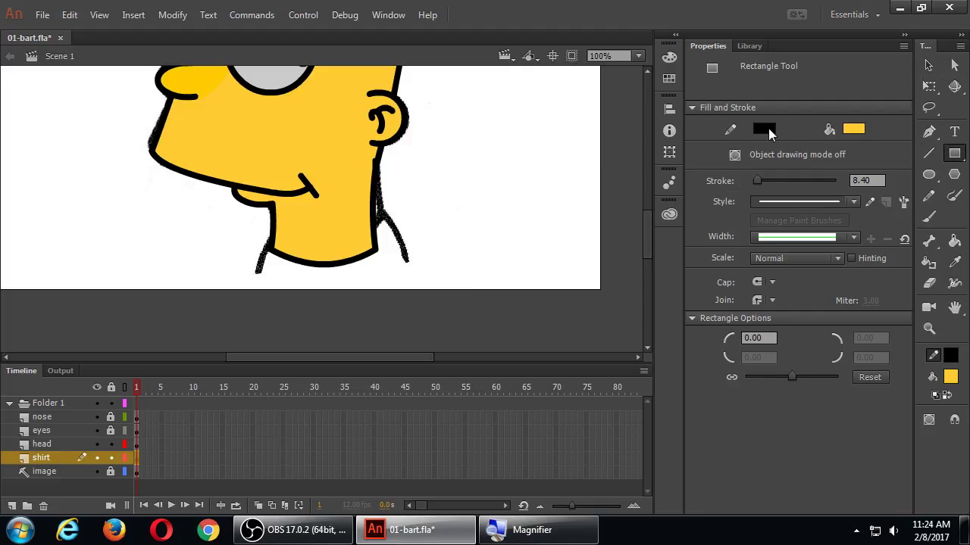
left_click(853, 129)
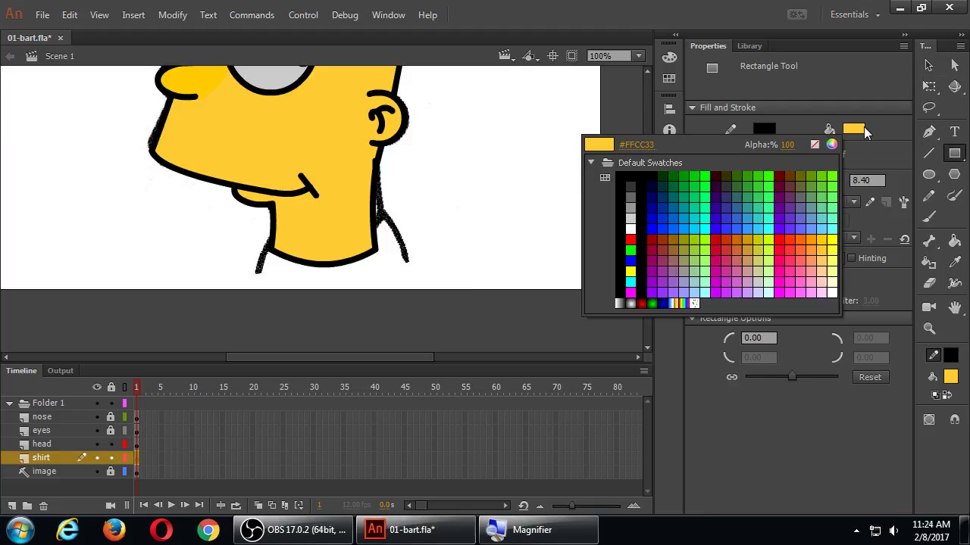
left_click(653, 246)
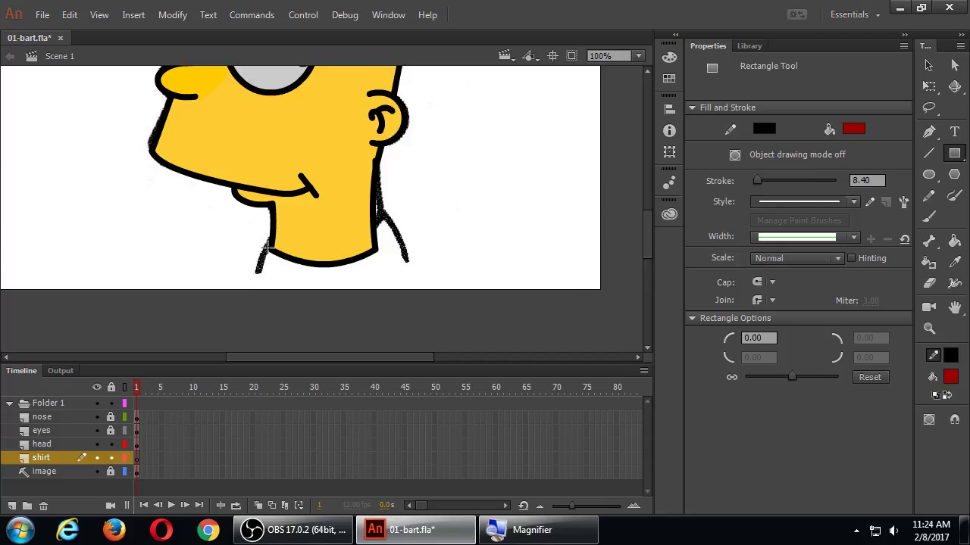
mouse_move(265, 241)
left_mouse_down()
mouse_move(328, 278)
mouse_move(409, 299)
left_mouse_up()
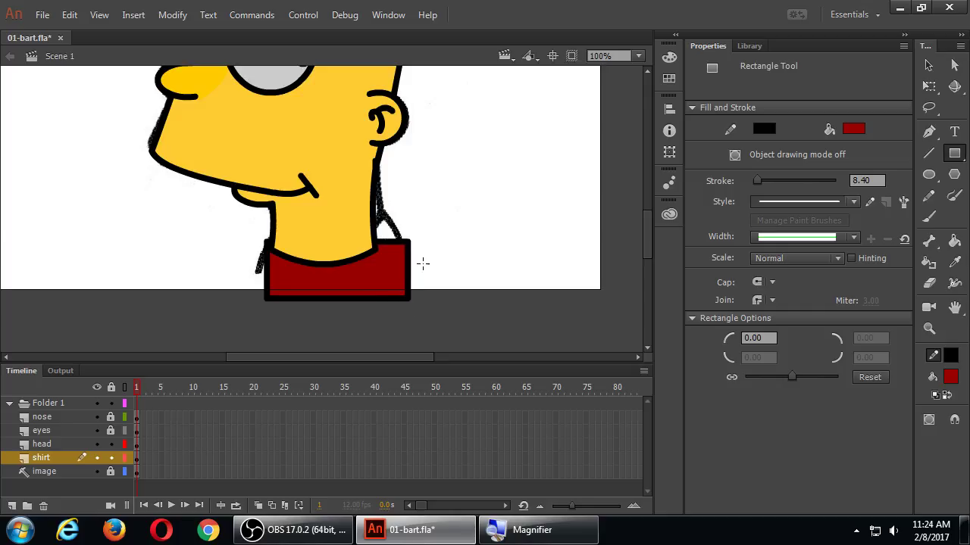
- Shape the red rectangle into rounded shoulders by lowering its back corner and bending its sides outward, and lock the head layer
key("v")
left_click_drag(410, 243, 406, 278)
left_click_drag(268, 275, 255, 275)
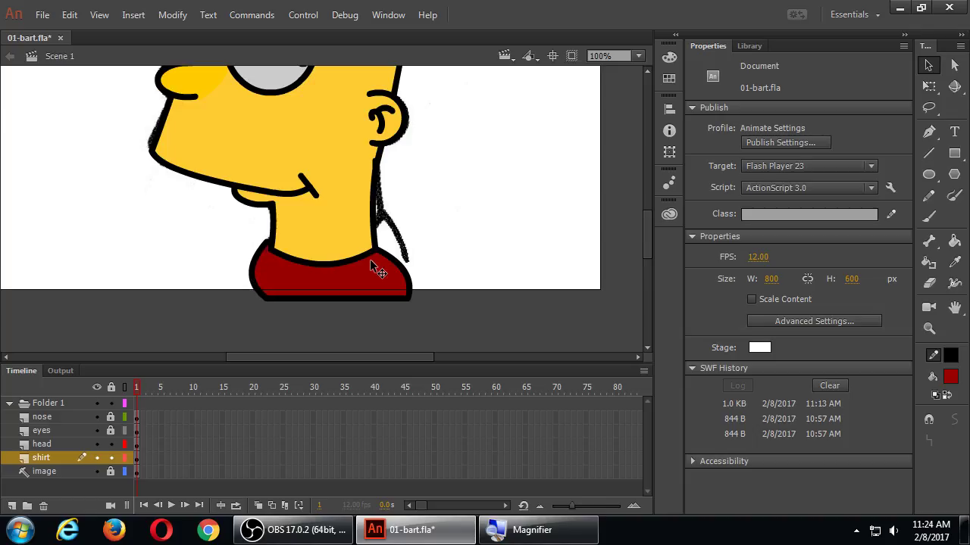
mouse_move(385, 265)
left_mouse_down()
mouse_move(429, 260)
mouse_move(383, 258)
left_mouse_up()
left_click(125, 444)
left_click(125, 445)
left_click(111, 444)
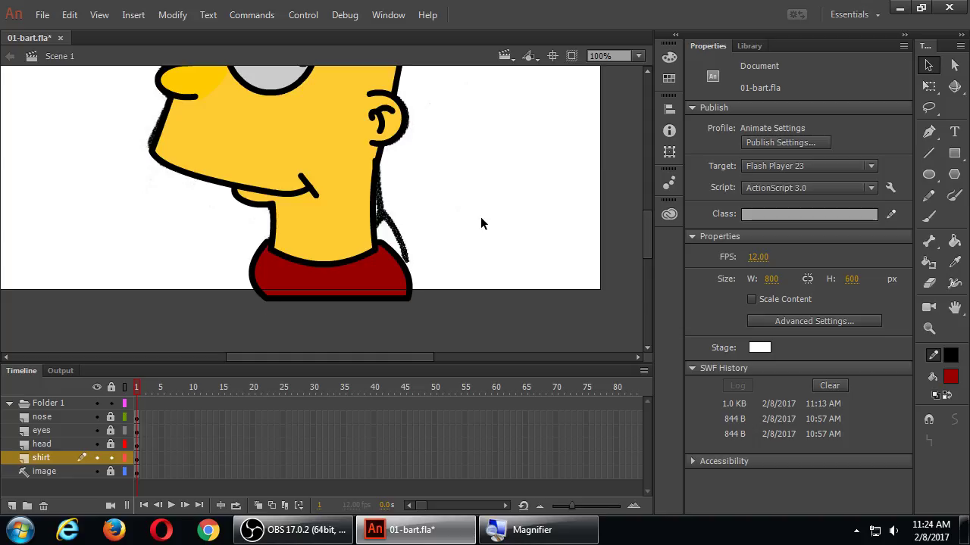
- Save the file and test the movie, then close the preview
key("ctrl+s")
key("ctrl+Return")
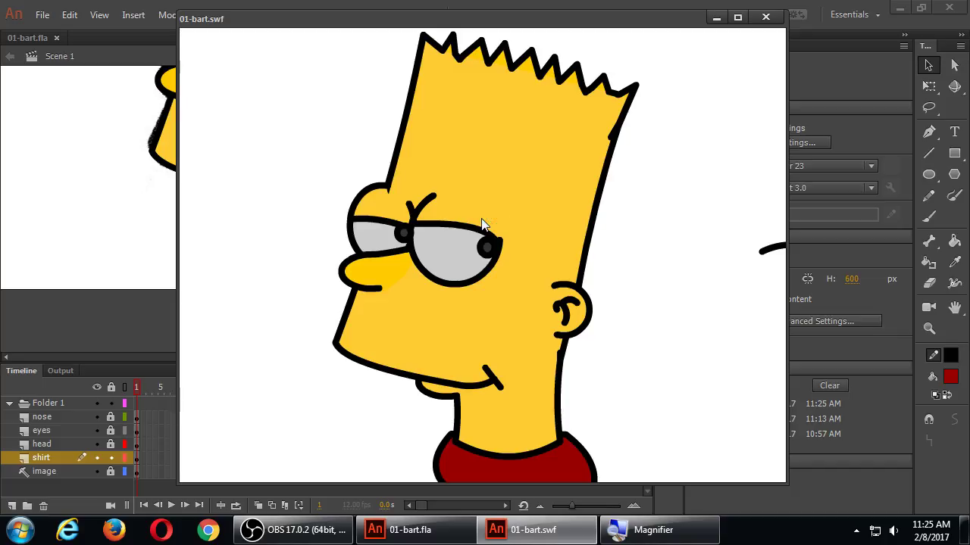
left_click(765, 17)
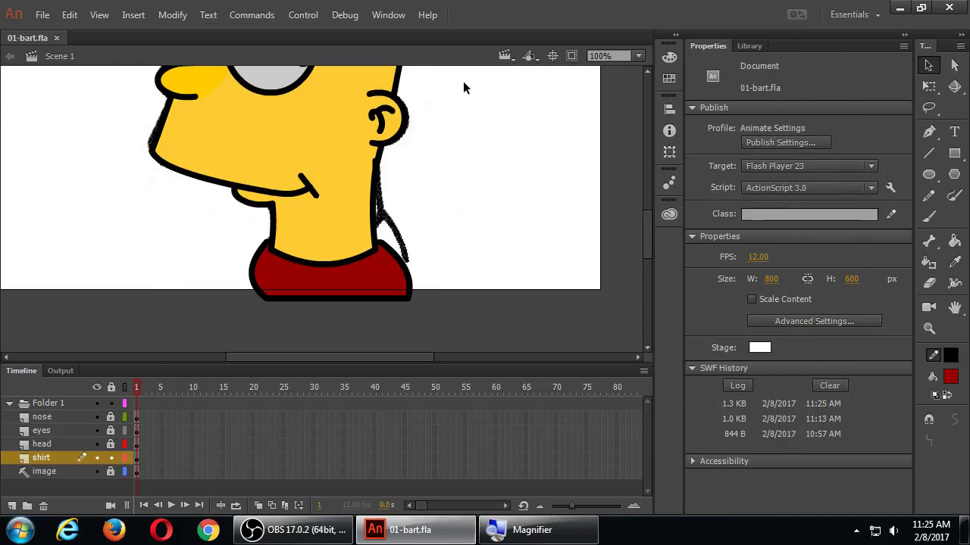
- Move the shirt's lower front corner outward to widen its base
left_click(267, 303)
left_click(265, 305)
left_click_drag(265, 298, 241, 297)
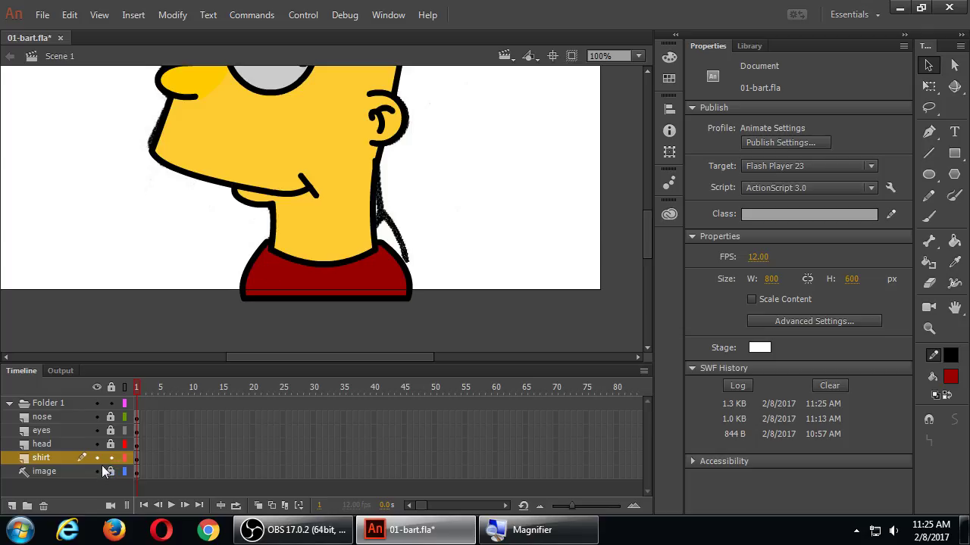
- Unlock all layers and delete the stray curved stroke crossing the stage's edge behind the head
scroll(412, 345, "up", 5)
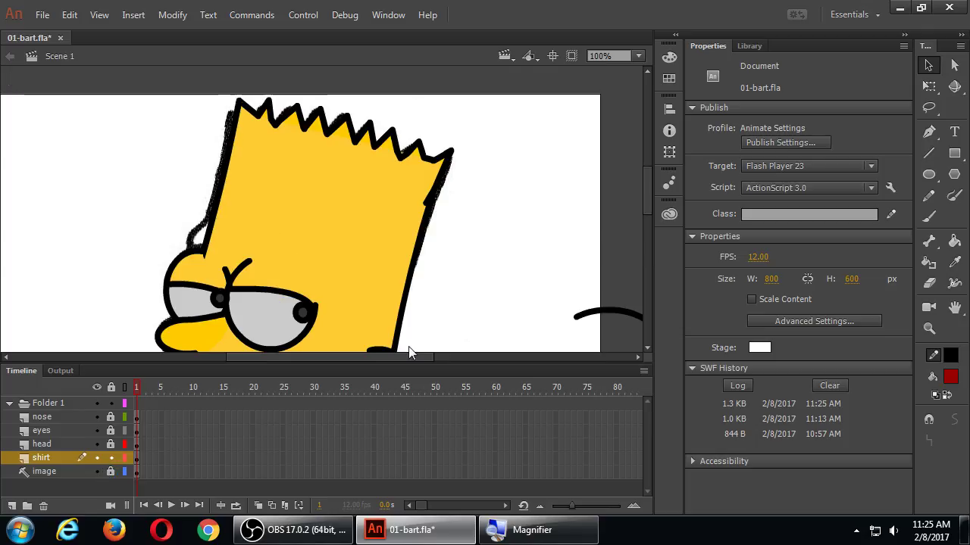
left_click(110, 391)
left_click(110, 387)
left_click(637, 324)
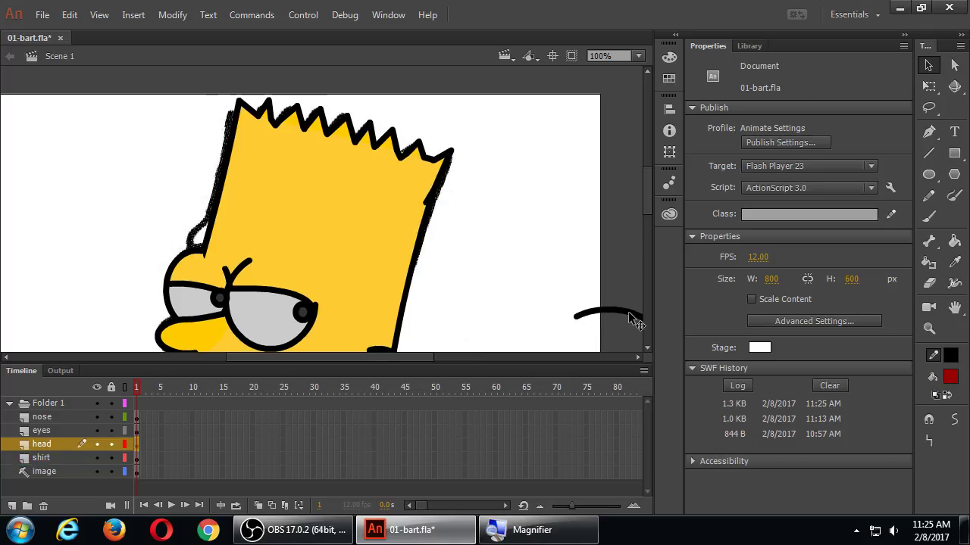
- Lock all layers with the image layer hidden and preview the movie
left_click(111, 387)
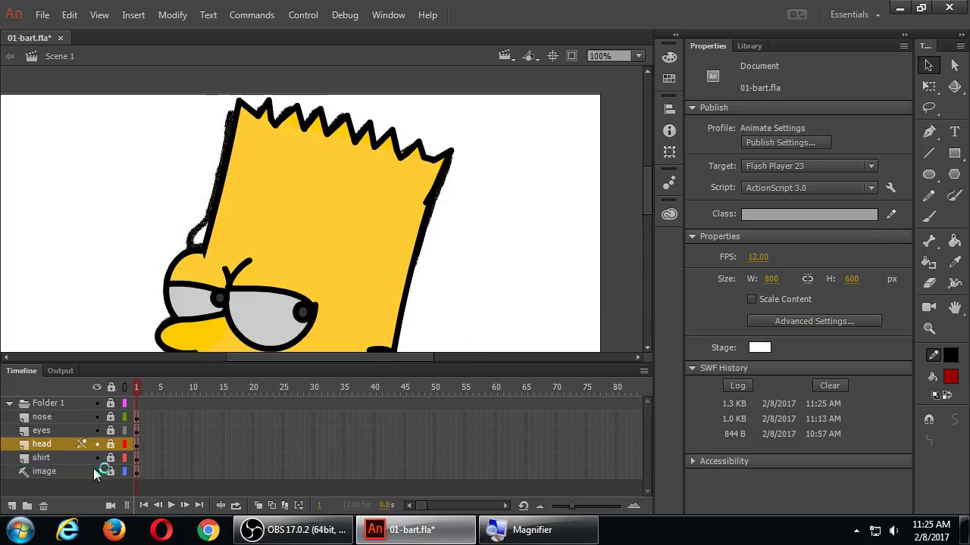
left_click(96, 471)
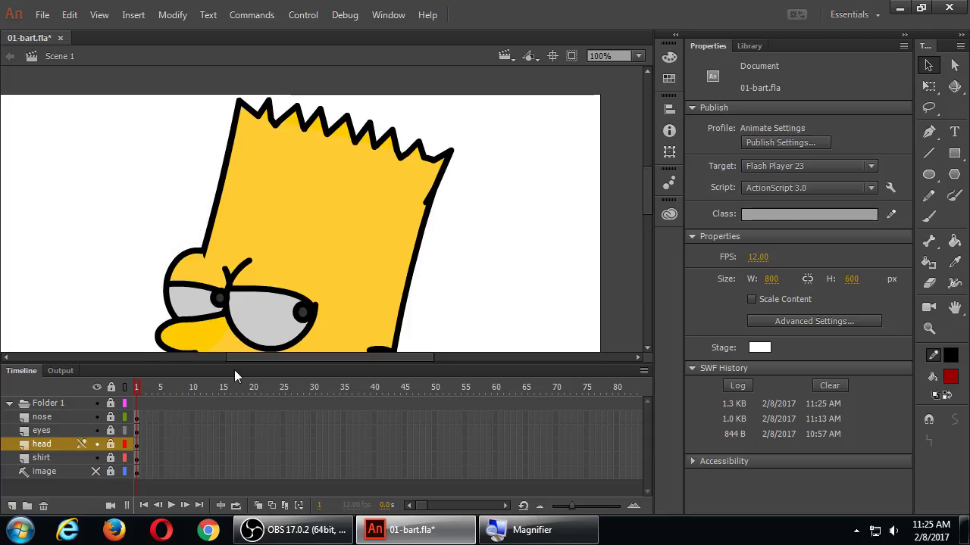
key("ctrl+Return")
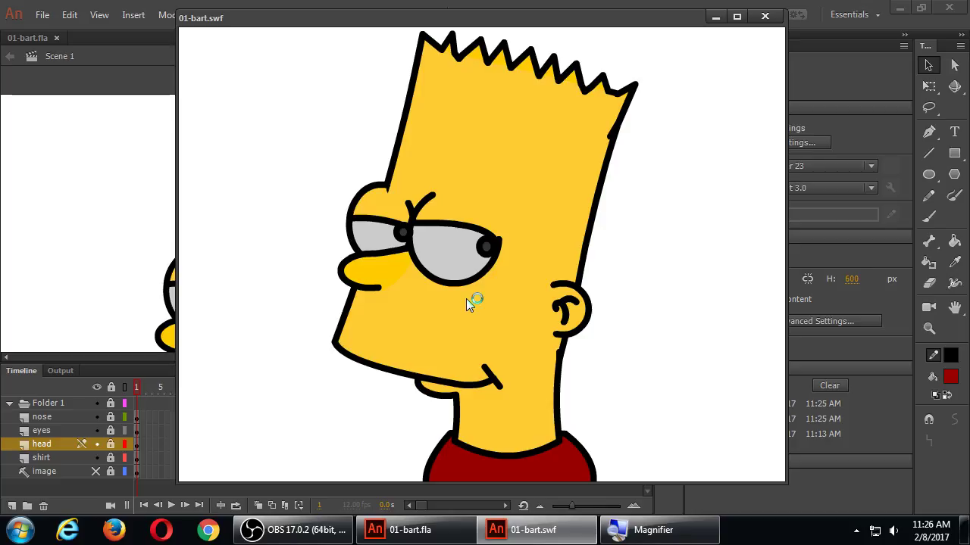
left_click(765, 16)
left_click(273, 530)
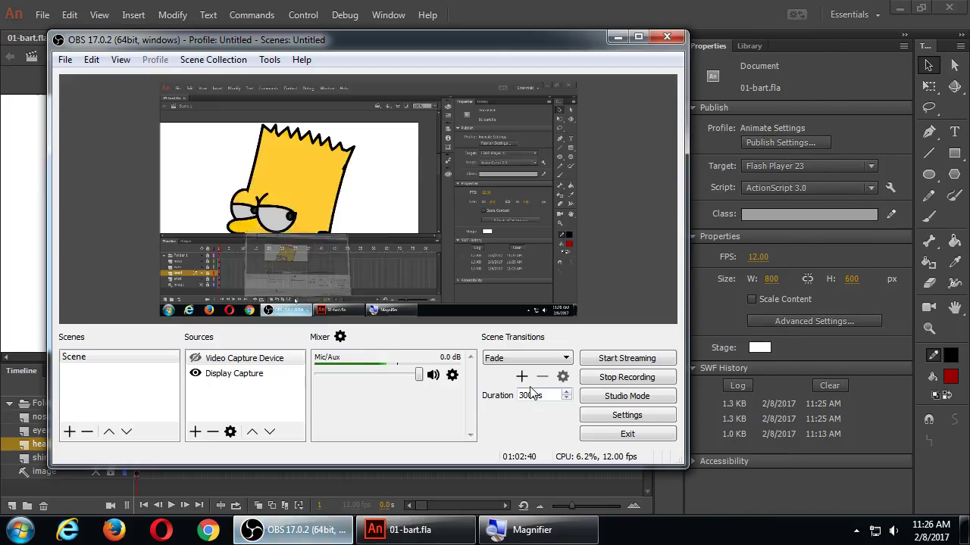